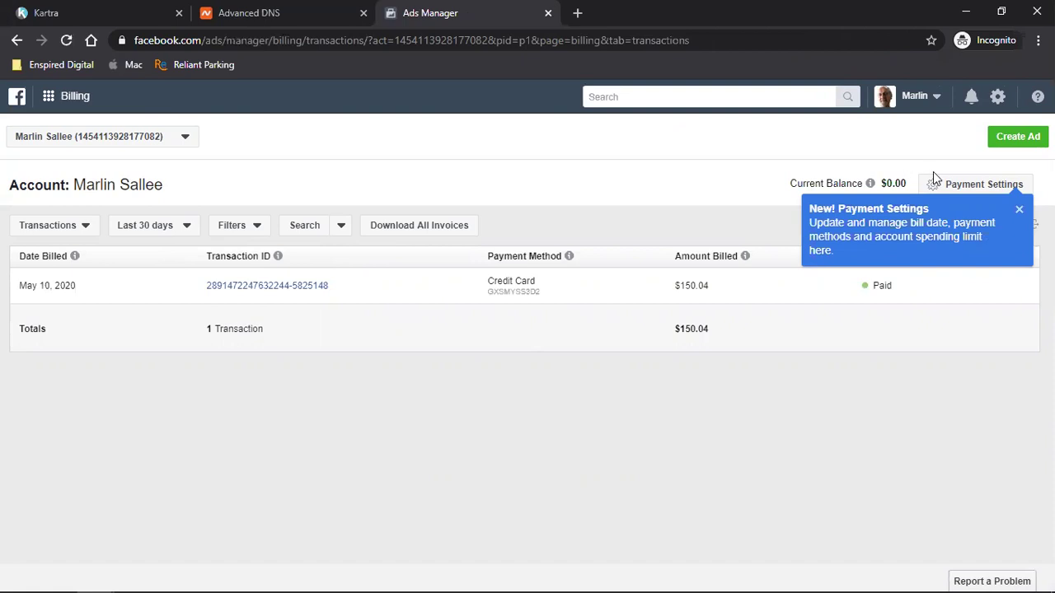
- Dismiss the announcement and review Payment Settings: next bill, Visa card and spending limit
click(1019, 210)
click(990, 188)
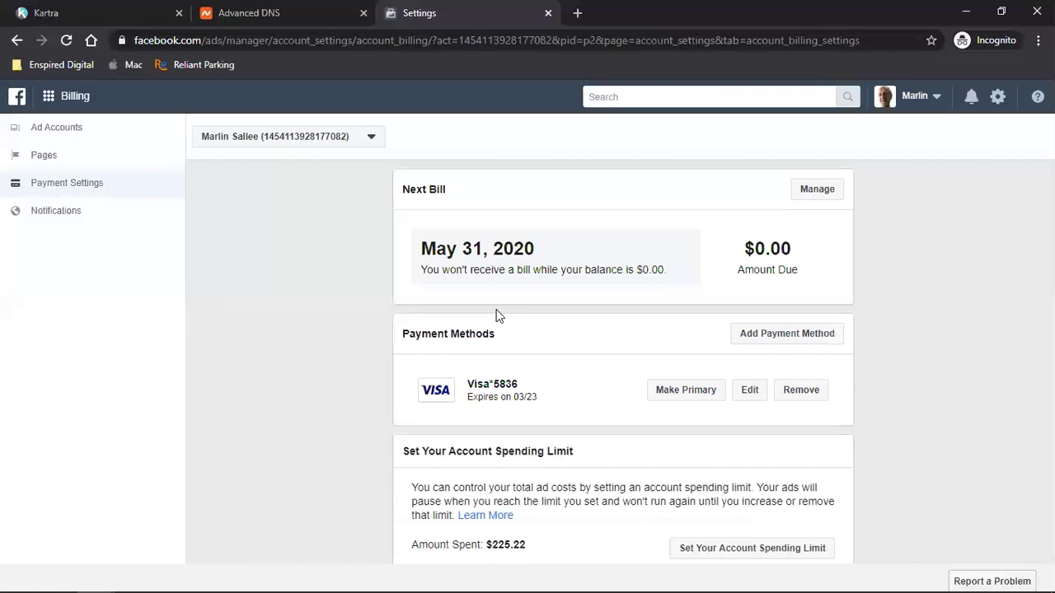
scroll(501, 388, down, 2)
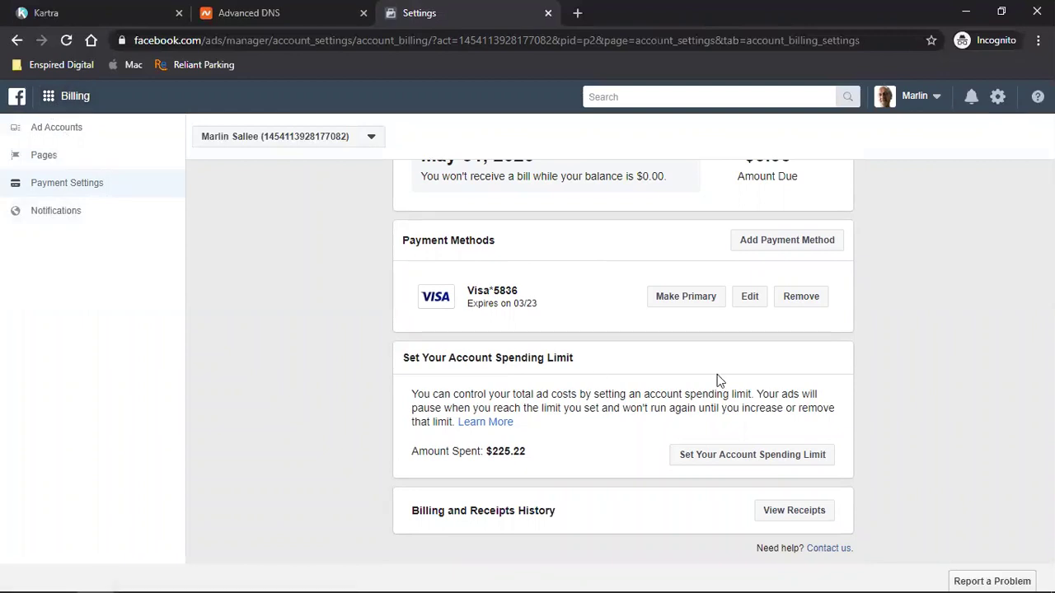
scroll(331, 332, up, 2)
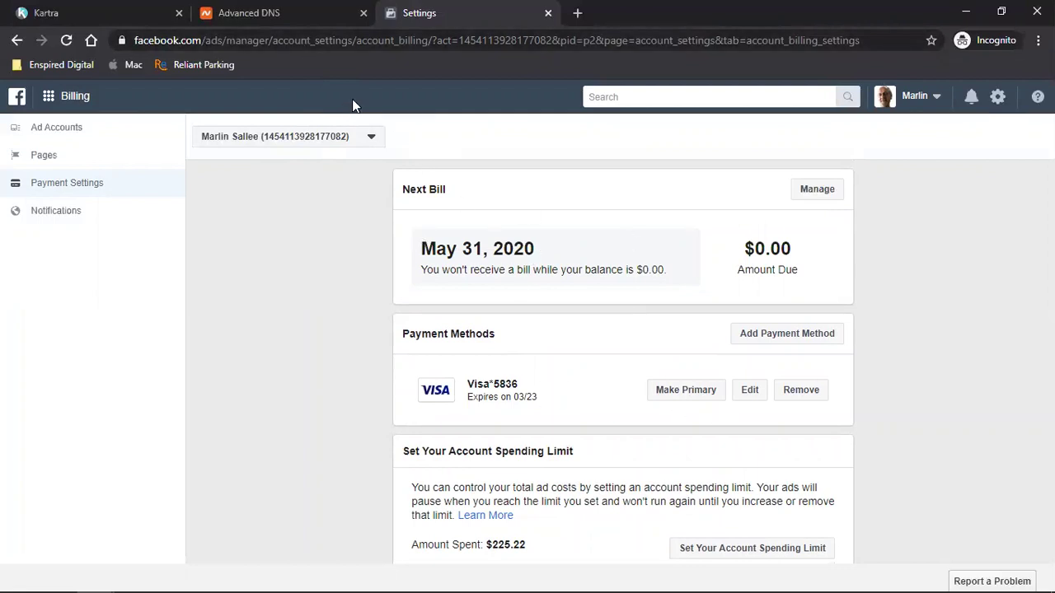
- Copy the Payment Settings page address from the browser's address bar
triple_click(318, 46)
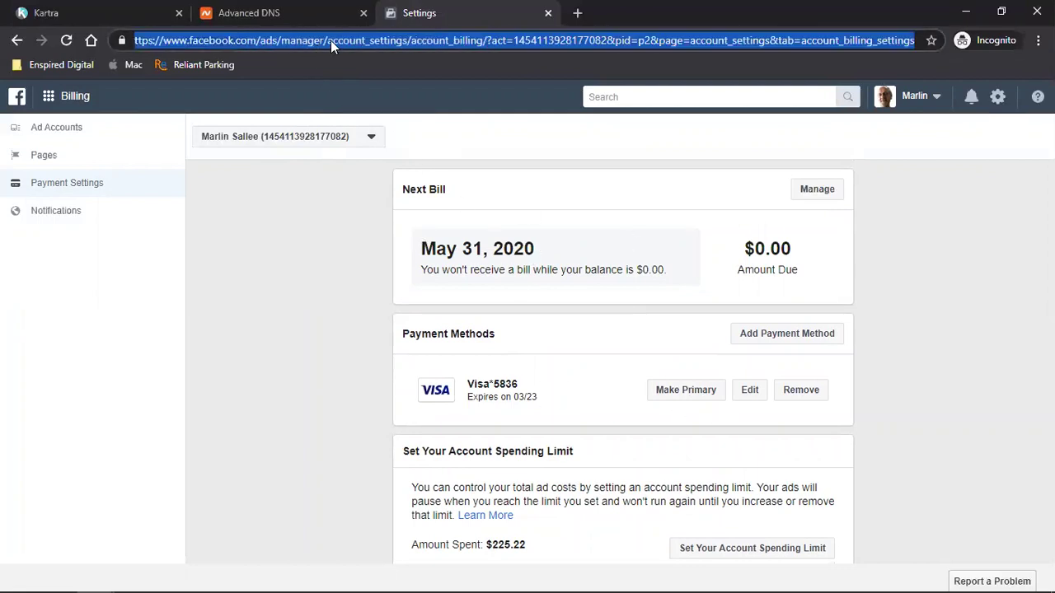
right_click(330, 40)
click(377, 128)
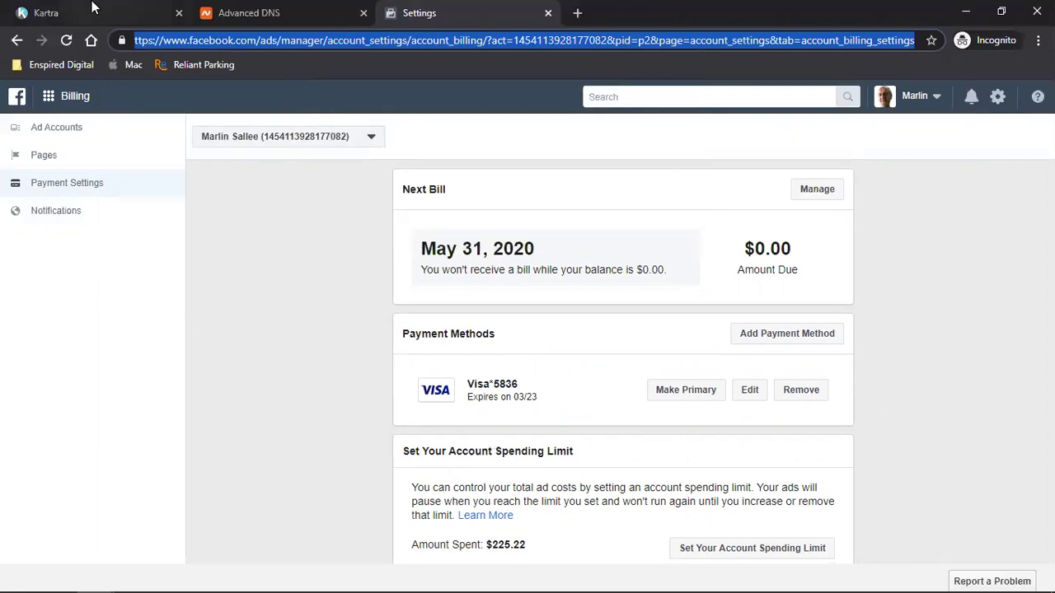
- Switch to the Chrome window showing the Domain Manager DNS records
mouse_move(243, 574)
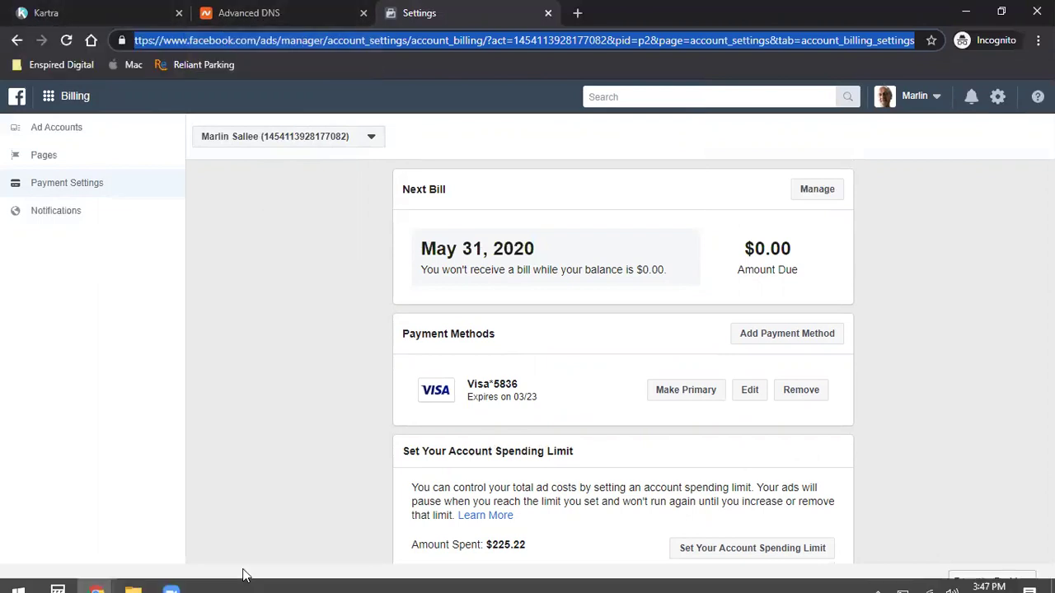
click(96, 577)
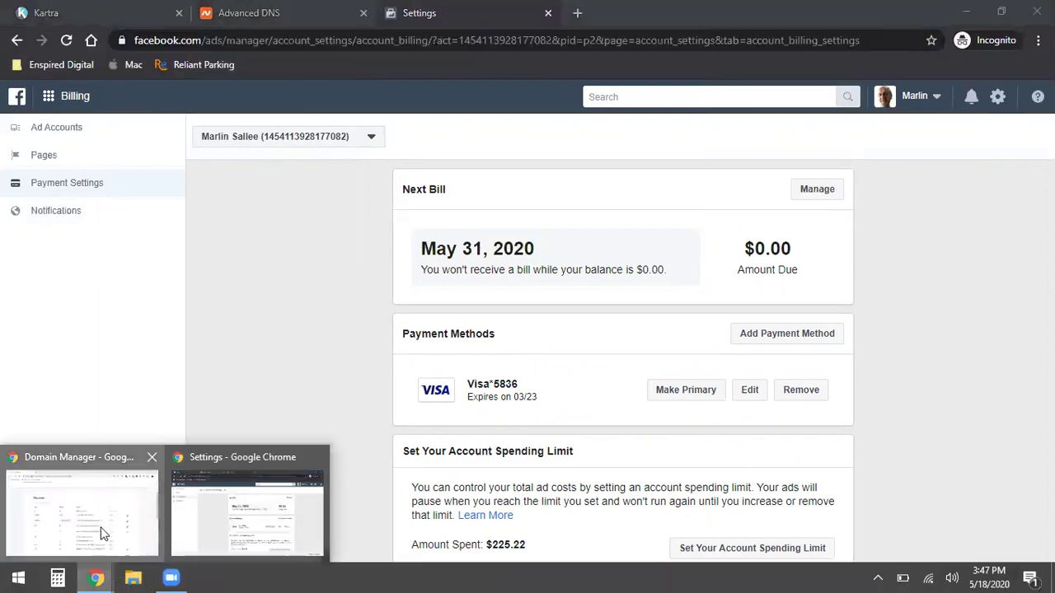
click(103, 534)
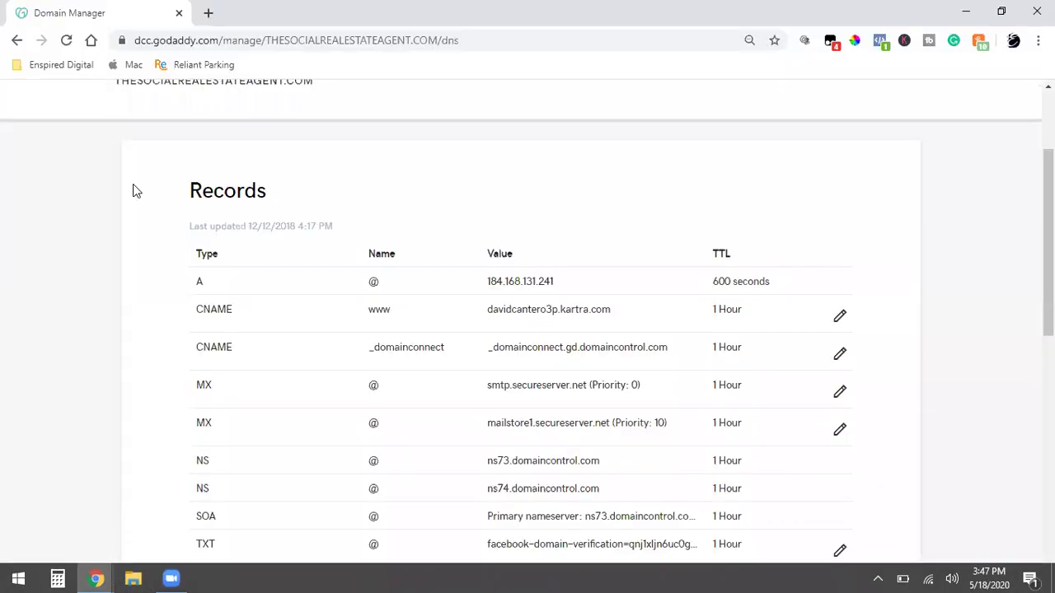
- In a new tab, load google.com and switch to a different signed-in Google account
click(208, 14)
click(91, 40)
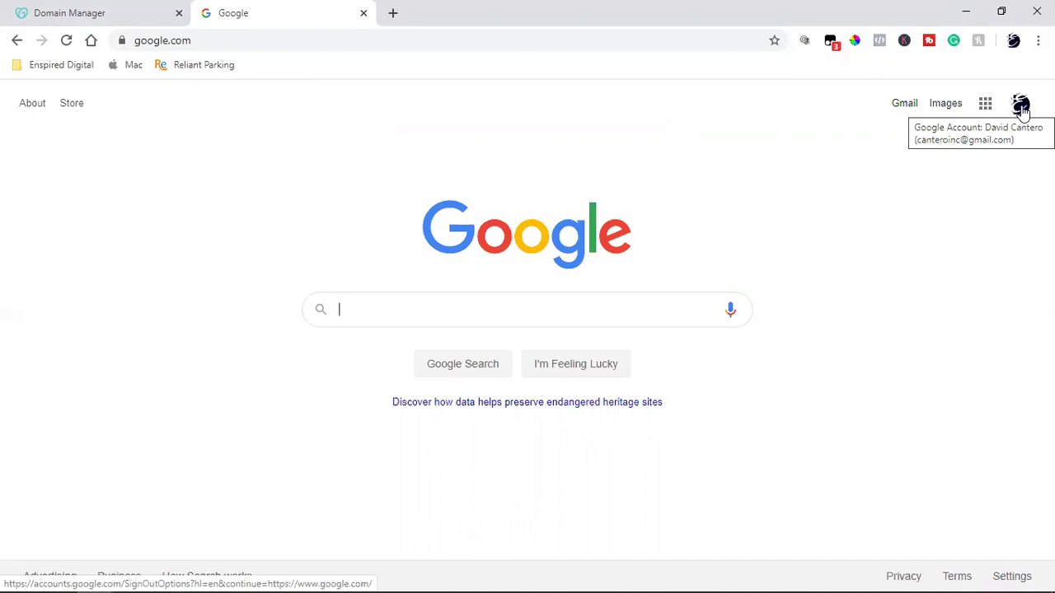
click(1021, 106)
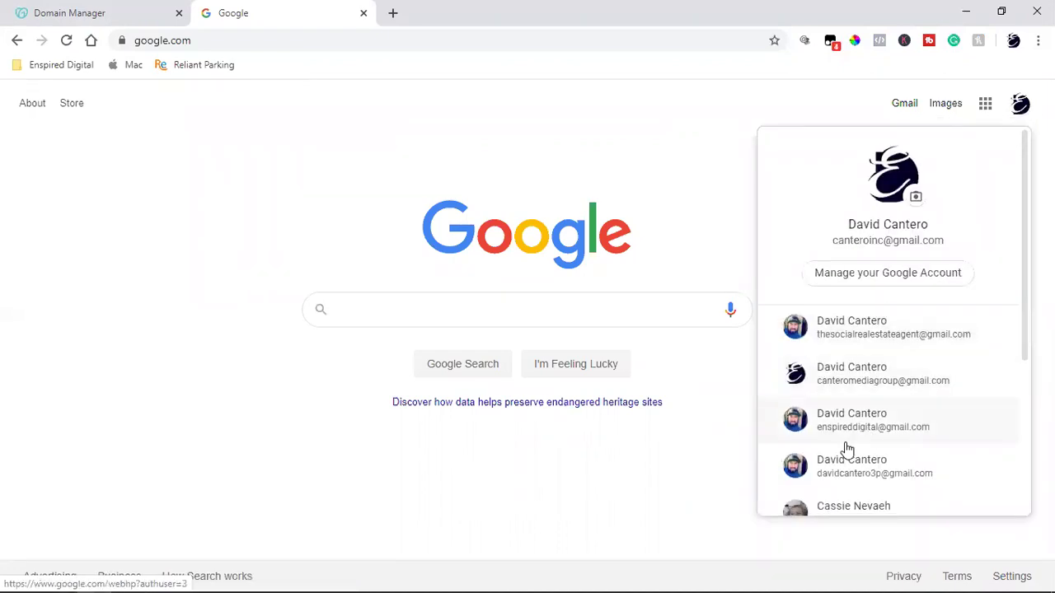
click(844, 442)
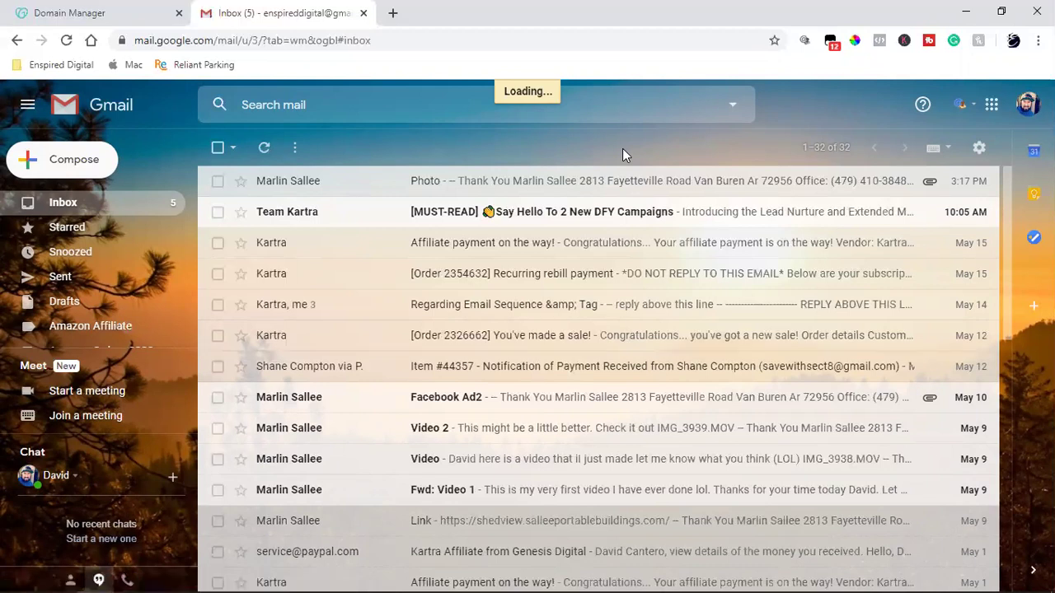
- Send the suggested contact an email titled 'FB link' containing the pasted payment settings link
key(c)
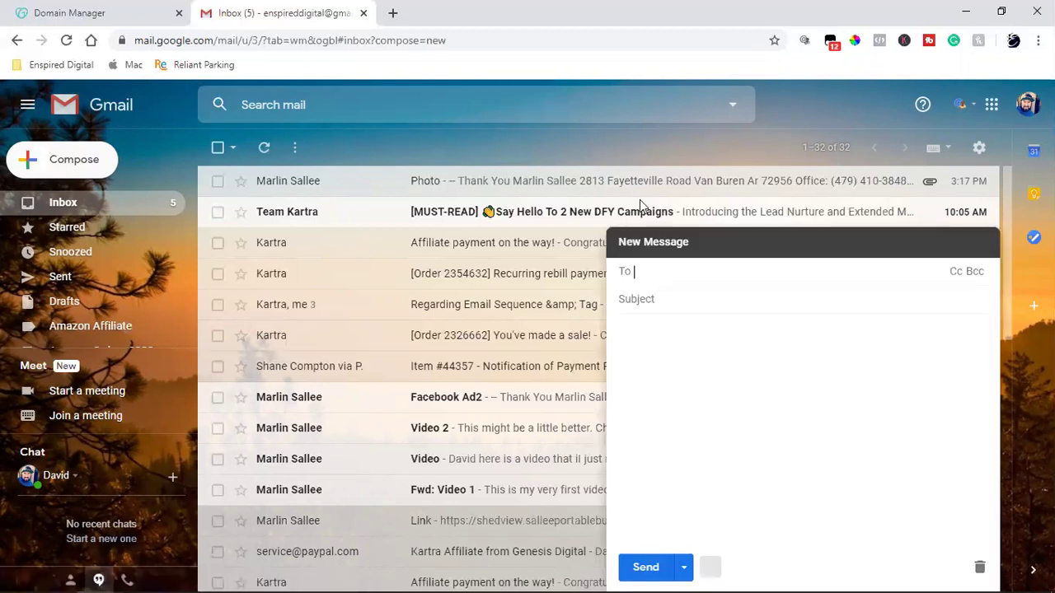
click(662, 323)
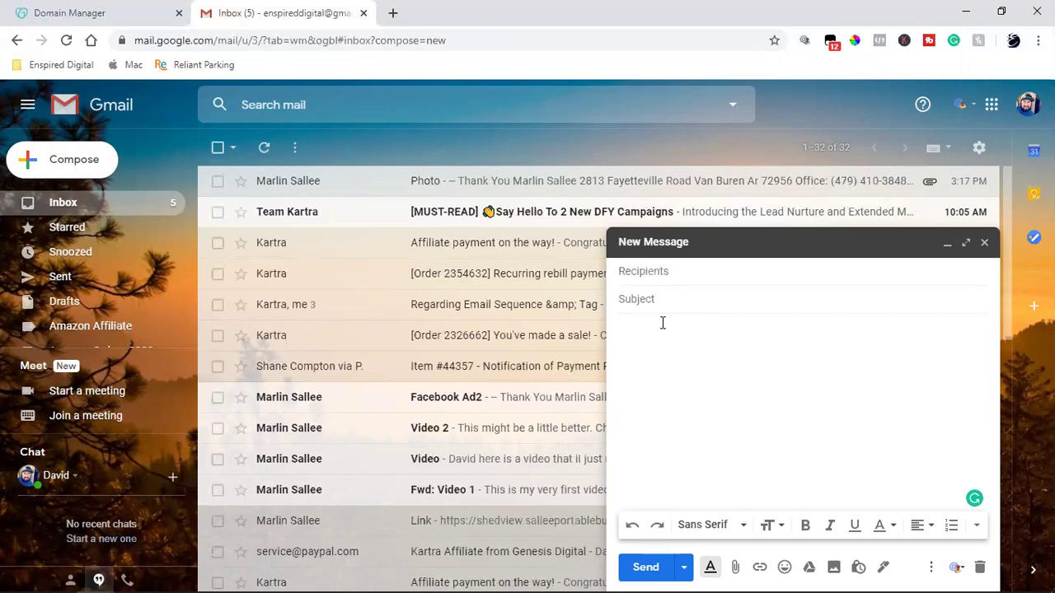
key(ctrl+v)
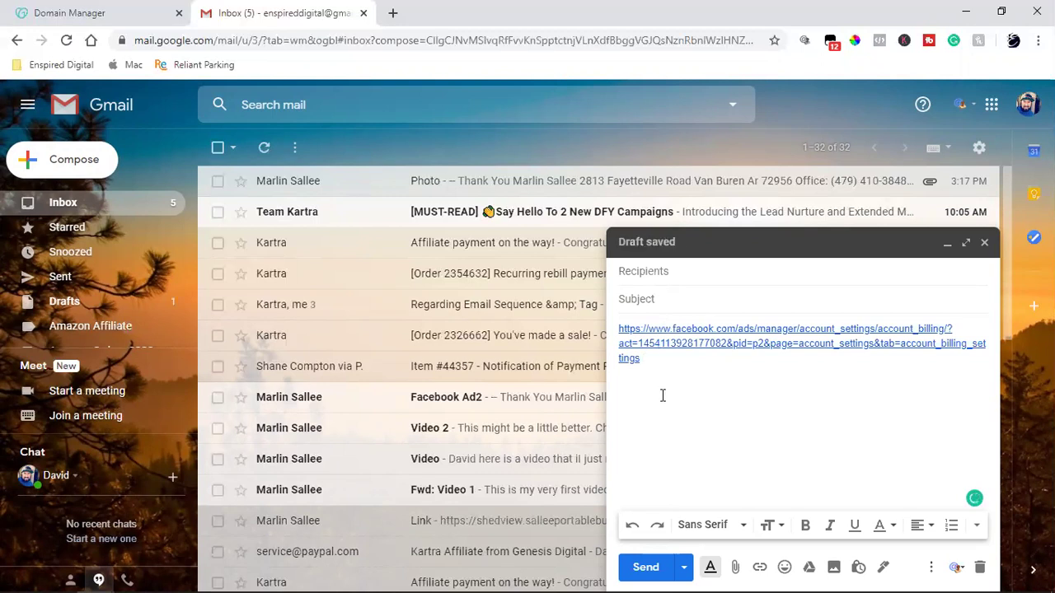
click(728, 272)
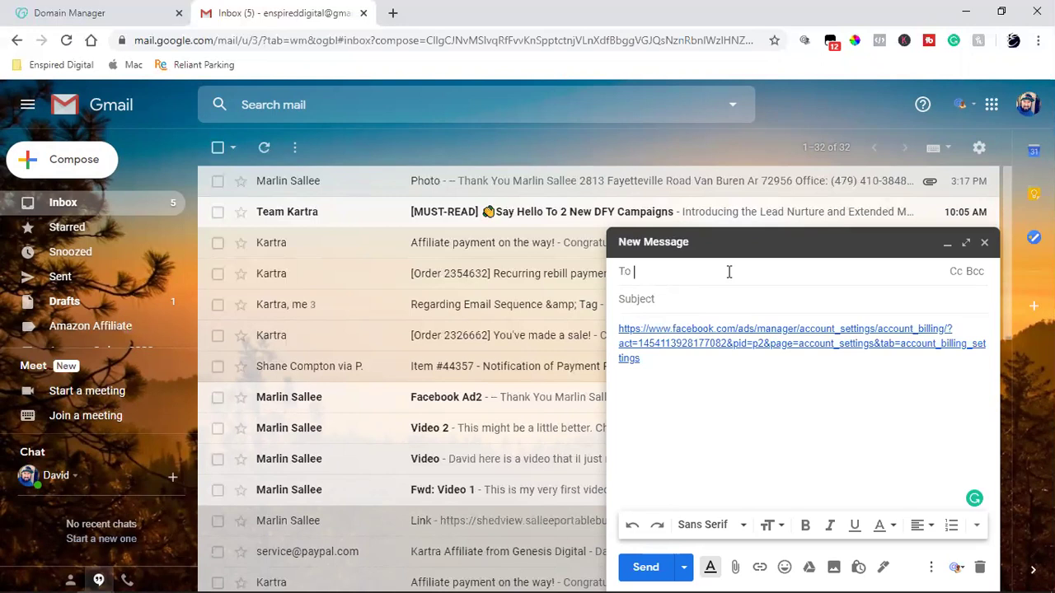
text(mar)
click(712, 307)
click(714, 299)
text(FB link)
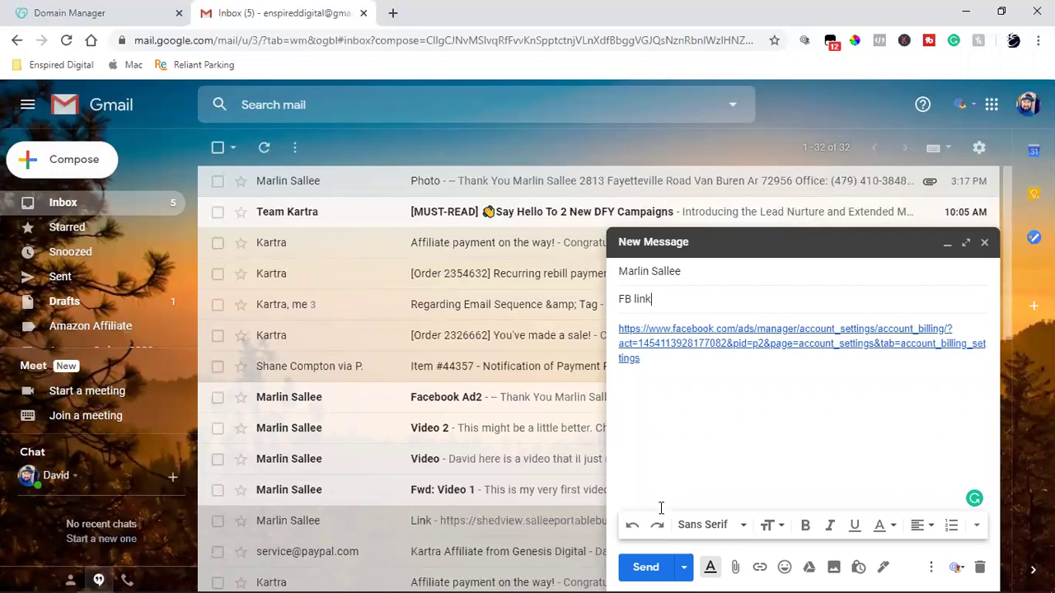
click(645, 567)
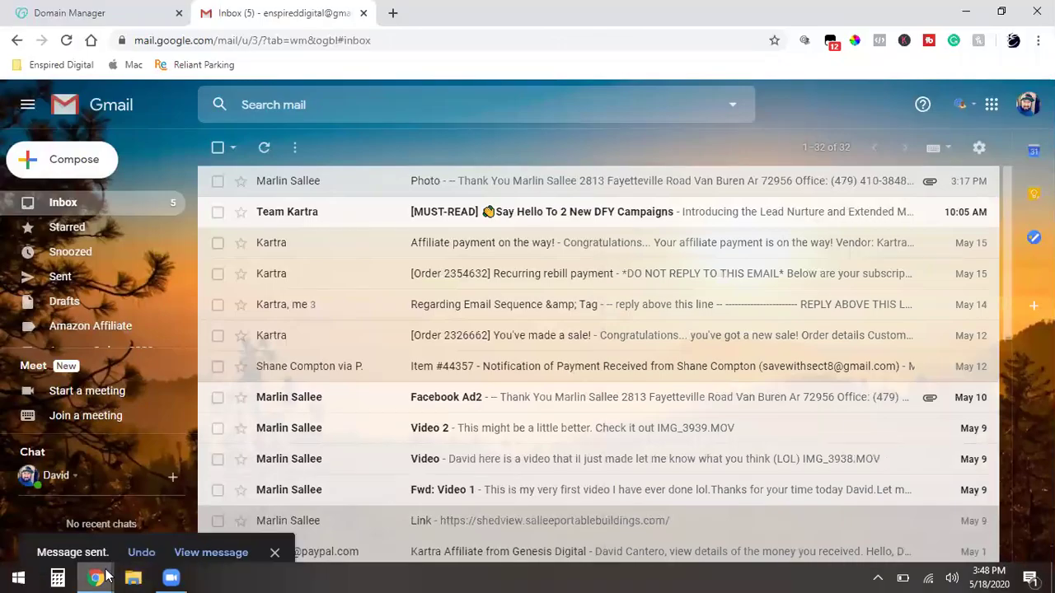
click(96, 578)
- Return to the Facebook billing window and reload Payment Settings to show the Visa card
click(243, 470)
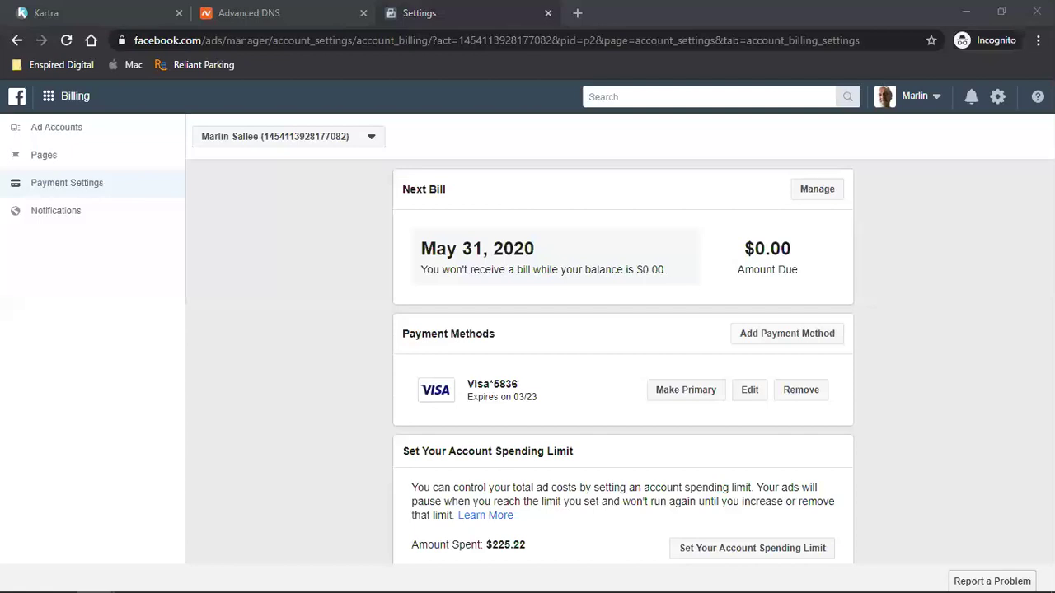
click(66, 40)
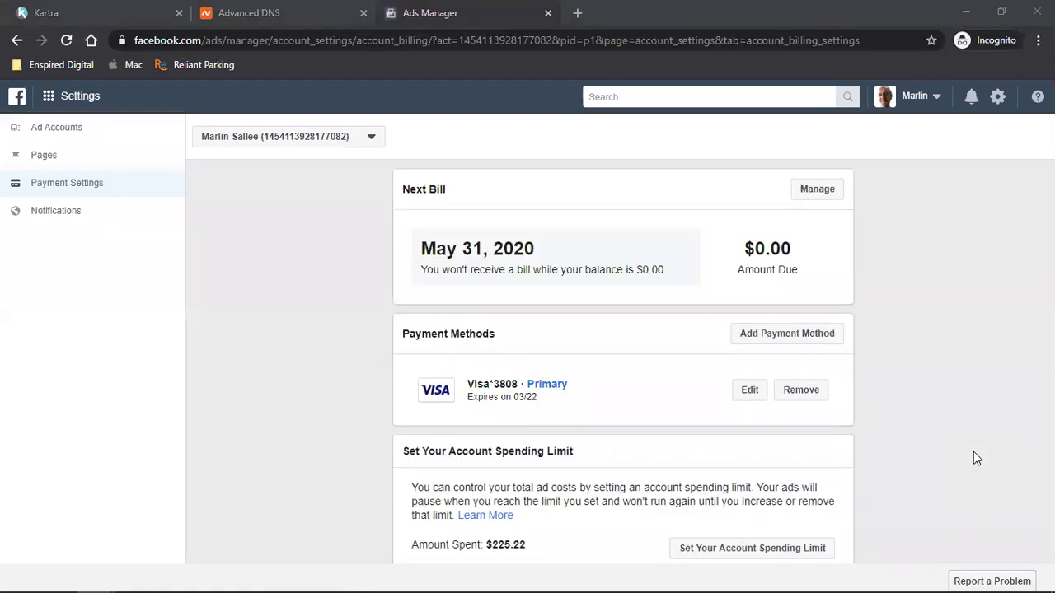
- Check the empty Ads Manager campaign list, then go to Business Settings via the grid menu
click(50, 107)
click(49, 105)
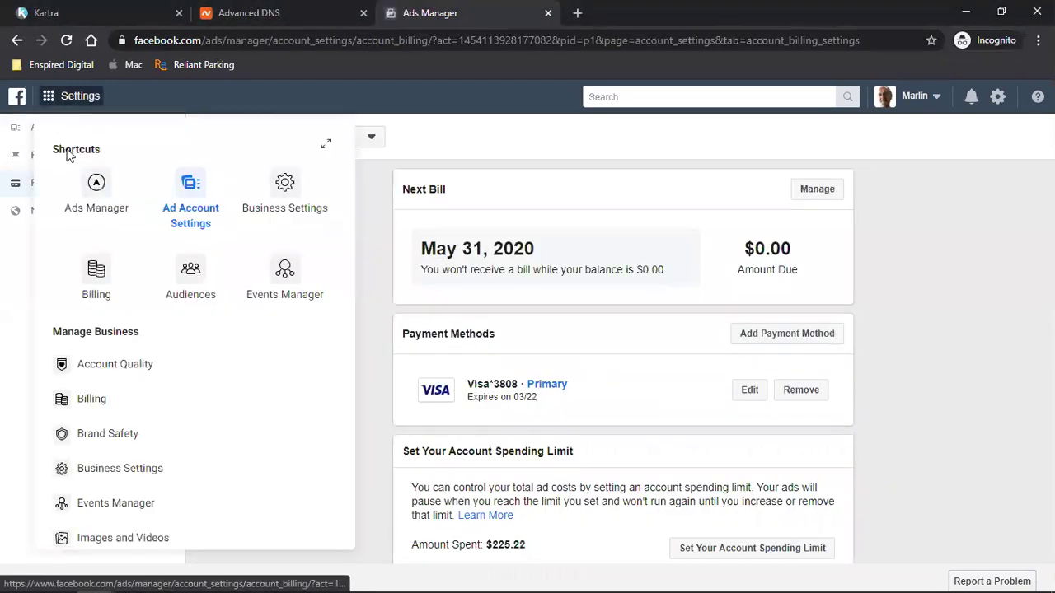
click(84, 207)
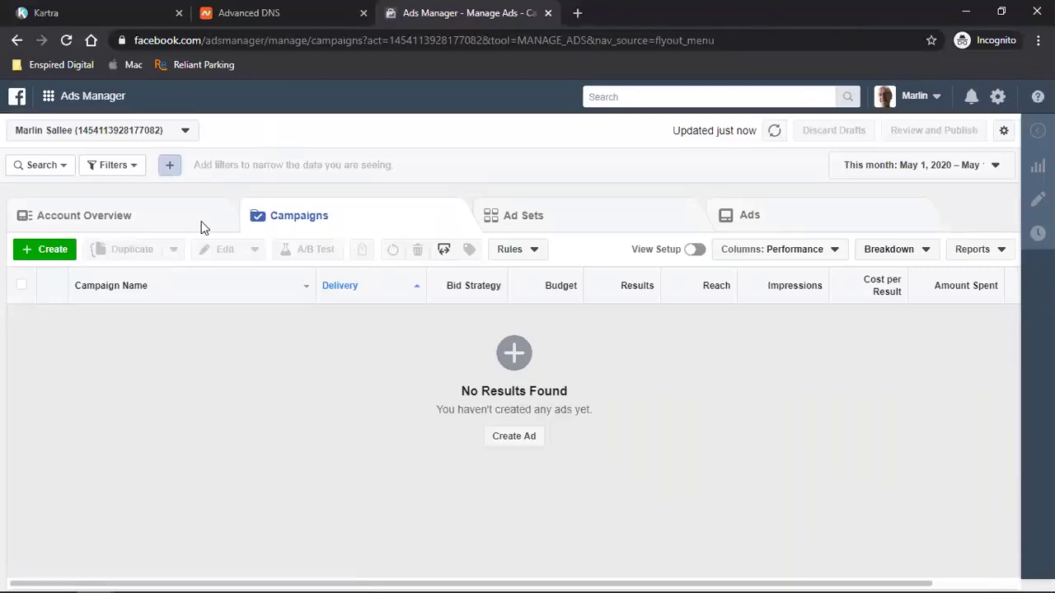
click(42, 106)
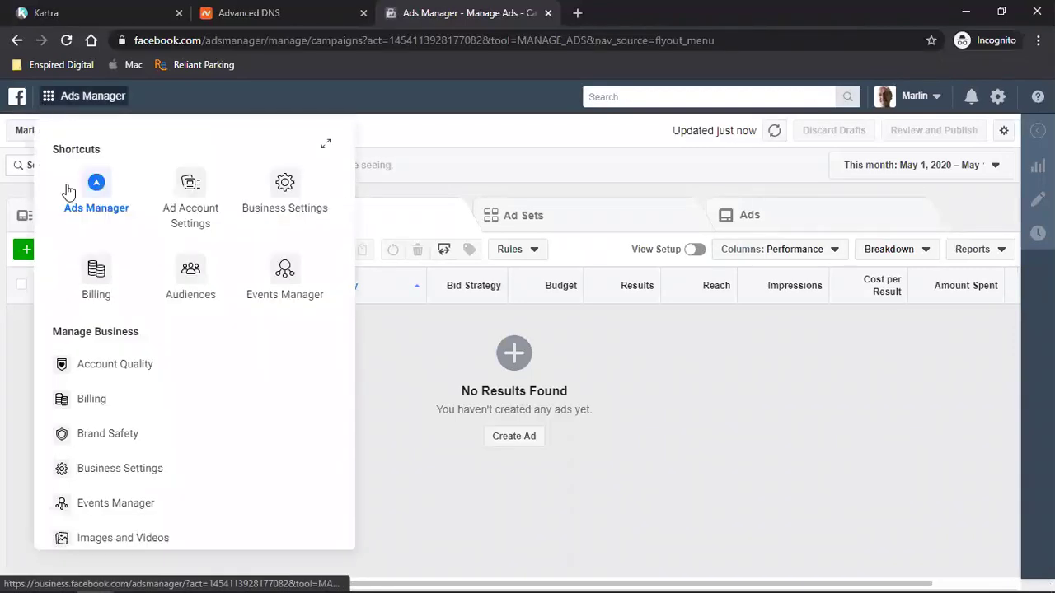
click(284, 206)
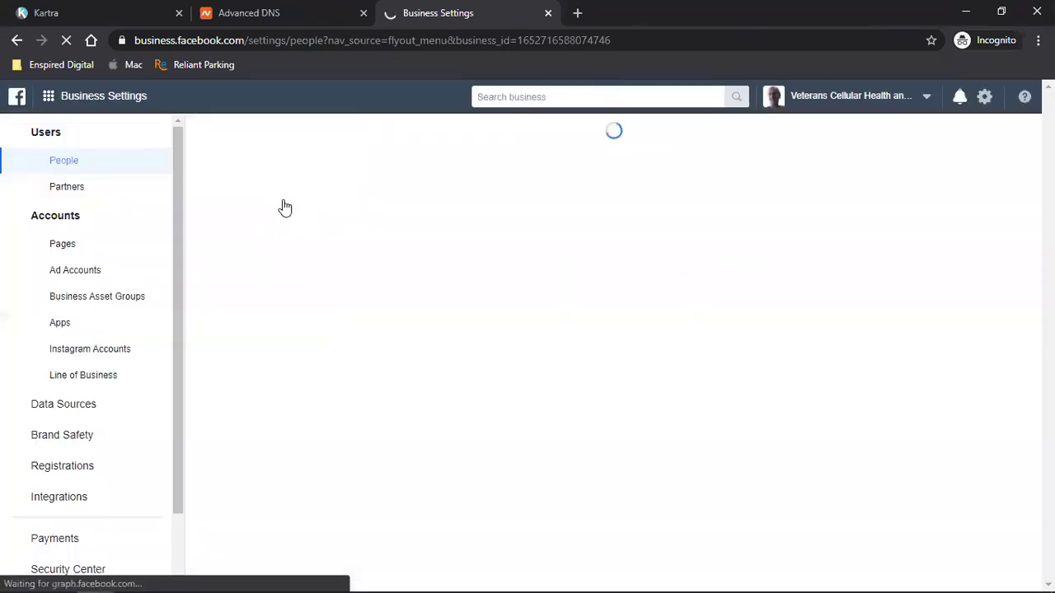
- List the business's ad accounts, toggling 'Hide closed ad accounts' off and back on
click(86, 271)
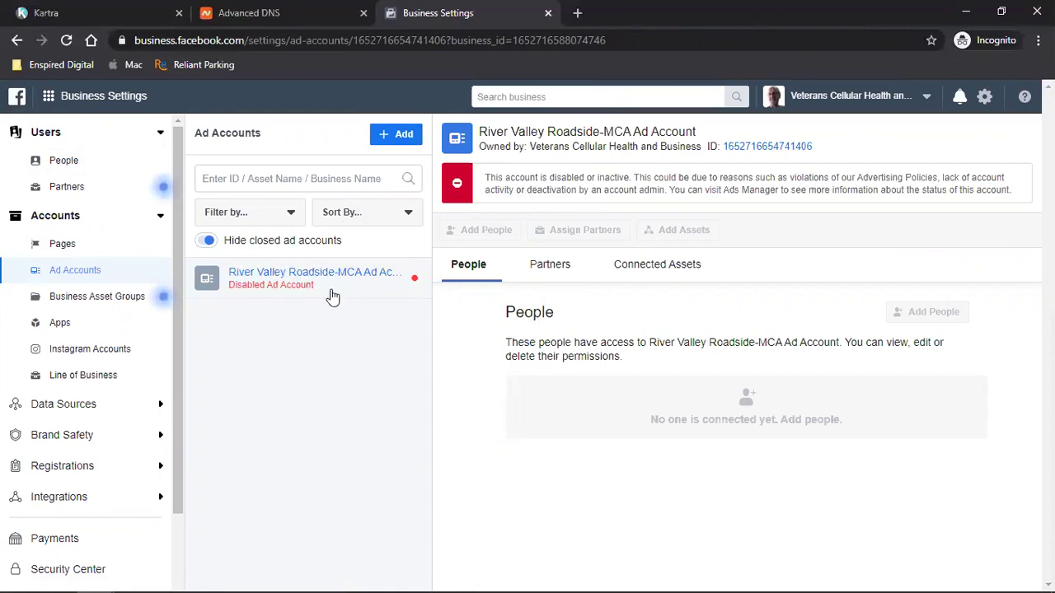
click(205, 242)
click(206, 242)
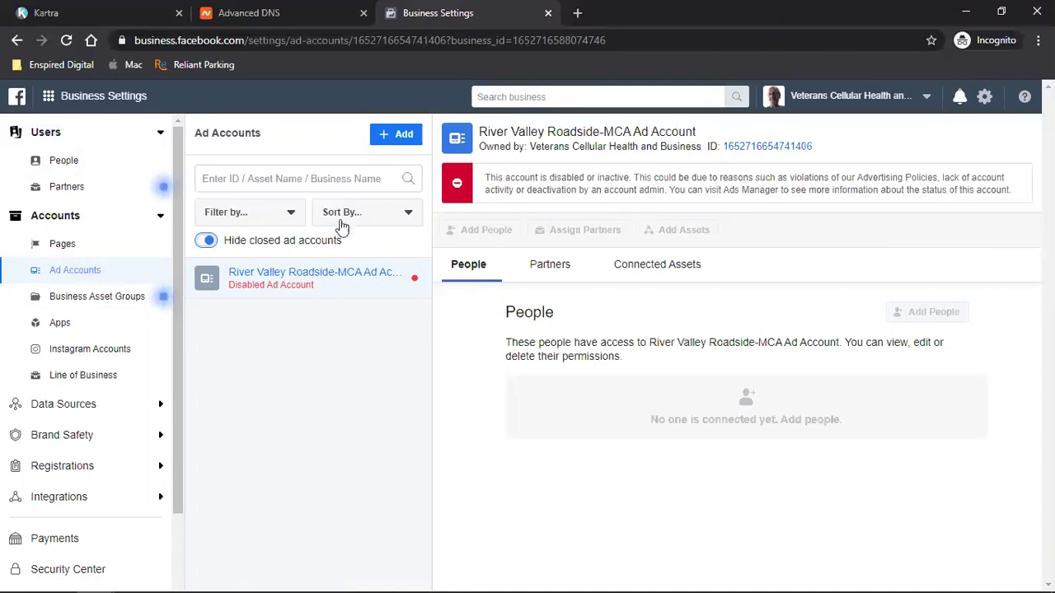
- Choose to create a new ad account after backing out of adding an existing one
click(409, 137)
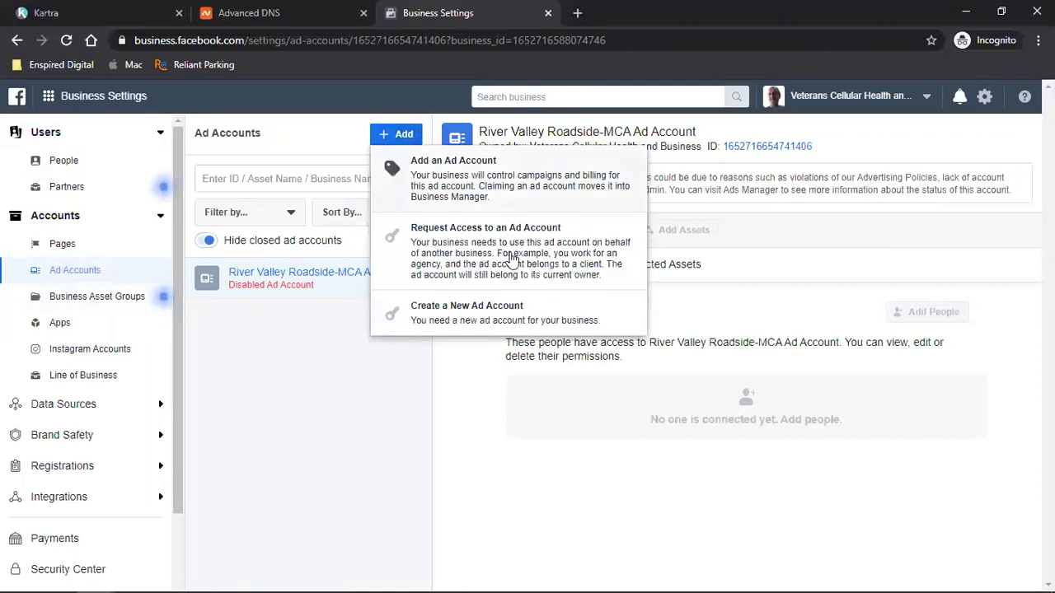
click(526, 185)
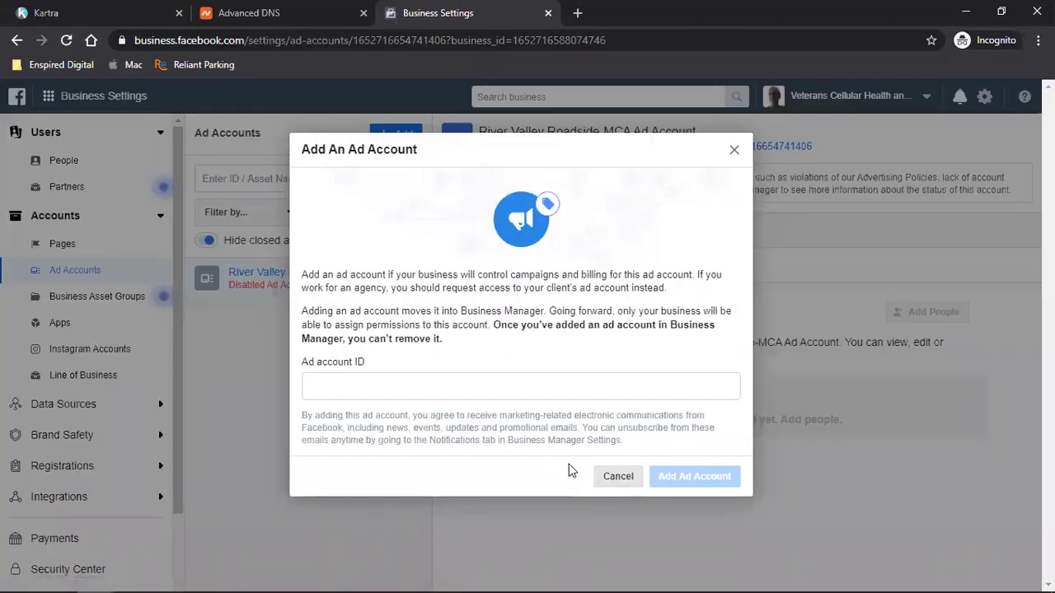
key(Escape)
click(396, 134)
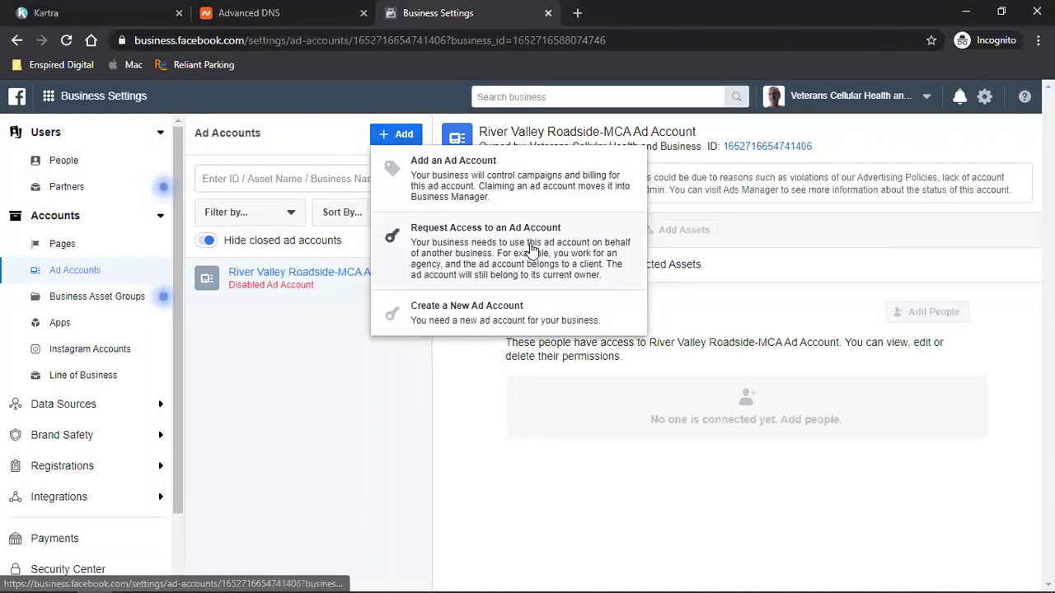
click(492, 323)
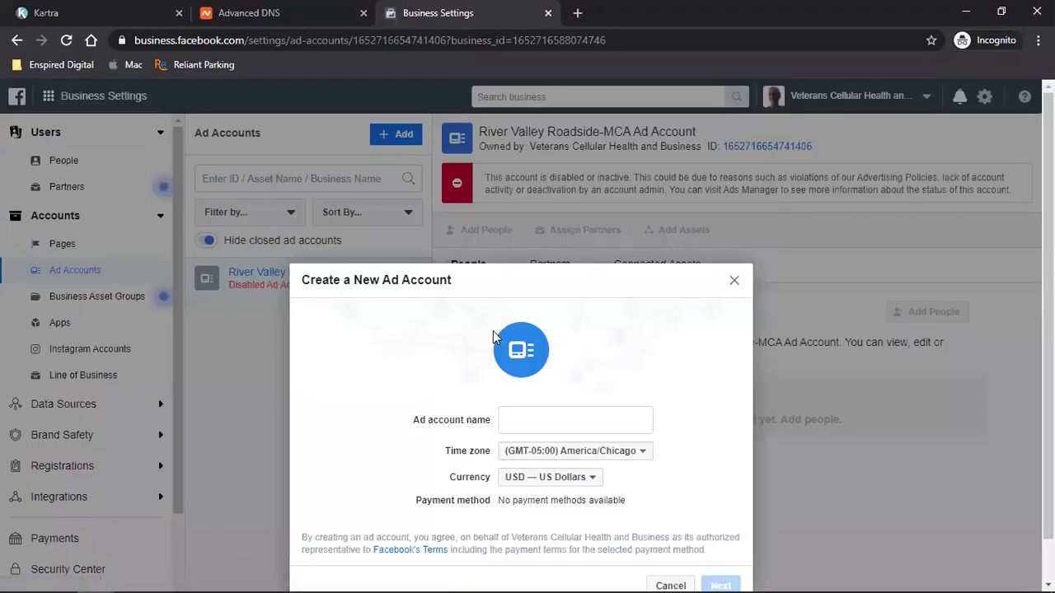
- Name the ad account 'ShedView', assign it to your own business, and create it
click(565, 418)
text(ShedViw)
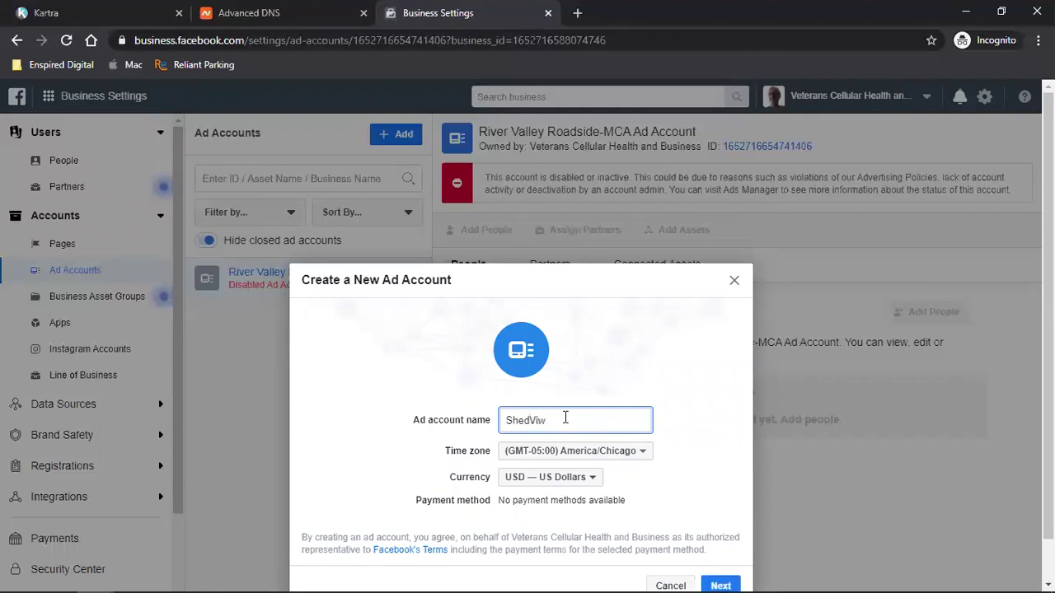
key(BackSpace)
text(ew)
scroll(577, 417, down, 1)
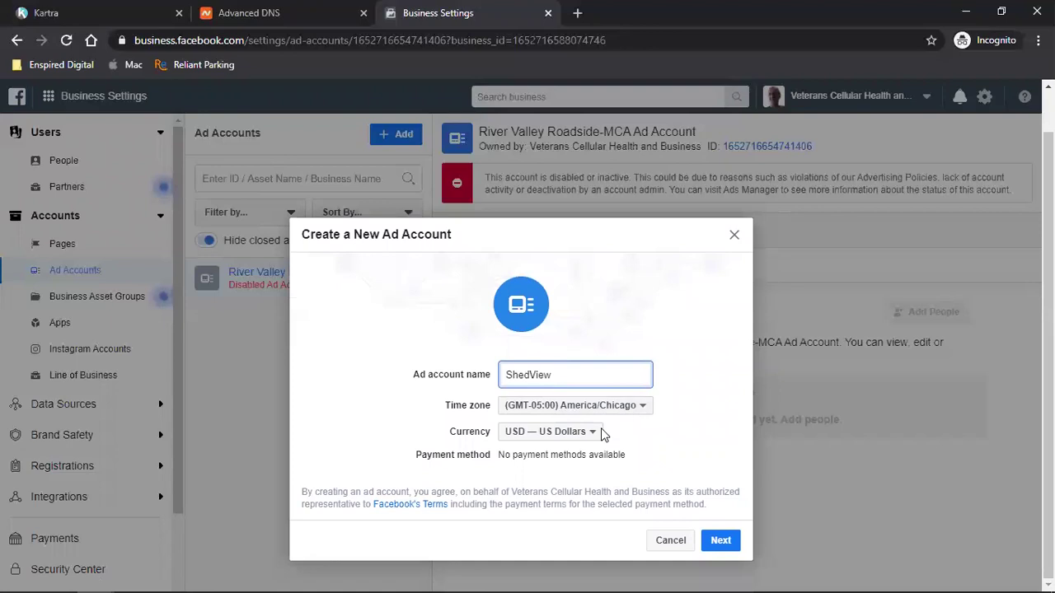
key(Return)
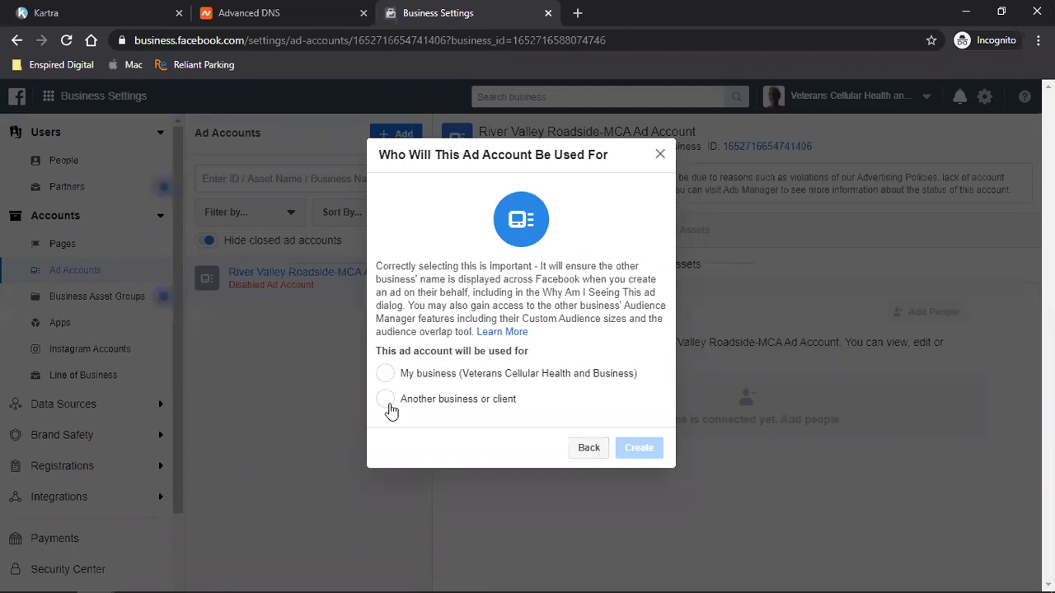
click(387, 404)
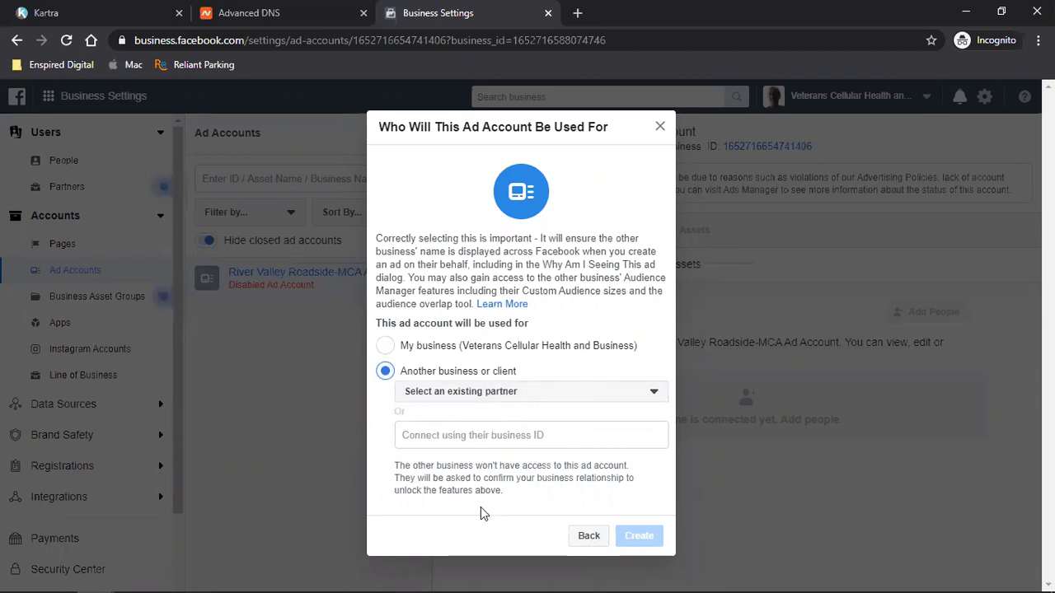
click(386, 347)
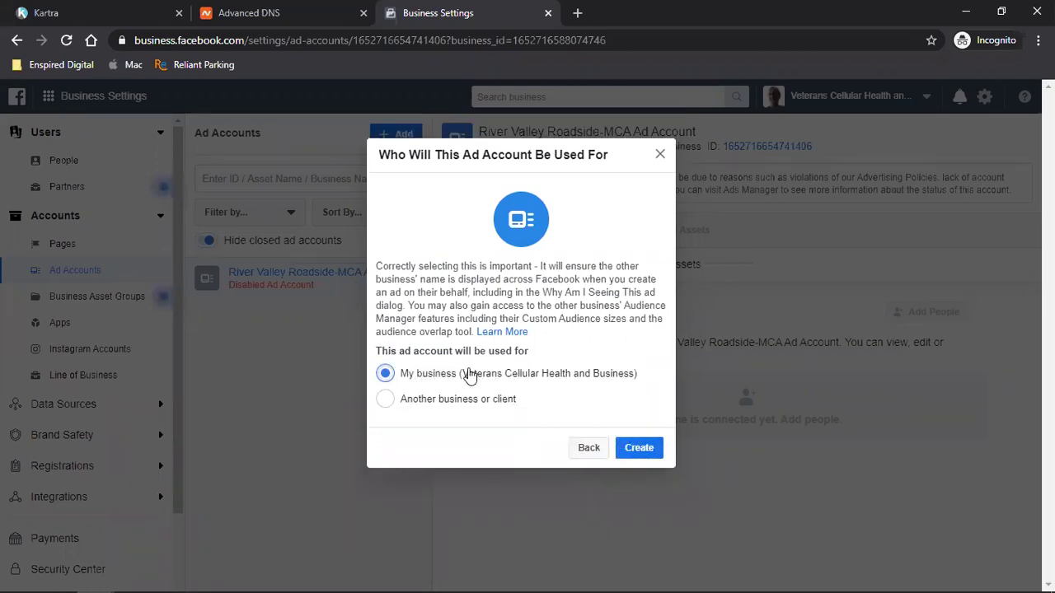
click(641, 449)
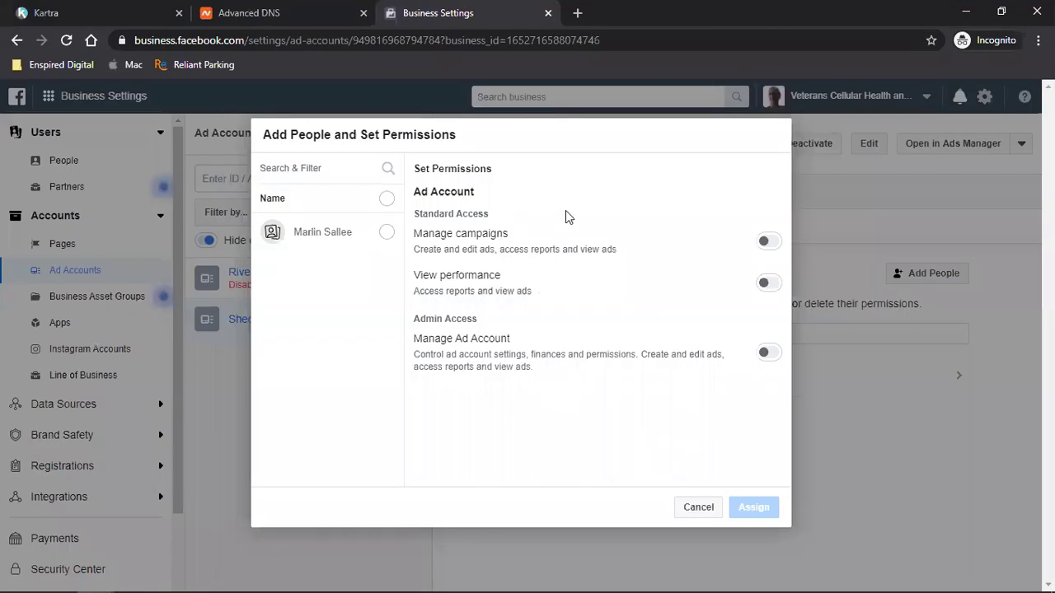
- Grant the listed person Manage Ad Account access to ShedView and close the confirmation
click(386, 232)
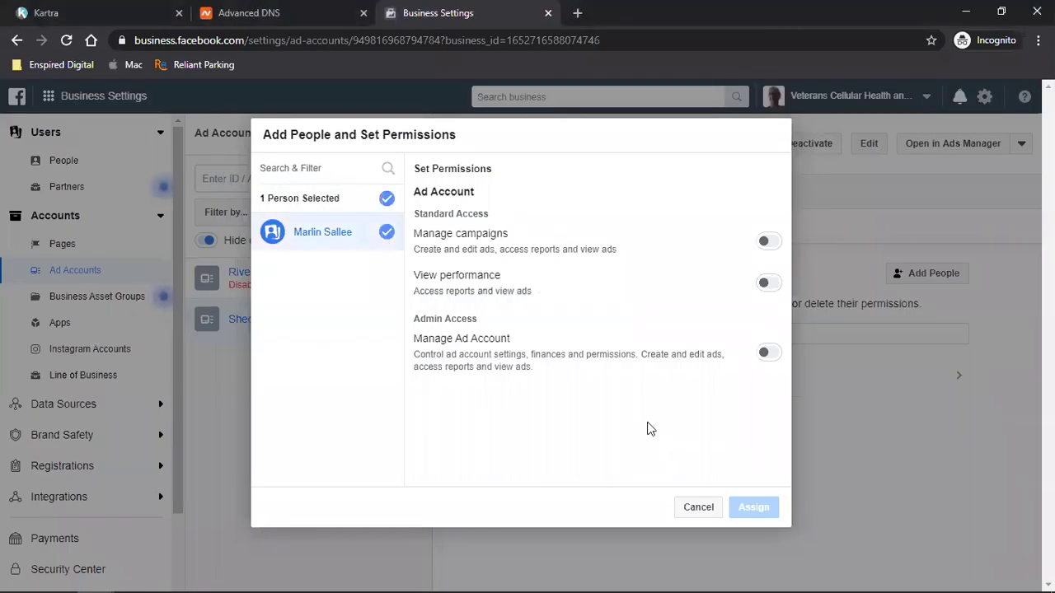
click(766, 351)
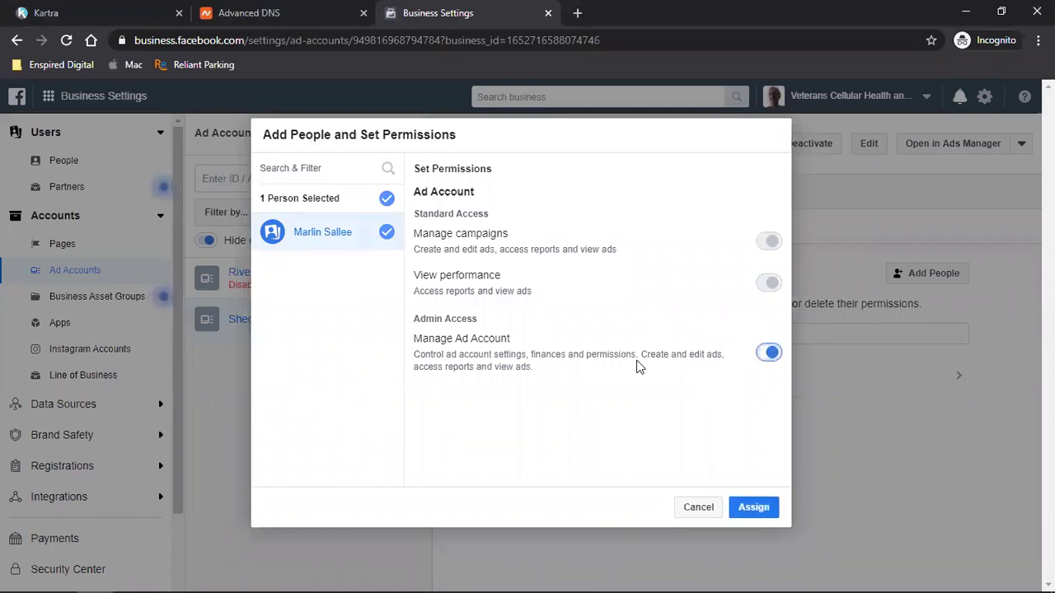
click(752, 507)
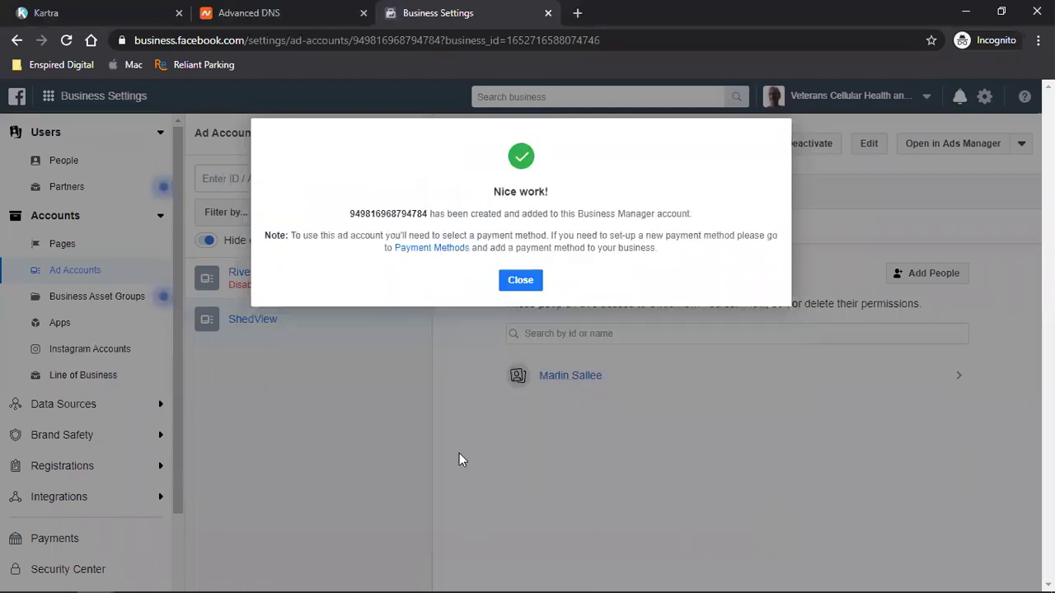
click(524, 283)
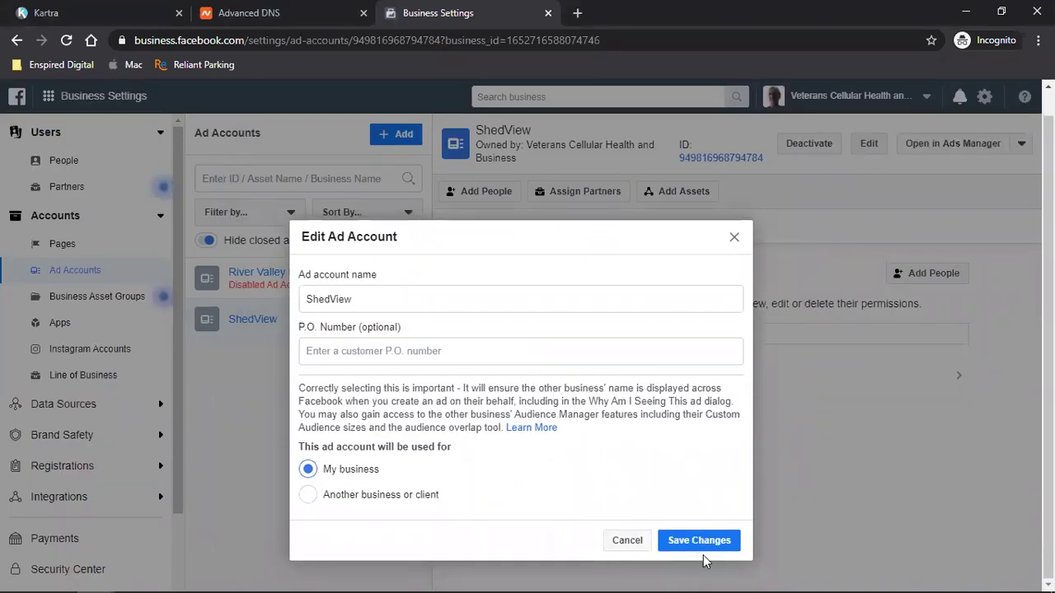
- Save the ShedView ad account settings and dismiss the success message
click(699, 540)
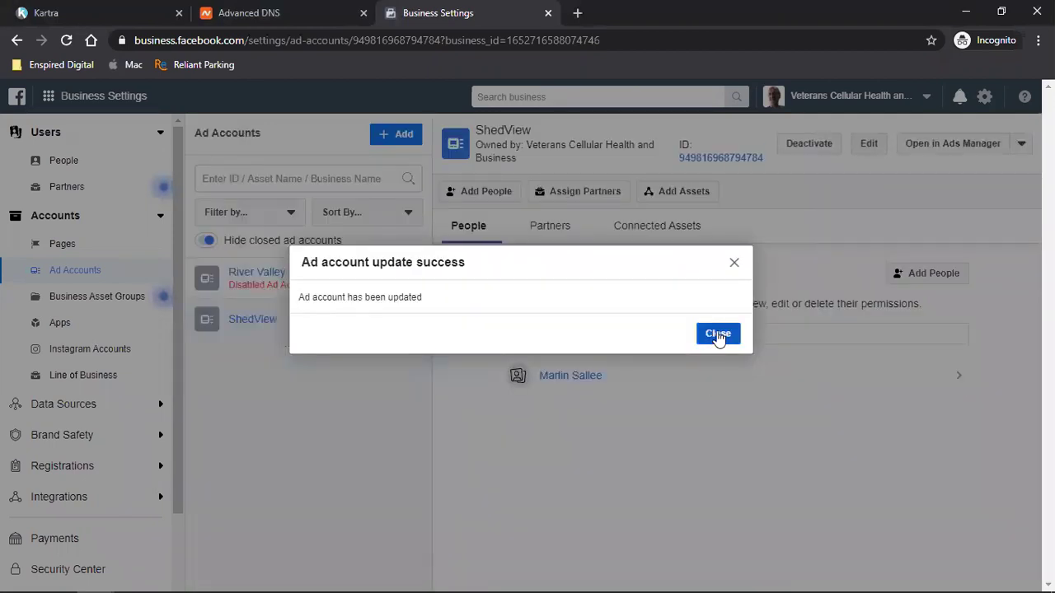
click(718, 333)
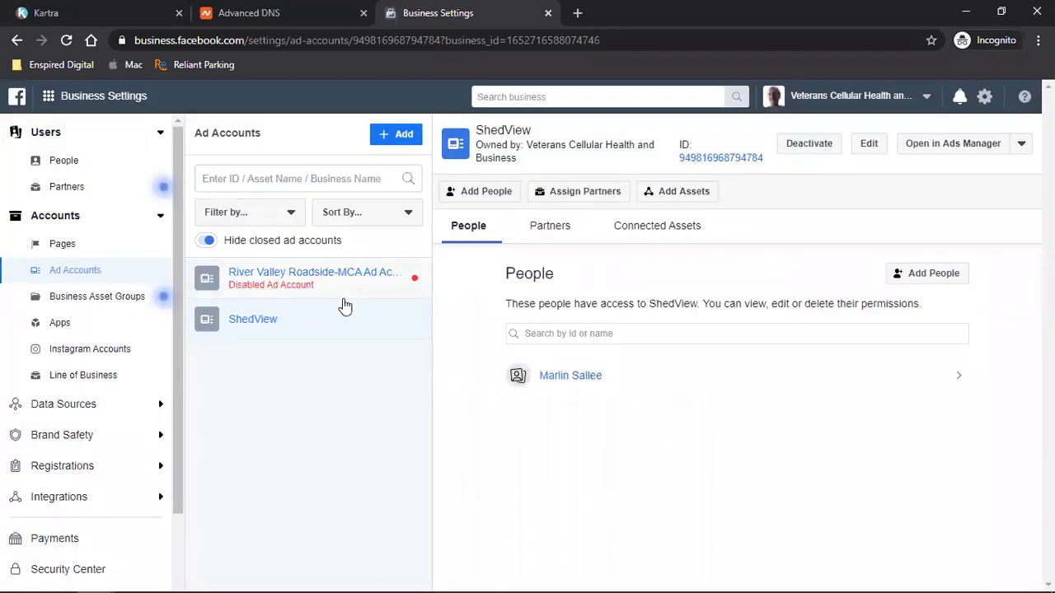
click(48, 98)
- Open Ads Manager, check the ad account list, and go to the ShedView billing page
click(96, 186)
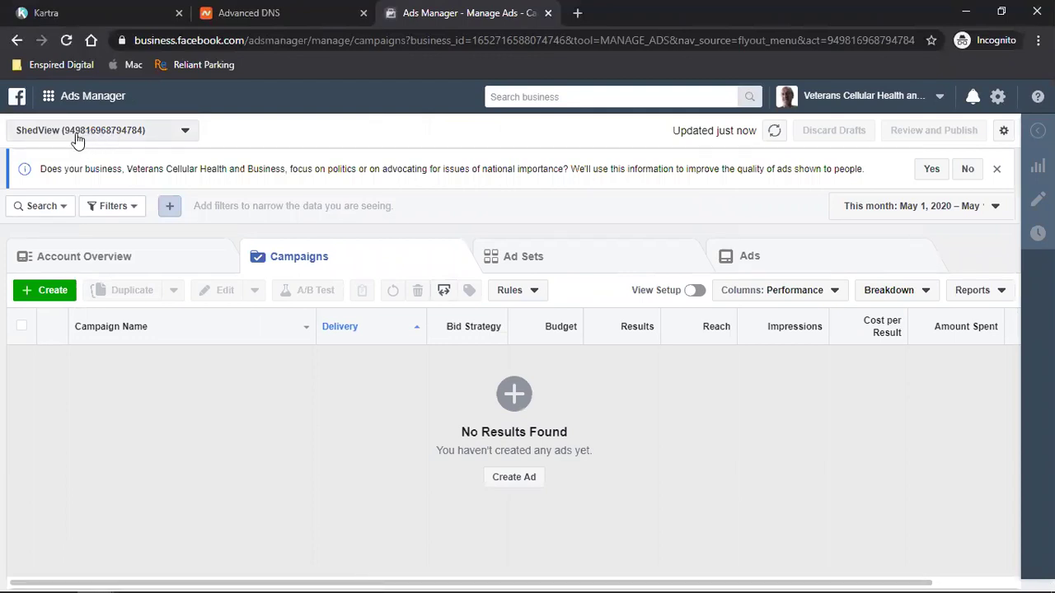
click(77, 137)
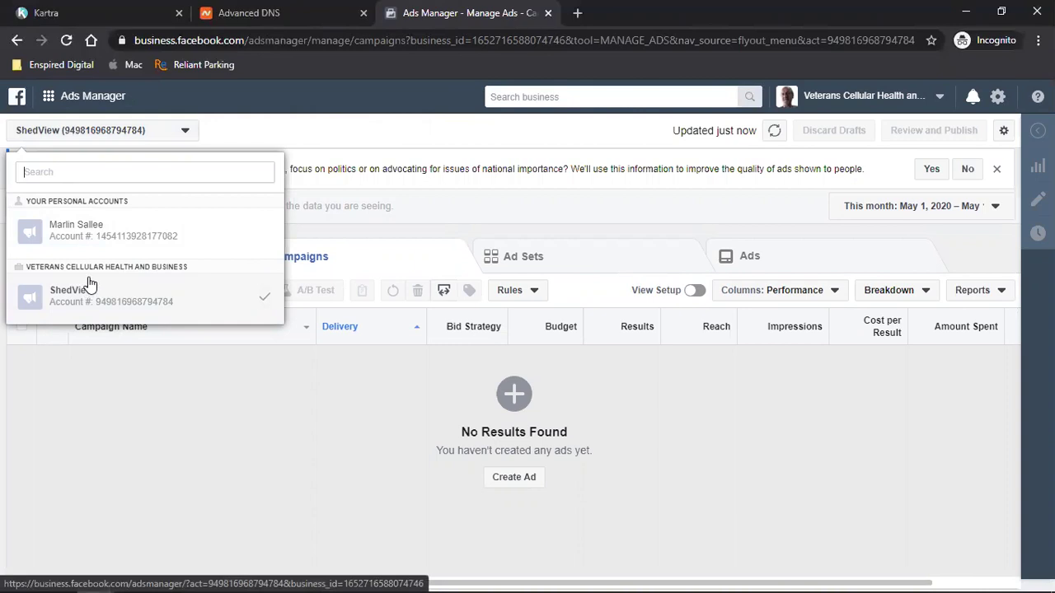
triple_click(144, 266)
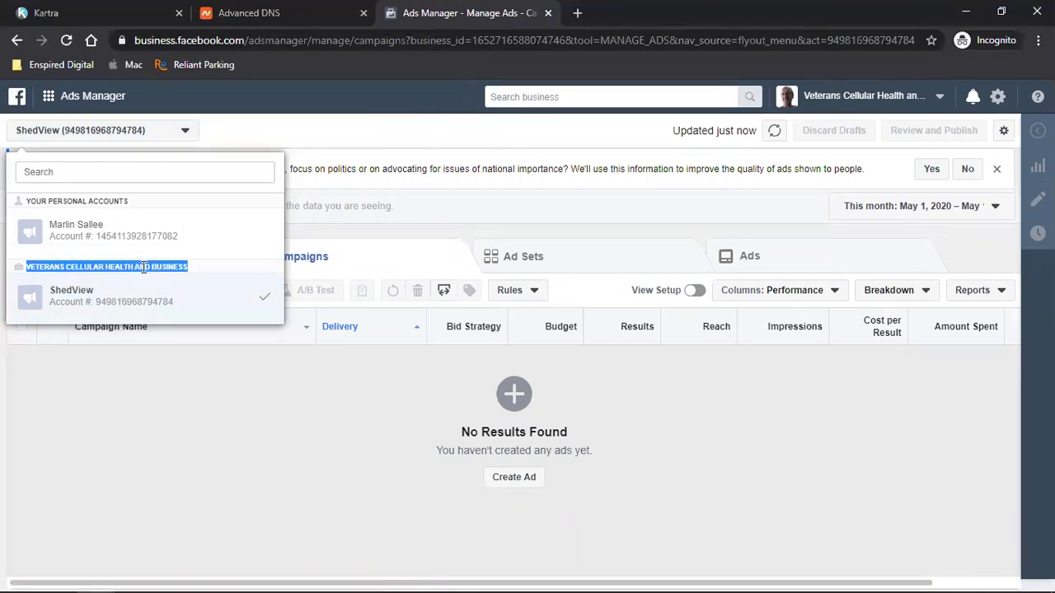
click(311, 139)
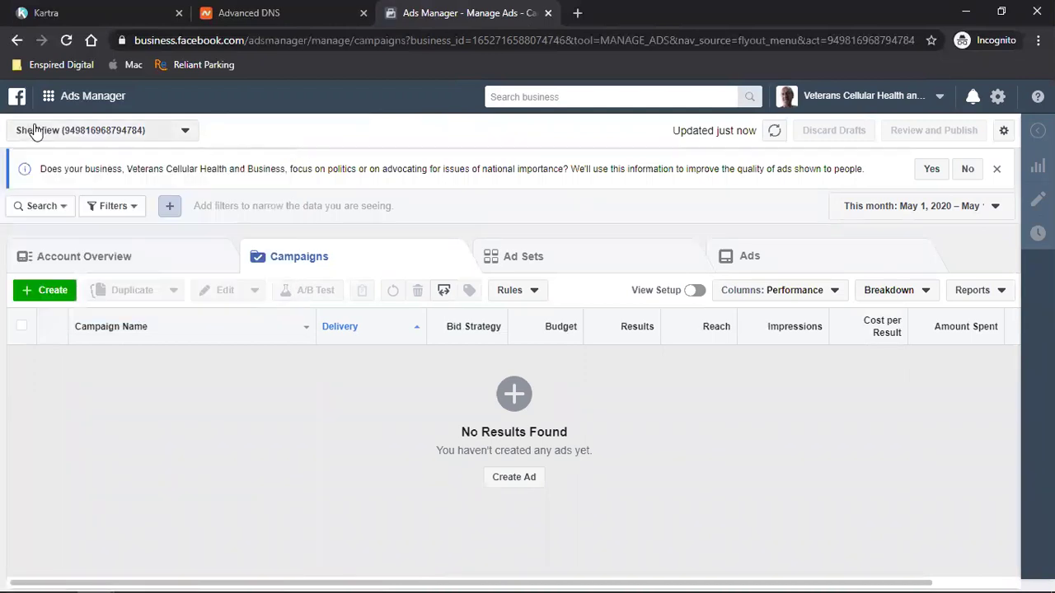
click(48, 98)
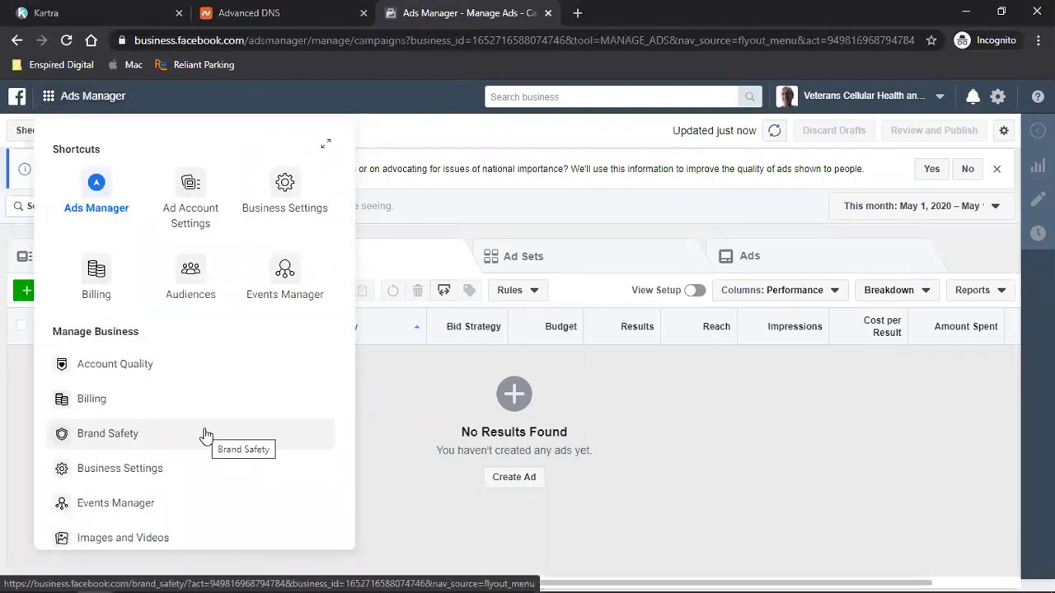
click(95, 404)
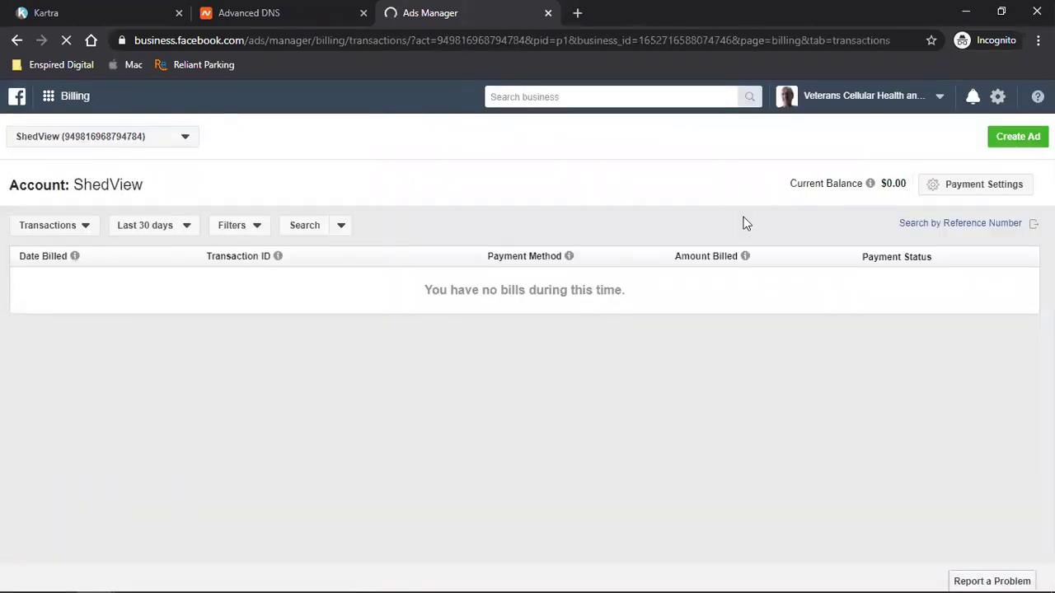
- Open ShedView's Payment Settings and copy that page's web address
triple_click(100, 183)
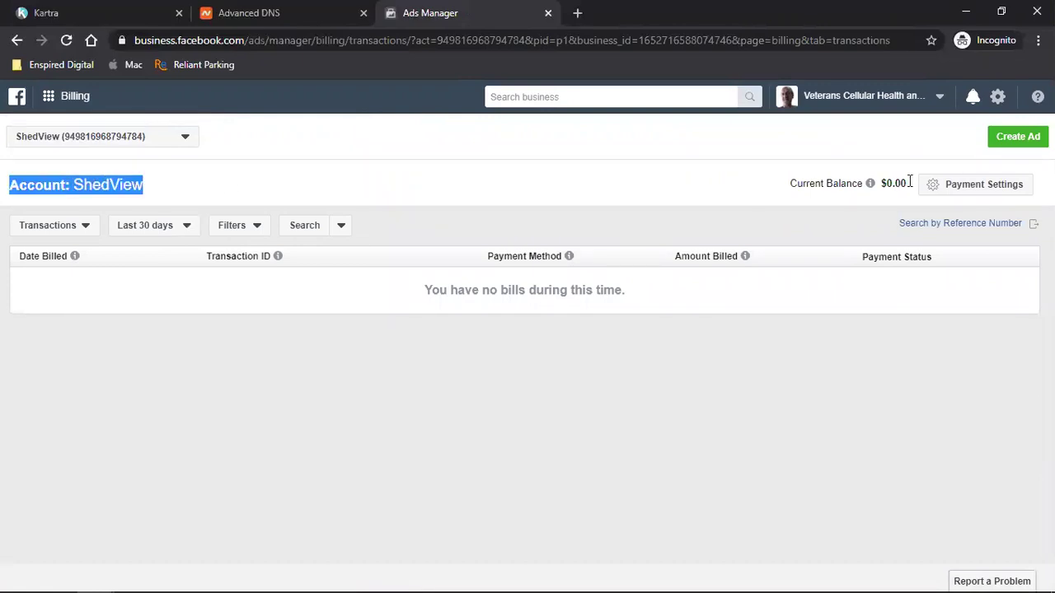
click(965, 187)
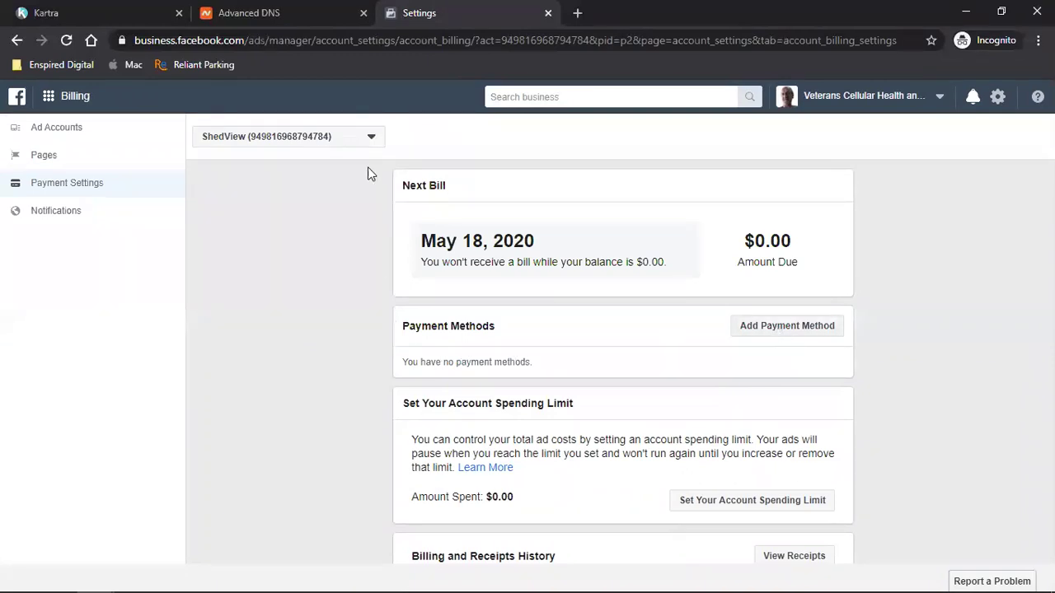
click(266, 40)
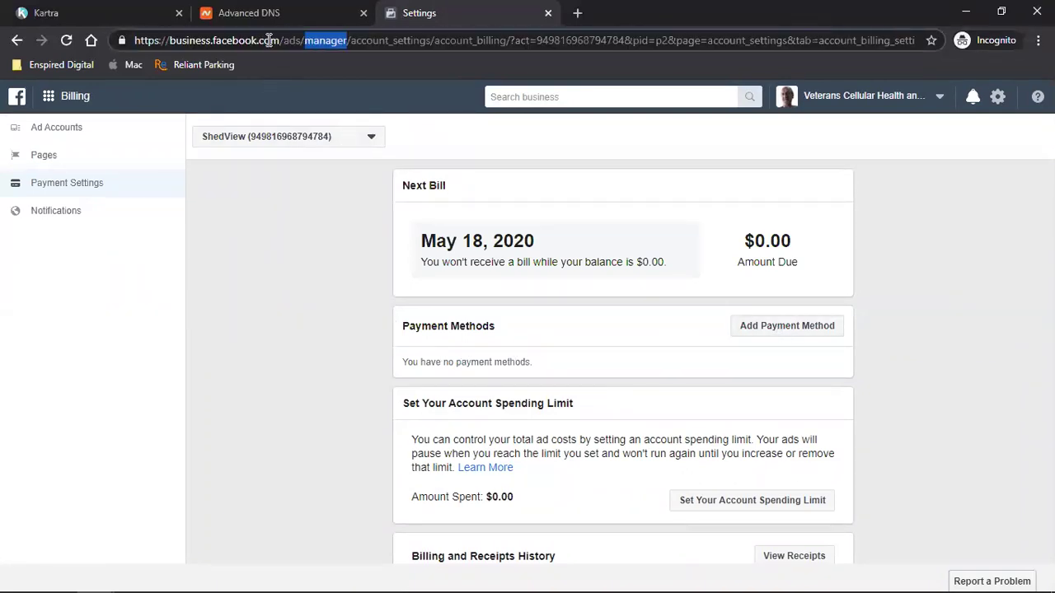
right_click(267, 39)
click(301, 126)
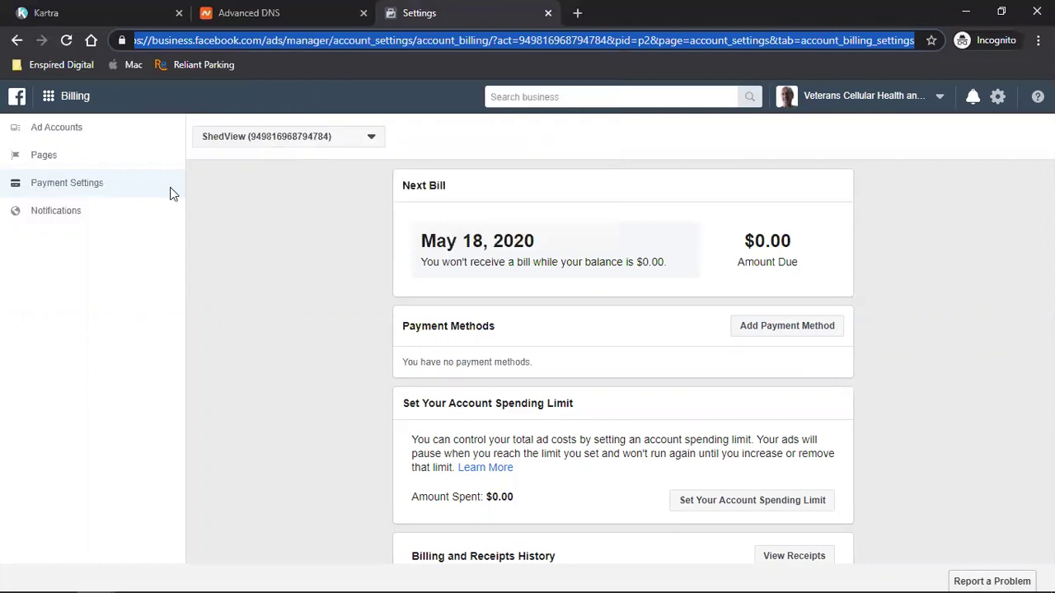
mouse_move(96, 577)
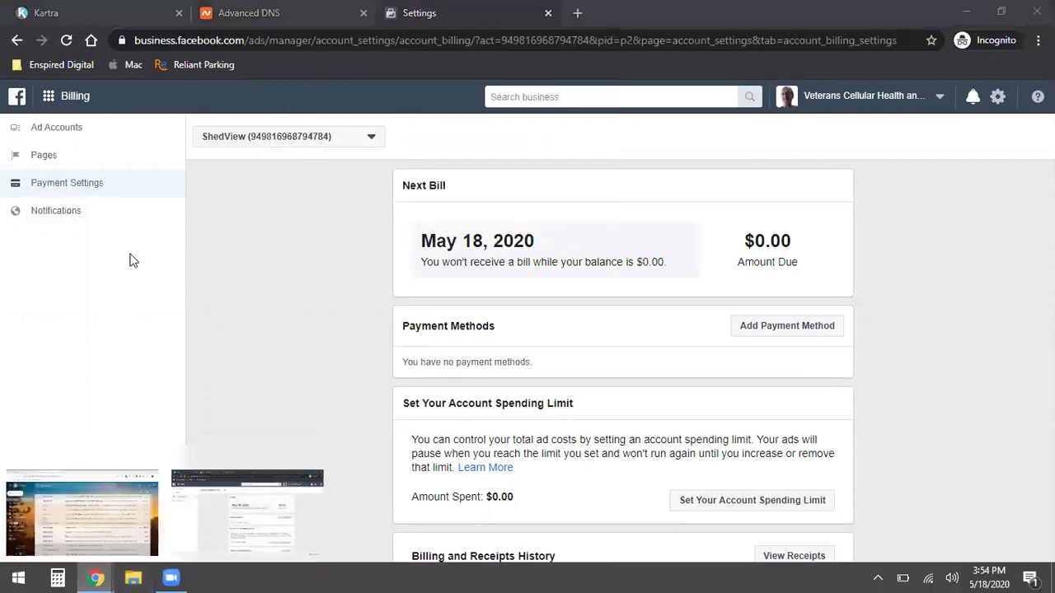
click(82, 511)
- Email the copied ShedView payment settings link to the account owner, then close Gmail
text(co)
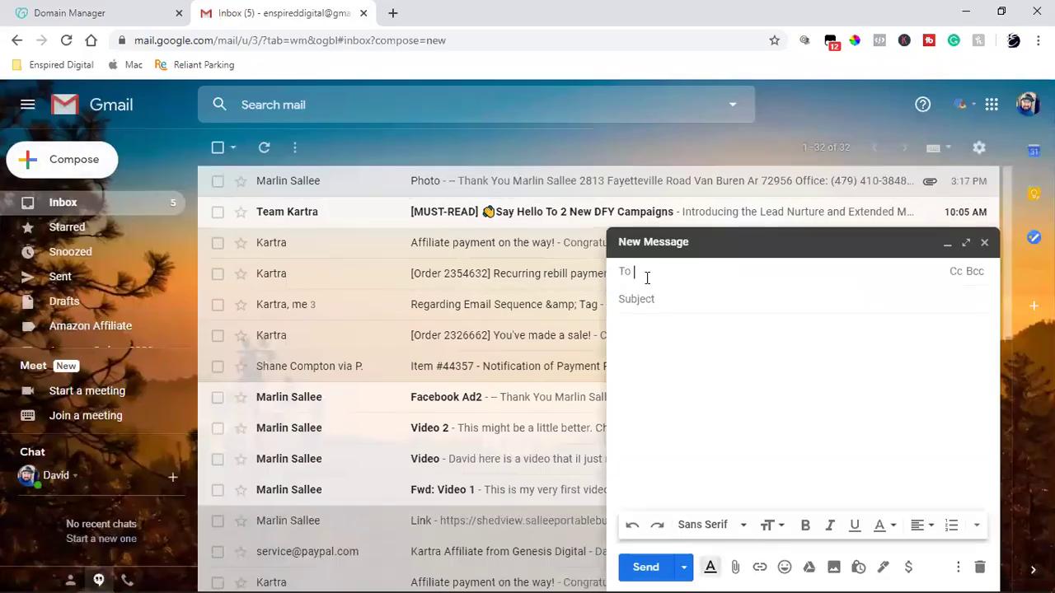
text(m/ma)
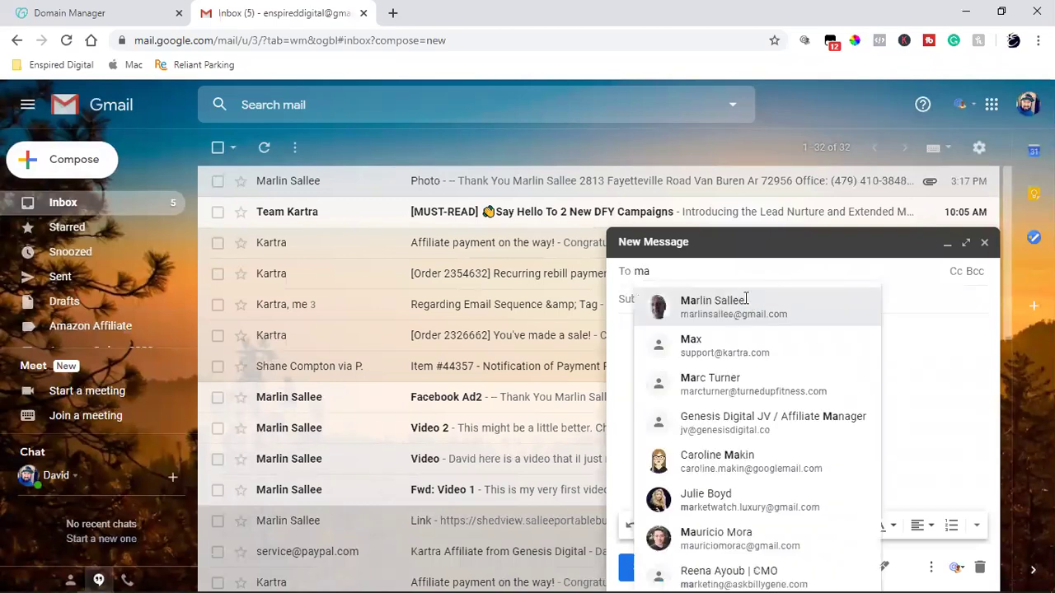
click(748, 298)
click(698, 362)
key(ctrl+v)
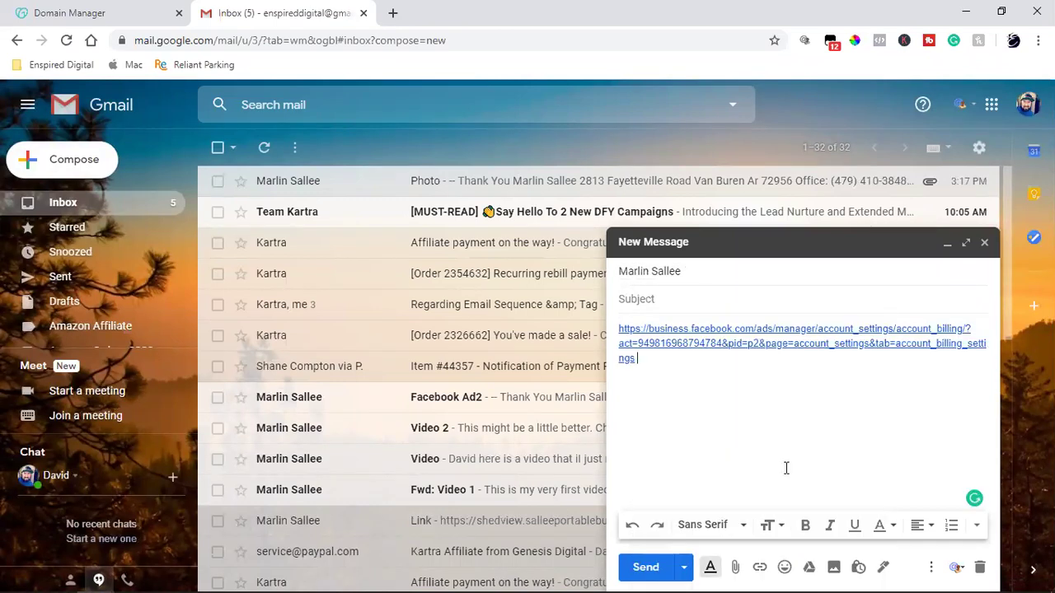
click(666, 568)
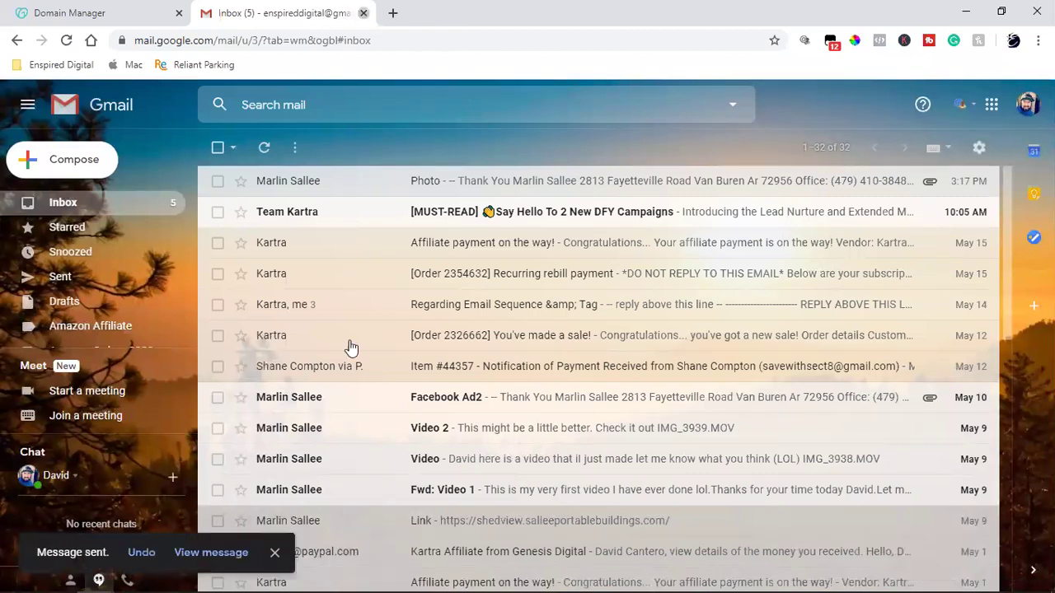
click(363, 12)
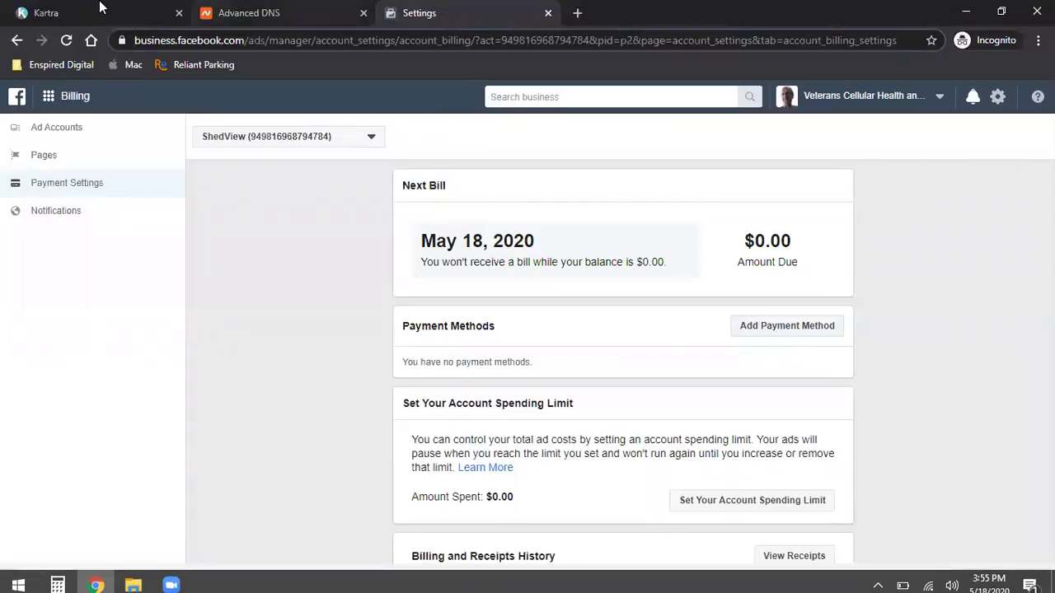
click(99, 7)
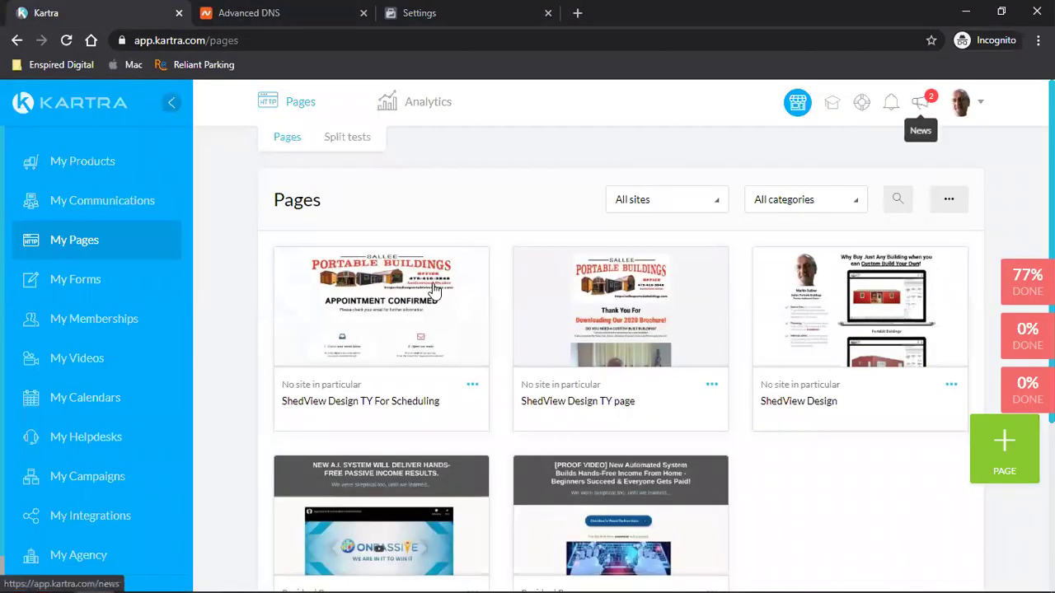
click(961, 102)
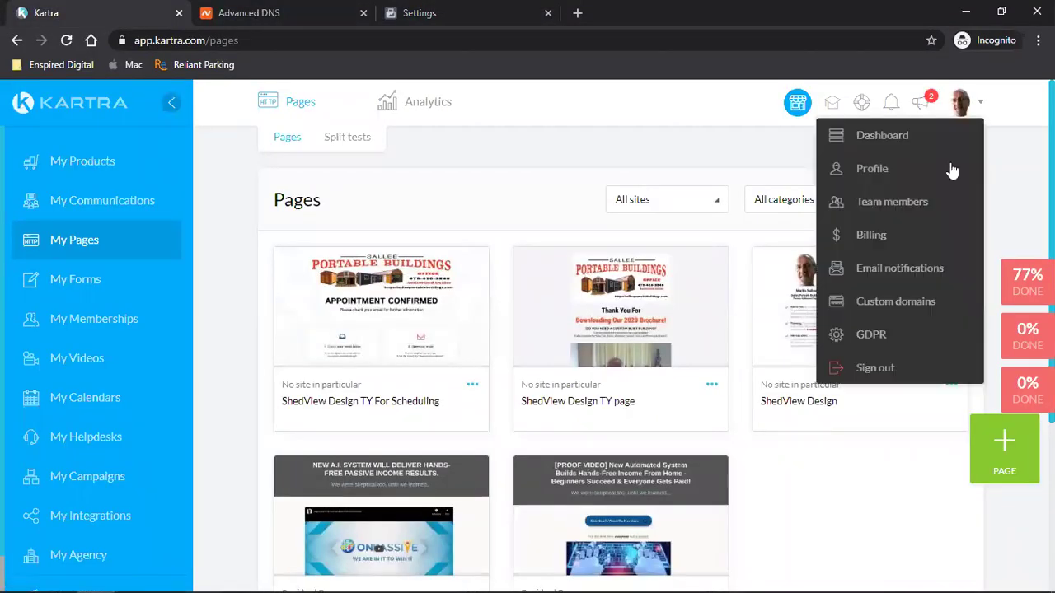
click(888, 303)
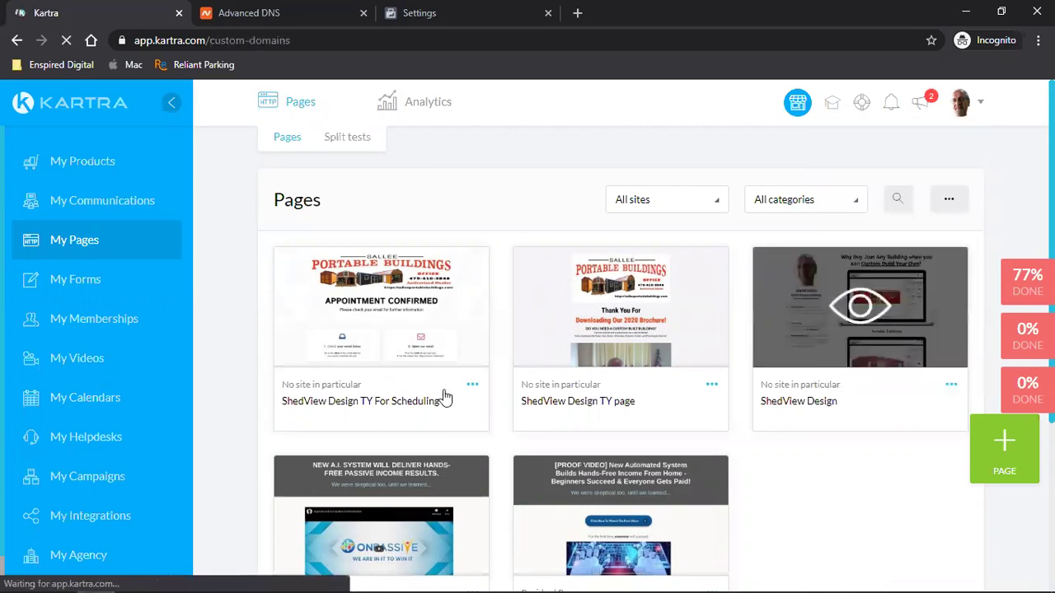
click(1008, 464)
- Enter salleemarketing.com as the main-only domain and confirm the linking steps are completed
click(487, 266)
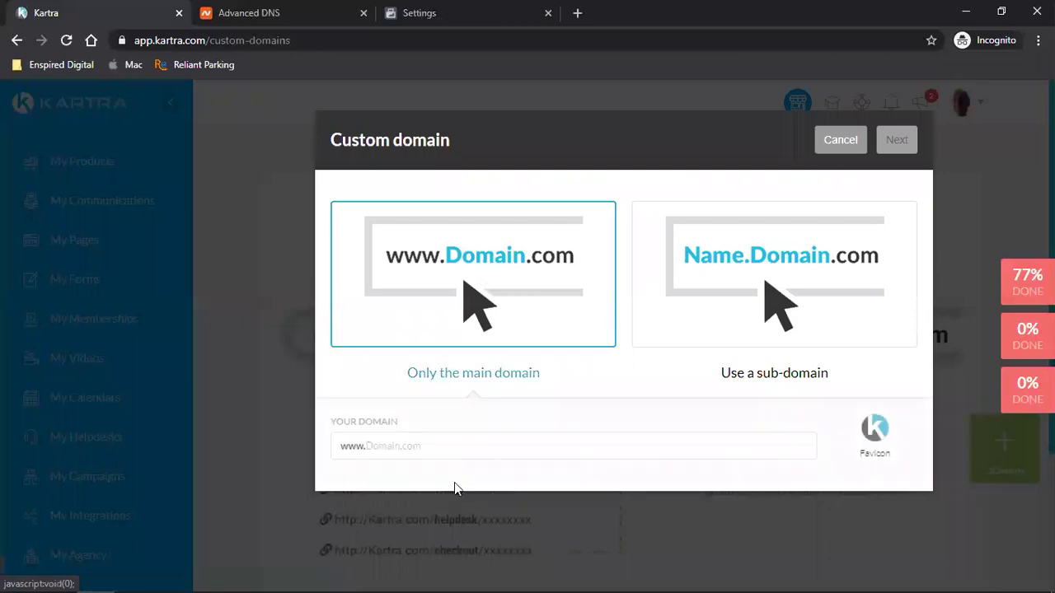
click(467, 446)
text(salleemarketing.com)
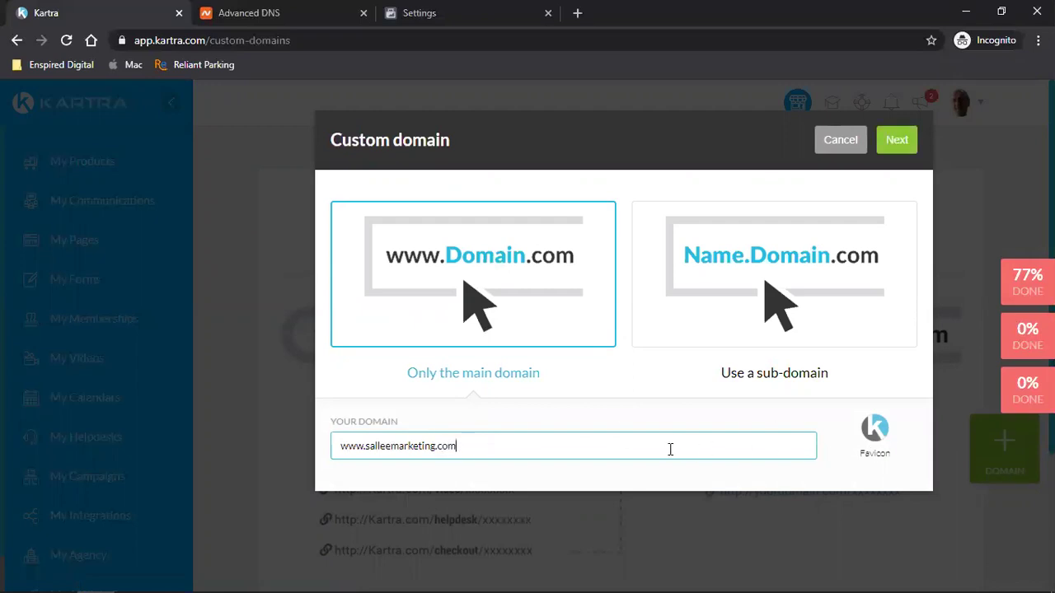
click(895, 142)
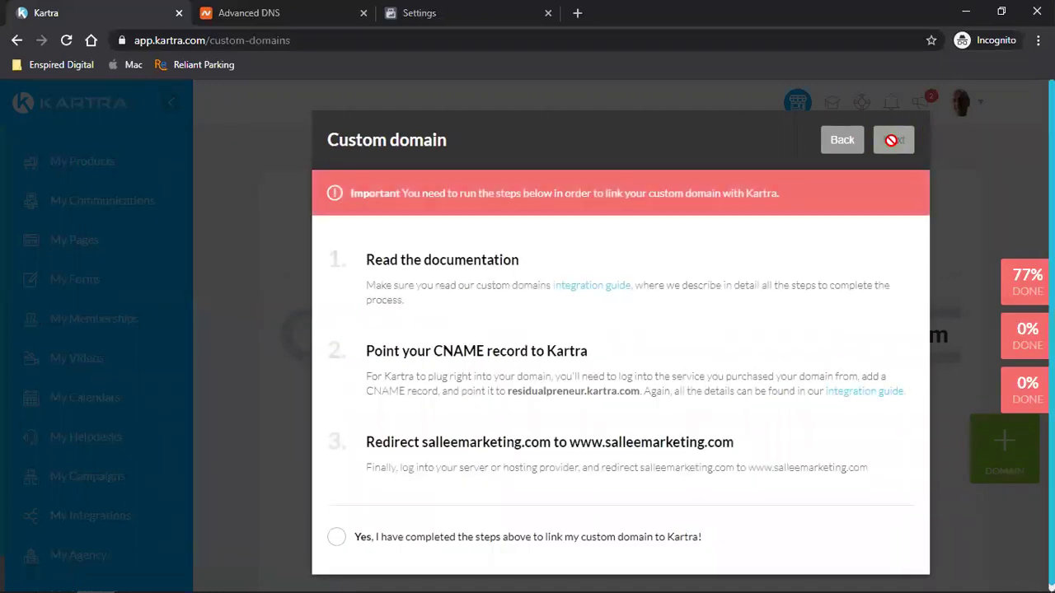
click(337, 532)
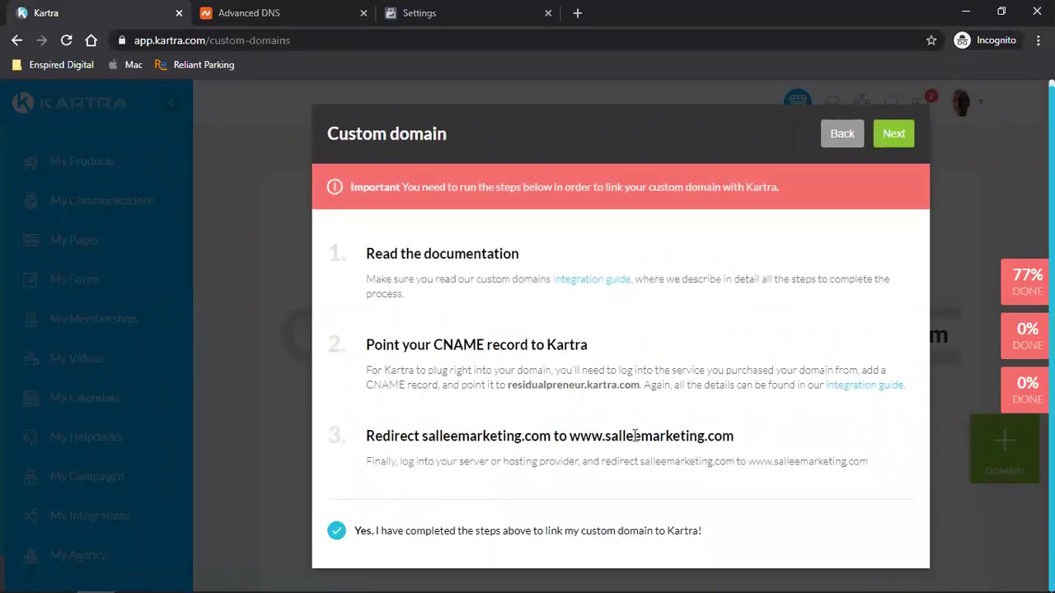
click(897, 135)
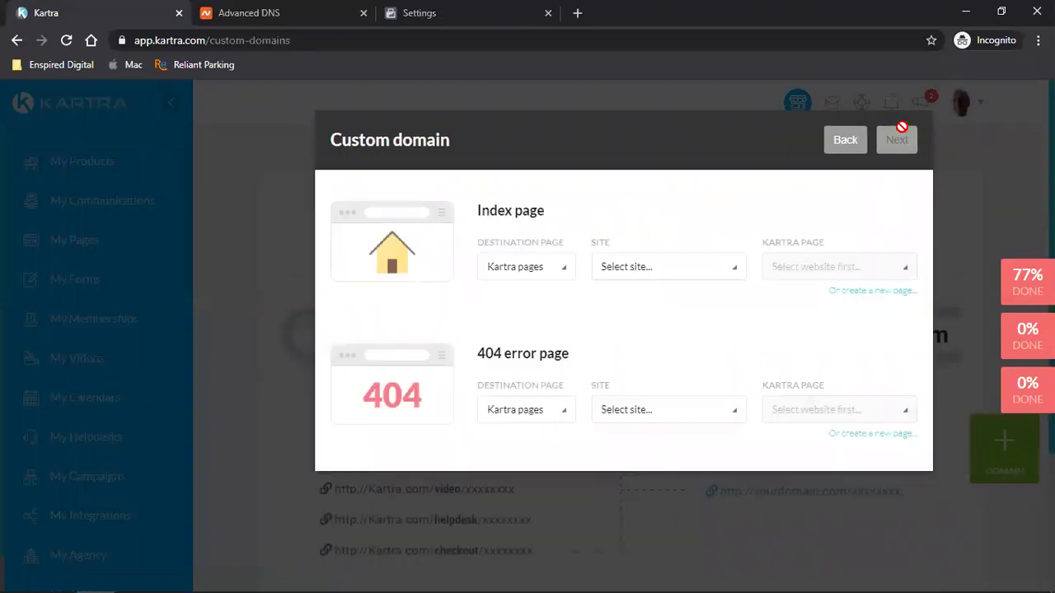
- Point the index page to Kartra pages, No site in particular, ShedView Design
click(550, 266)
click(532, 298)
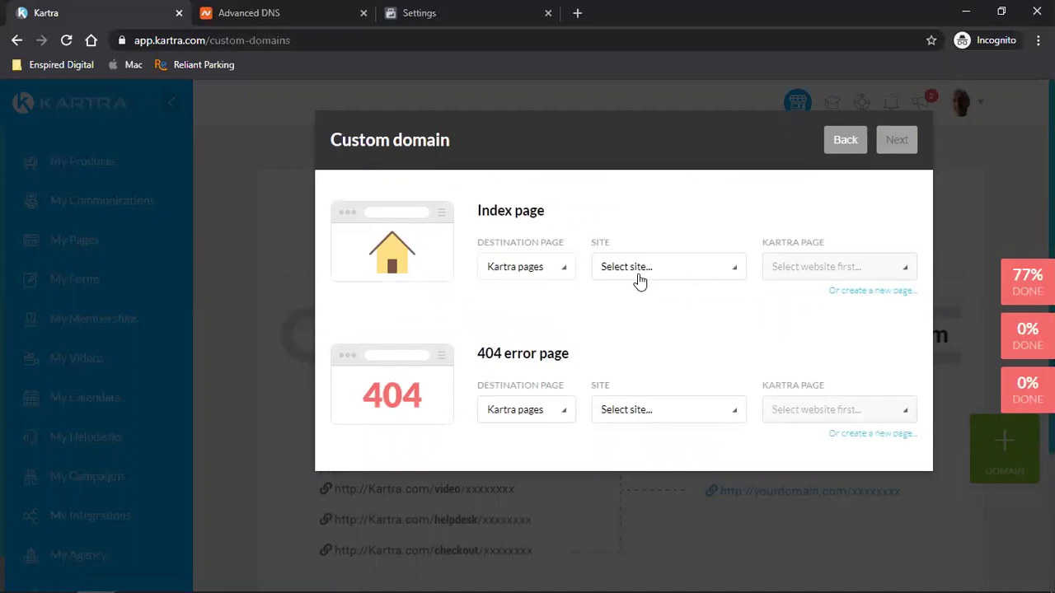
click(636, 267)
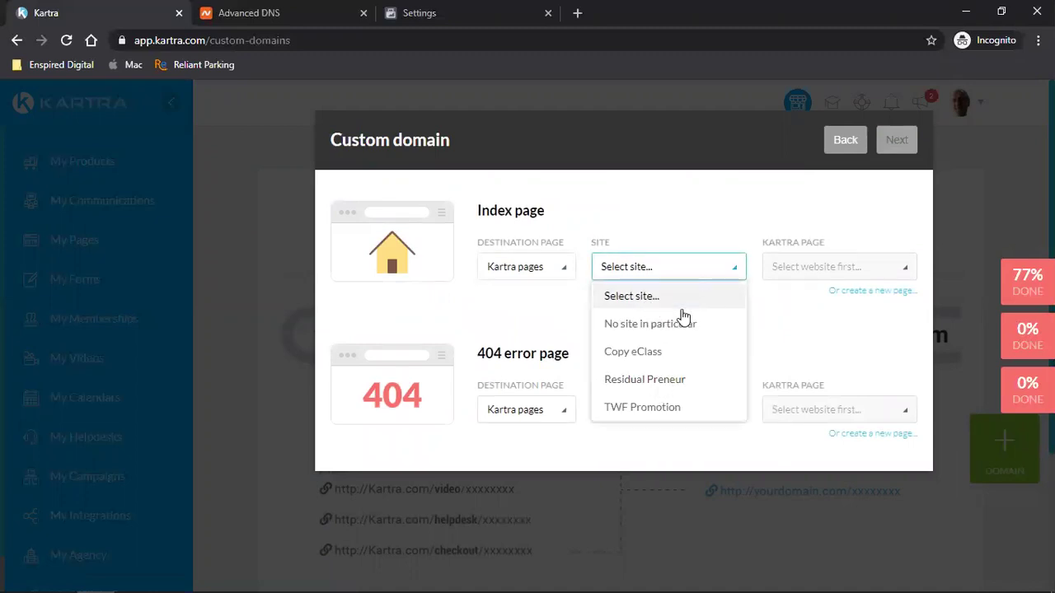
click(647, 323)
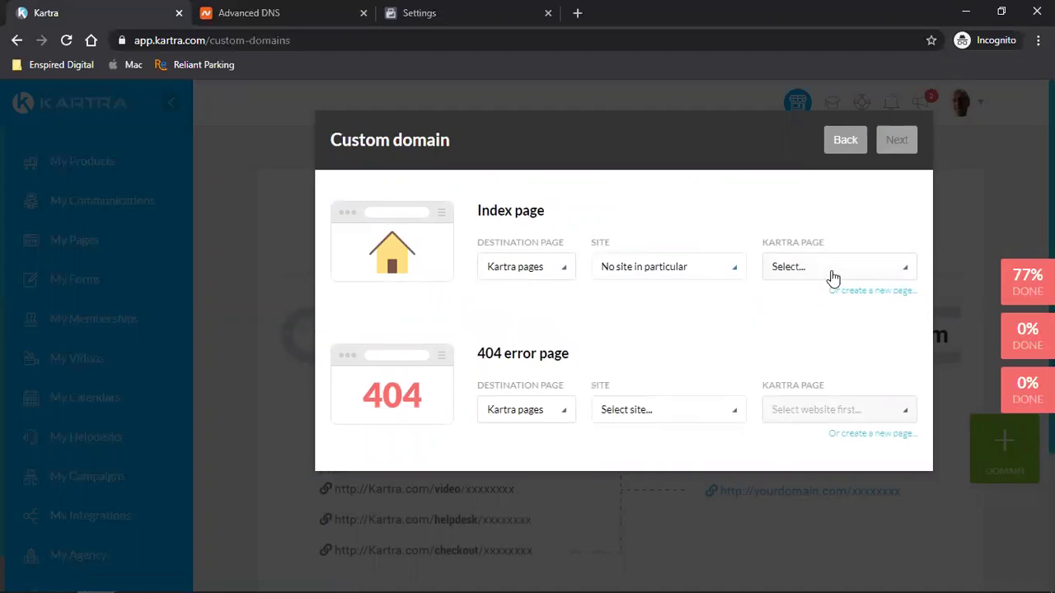
click(829, 272)
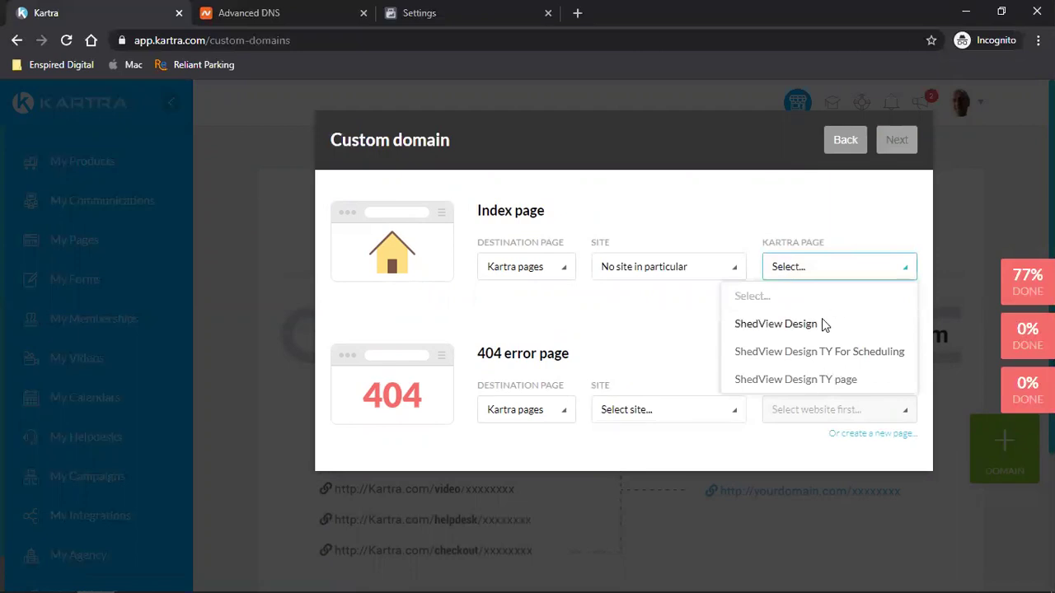
click(823, 323)
- Set the 404 page to ShedView Design too, then start the domain integration
click(517, 417)
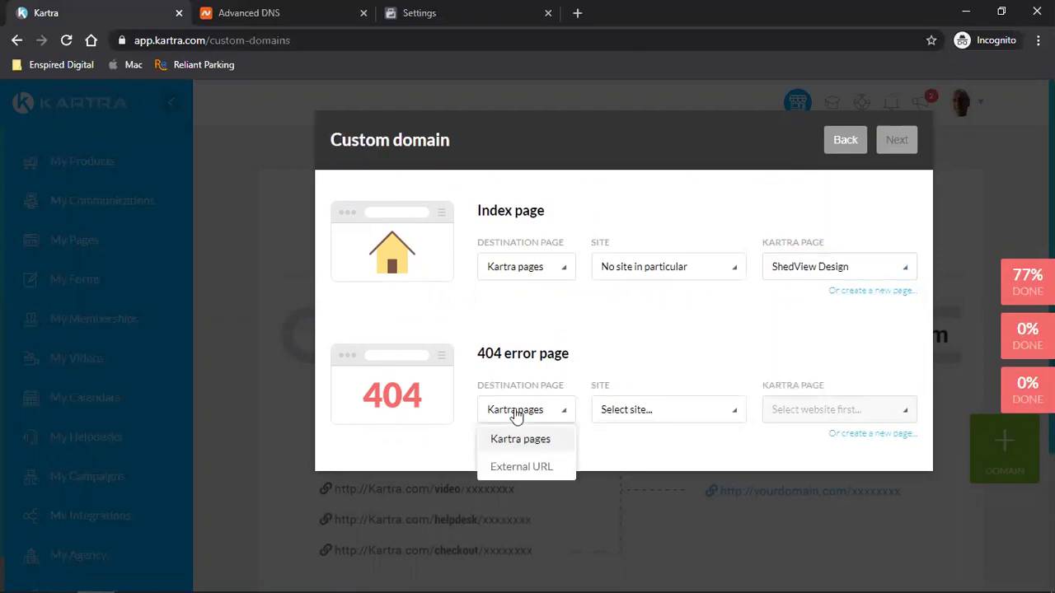
click(534, 439)
click(674, 414)
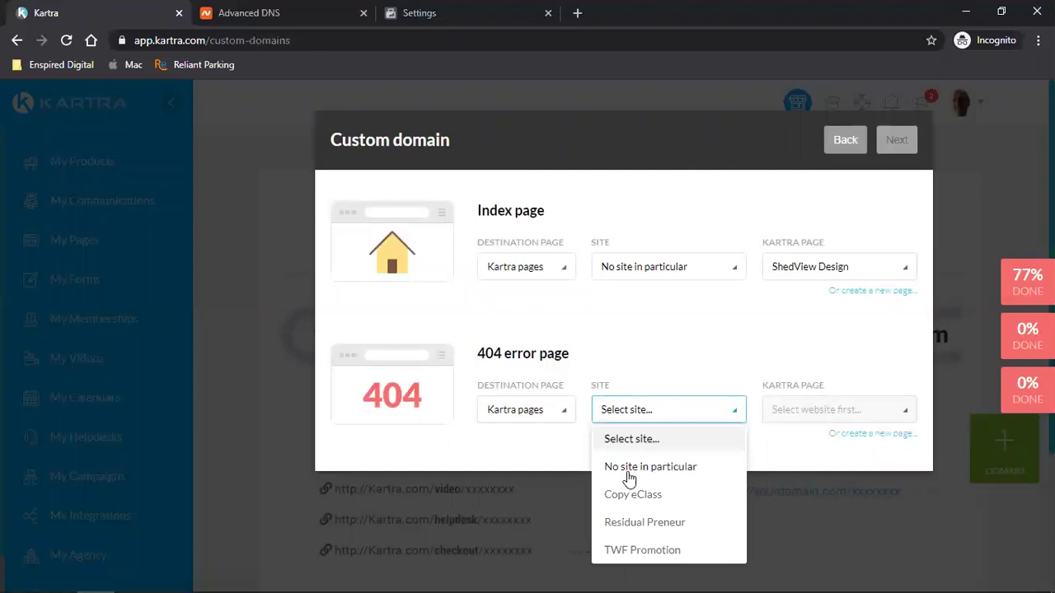
click(633, 470)
click(813, 417)
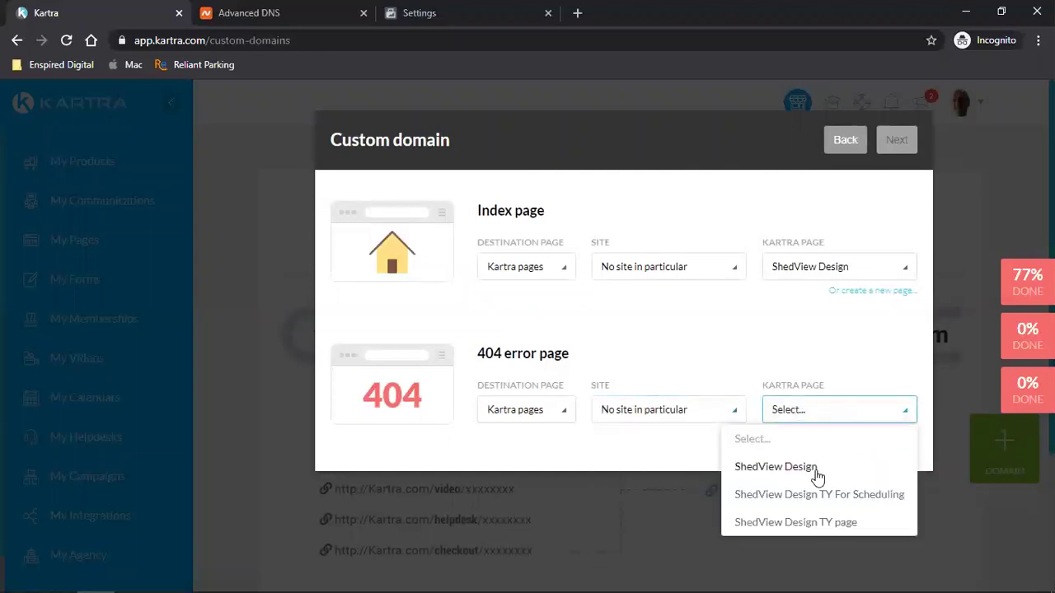
click(775, 467)
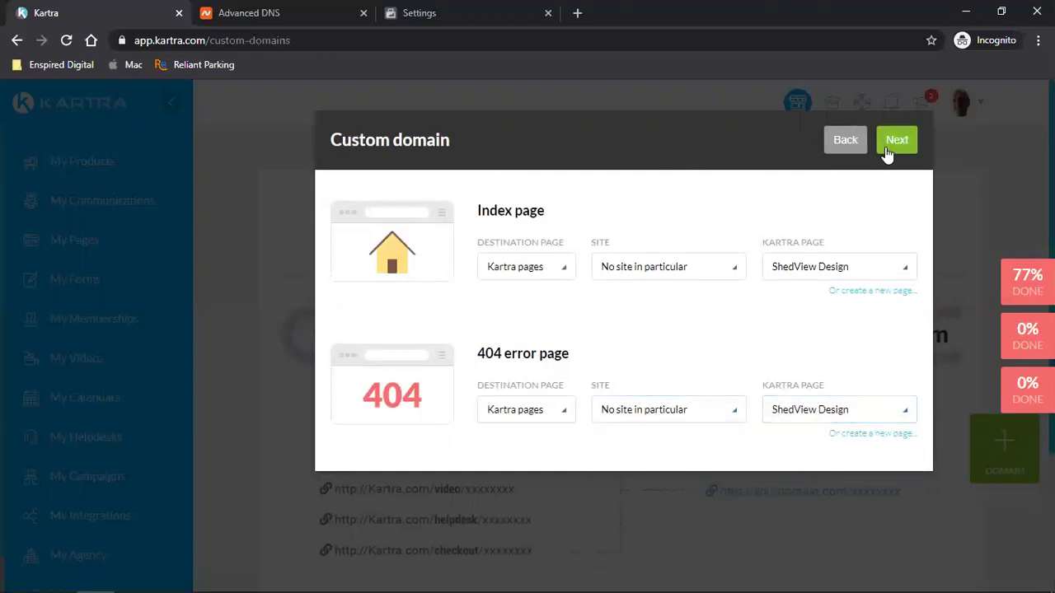
click(897, 139)
click(891, 147)
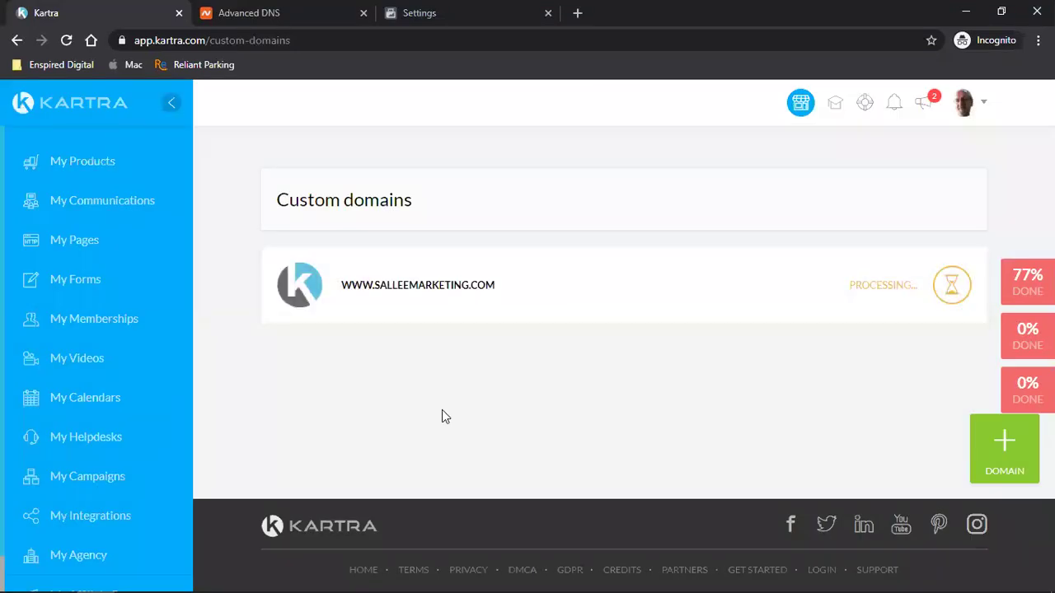
- Return to the Facebook billing tab and reload it so the new Visa card shows
mouse_move(462, 280)
click(459, 12)
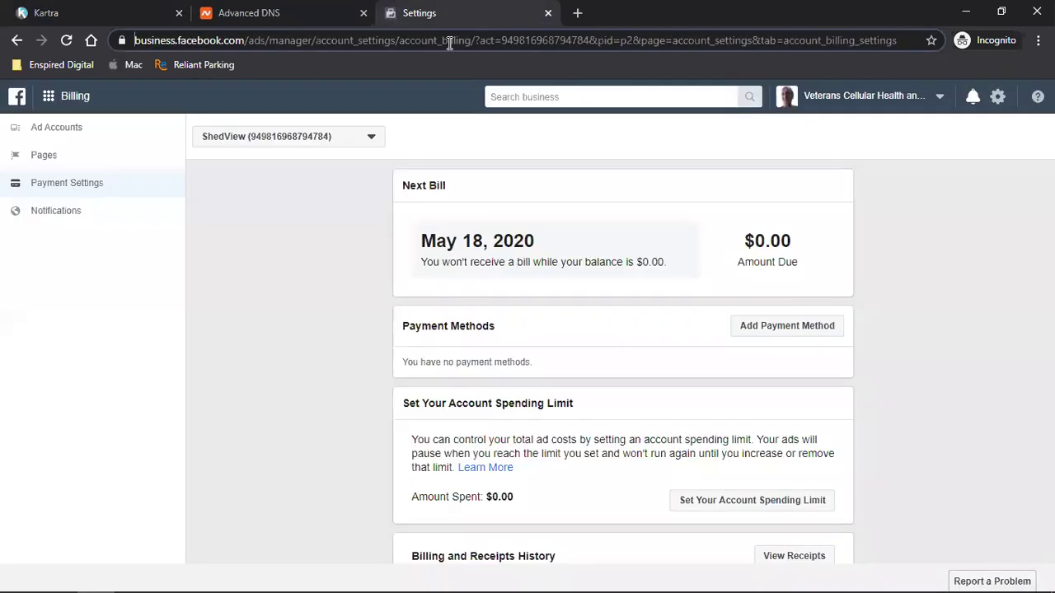
click(244, 244)
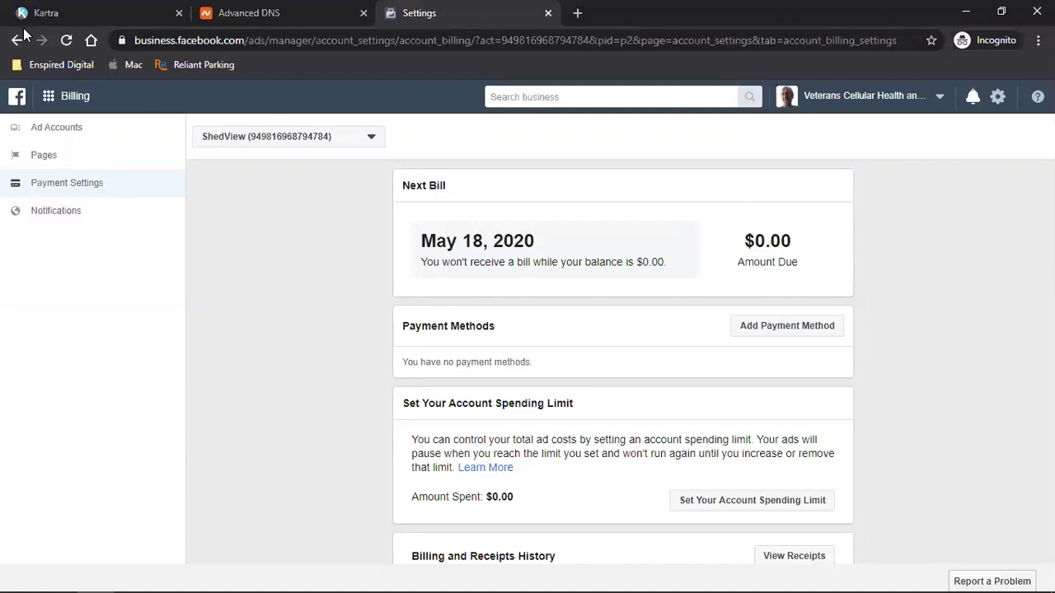
click(66, 39)
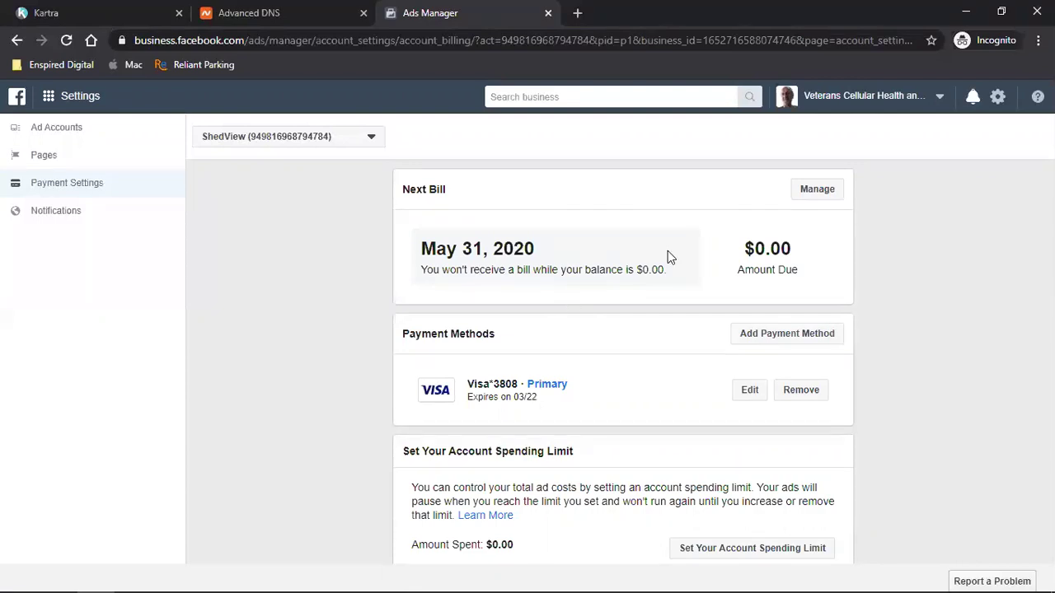
- Change the ShedView billing threshold from $2.00 to $100.00 via Manage on Next Bill
click(821, 191)
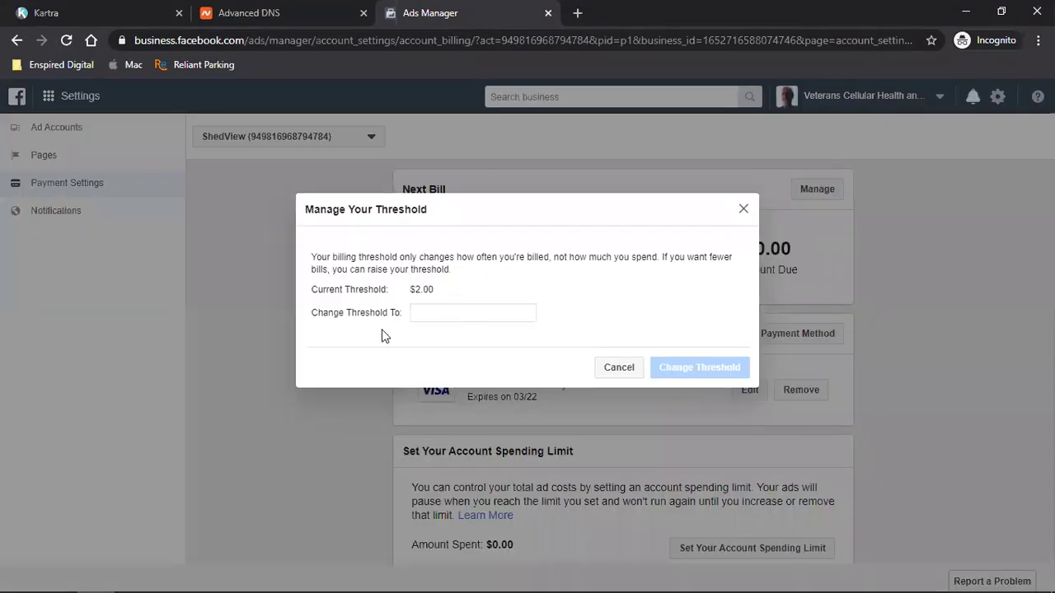
click(464, 313)
text(100)
click(670, 369)
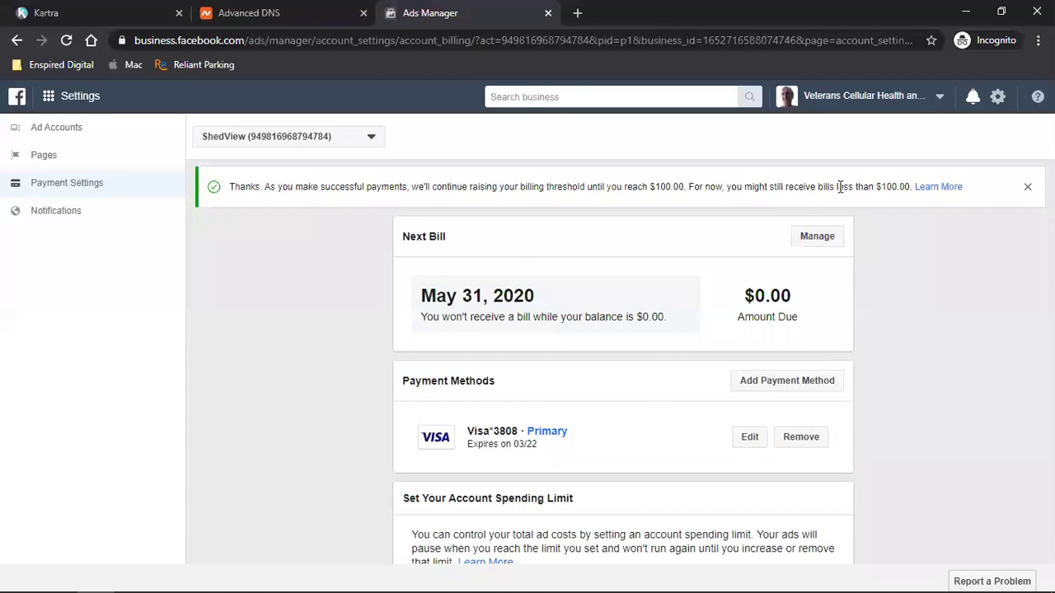
- Dismiss the threshold dialog and set the account spending limit to $1,000.00
click(816, 237)
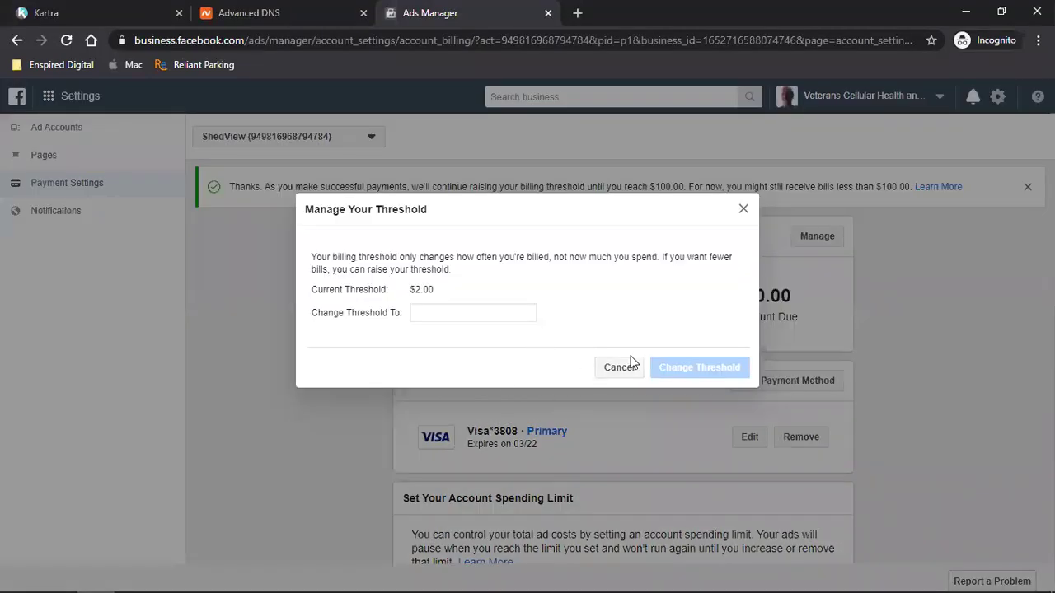
click(619, 368)
scroll(952, 389, down, 3)
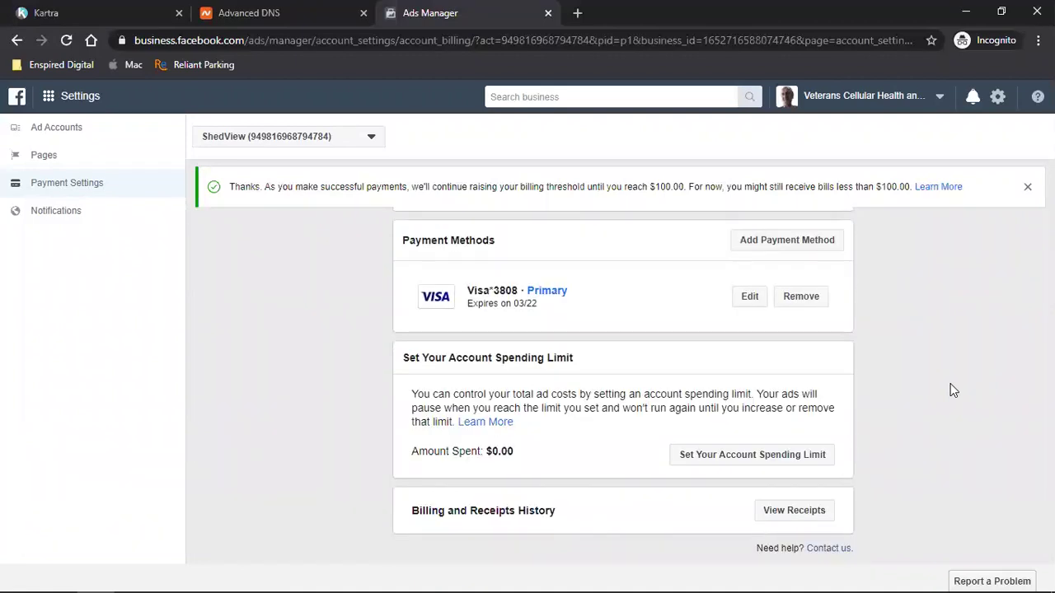
click(734, 464)
click(432, 312)
text(1000)
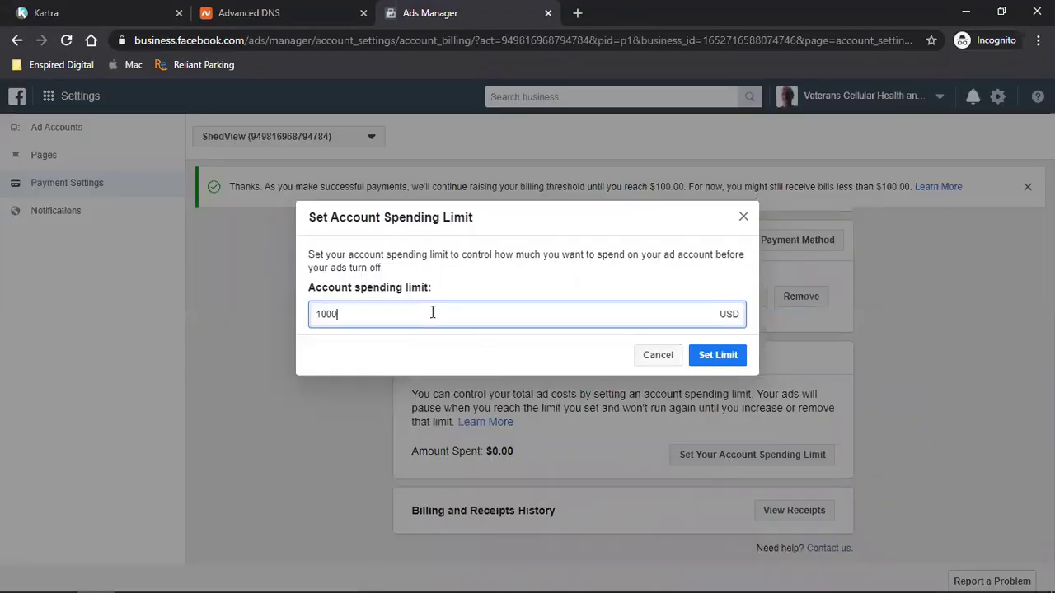
click(715, 355)
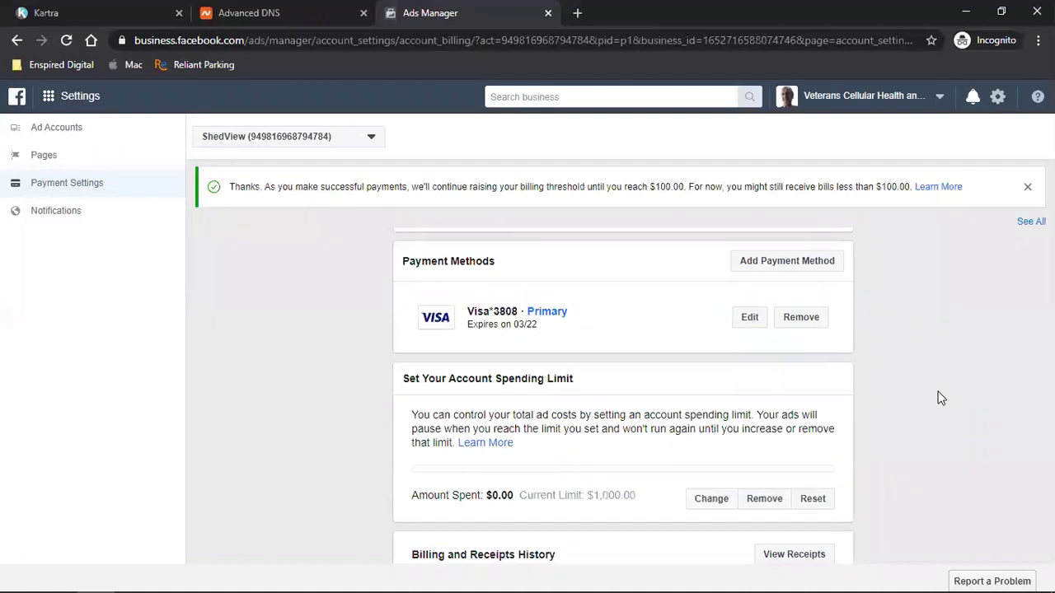
scroll(940, 398, down, 1)
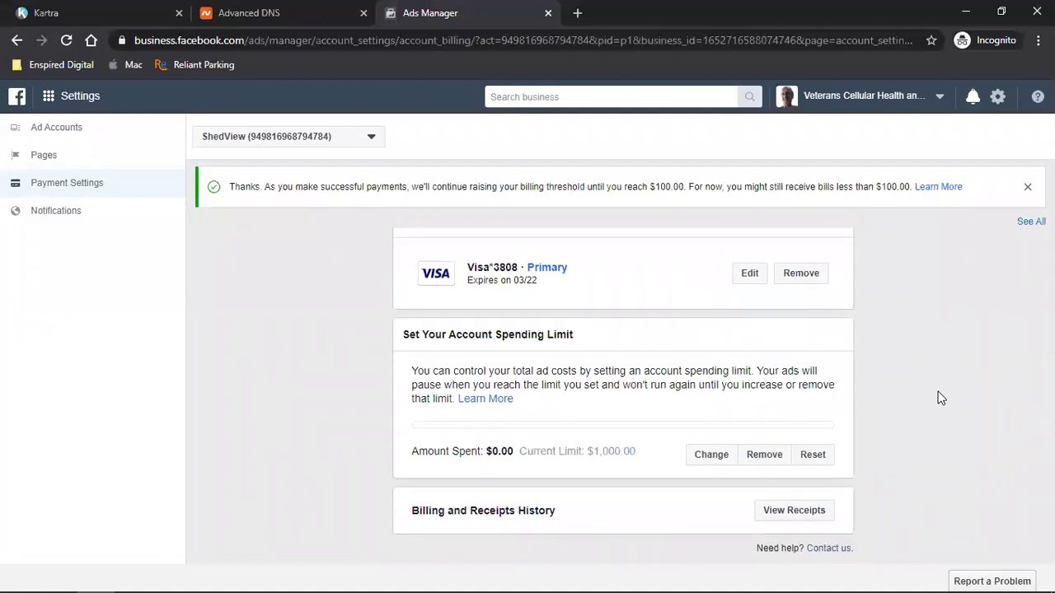
- Highlight the May 31 bill date and the $100.00 threshold notice for review
scroll(940, 398, up, 3)
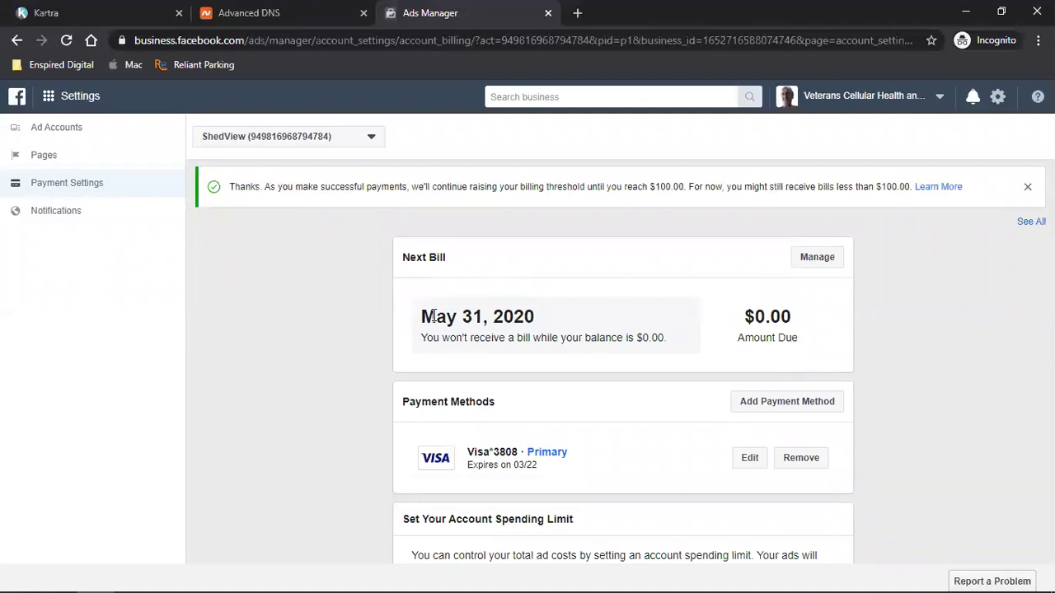
double_click(468, 317)
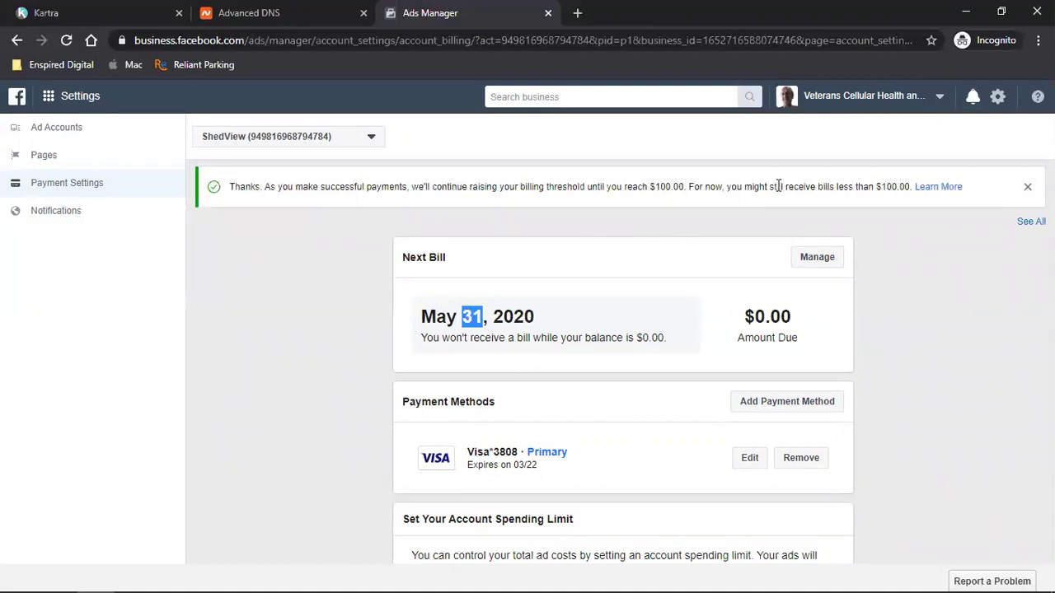
double_click(666, 187)
click(664, 190)
triple_click(664, 190)
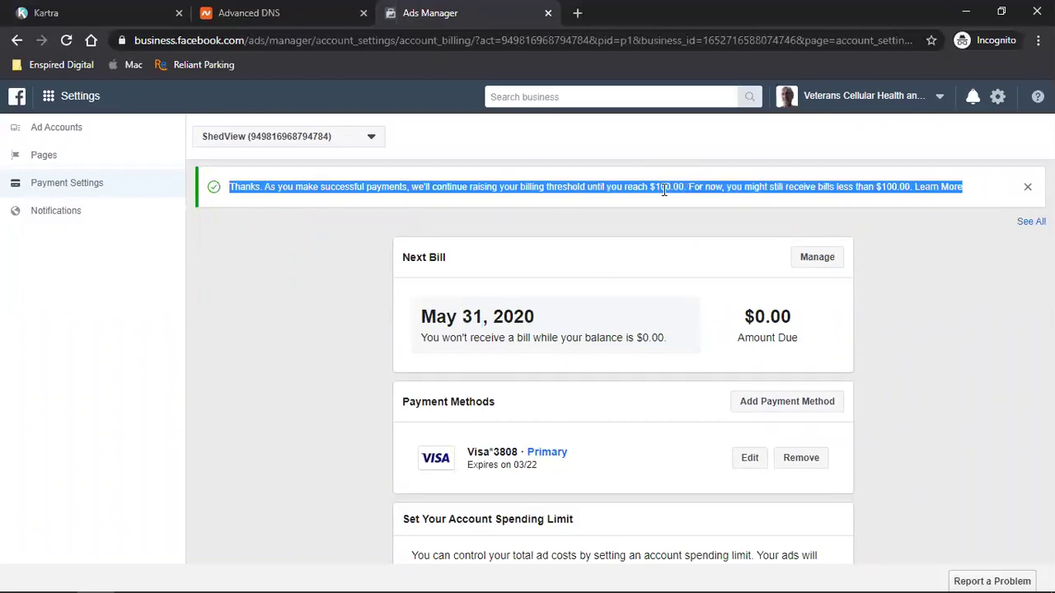
triple_click(664, 189)
click(650, 188)
- Highlight $100.00 and the 31 bill date again, then open the business account list
drag(649, 188, 689, 188)
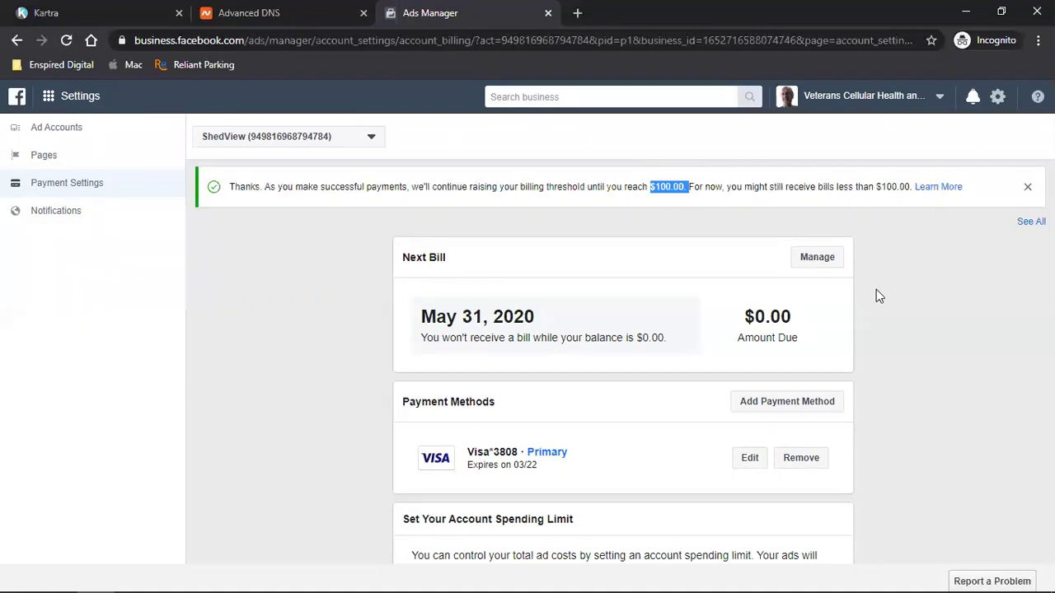
click(668, 187)
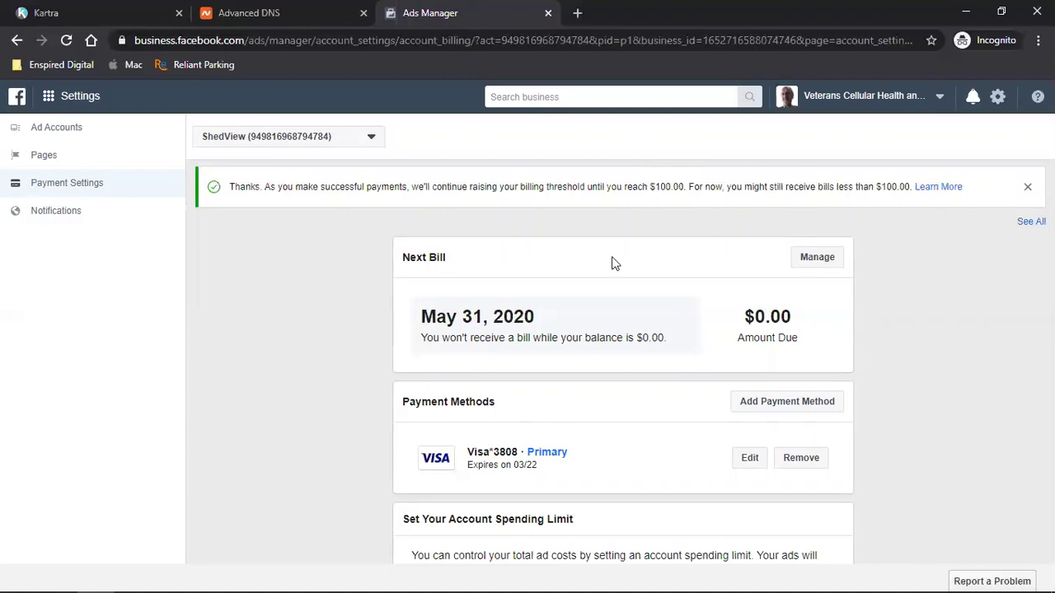
double_click(669, 186)
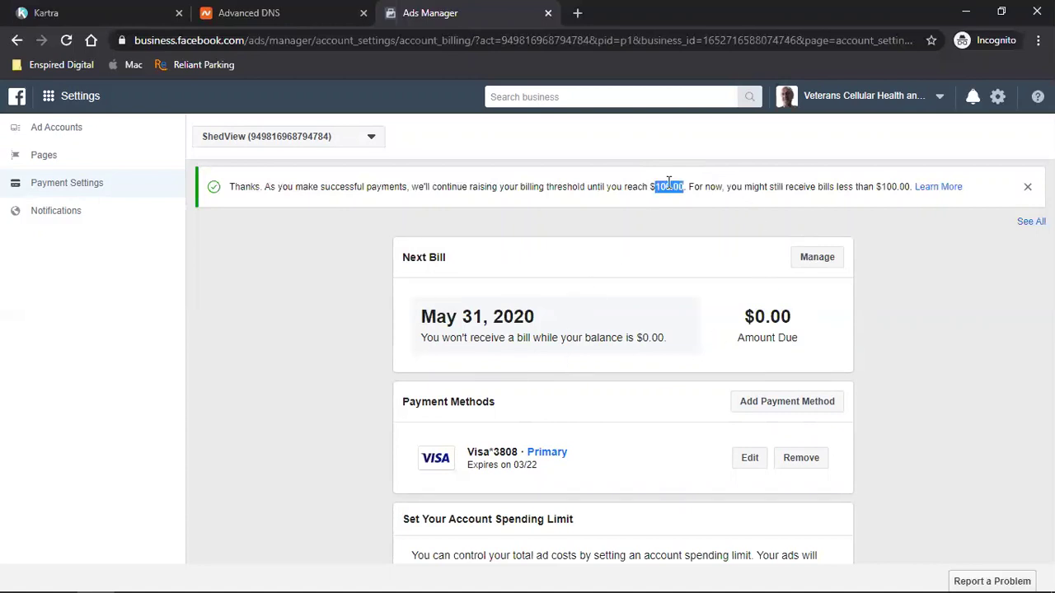
click(969, 371)
double_click(472, 318)
click(924, 345)
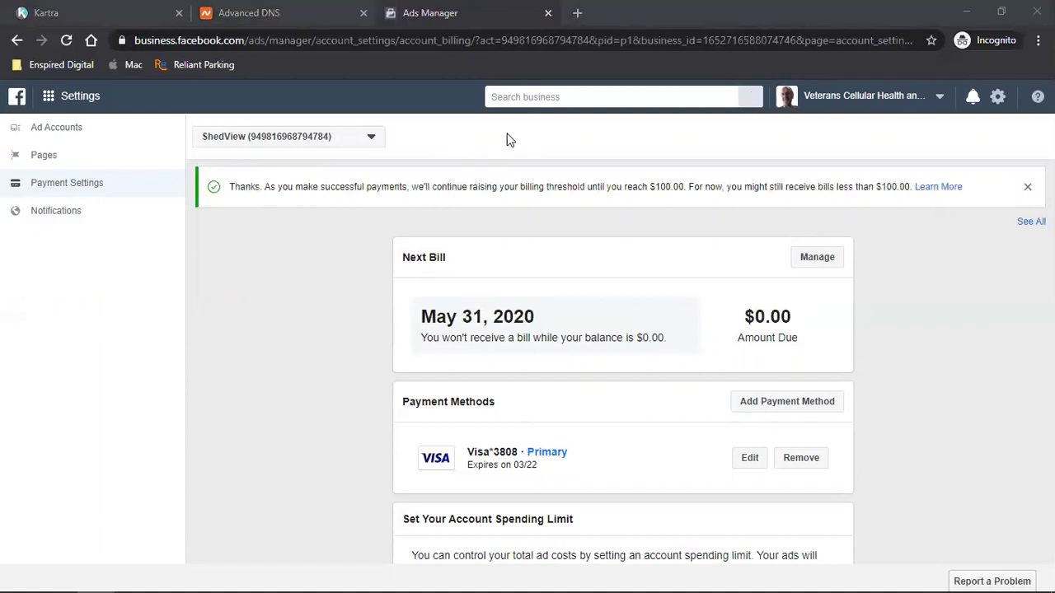
click(855, 106)
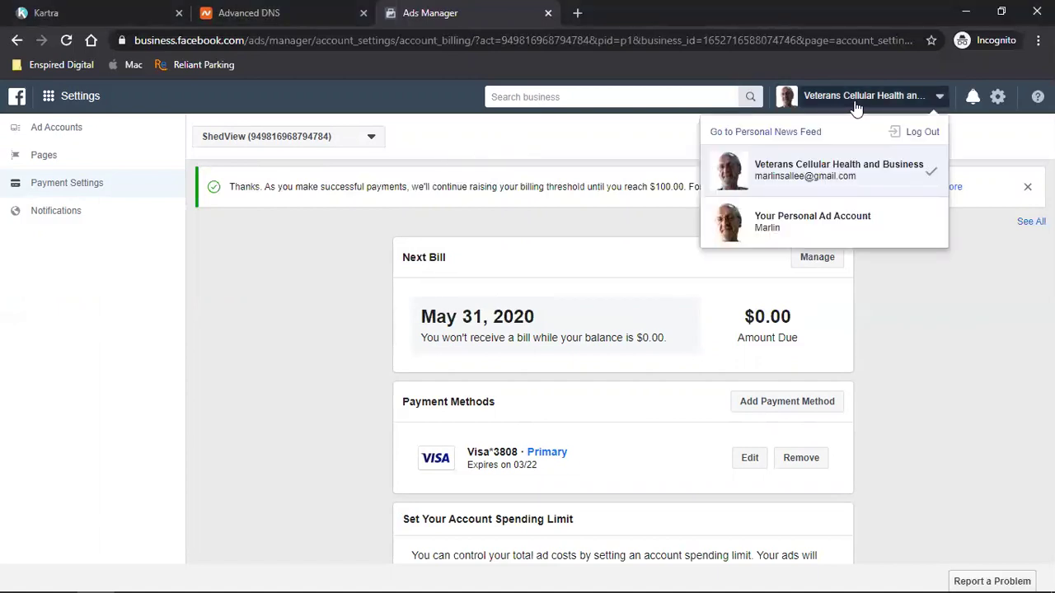
- Keep the current business, open the ShedView ad account settings, then its owning business's settings
click(857, 177)
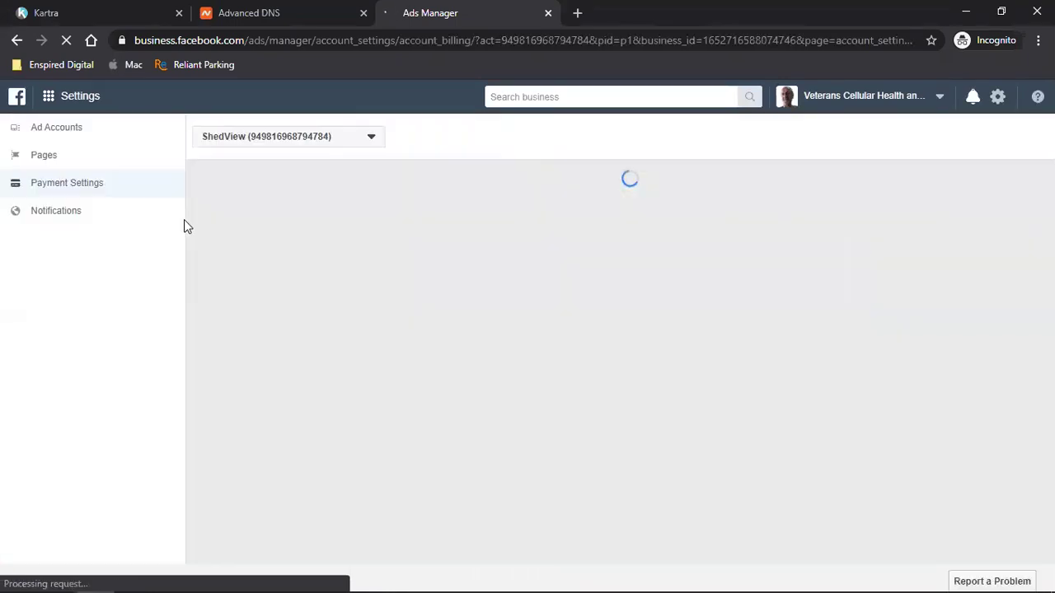
click(49, 97)
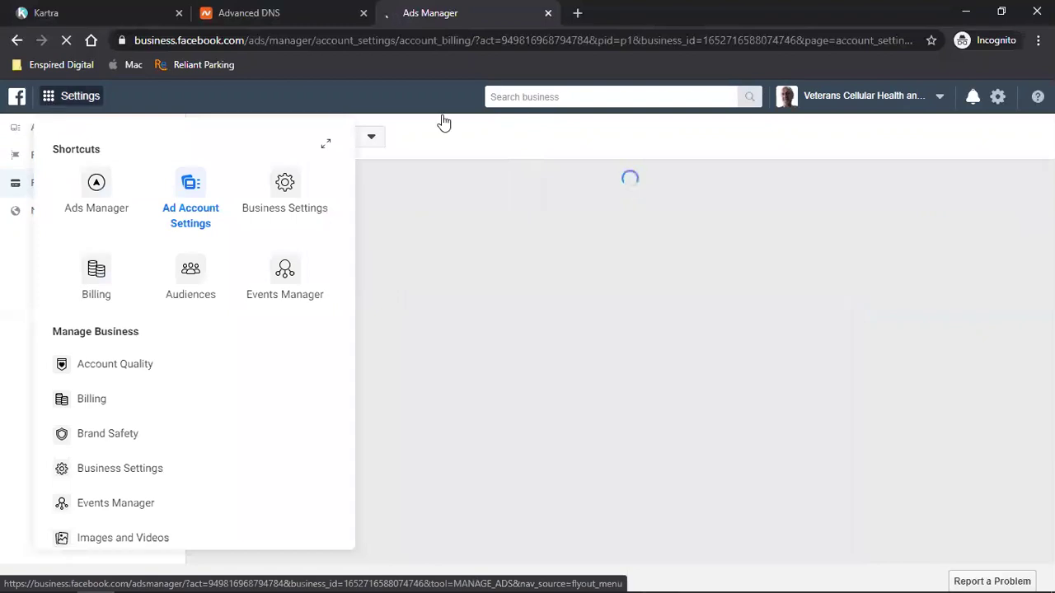
click(413, 141)
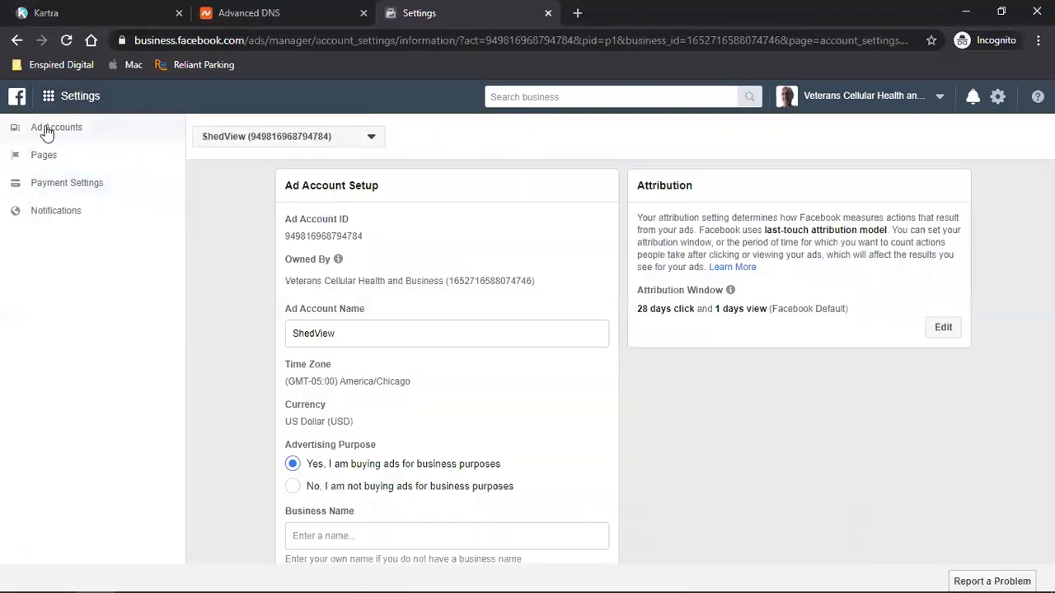
click(474, 283)
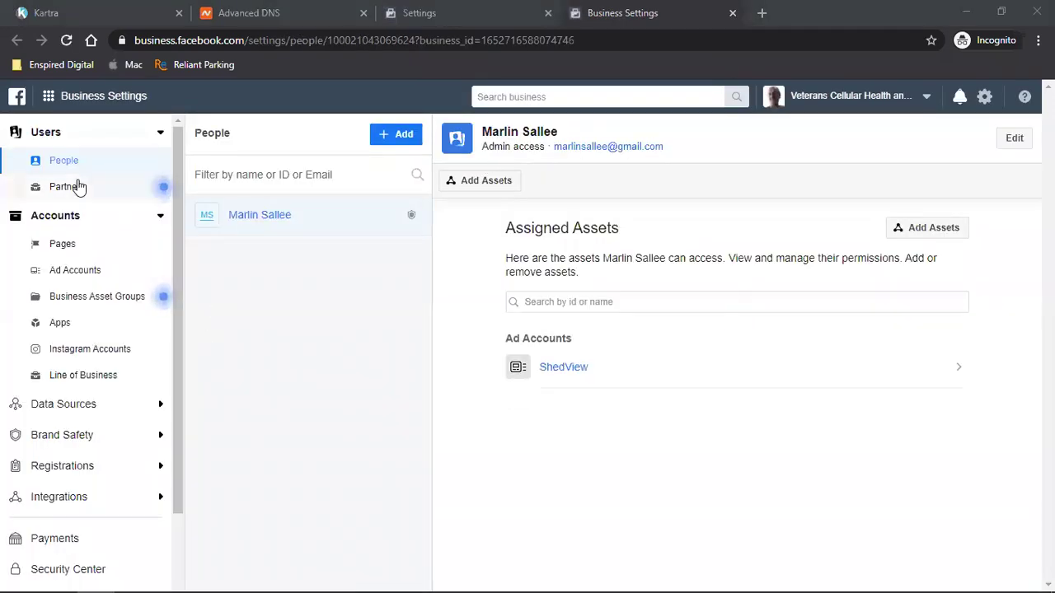
- Browse the business's People, Partners and Pages sections, then open Business Info
click(326, 225)
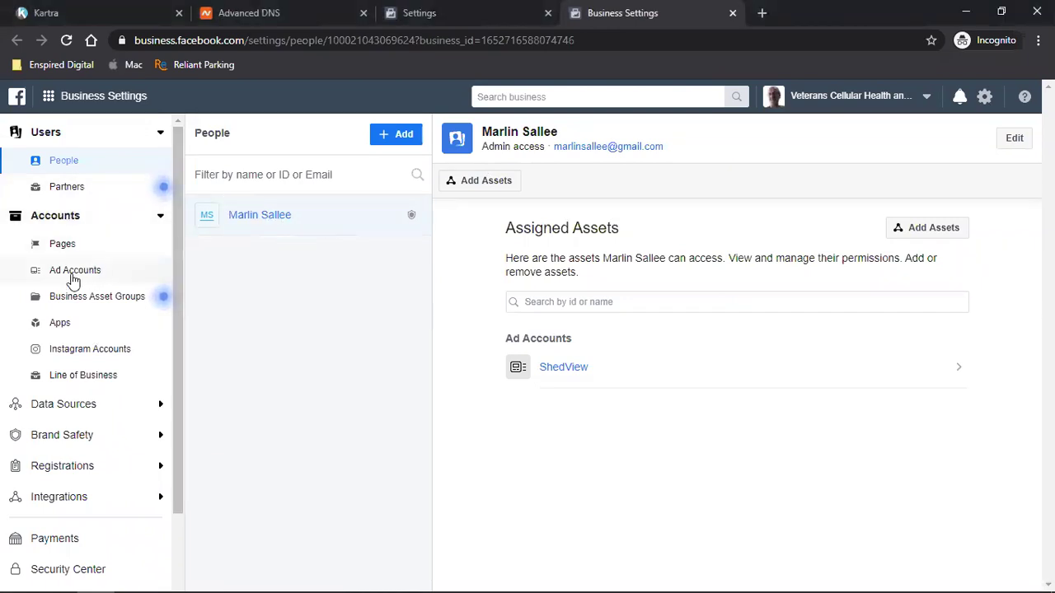
click(67, 187)
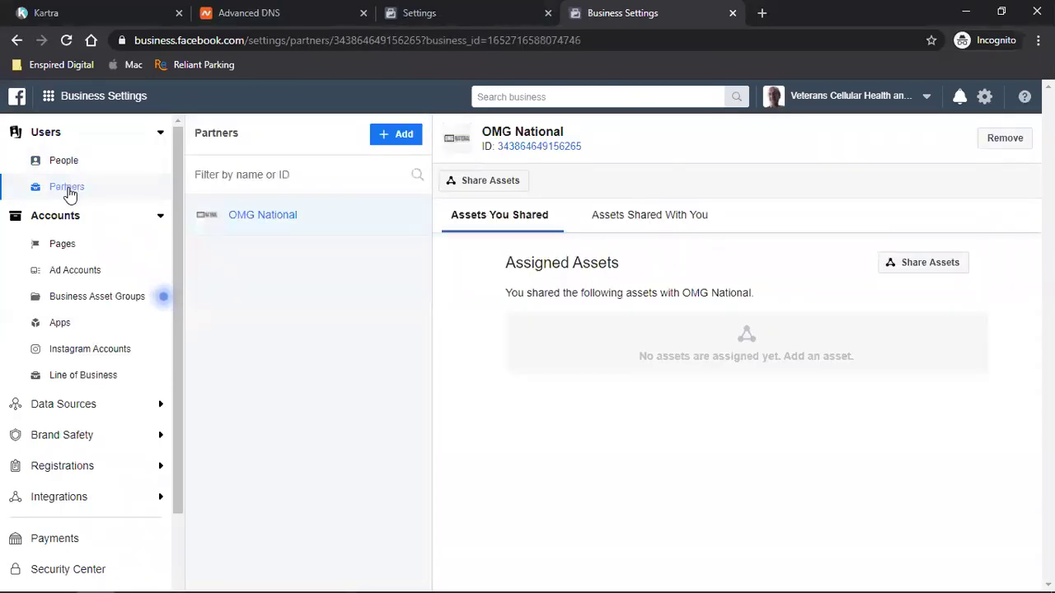
click(70, 245)
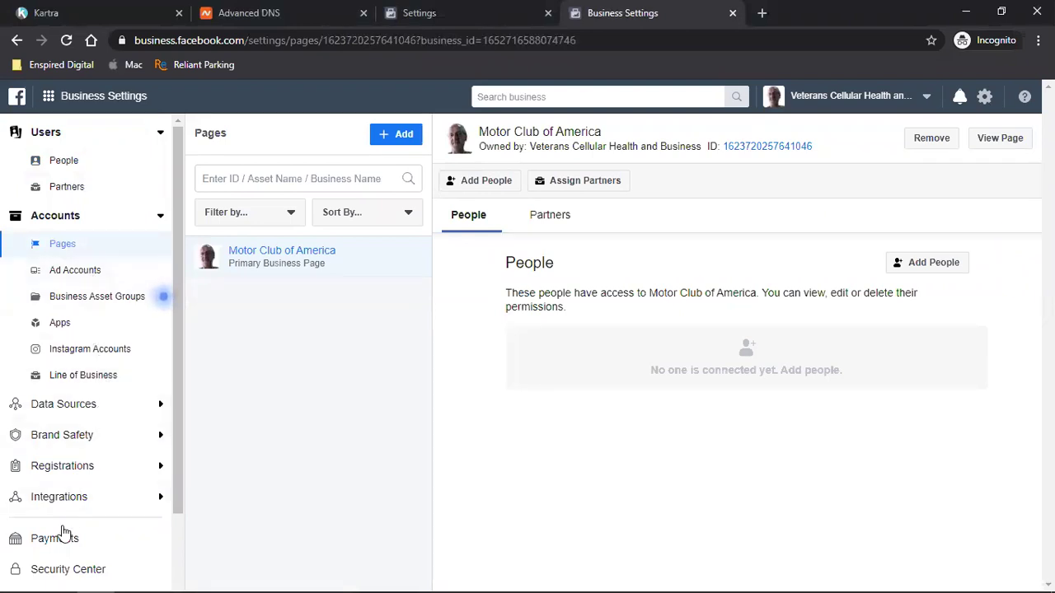
scroll(66, 449, down, 3)
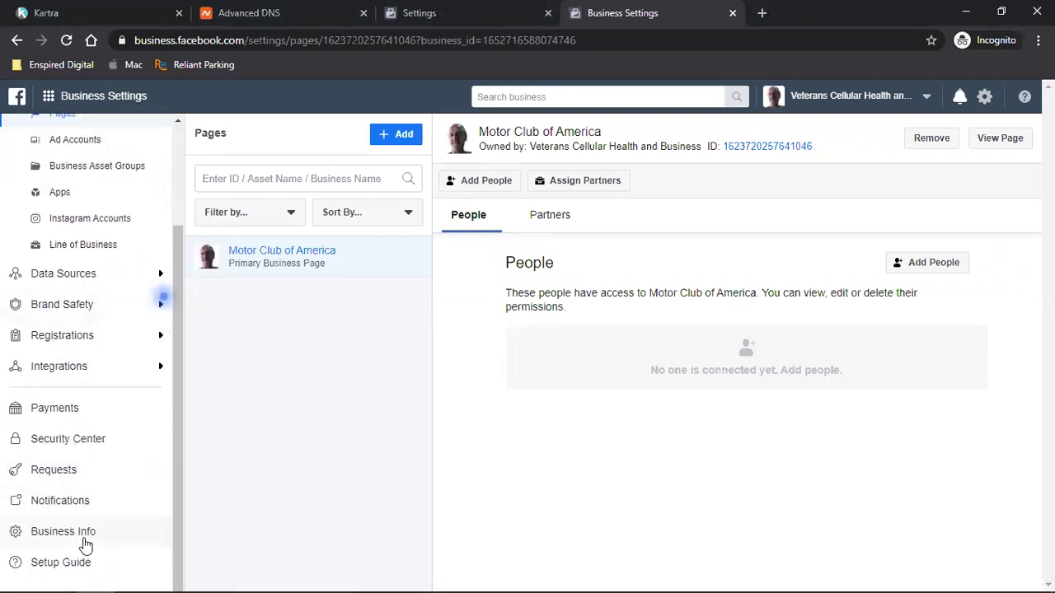
click(86, 544)
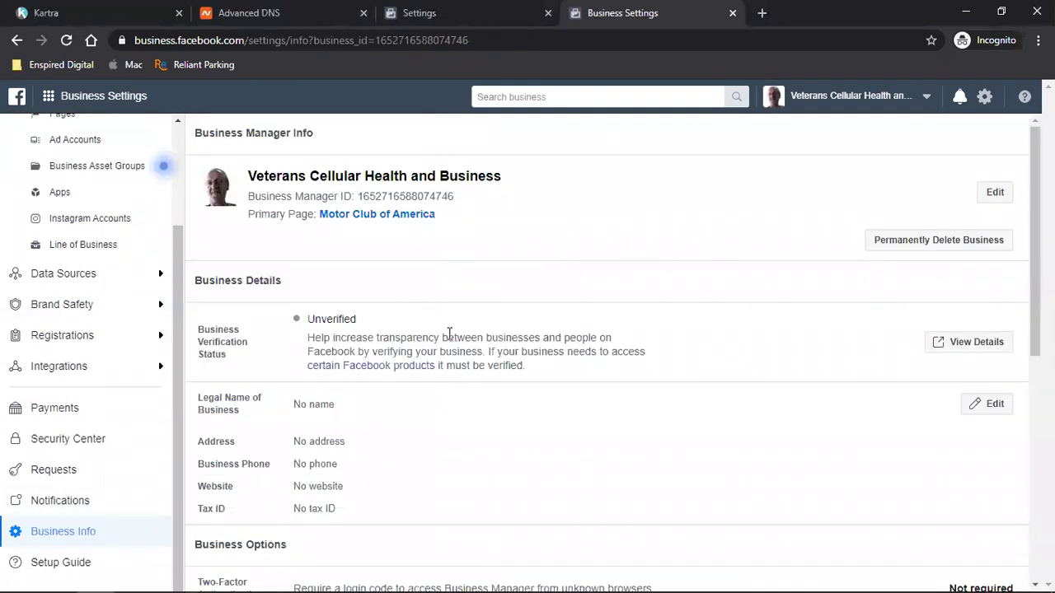
- Replace the Veterans Cellular Health and Business name with 'Sallee Portable Buildings' and save
click(991, 196)
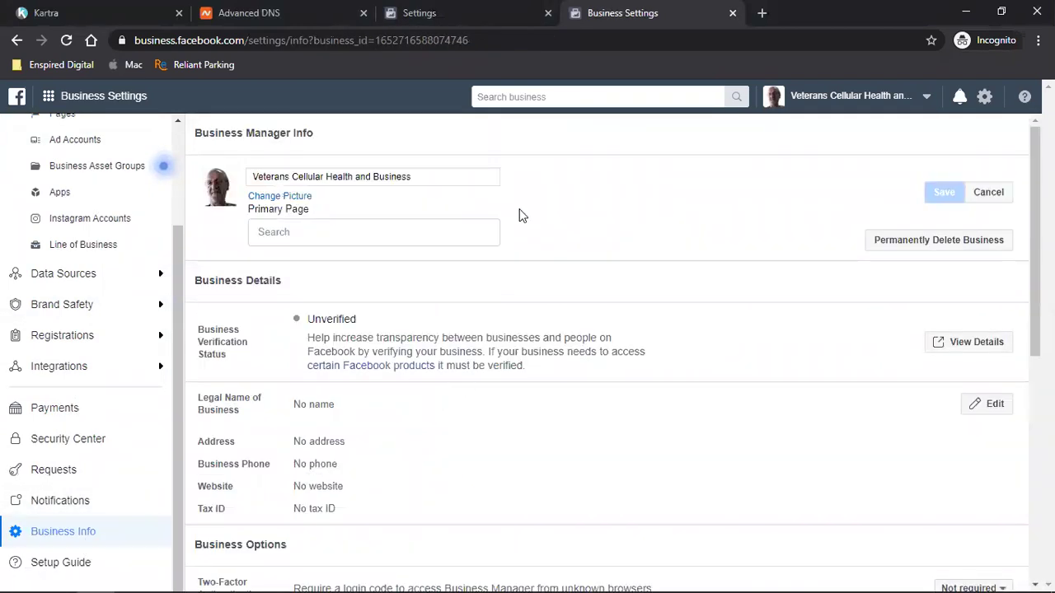
click(354, 175)
key(ctrl+a)
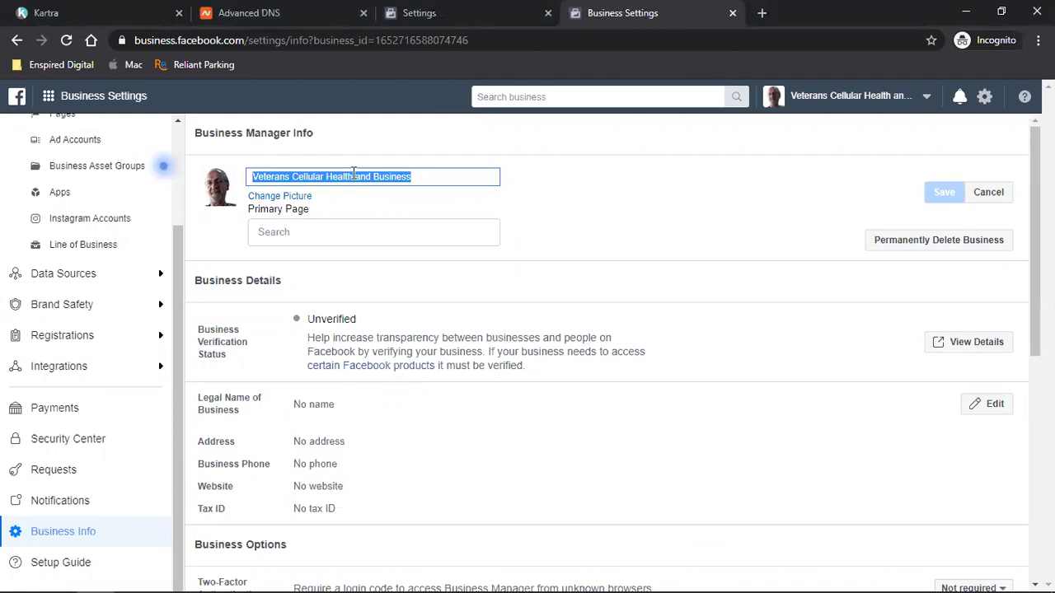
text(Sallee )
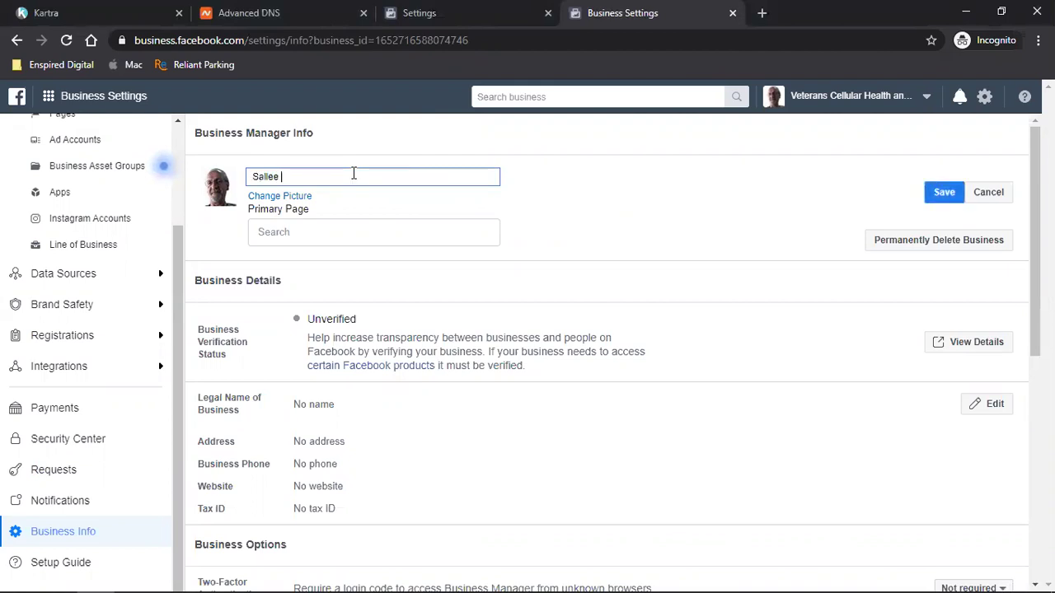
text(Portable Buildings)
click(939, 198)
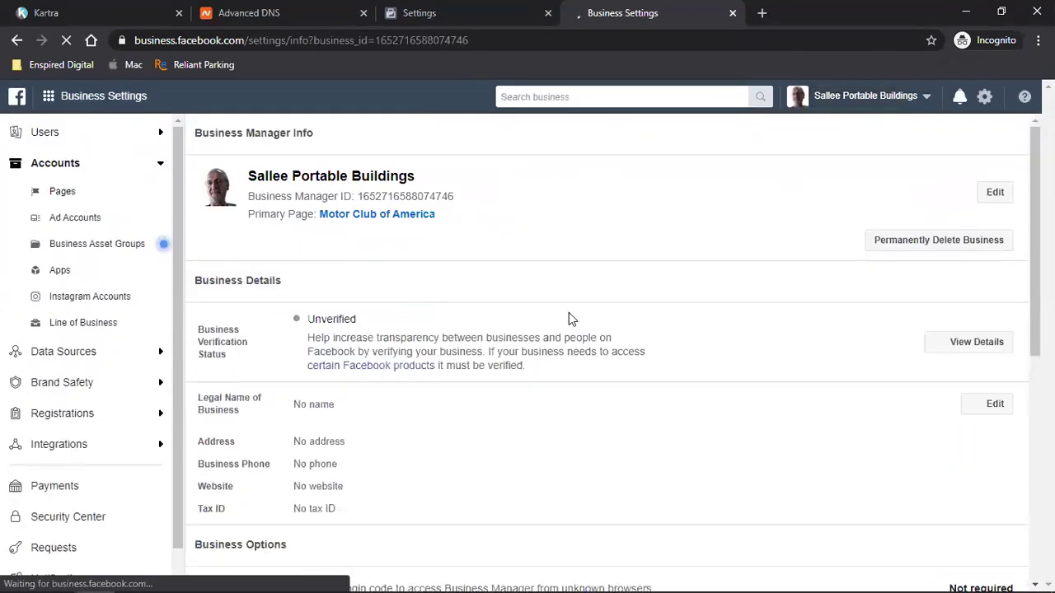
- Show the Ad Accounts list: disabled River Valley Roadside-MCA and ShedView
click(80, 219)
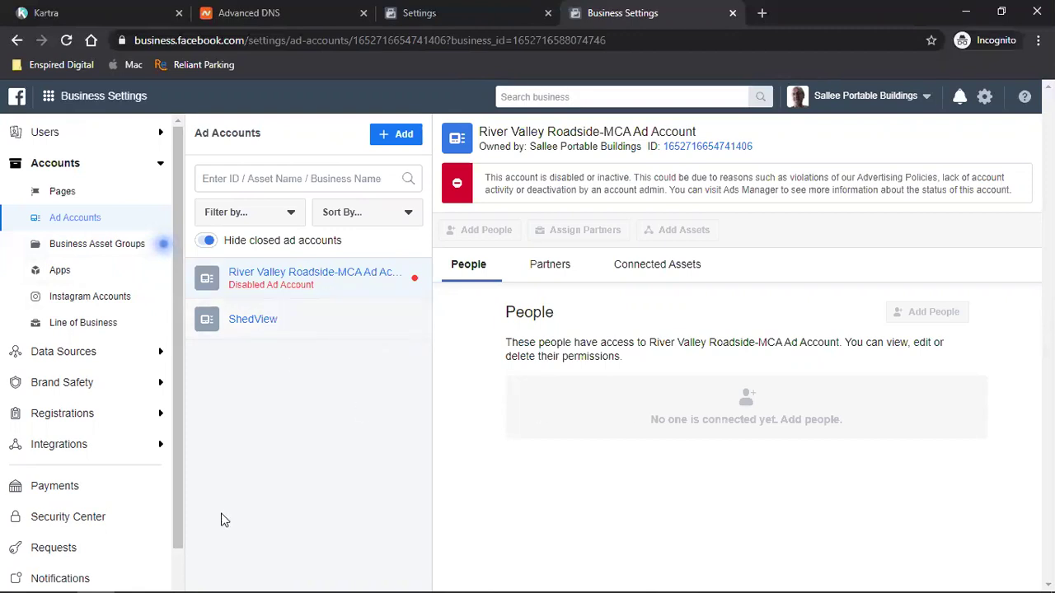
mouse_move(98, 577)
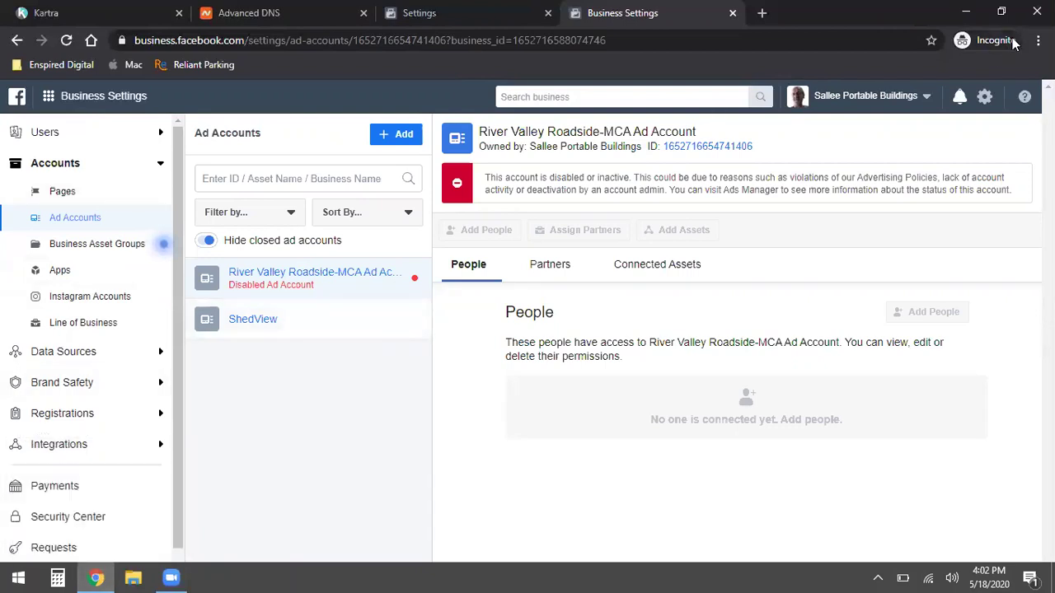
- In a new Chrome window, open Enspired Digital's Business Settings from its bookmarks folder
click(1038, 40)
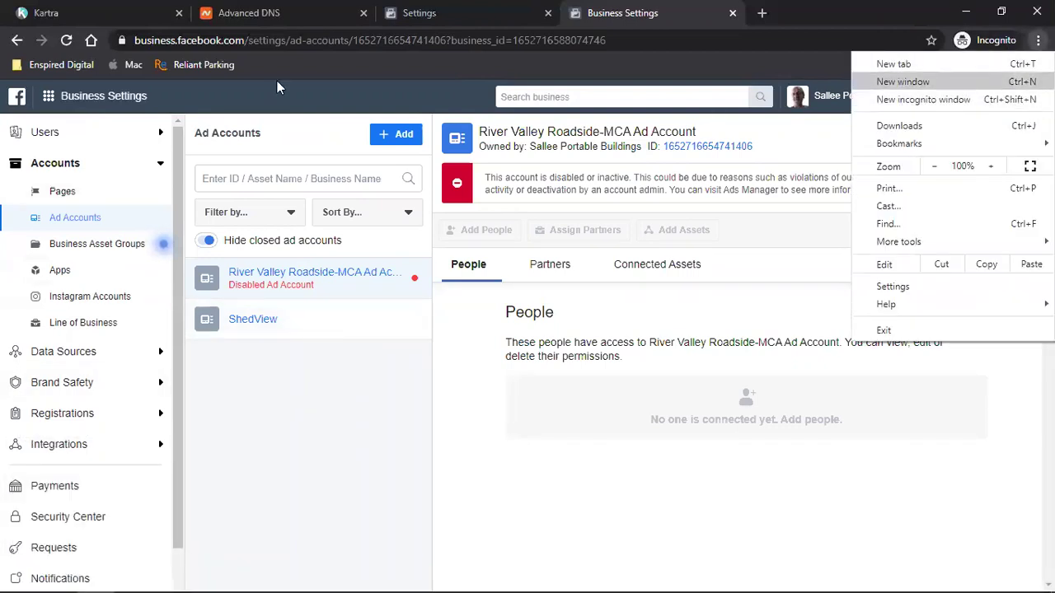
key(ctrl+n)
click(428, 239)
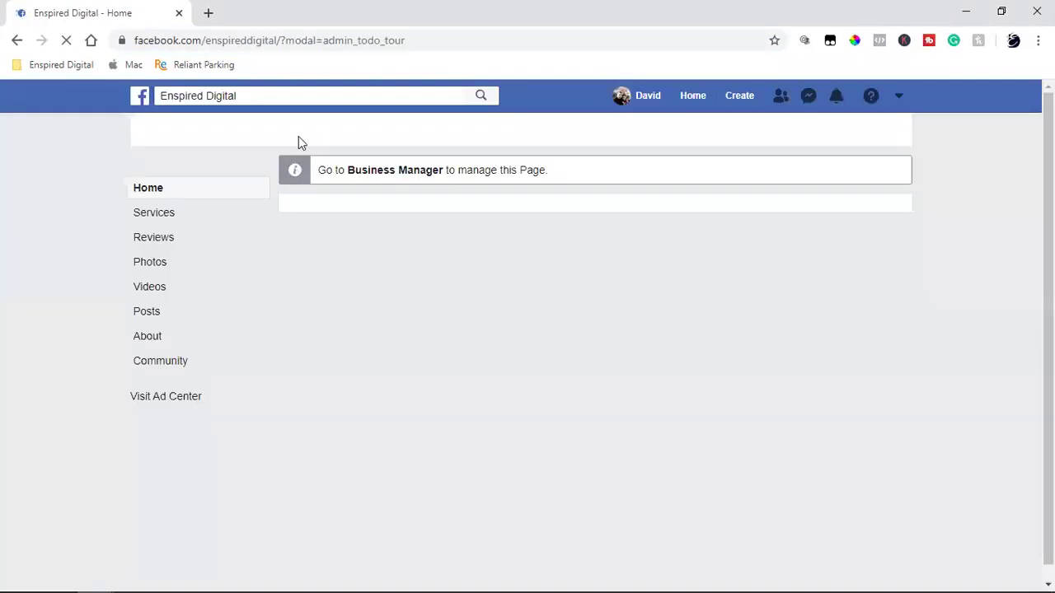
click(46, 67)
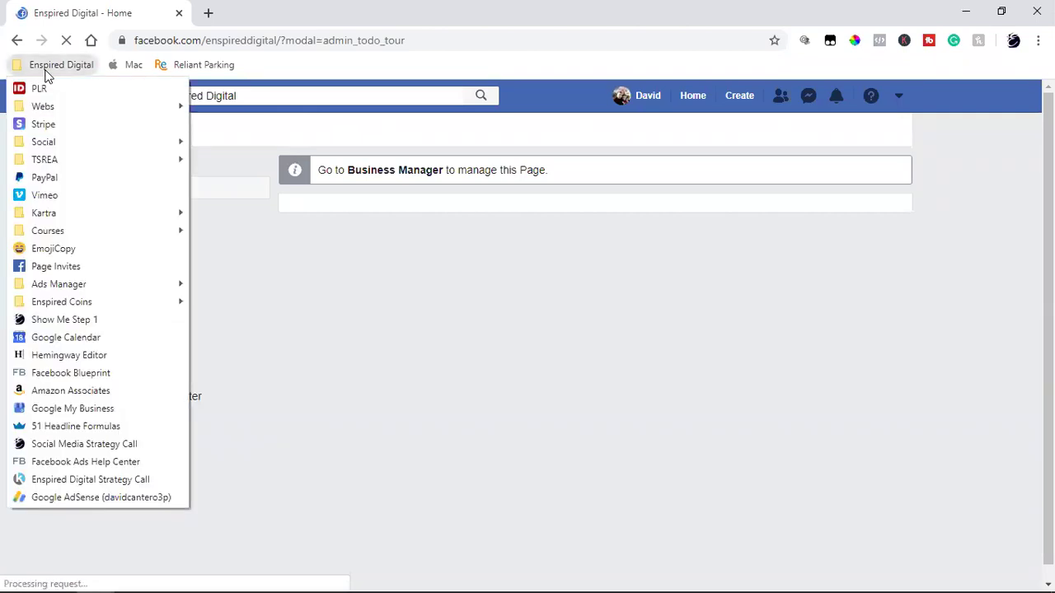
mouse_move(103, 231)
mouse_move(111, 212)
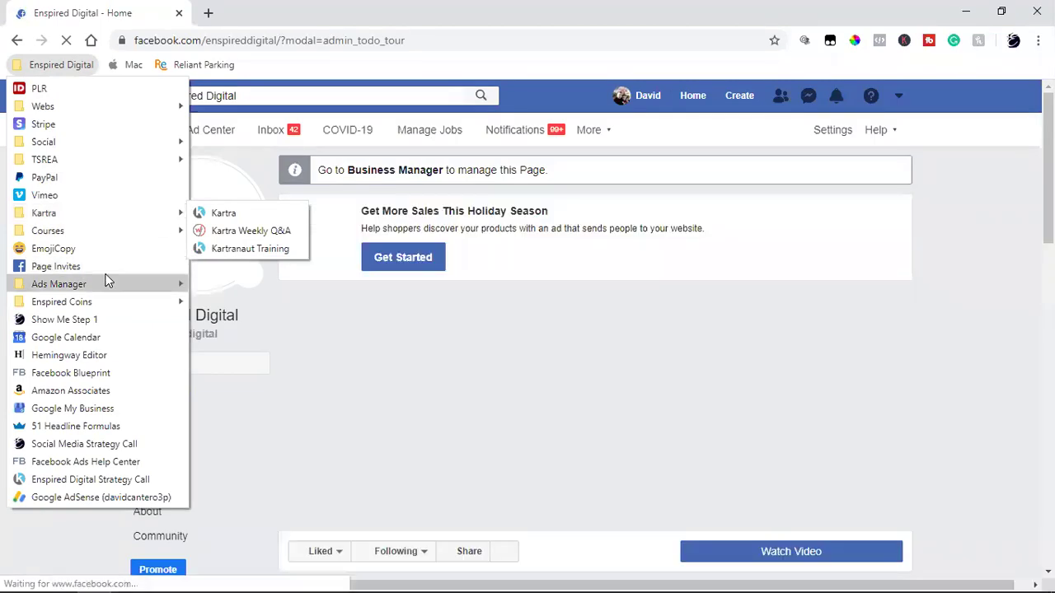
mouse_move(107, 280)
click(255, 320)
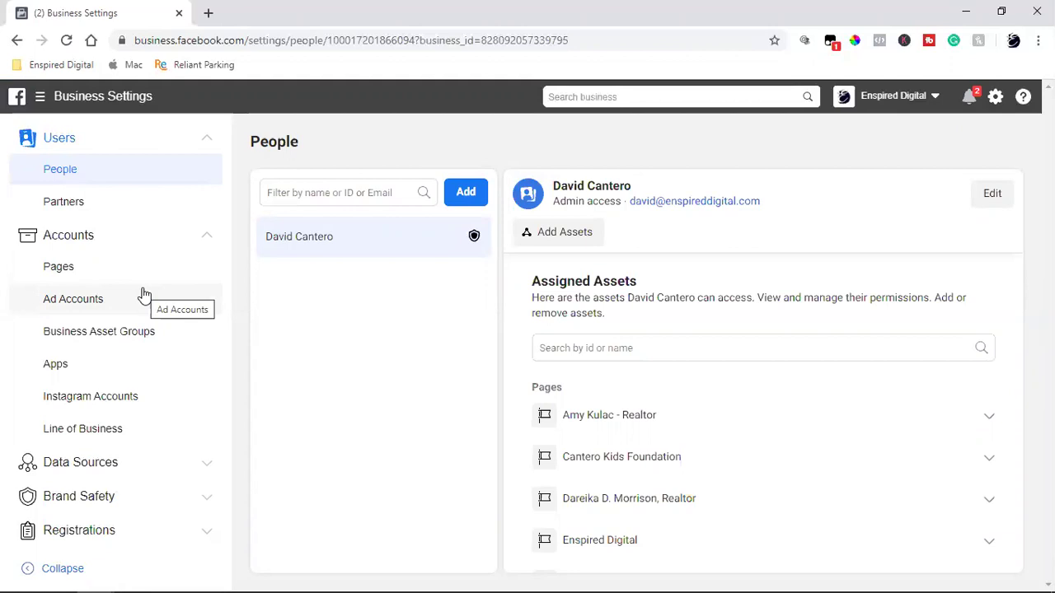
- Review Enspired Digital's ad accounts and the Request Access form, then return to the incognito Sallee window
click(91, 299)
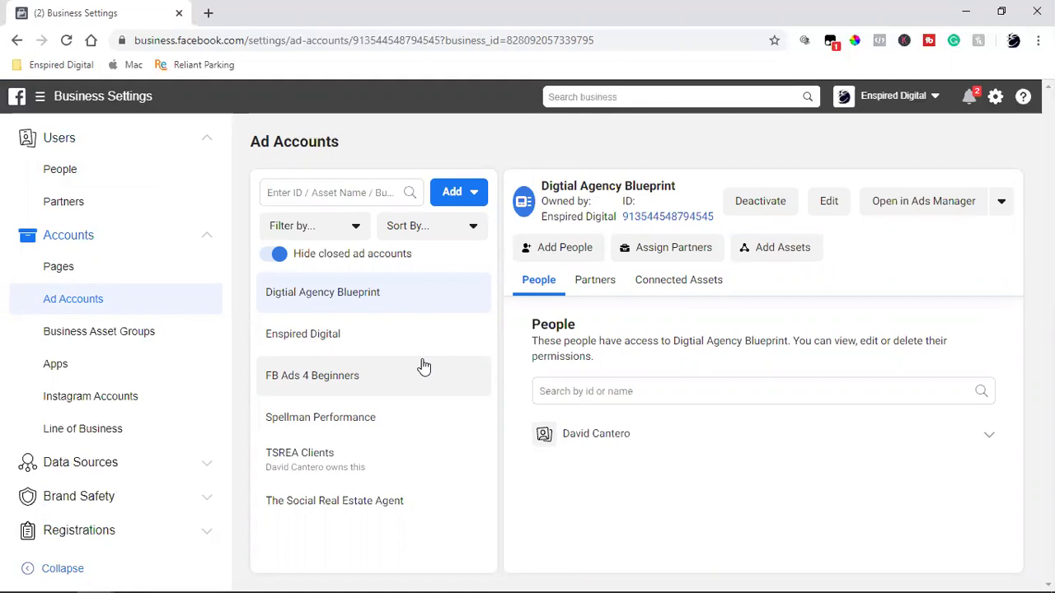
click(467, 195)
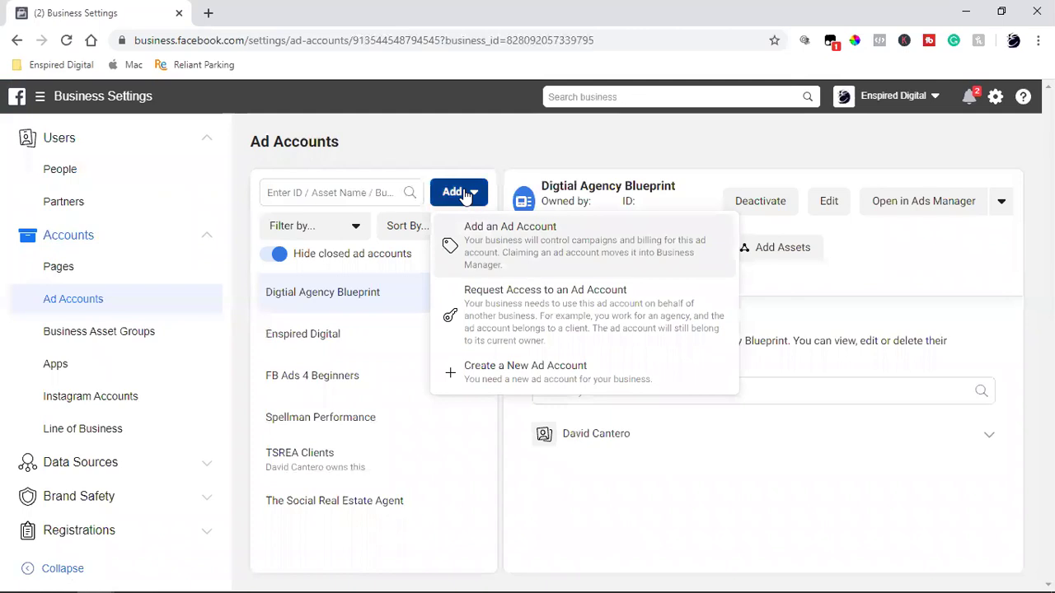
click(571, 311)
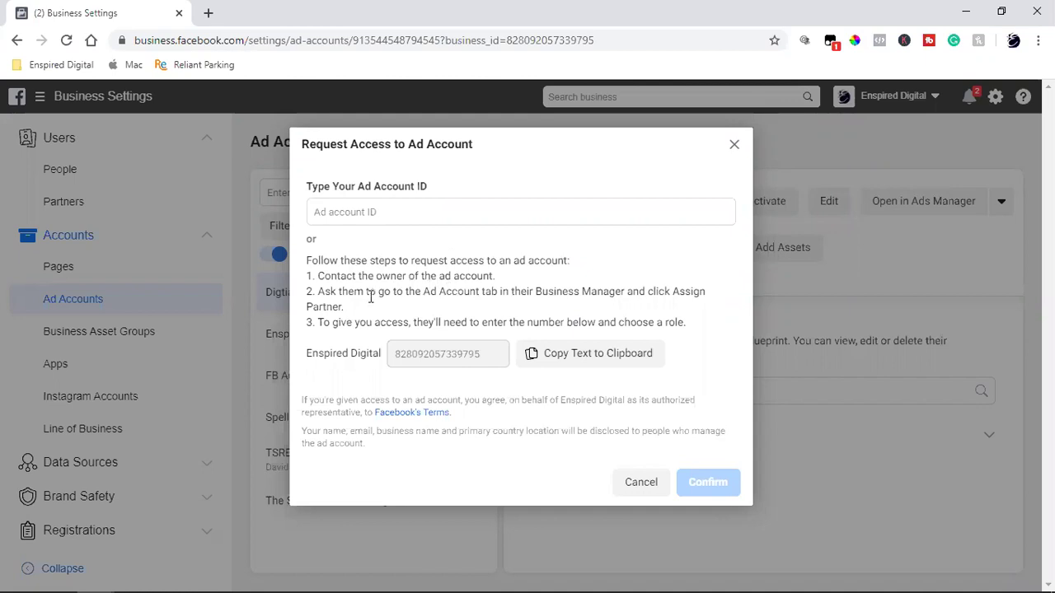
mouse_move(56, 584)
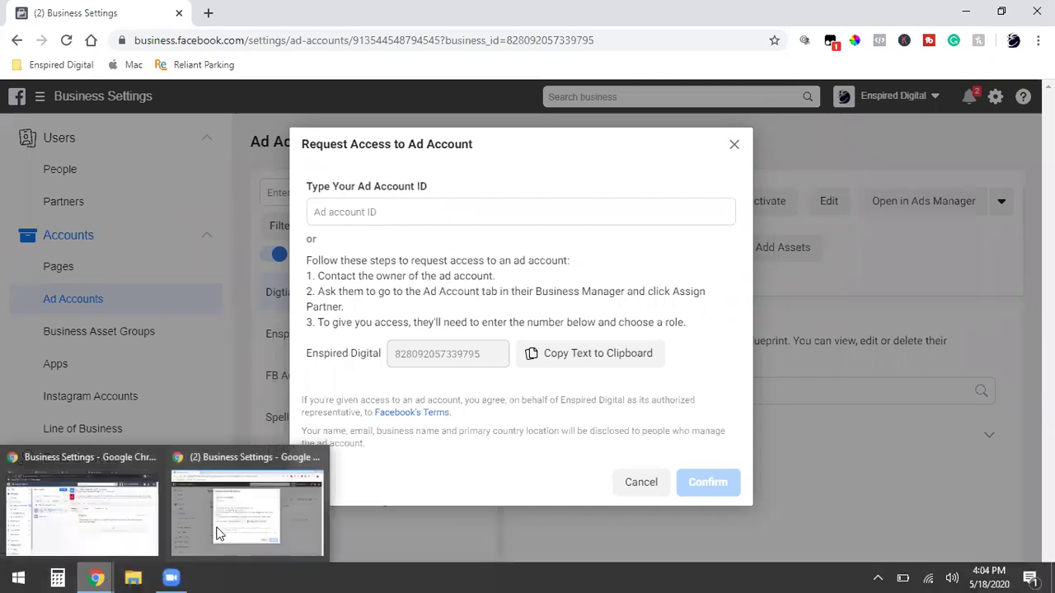
click(734, 145)
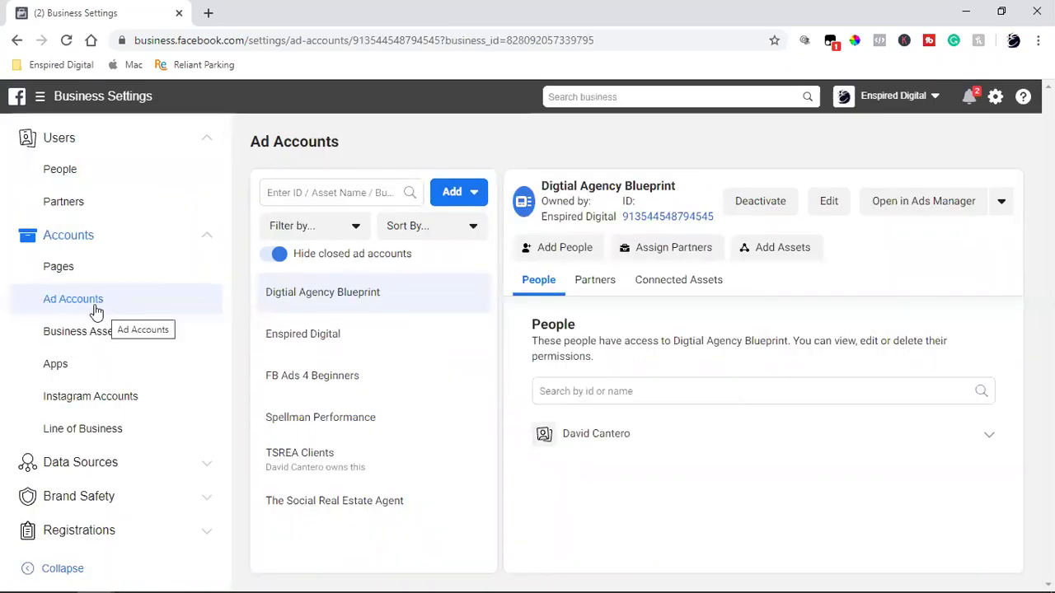
mouse_move(118, 576)
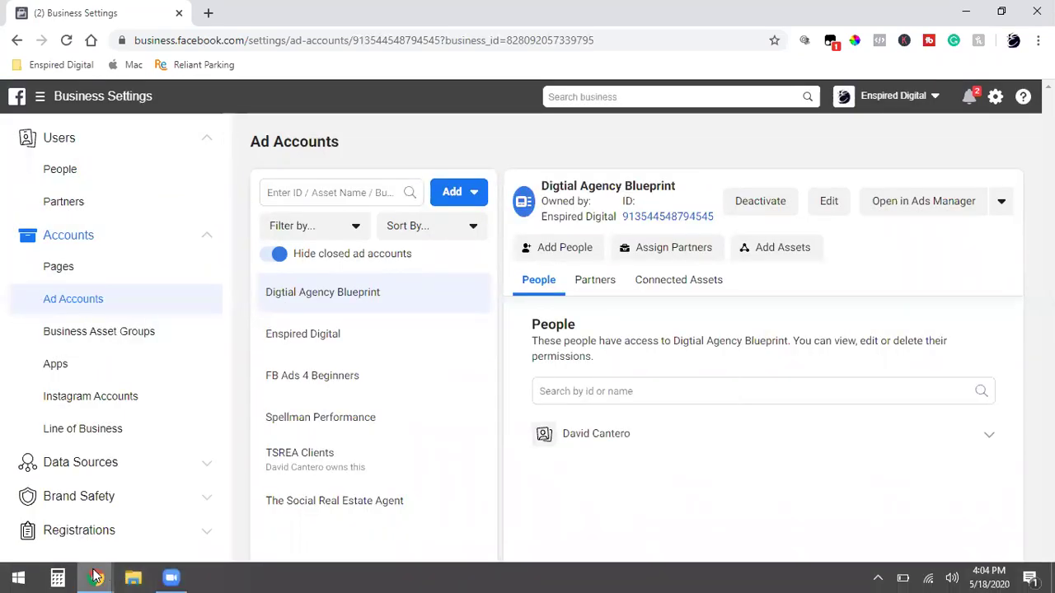
click(83, 511)
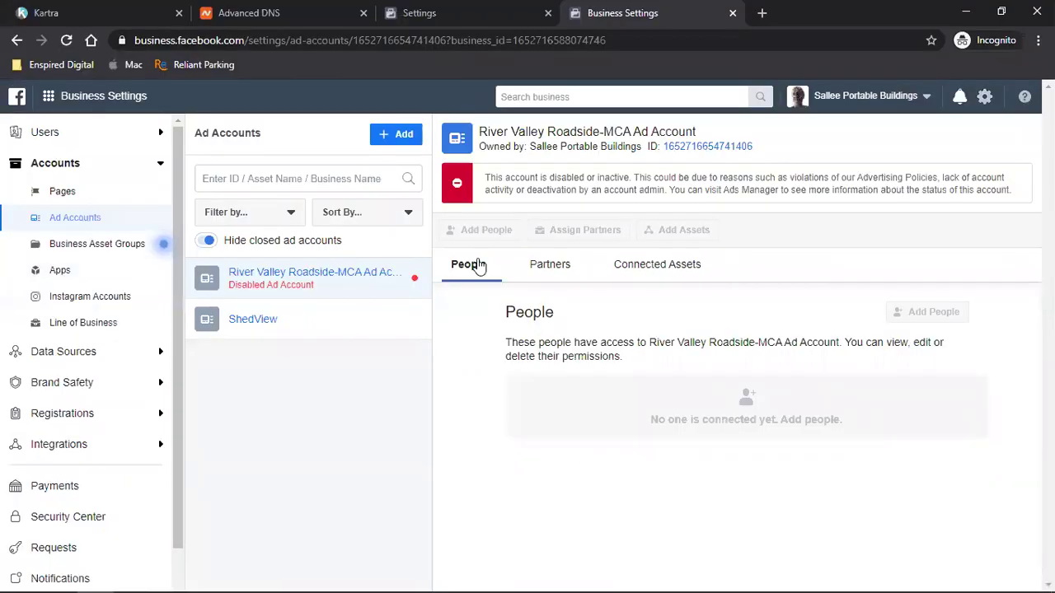
- Open the ShedView ad account's Partners tab and start Assign Partners
click(383, 134)
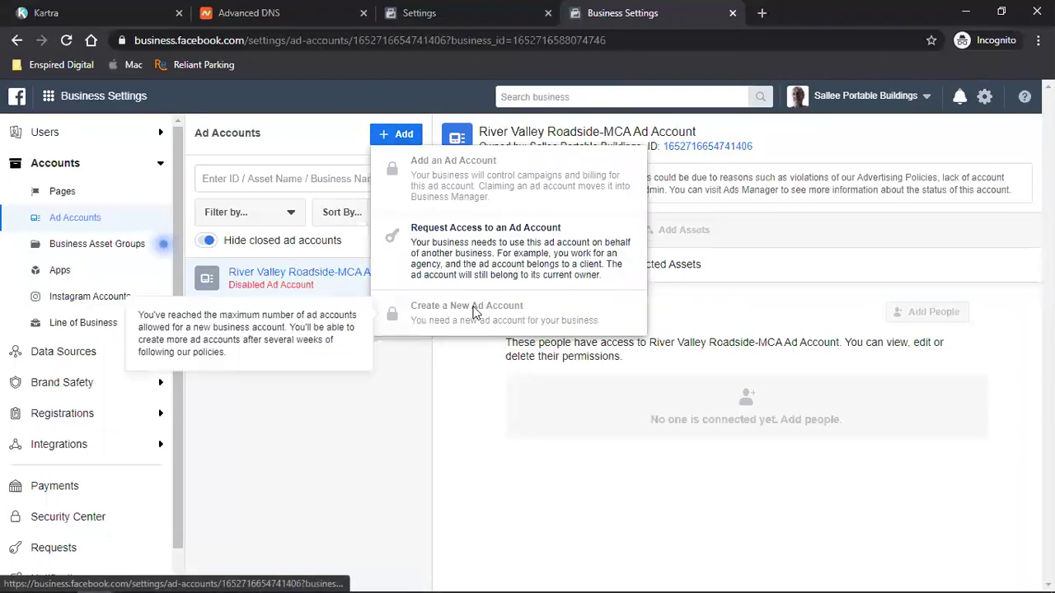
click(65, 40)
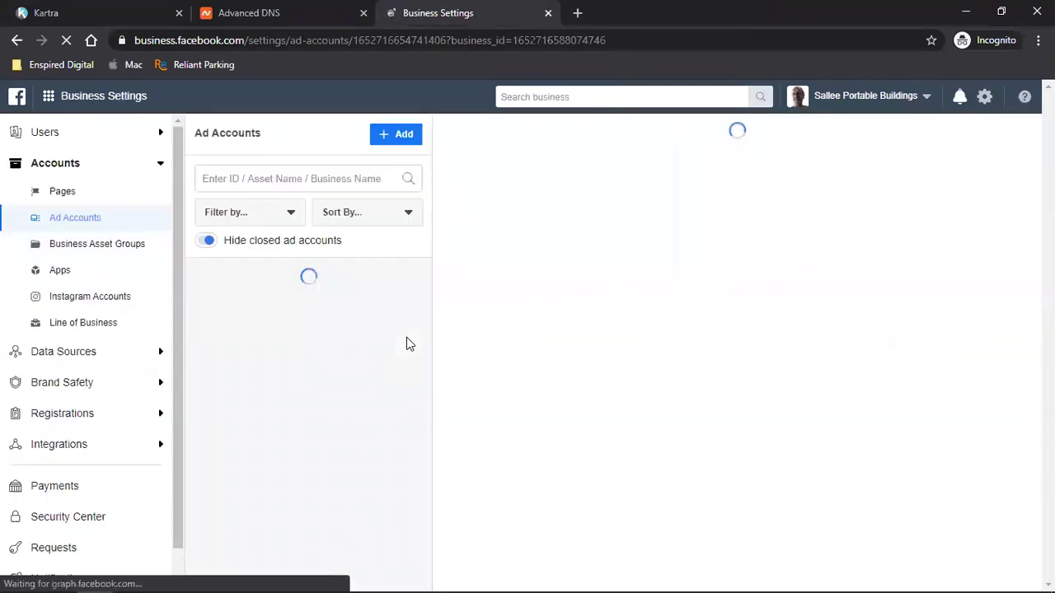
click(342, 320)
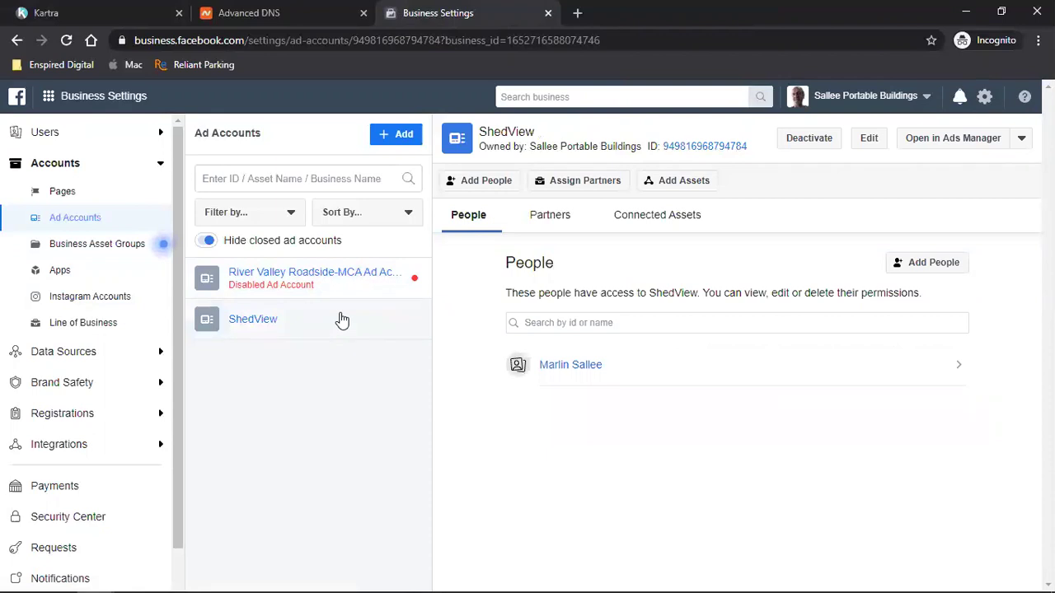
click(383, 139)
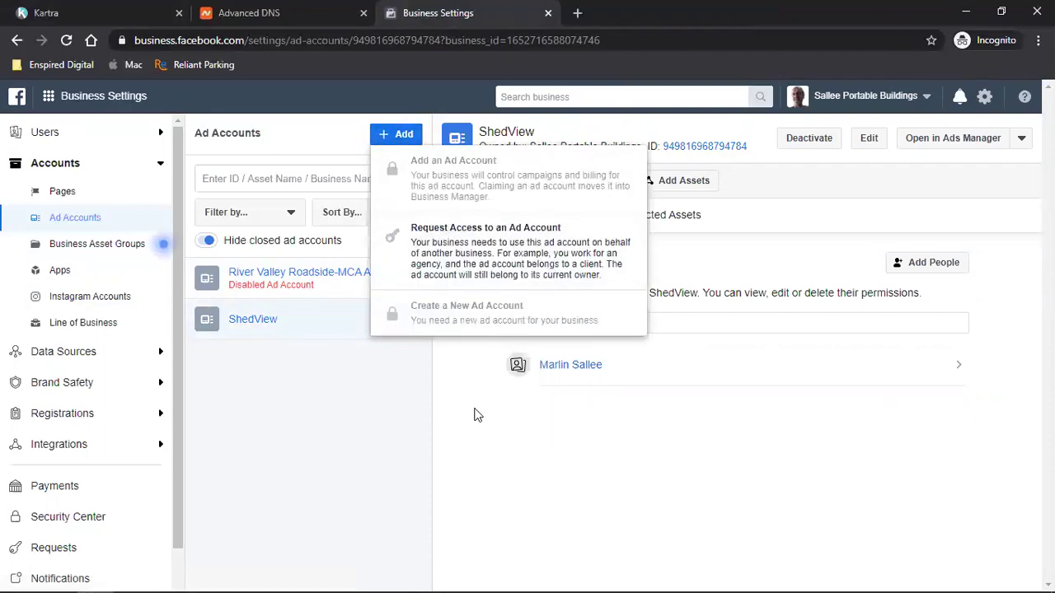
click(371, 385)
click(558, 226)
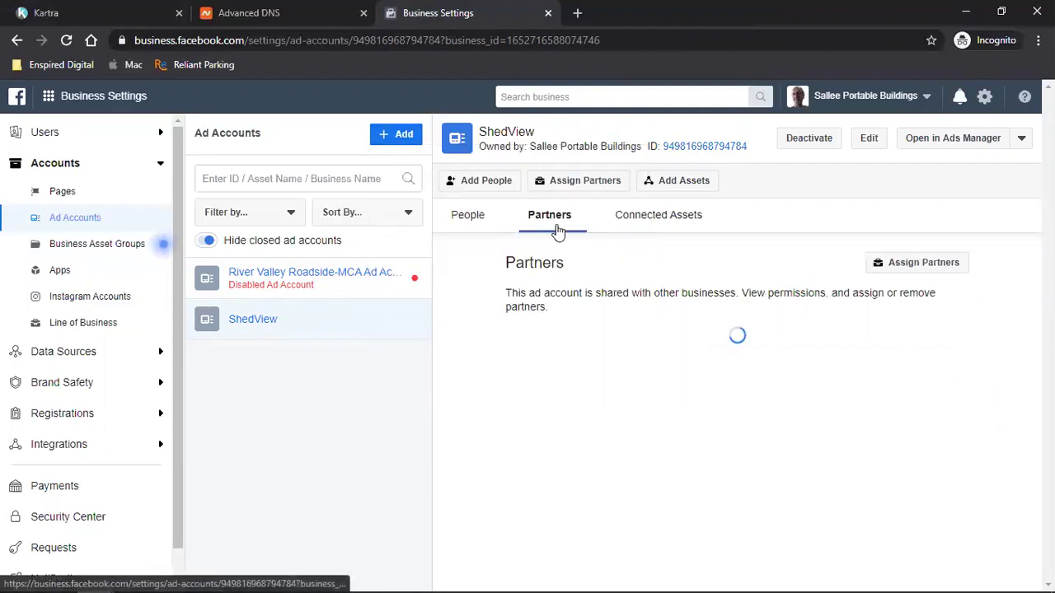
click(935, 266)
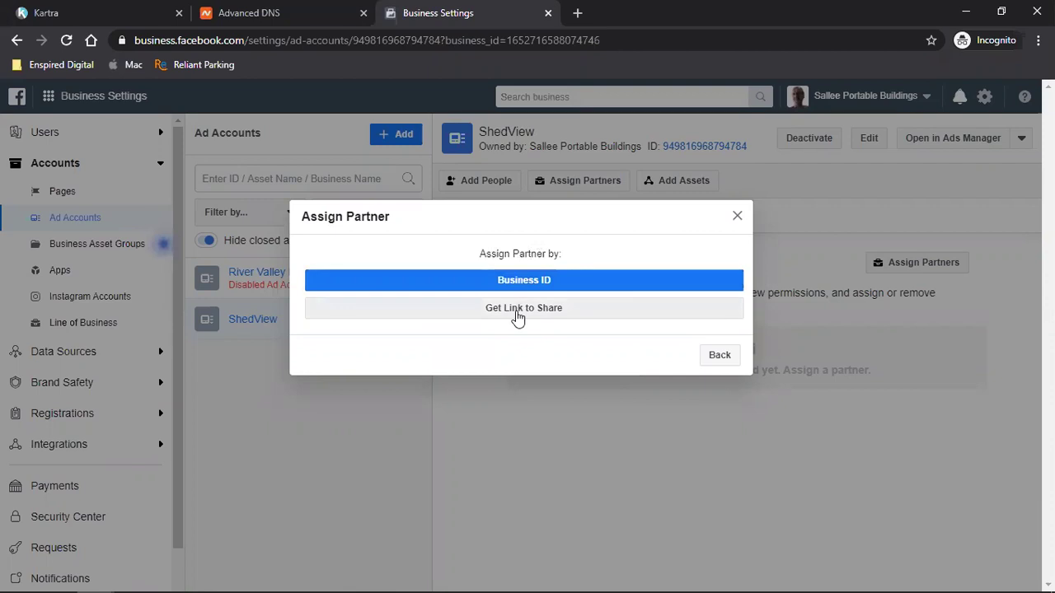
- Share ShedView by link with Manage Ad Account permission and copy the generated link
click(518, 315)
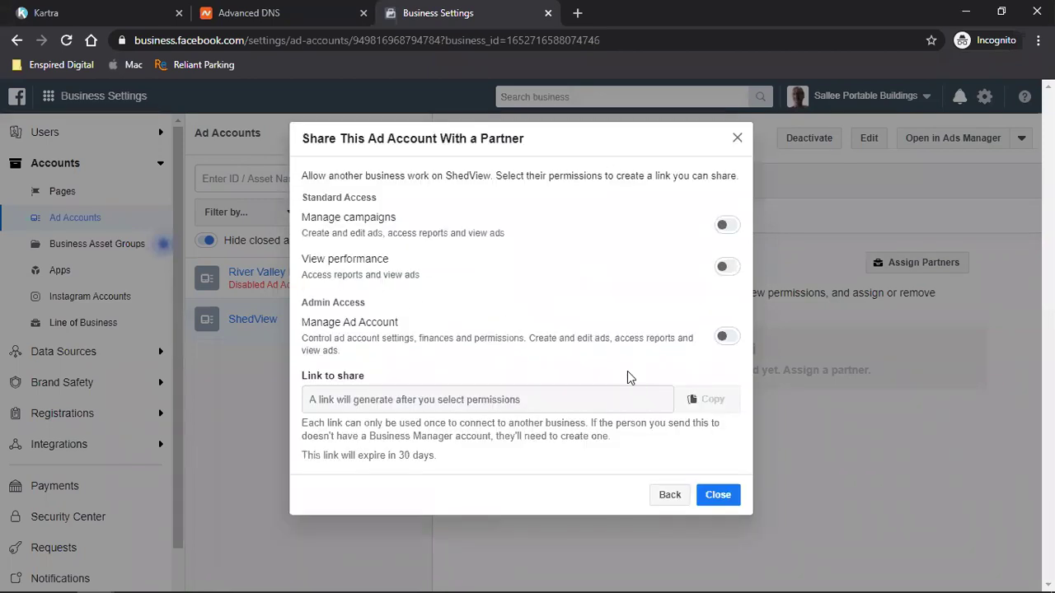
click(723, 337)
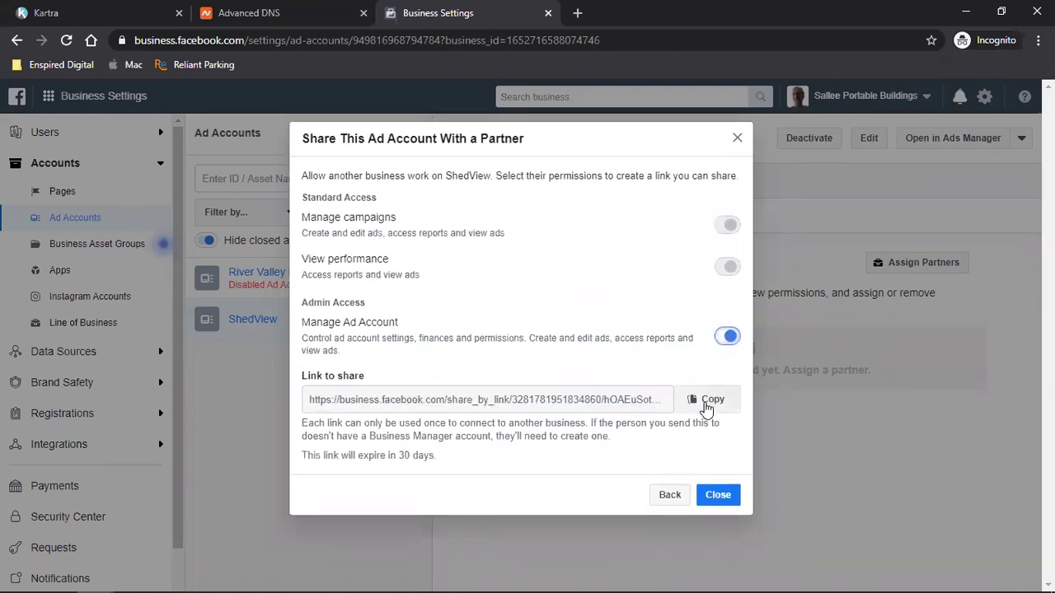
click(706, 407)
- Switch to the other Chrome window and start a new tab
mouse_move(105, 577)
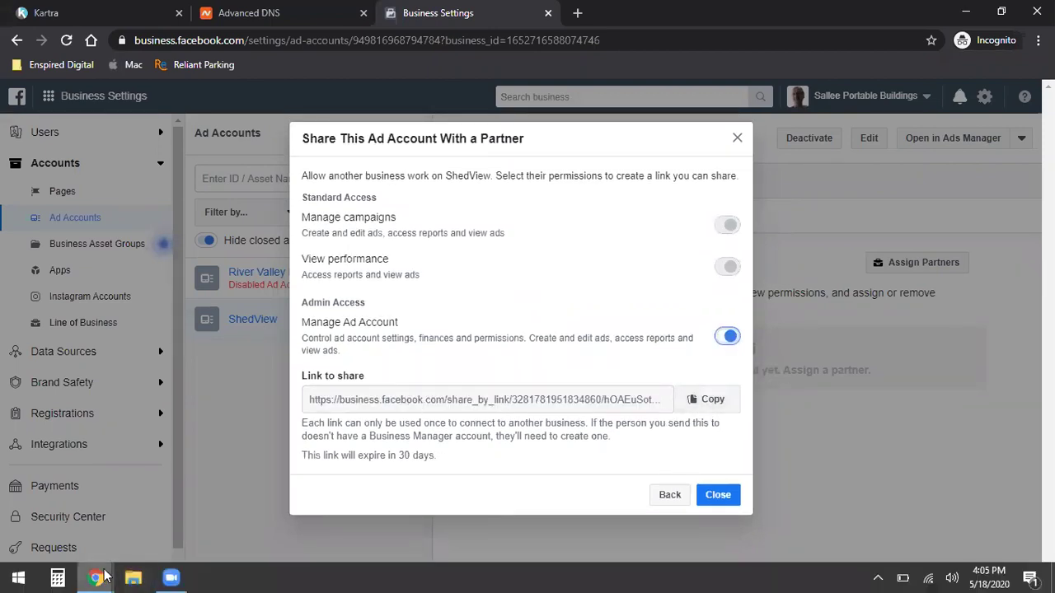
click(95, 537)
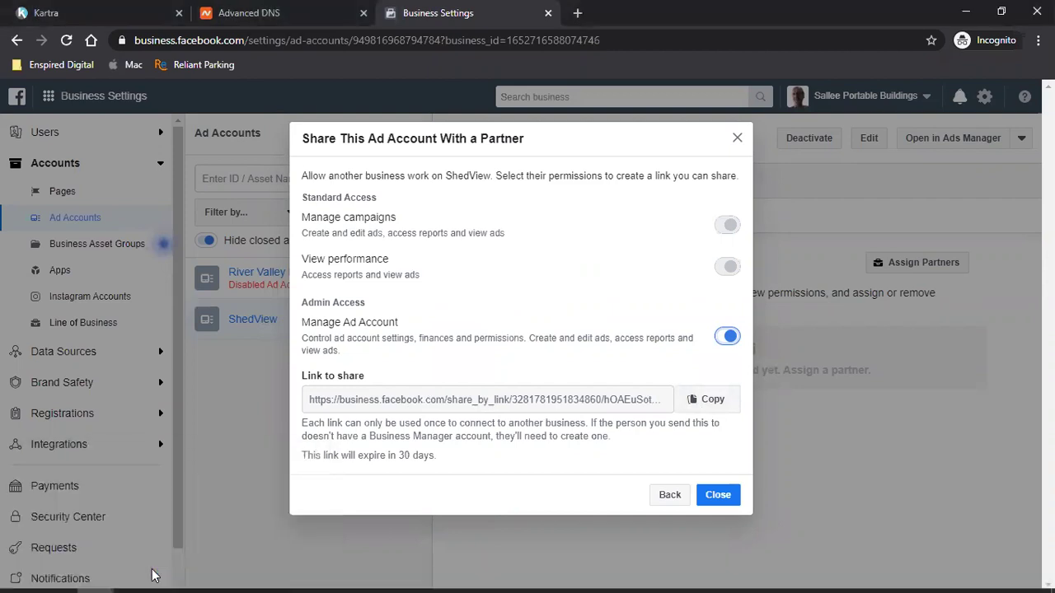
mouse_move(94, 572)
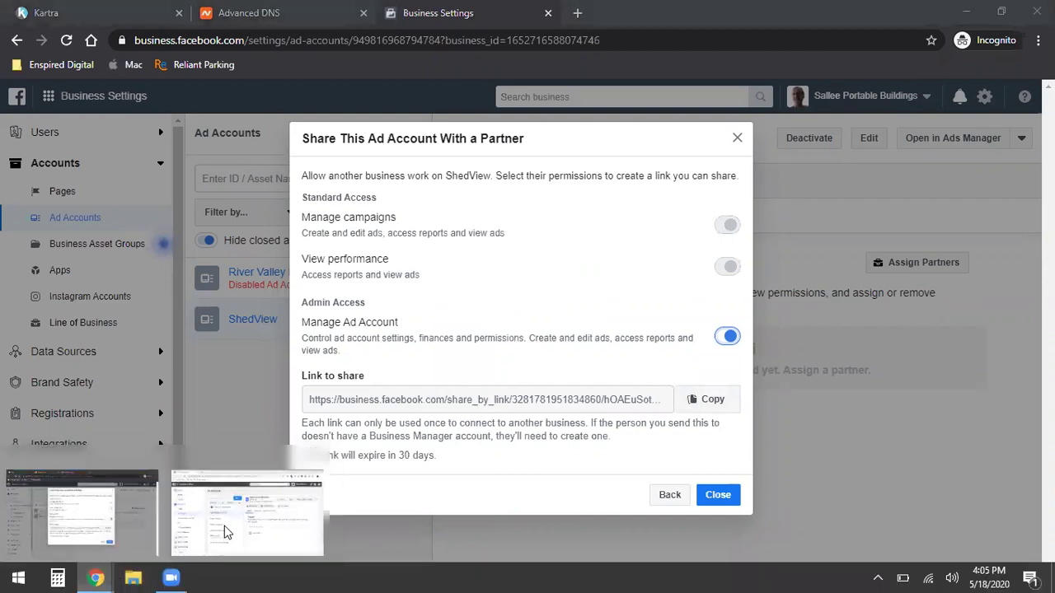
click(228, 532)
click(206, 14)
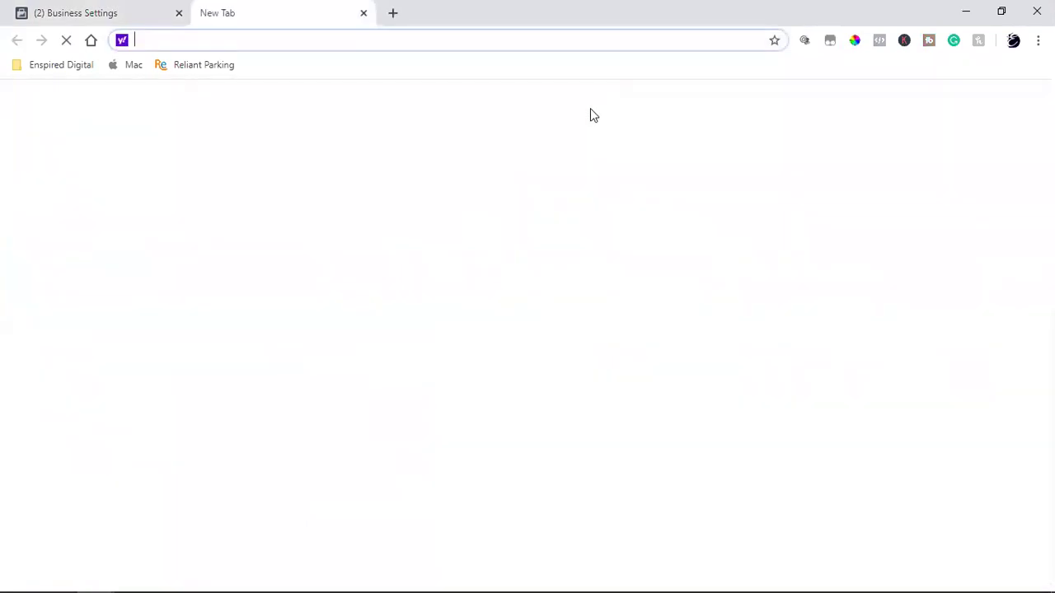
key(ctrl+v)
key(Return)
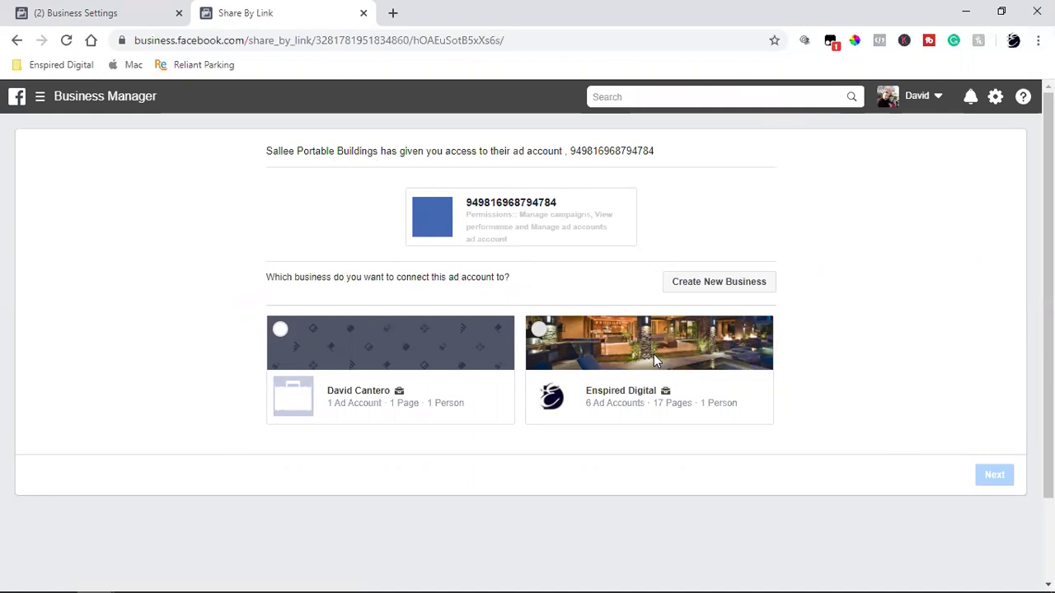
click(621, 398)
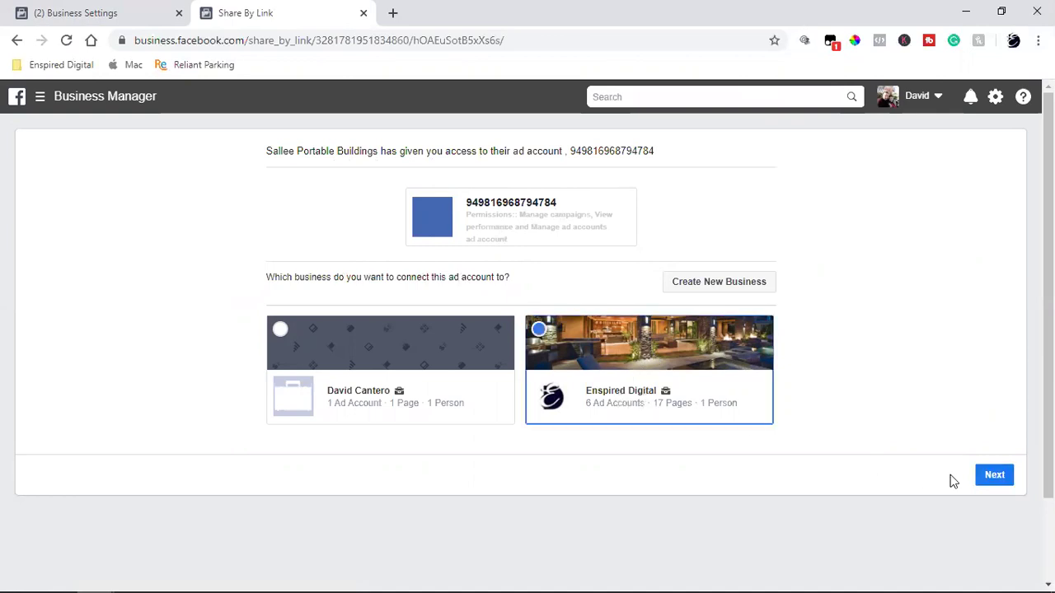
click(992, 476)
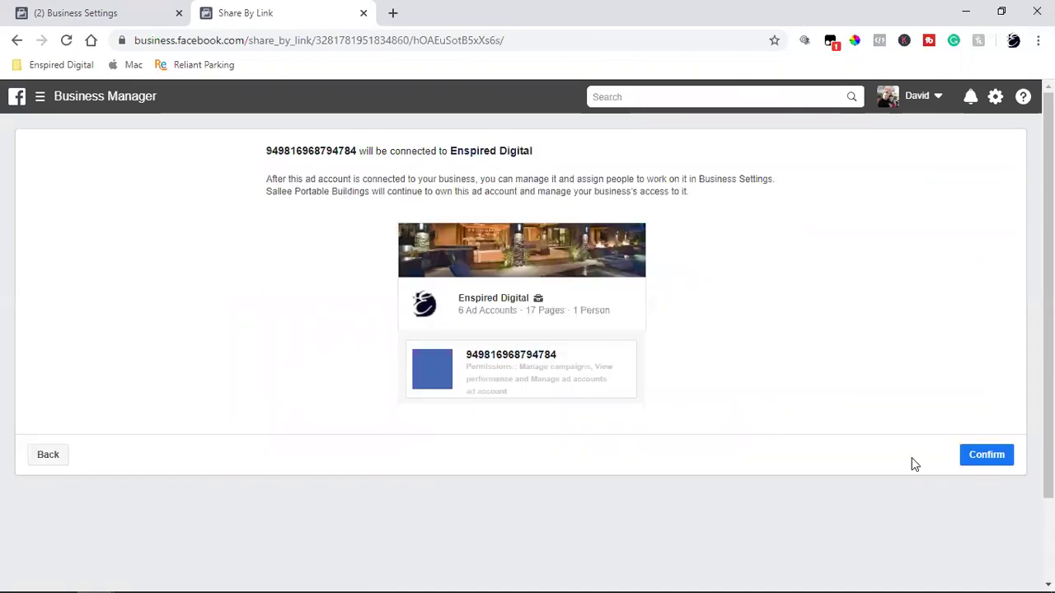
- Confirm the connection, which fails, then reload Enspired Digital's Business Settings tab
click(992, 458)
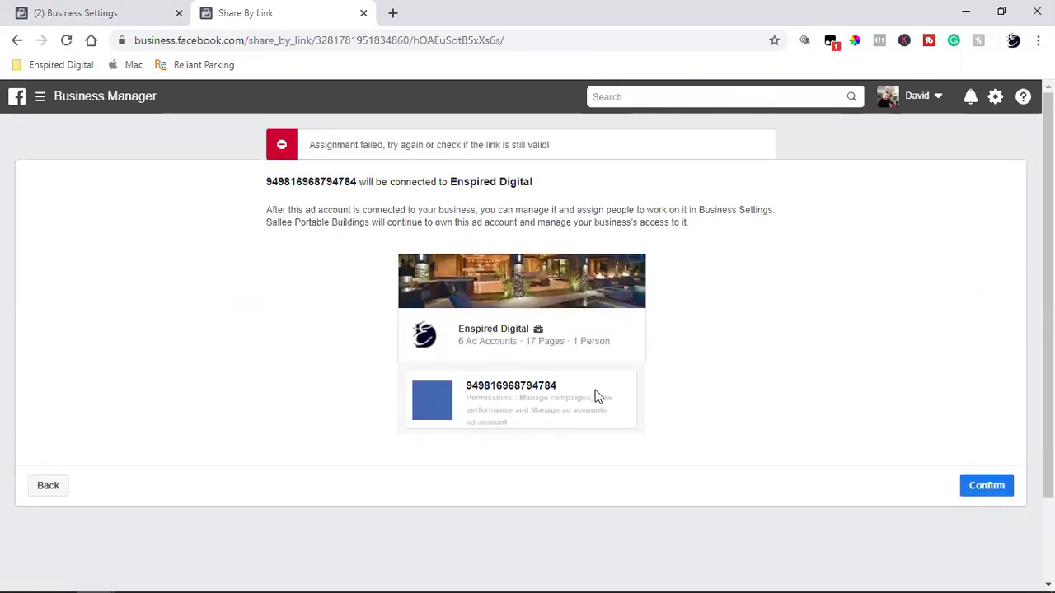
key(ctrl+shift+Tab)
click(67, 43)
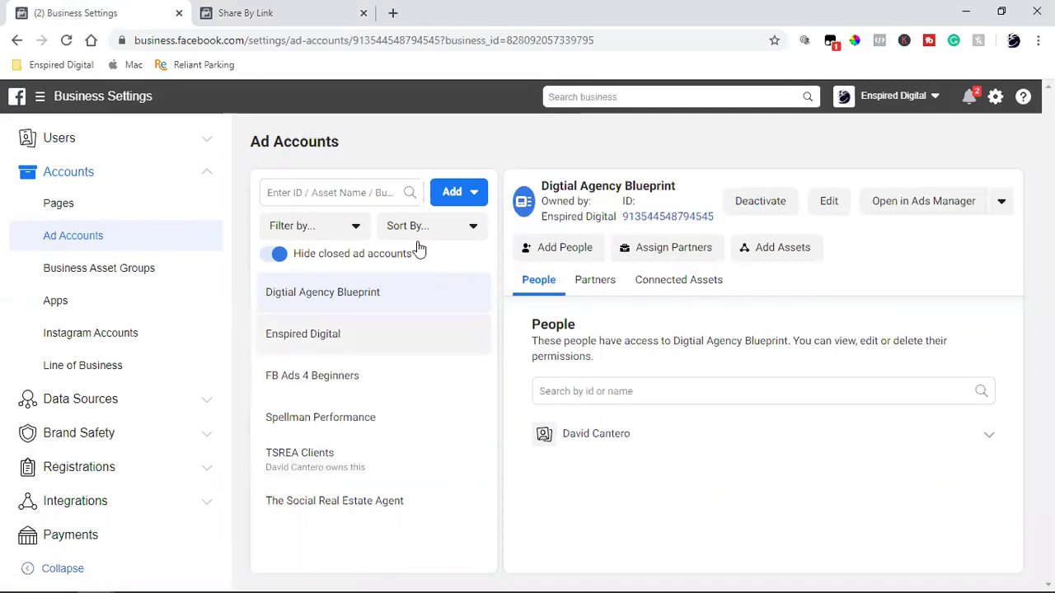
- Retry Confirm on the share-link tab, then reload the share link to restart business selection
click(295, 10)
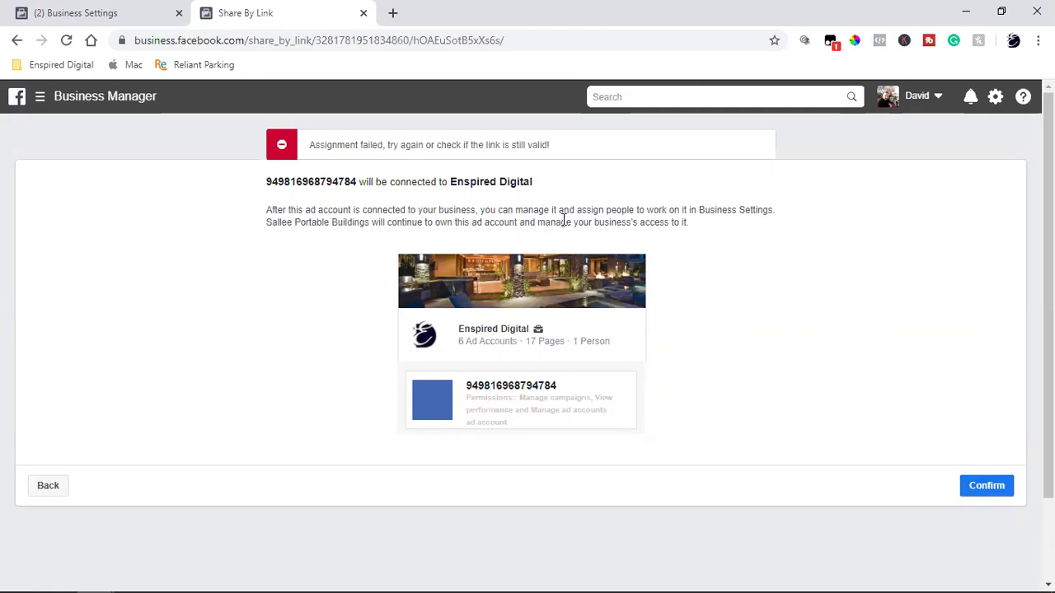
click(999, 491)
click(361, 43)
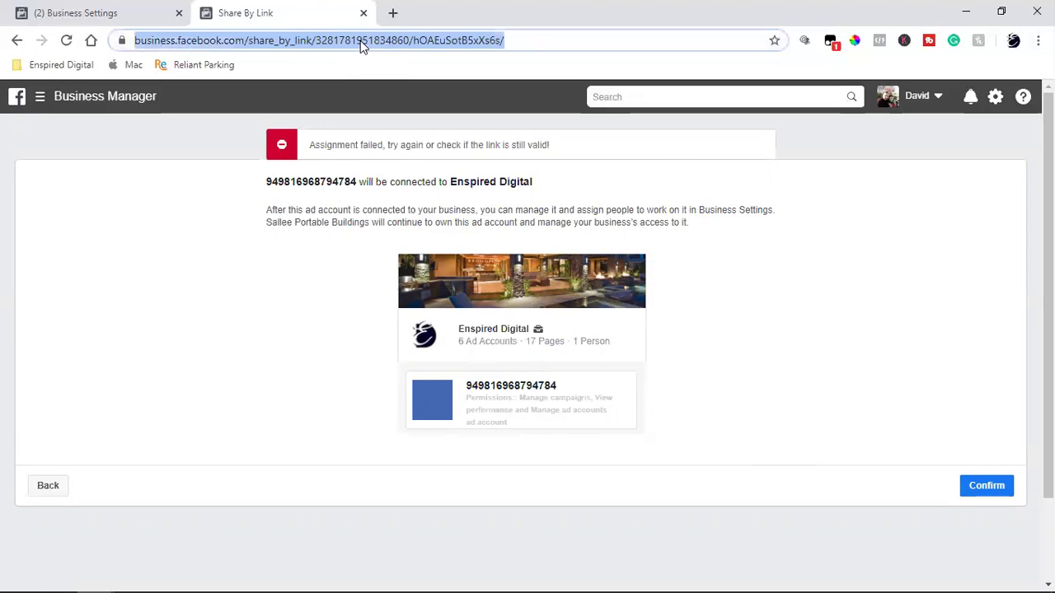
key(ctrl+v)
key(Return)
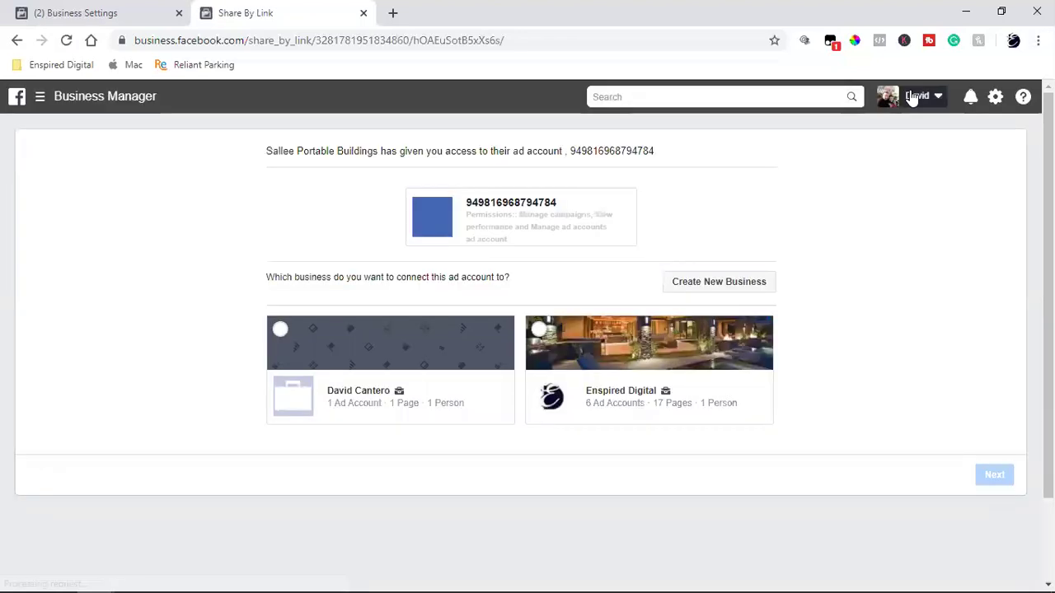
- Switch to the Enspired Digital business and reopen the ShedView share link
click(913, 98)
click(816, 218)
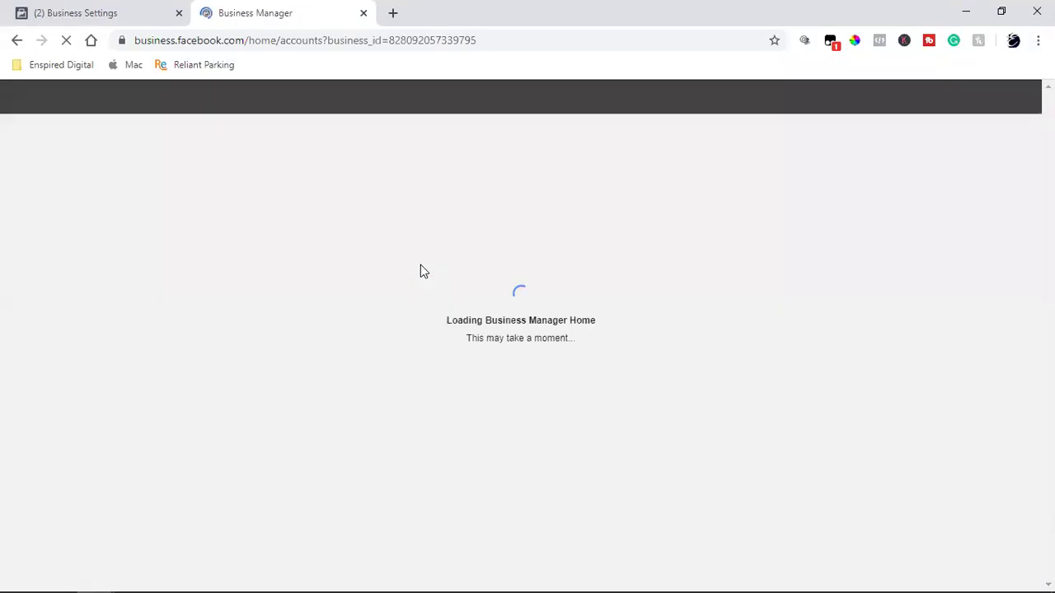
click(391, 41)
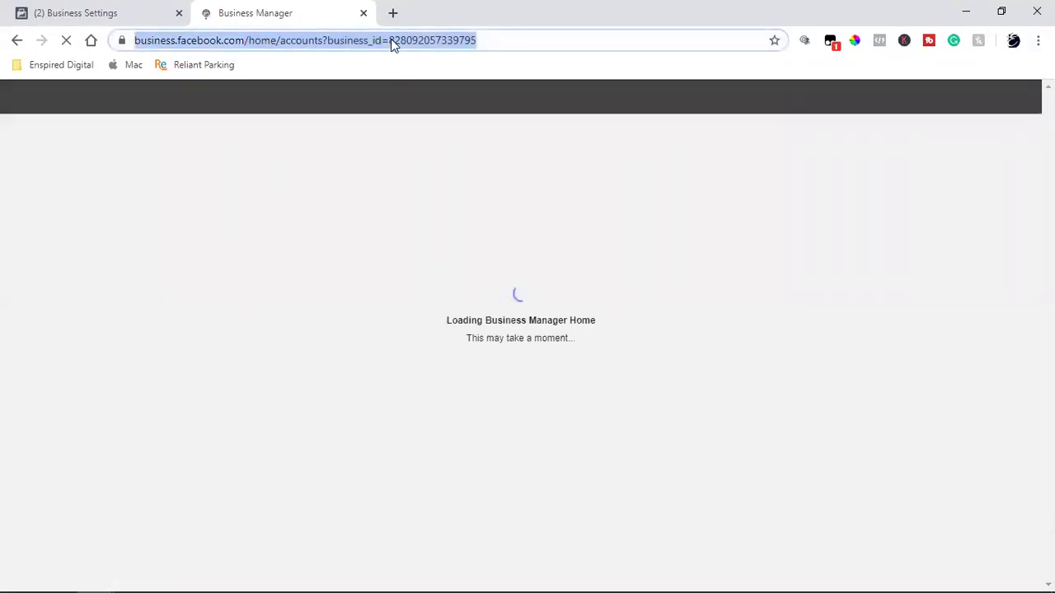
key(ctrl+v)
key(Return)
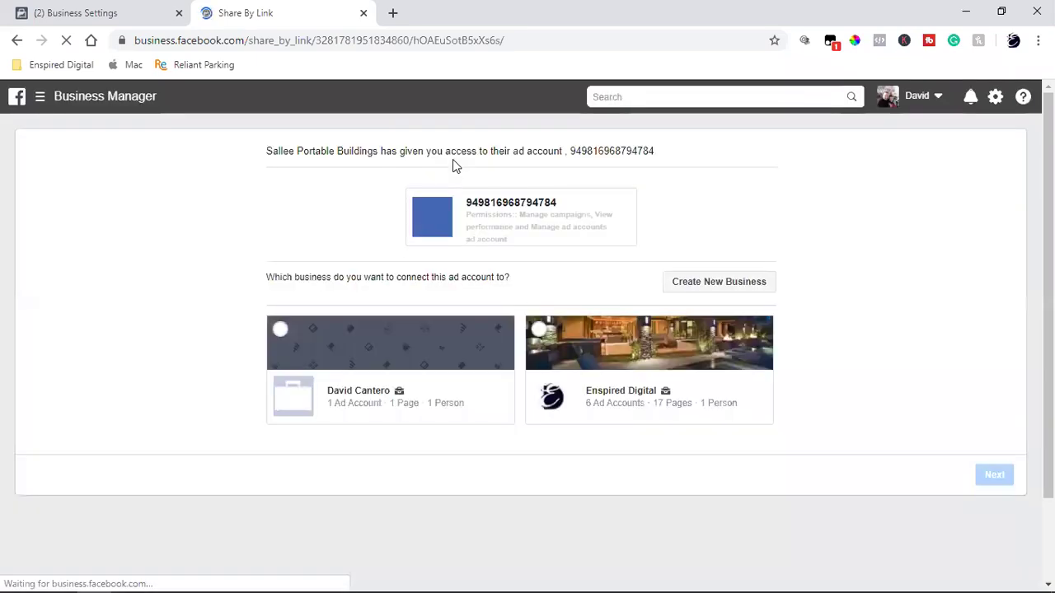
- Select Enspired Digital and confirm again, which fails, then return to the ShedView share dialog
click(643, 392)
click(994, 478)
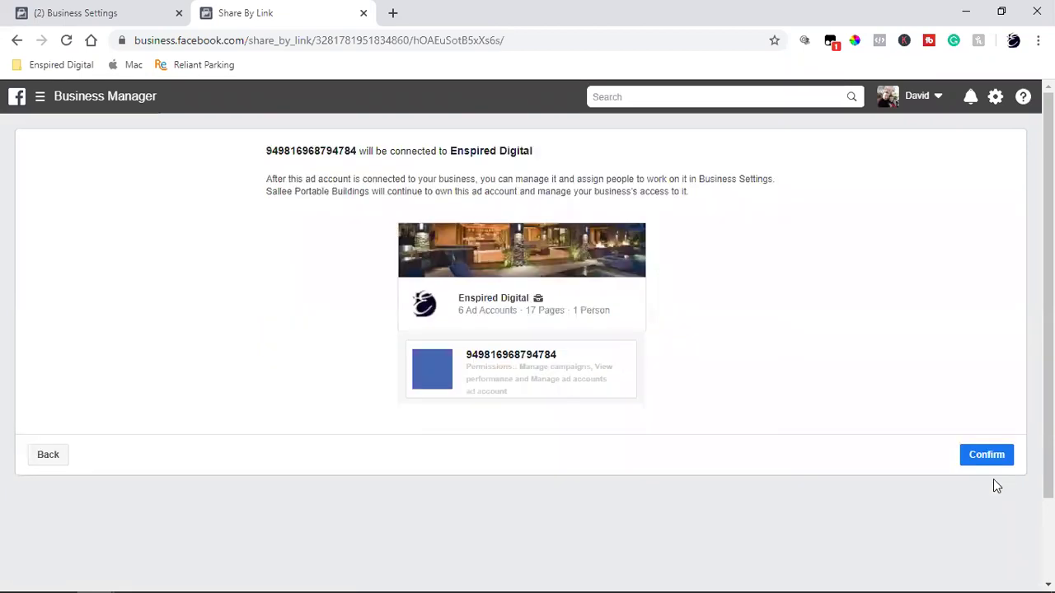
click(986, 455)
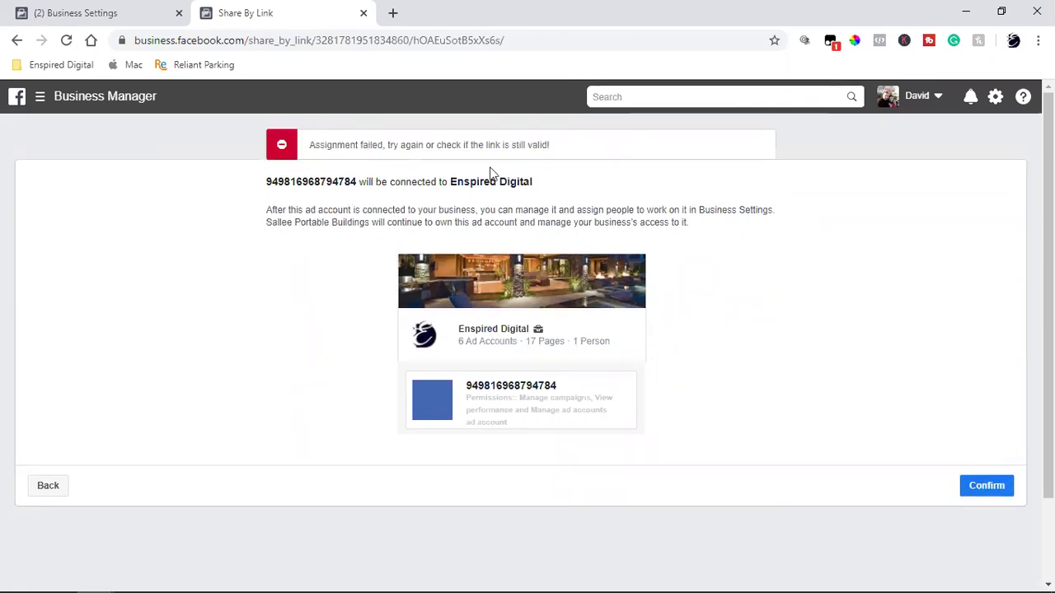
mouse_move(49, 576)
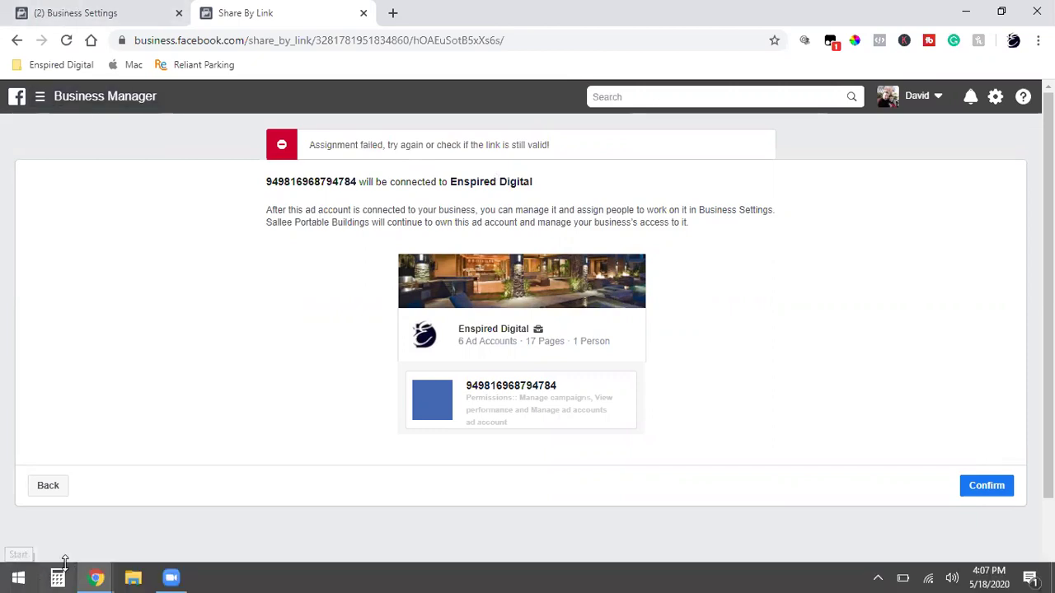
mouse_move(105, 577)
click(165, 470)
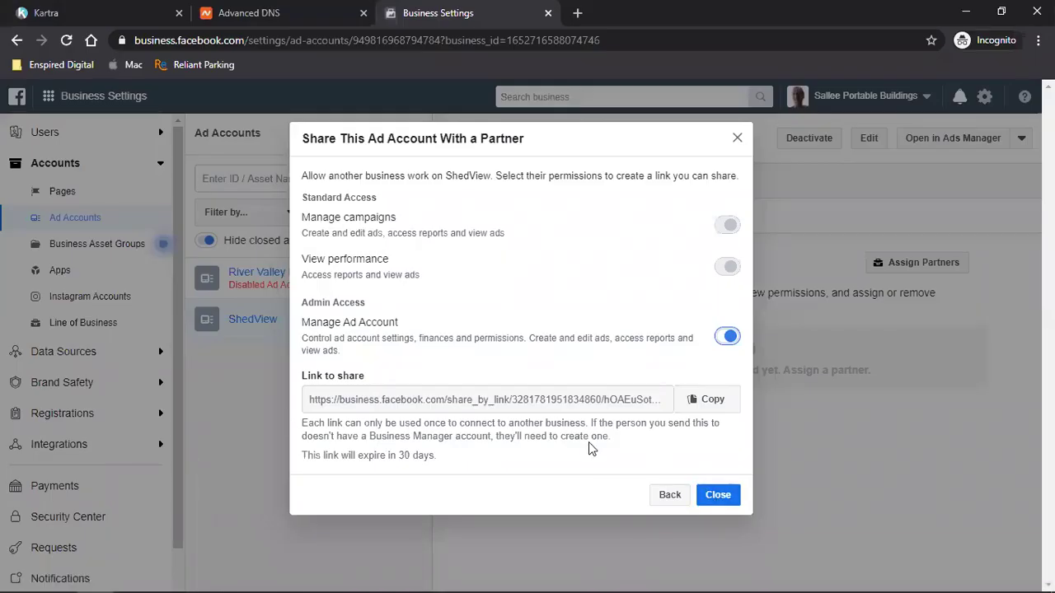
- Recopy the ShedView share link and reopen it in the share-link window
click(709, 412)
mouse_move(96, 579)
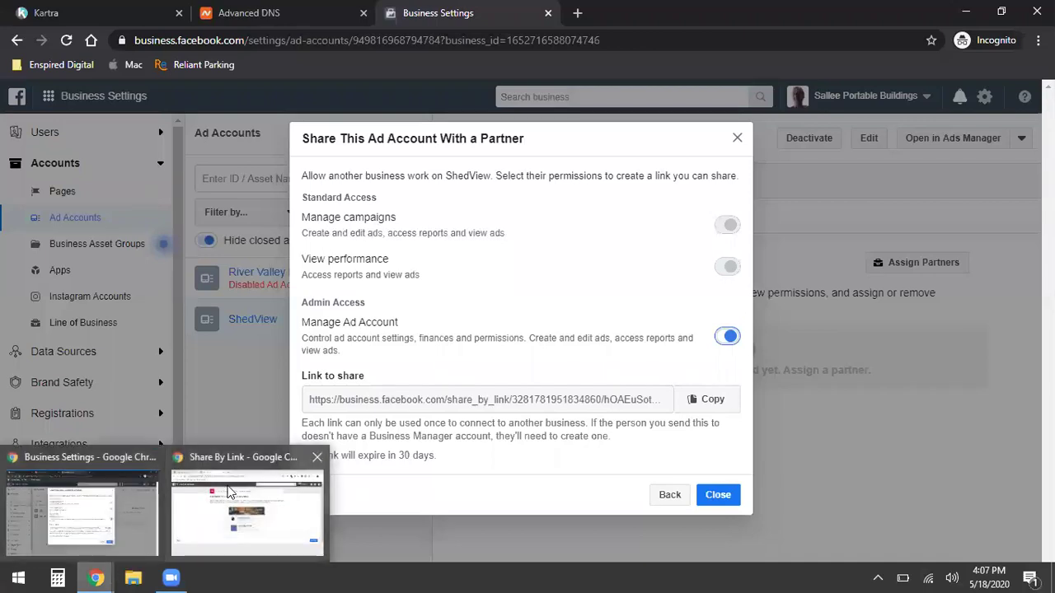
click(231, 492)
click(341, 47)
key(ctrl+v)
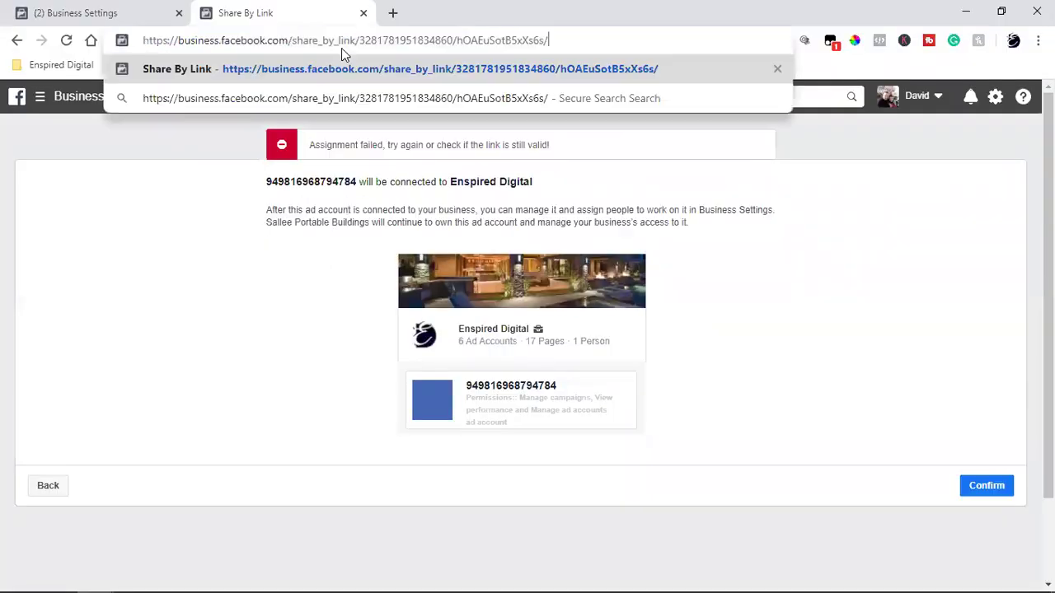
key(Return)
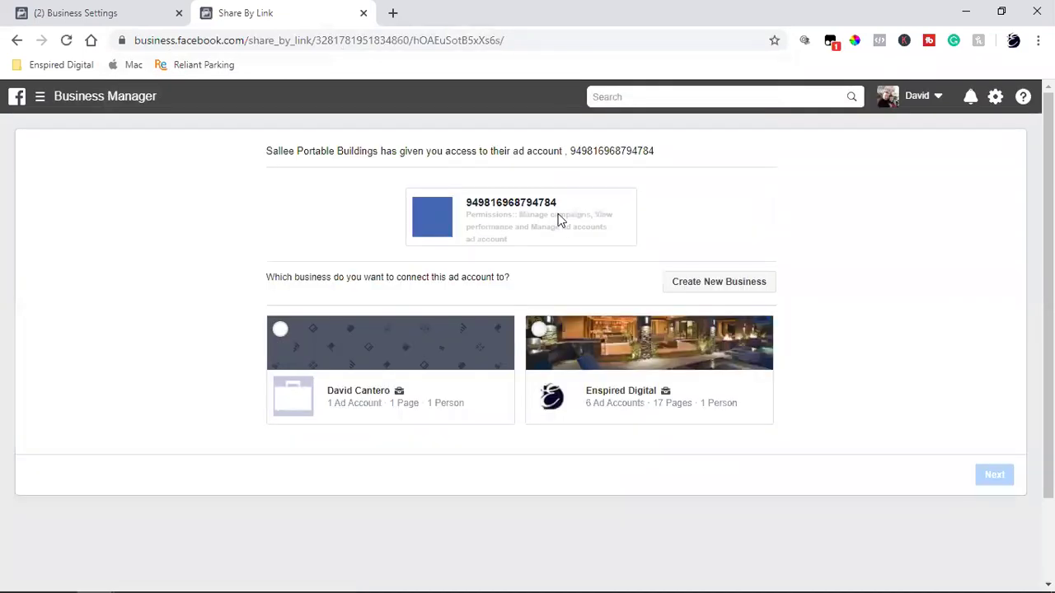
- Choose Enspired Digital and confirm the connection once more, which fails again
click(607, 399)
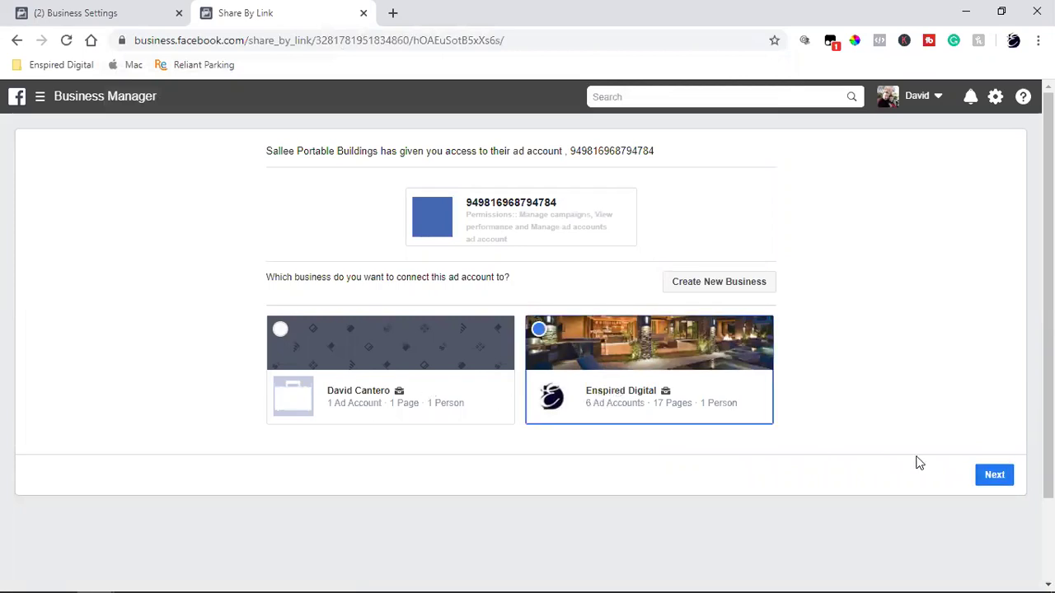
click(985, 473)
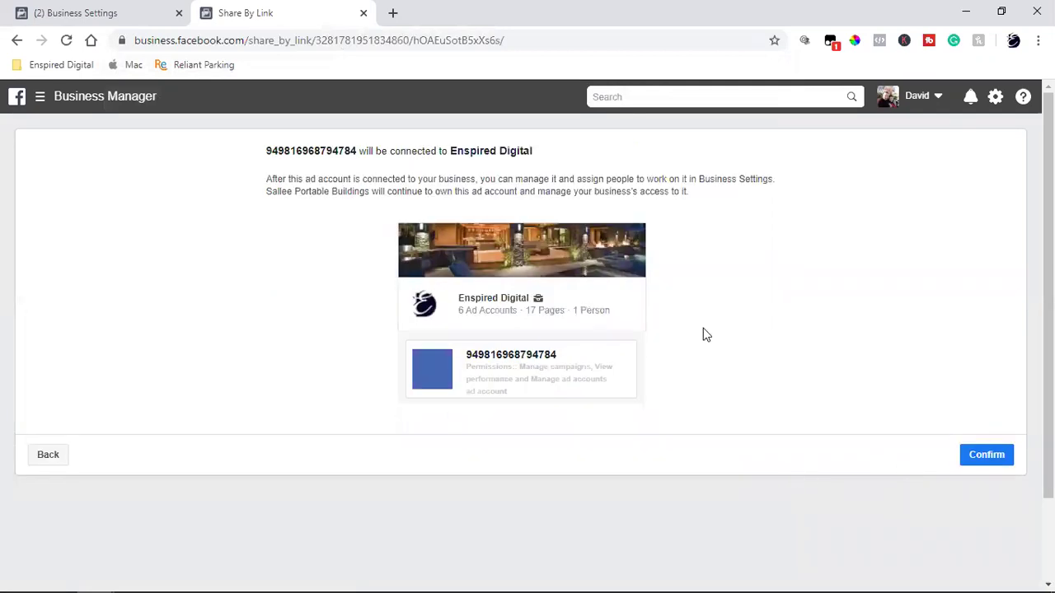
scroll(808, 380, down, 2)
click(981, 359)
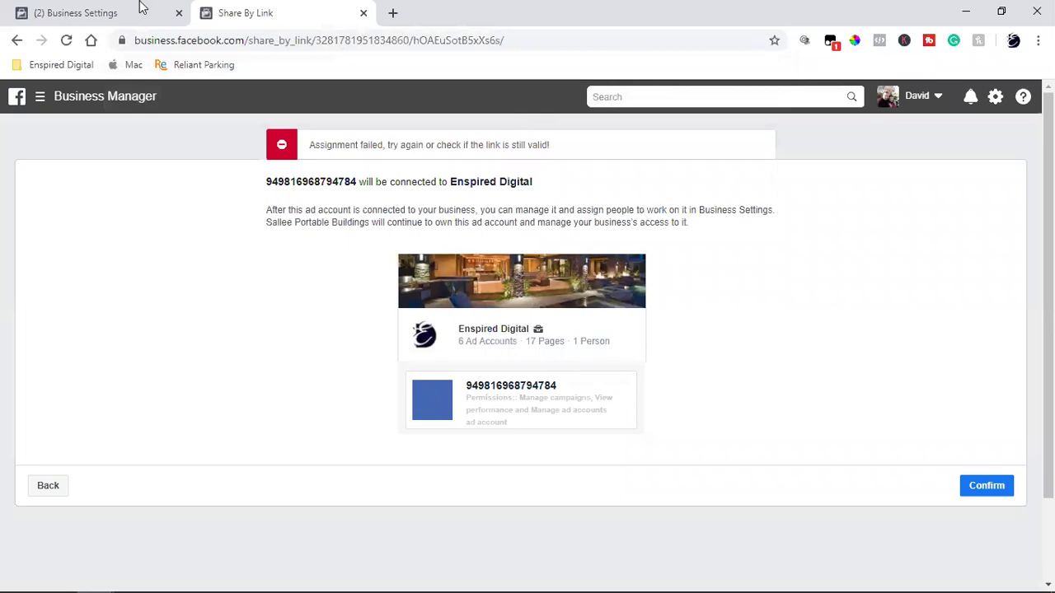
- Return to the ShedView window and close the share dialog, leaving Partners empty
key(ctrl+shift+Tab)
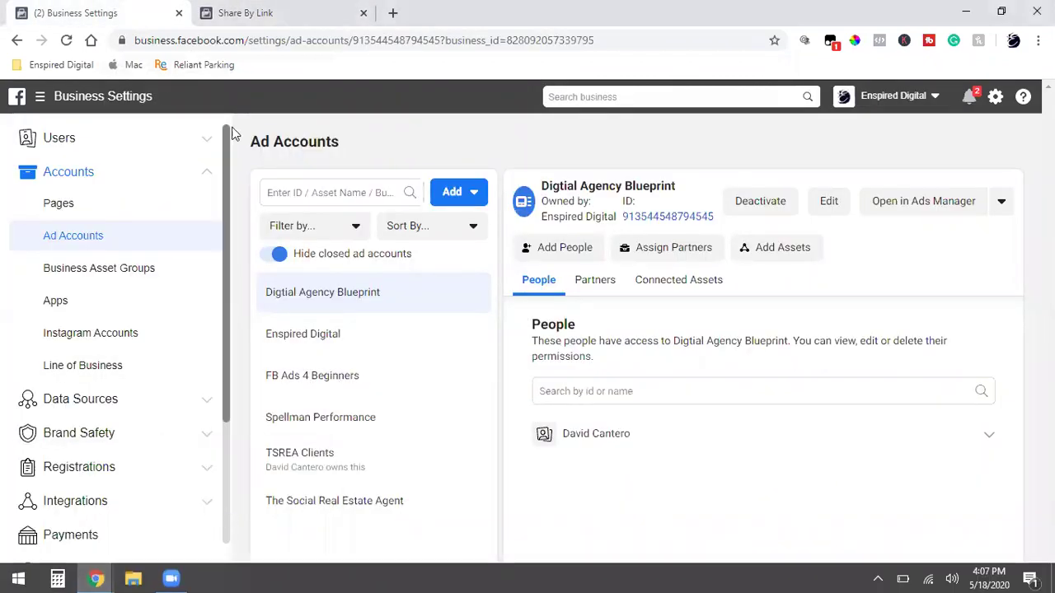
mouse_move(97, 577)
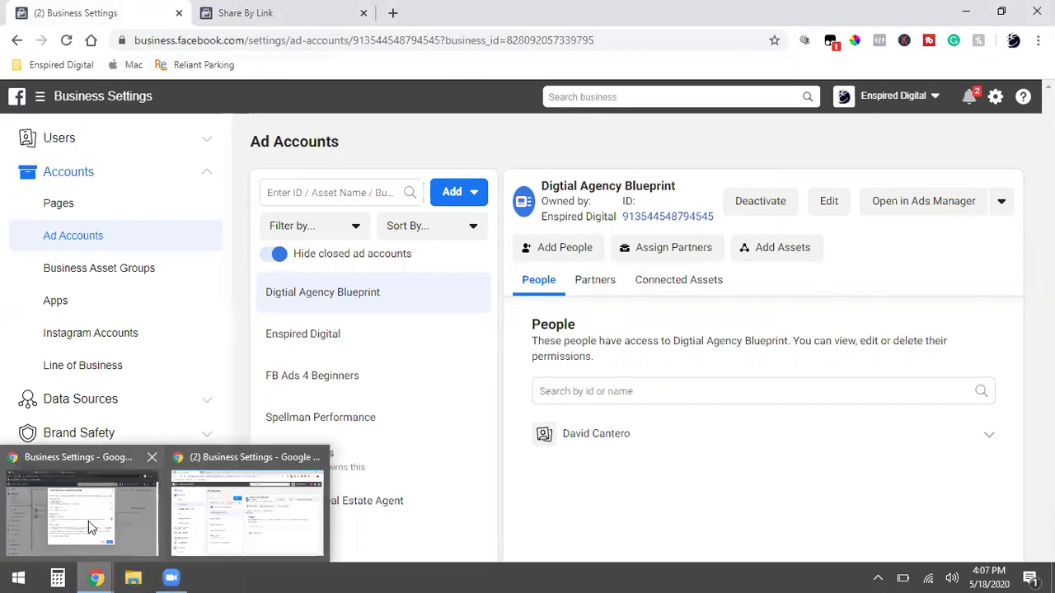
click(88, 521)
key(Escape)
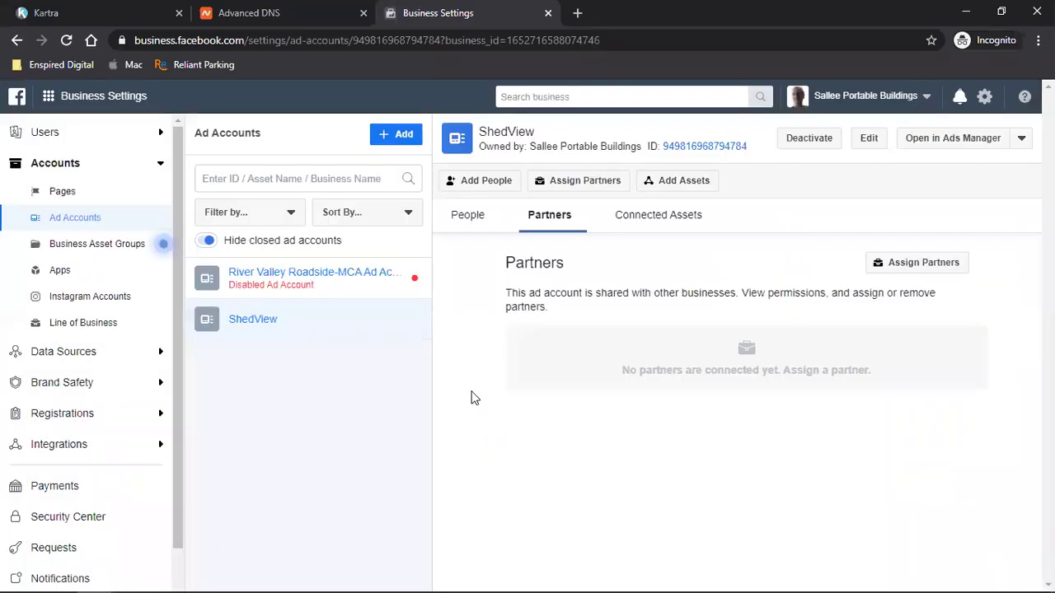
- Start sharing the ShedView ad account with a partner and enable Manage Ad Account access
click(402, 135)
click(887, 267)
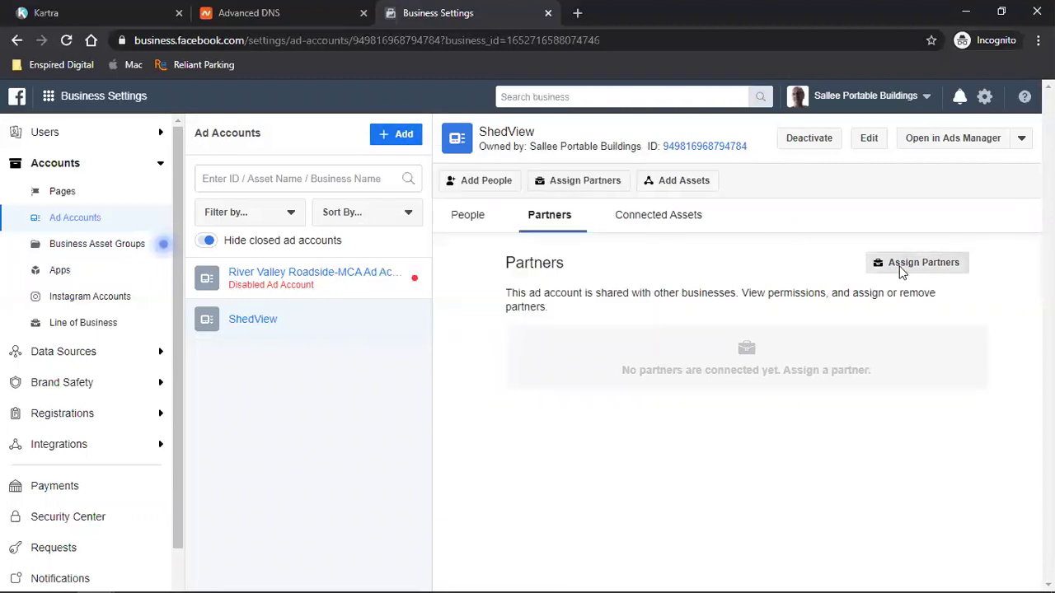
click(516, 281)
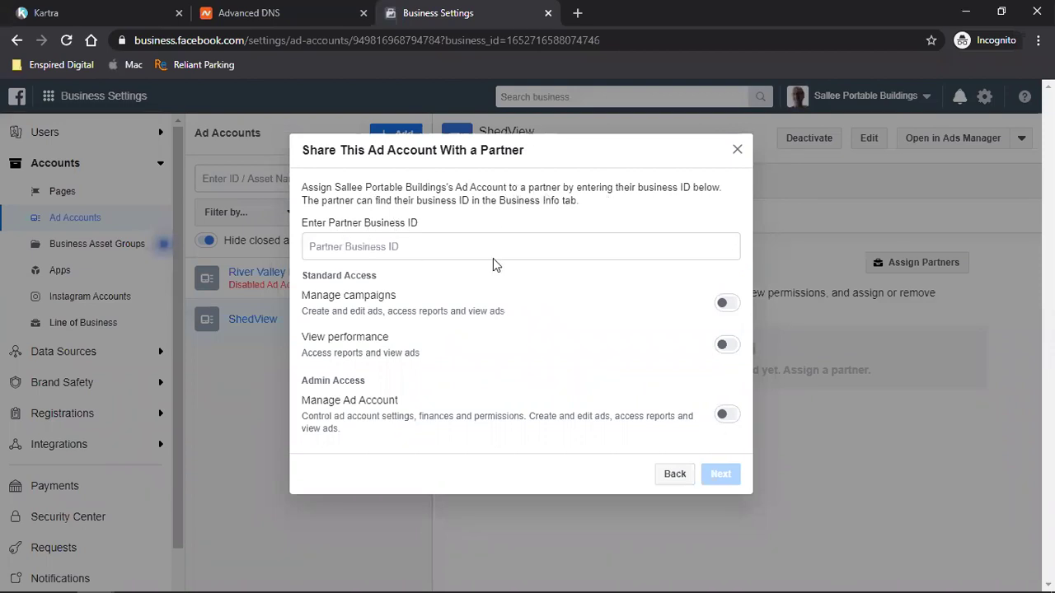
click(728, 418)
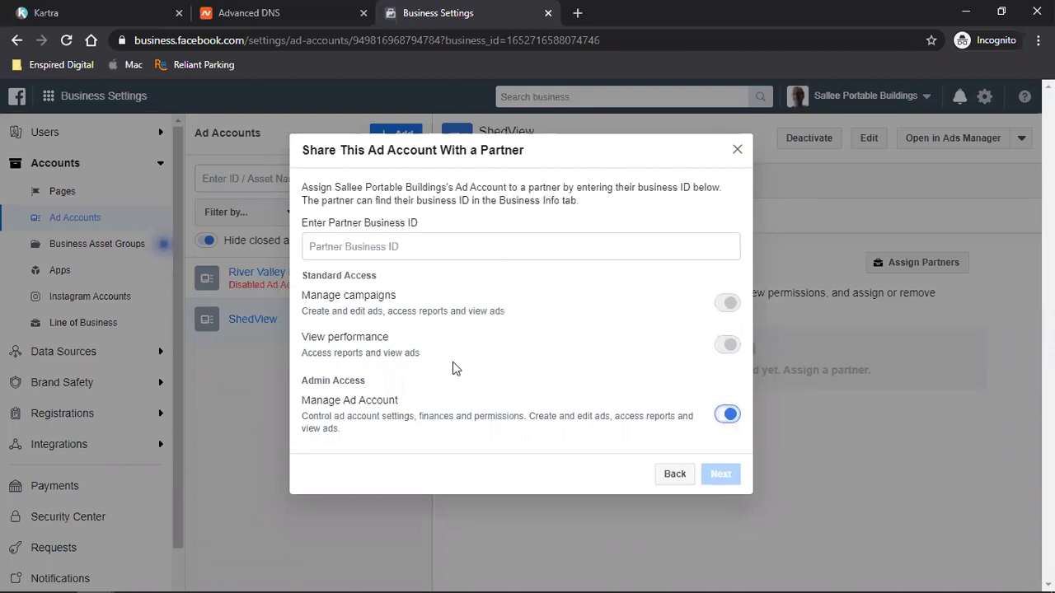
- Enter the copied Digtial Agency Blueprint ID as Partner Business ID and submit; it's rejected as invalid
mouse_move(182, 577)
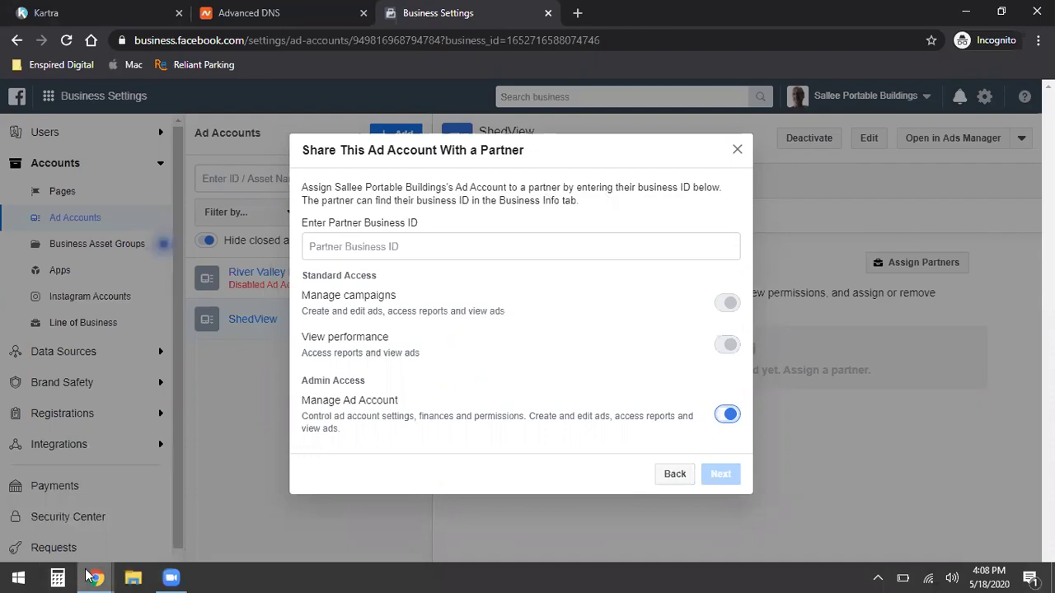
mouse_move(92, 577)
click(221, 481)
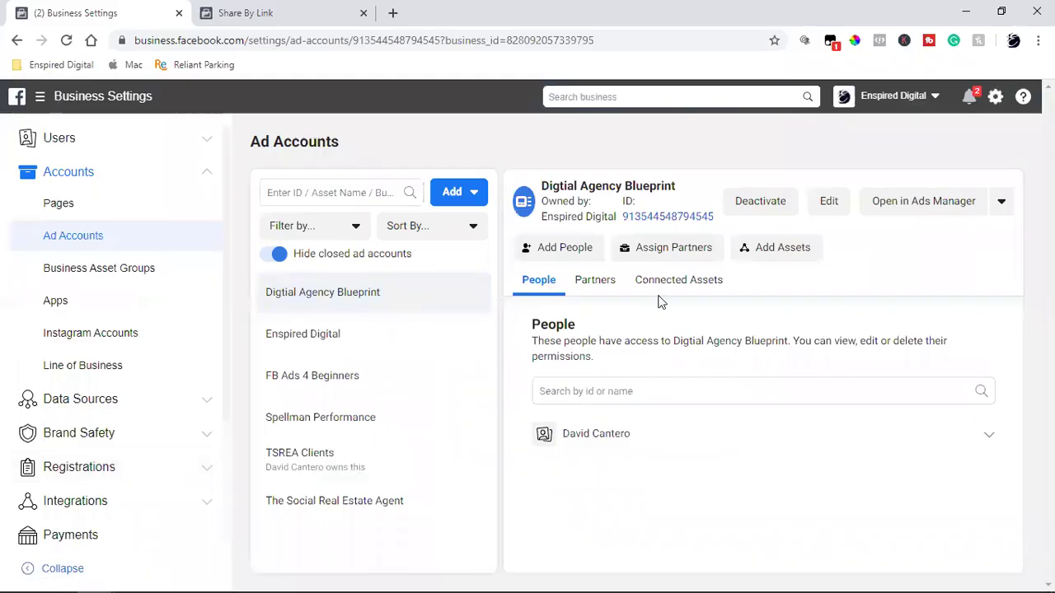
click(684, 225)
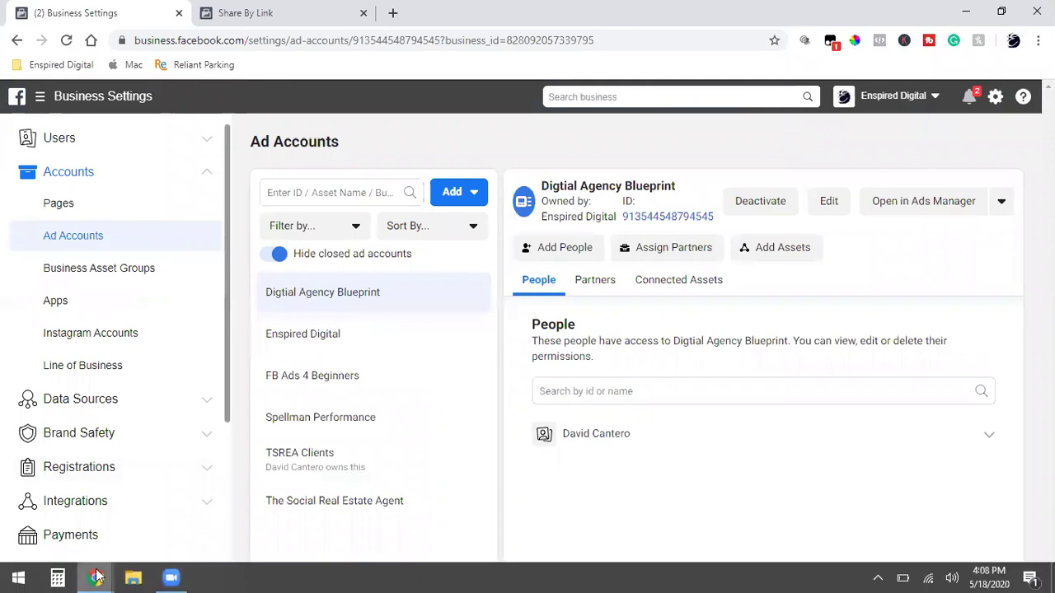
mouse_move(96, 577)
click(82, 511)
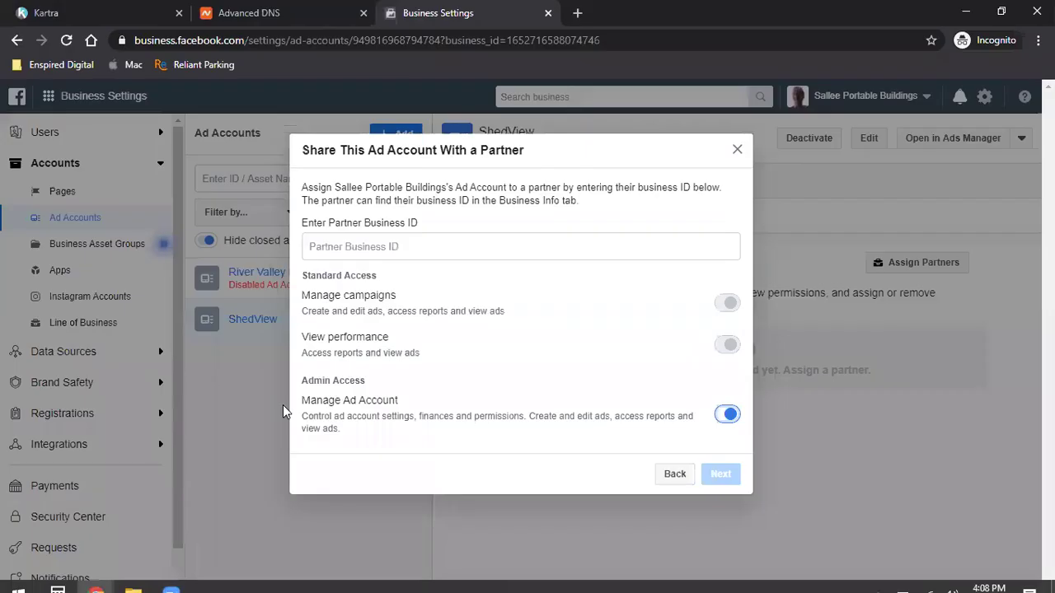
click(383, 249)
key(ctrl+v)
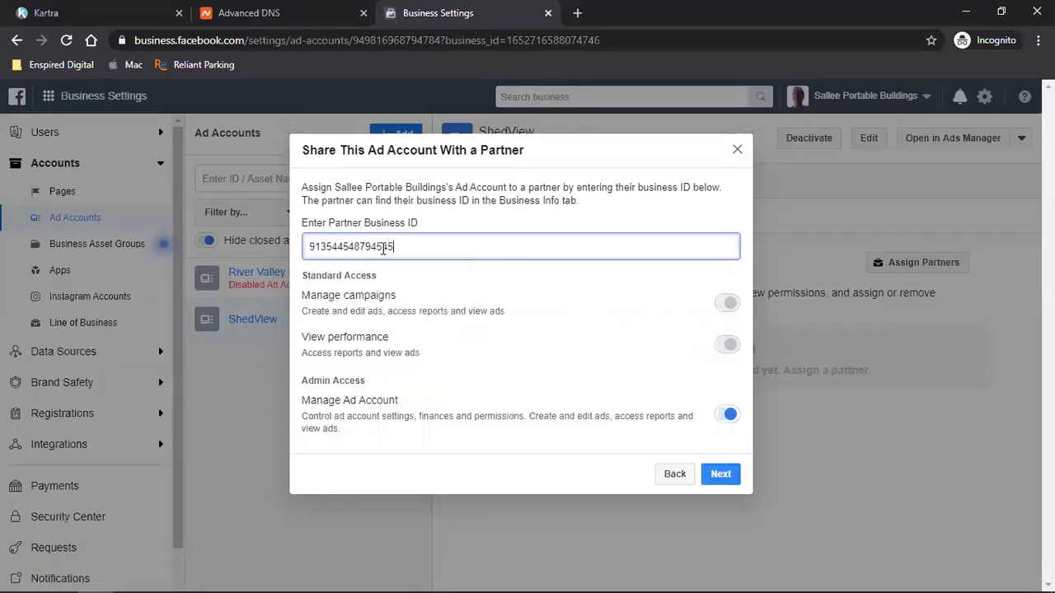
click(728, 479)
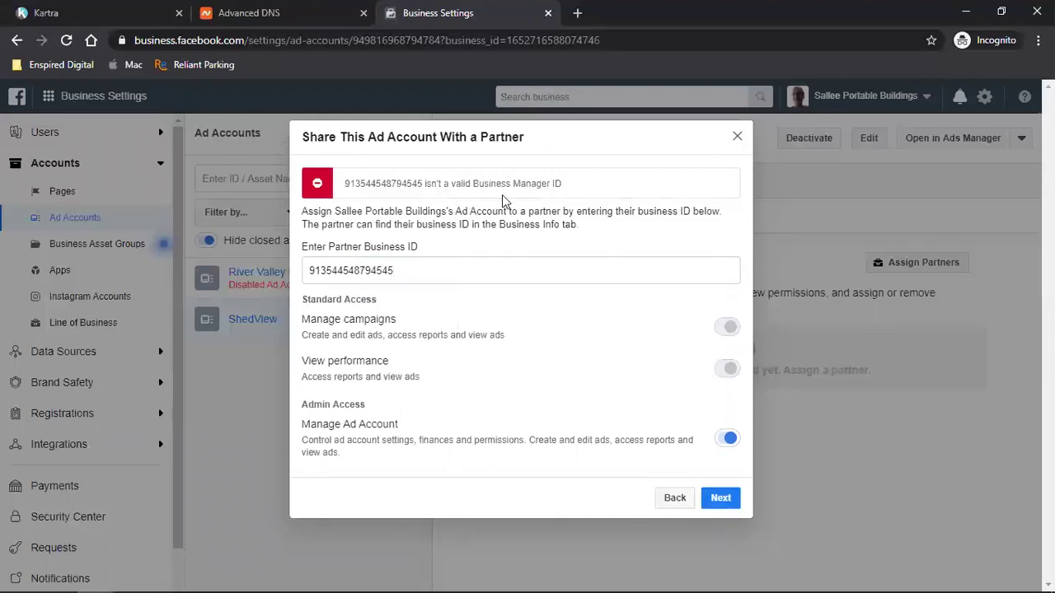
key(alt+Tab)
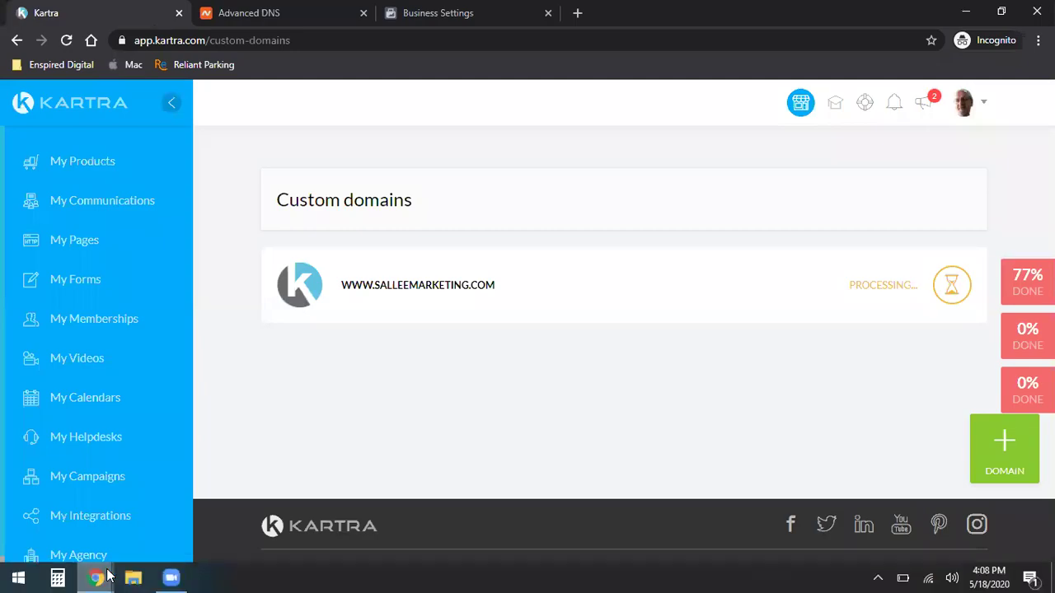
- Replace the partner ID with the Enspired Digital ad account ID and submit; it's rejected
mouse_move(107, 577)
click(183, 506)
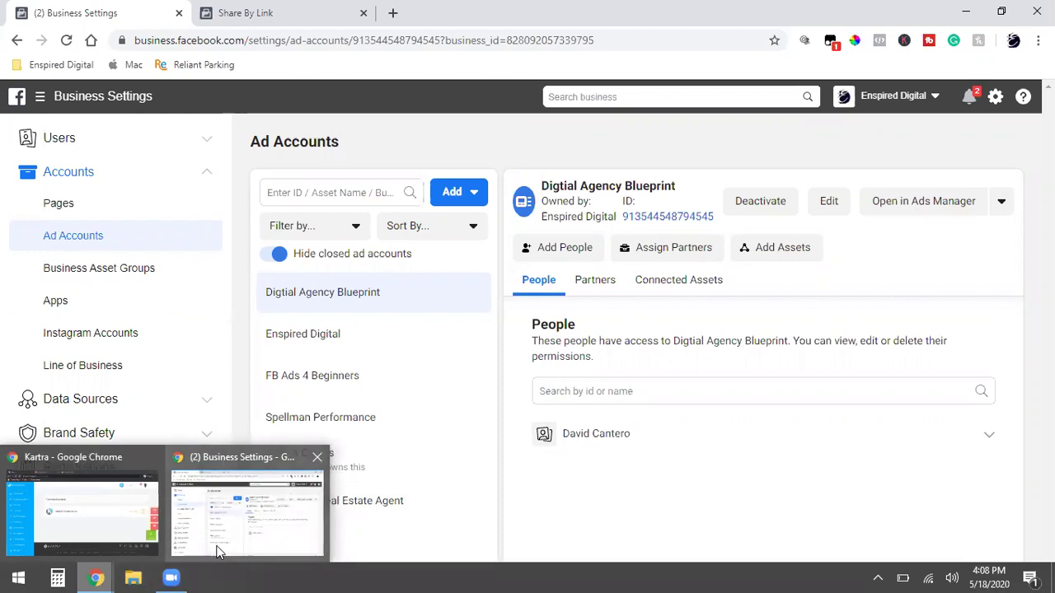
click(402, 335)
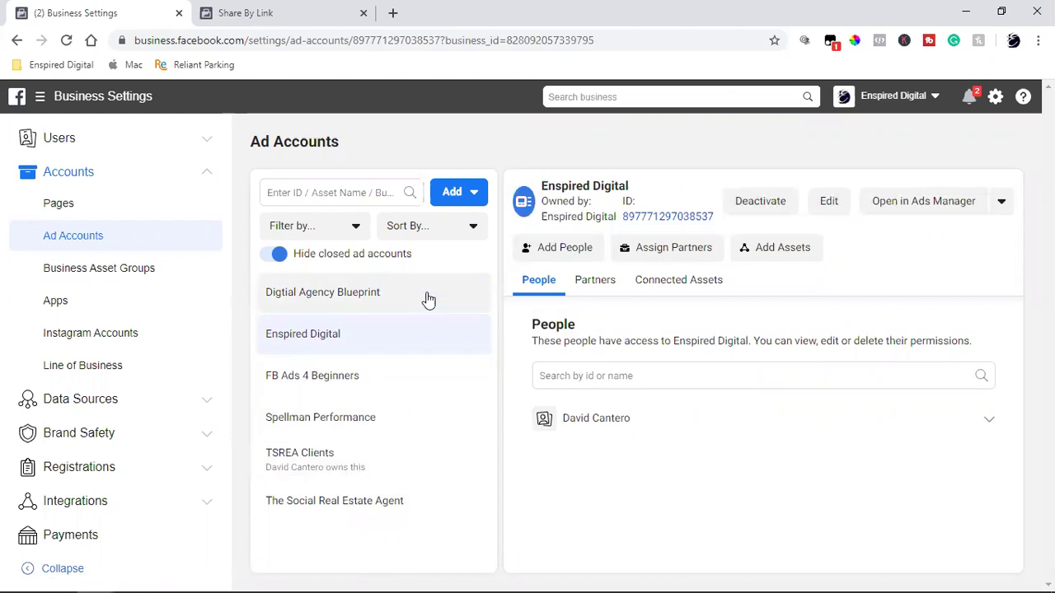
click(641, 218)
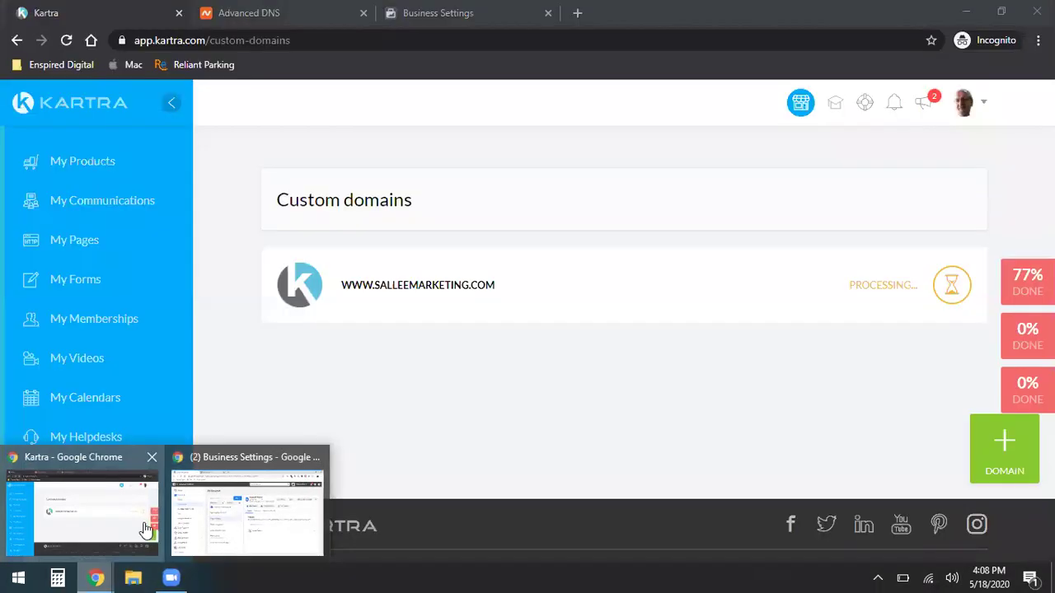
click(147, 532)
click(416, 9)
double_click(362, 271)
key(ctrl+v)
click(721, 497)
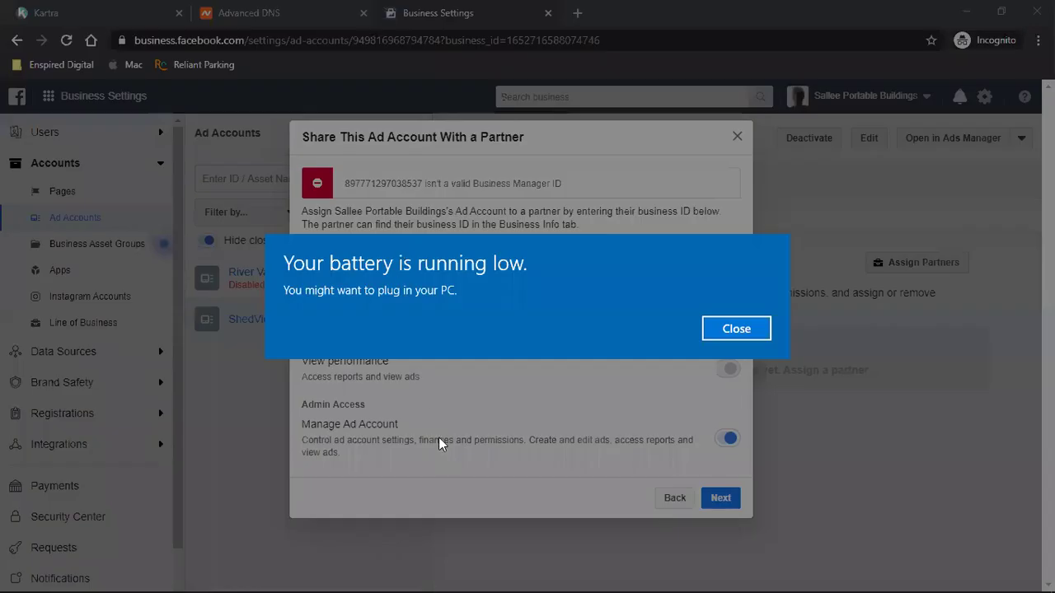
click(736, 328)
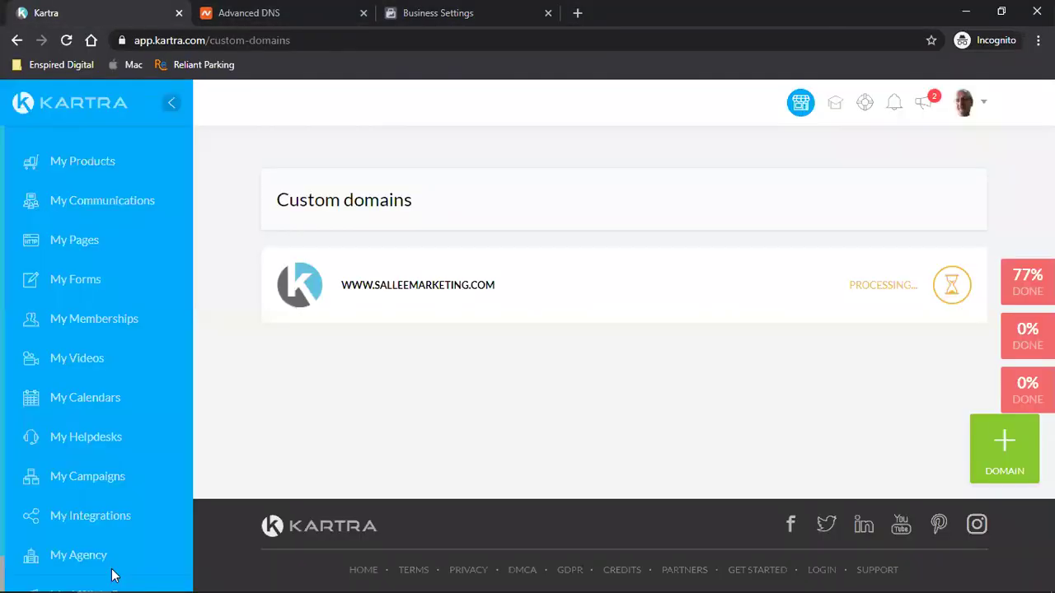
- Paste the TSREA Clients ad account ID as partner ID and submit; also rejected
click(110, 10)
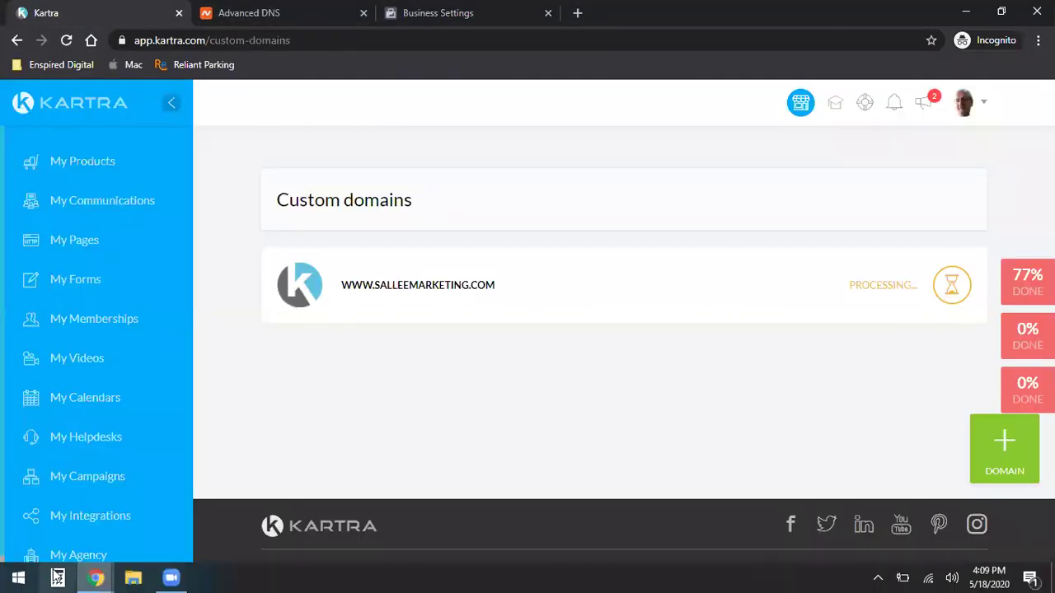
mouse_move(108, 577)
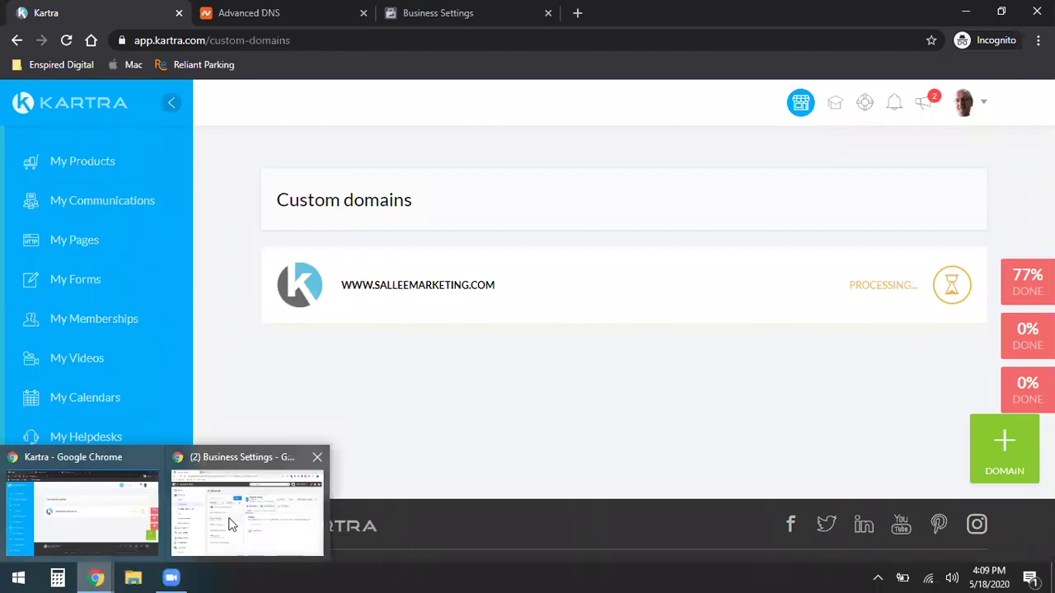
click(231, 523)
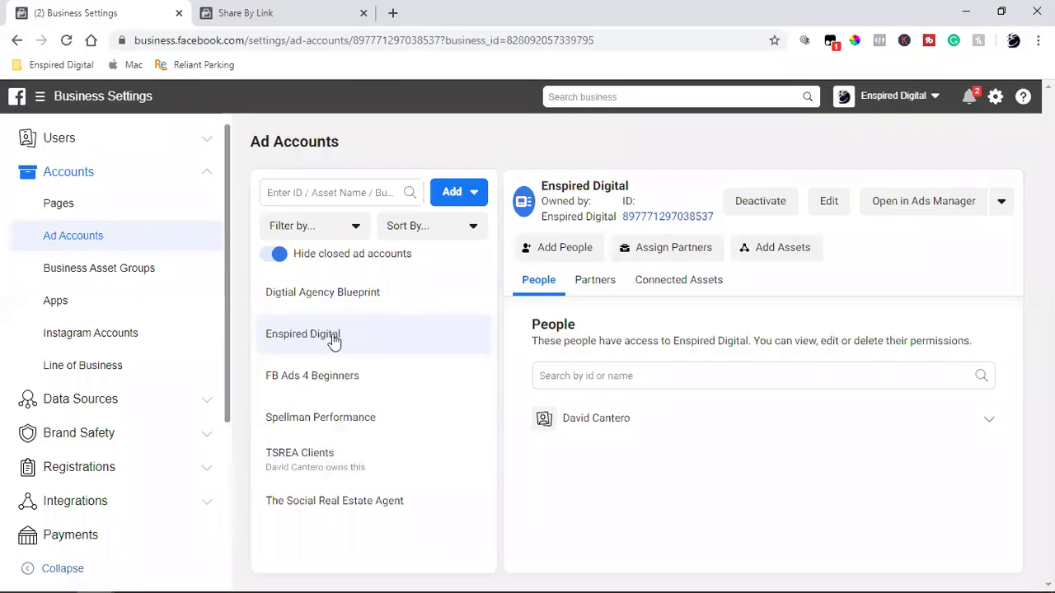
click(416, 459)
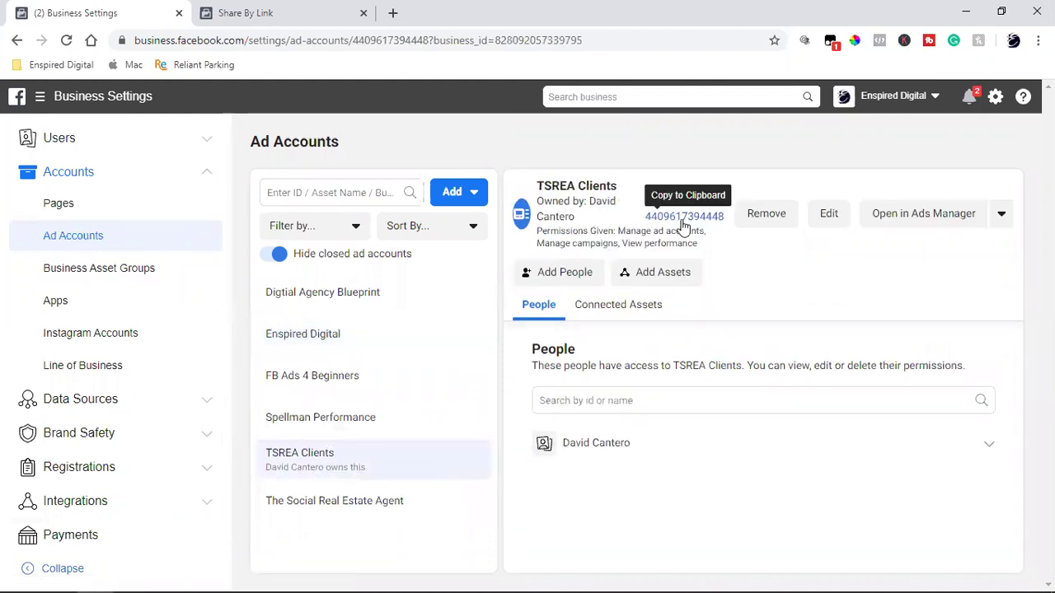
click(682, 219)
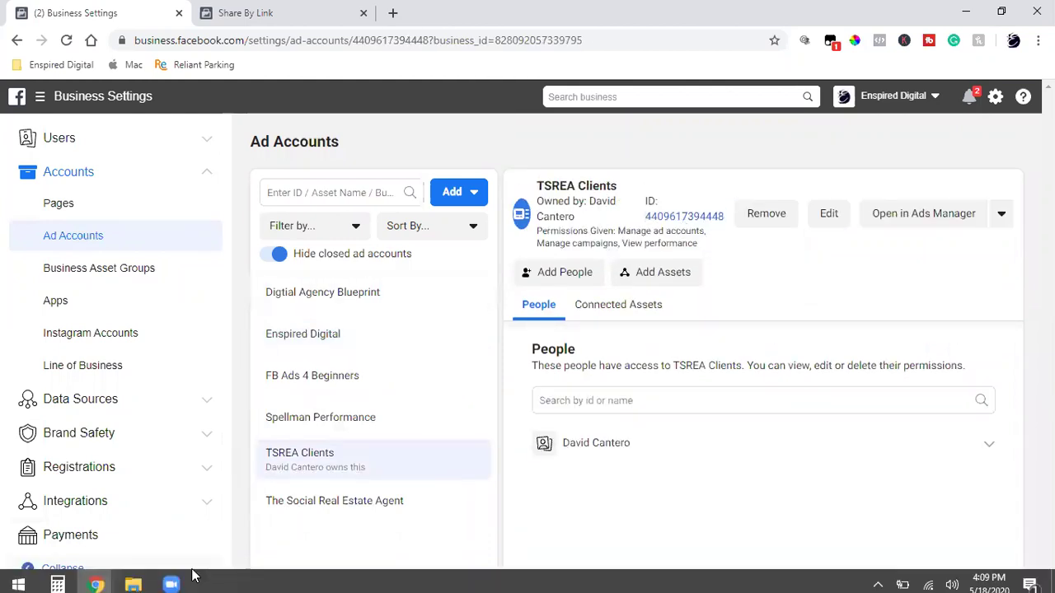
mouse_move(95, 577)
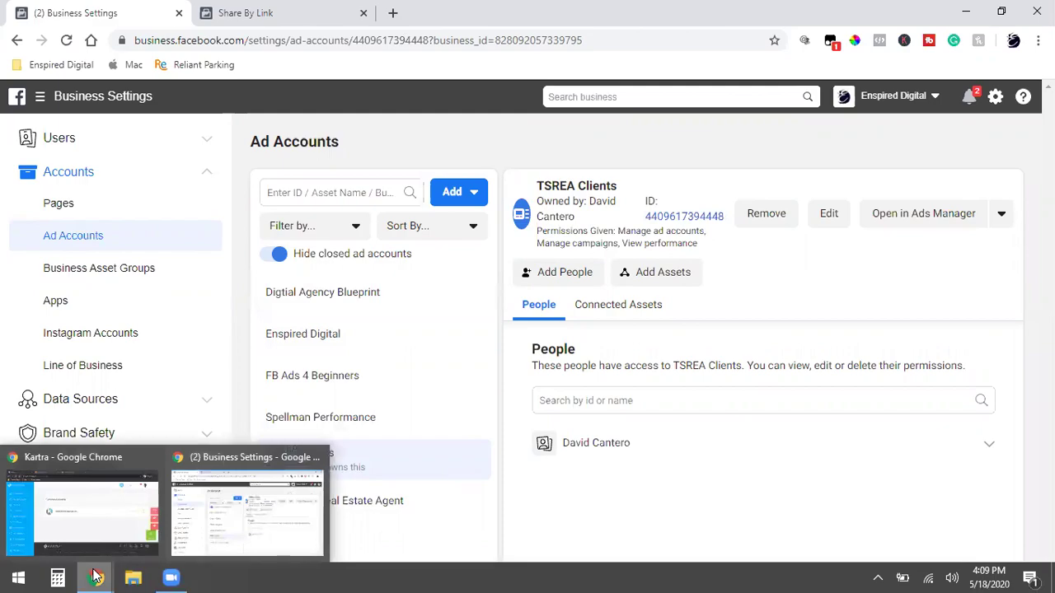
click(97, 539)
click(421, 6)
triple_click(429, 284)
click(433, 273)
double_click(434, 271)
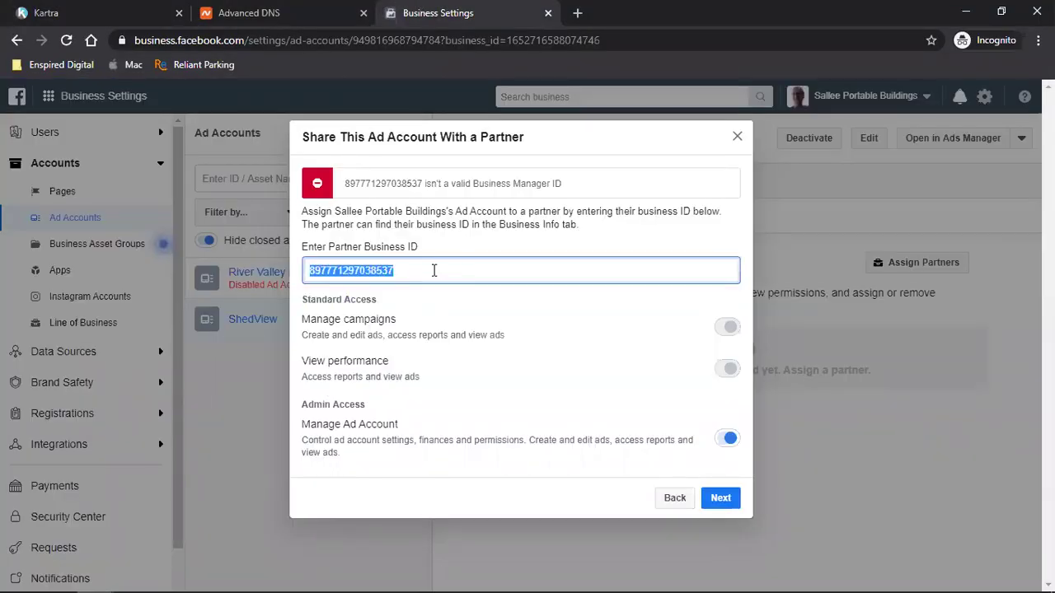
key(ctrl+v)
click(724, 500)
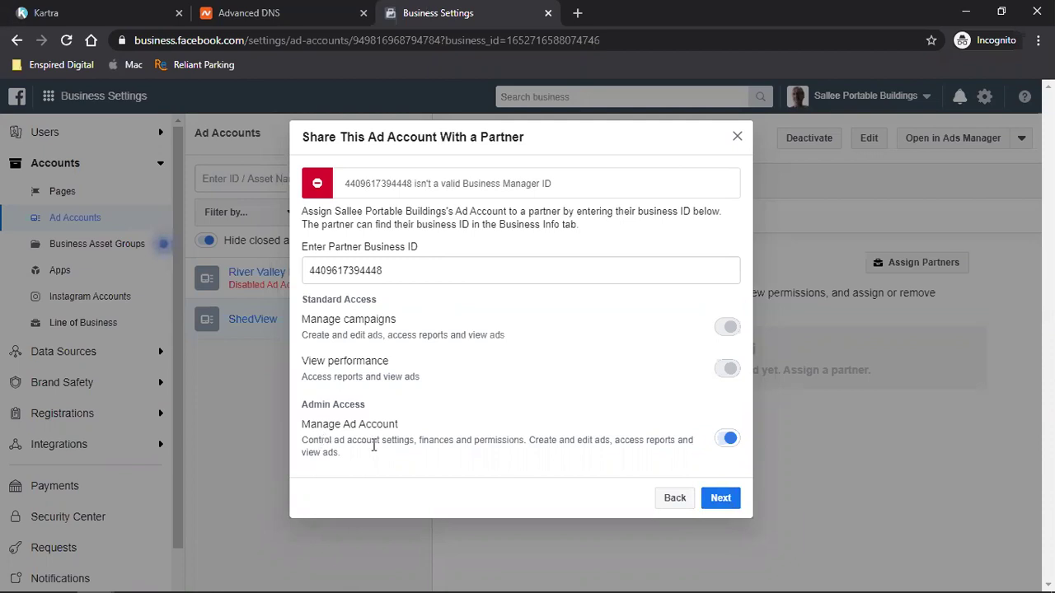
- Check the Kartra and DNS tabs, ending on Kartra's Custom domains page
click(168, 8)
click(269, 8)
click(412, 9)
click(137, 6)
mouse_move(130, 577)
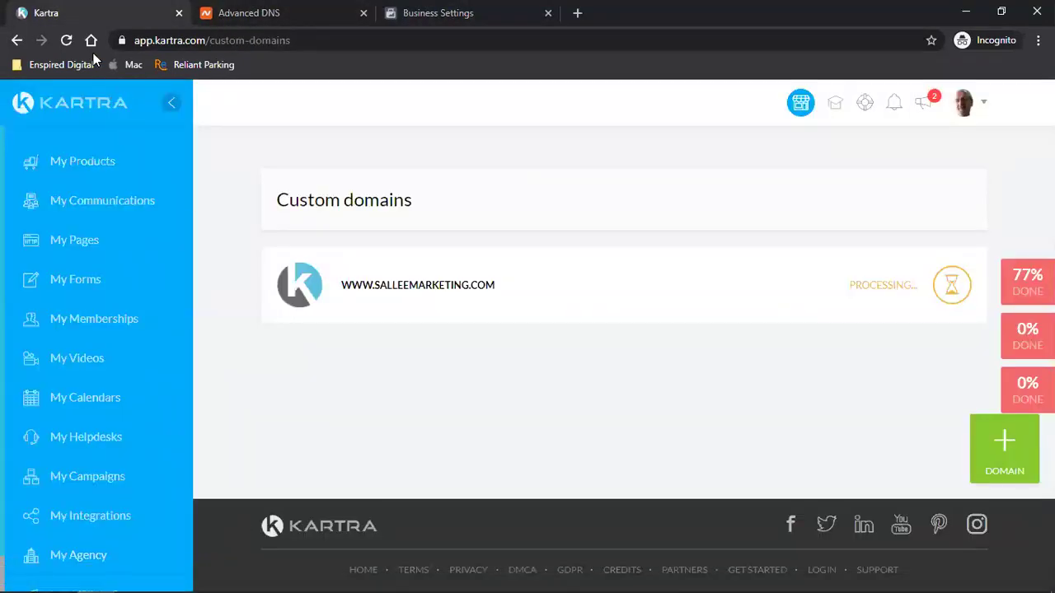
click(67, 41)
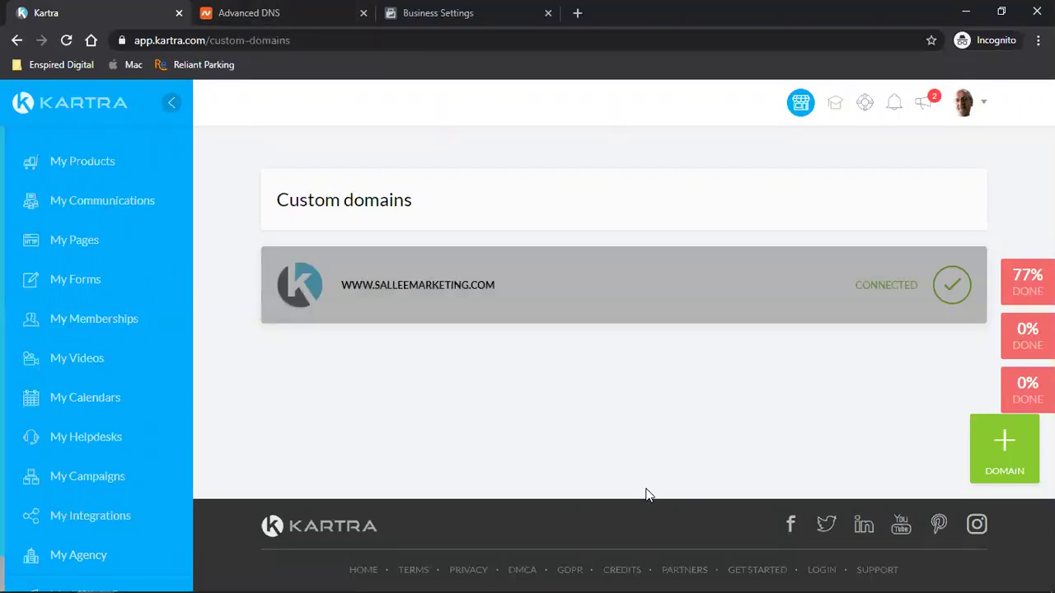
click(249, 12)
scroll(824, 247, up, 4)
mouse_move(915, 159)
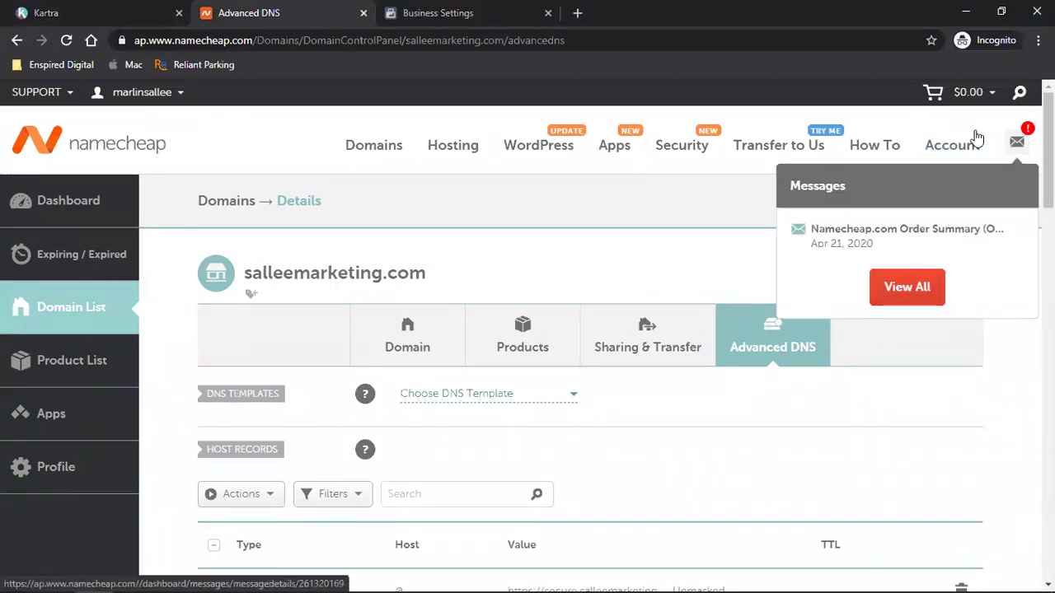
mouse_move(983, 99)
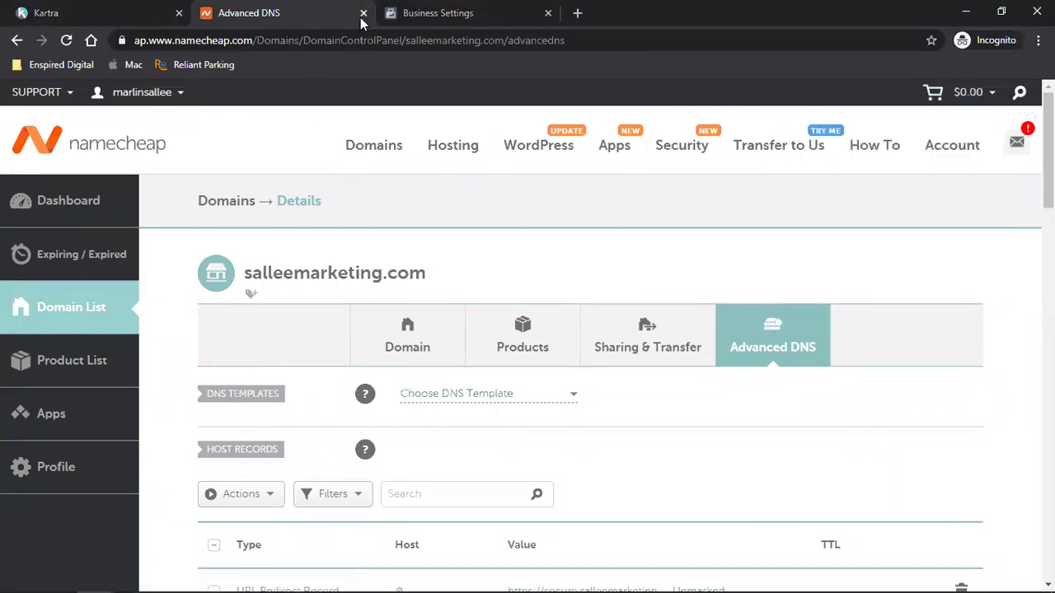
key(ctrl+w)
click(119, 13)
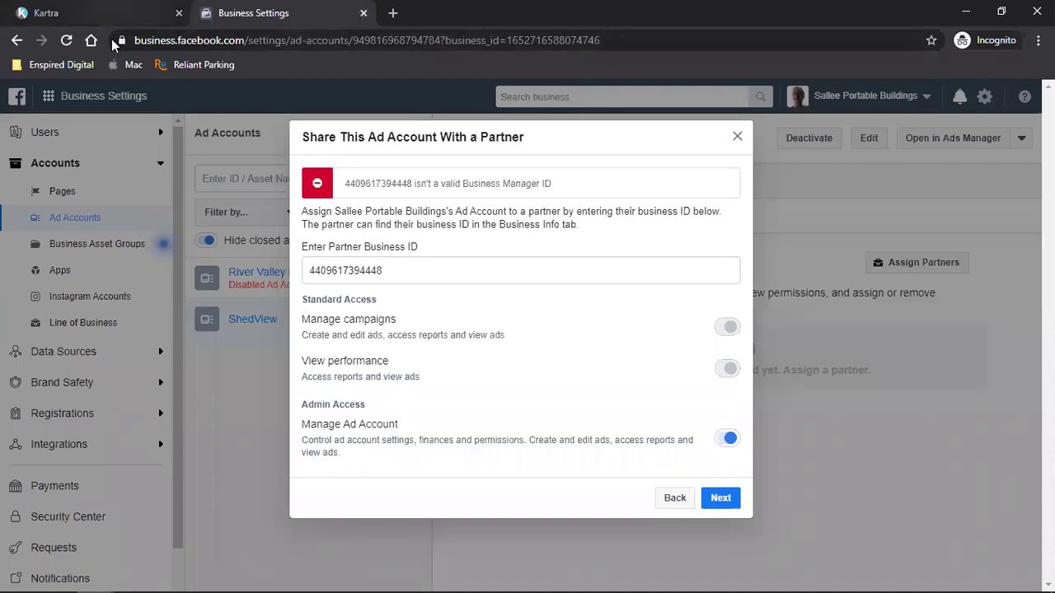
click(71, 240)
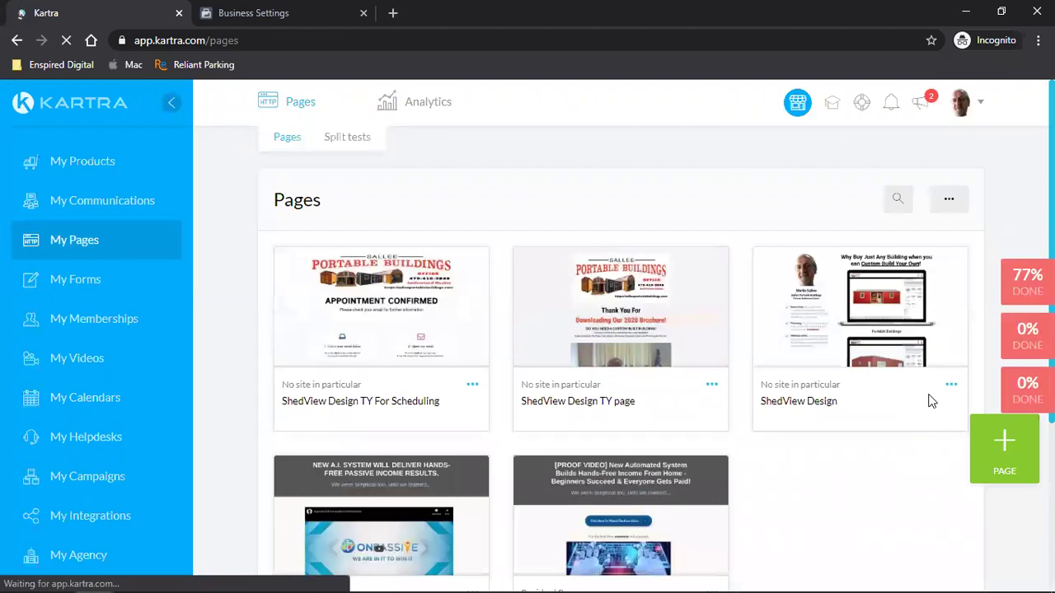
- Publish ShedView Design as a direct link on salleemarketing.com with slug 'shedview' replacing ApZ137
click(951, 387)
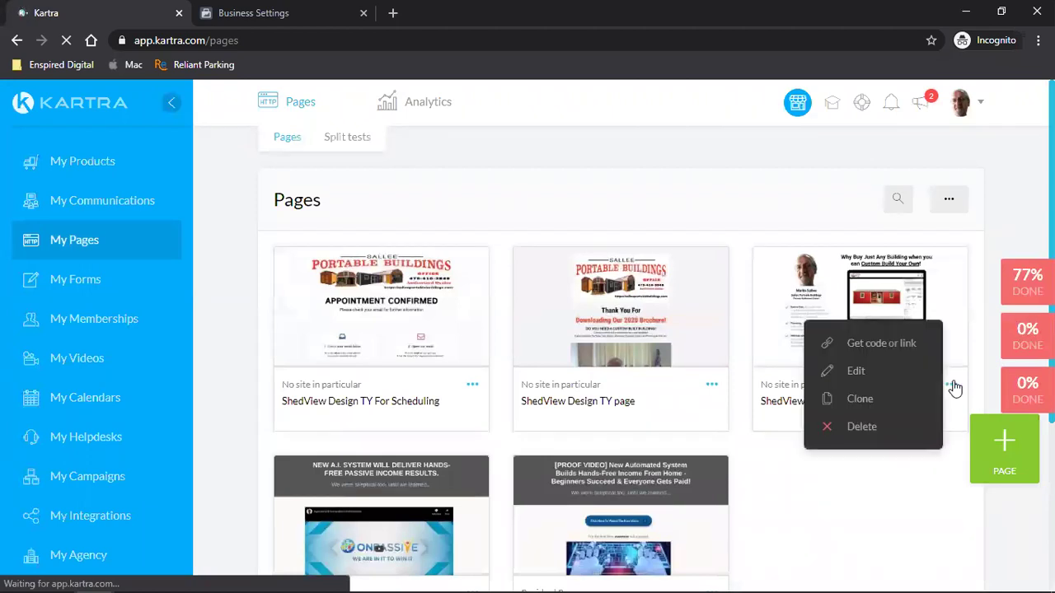
click(877, 344)
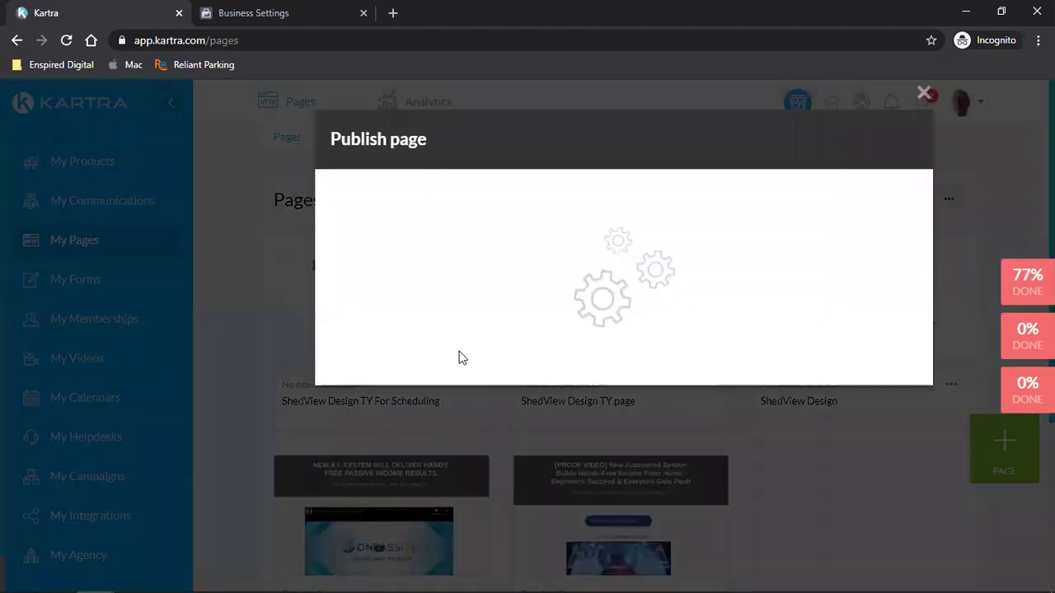
click(406, 307)
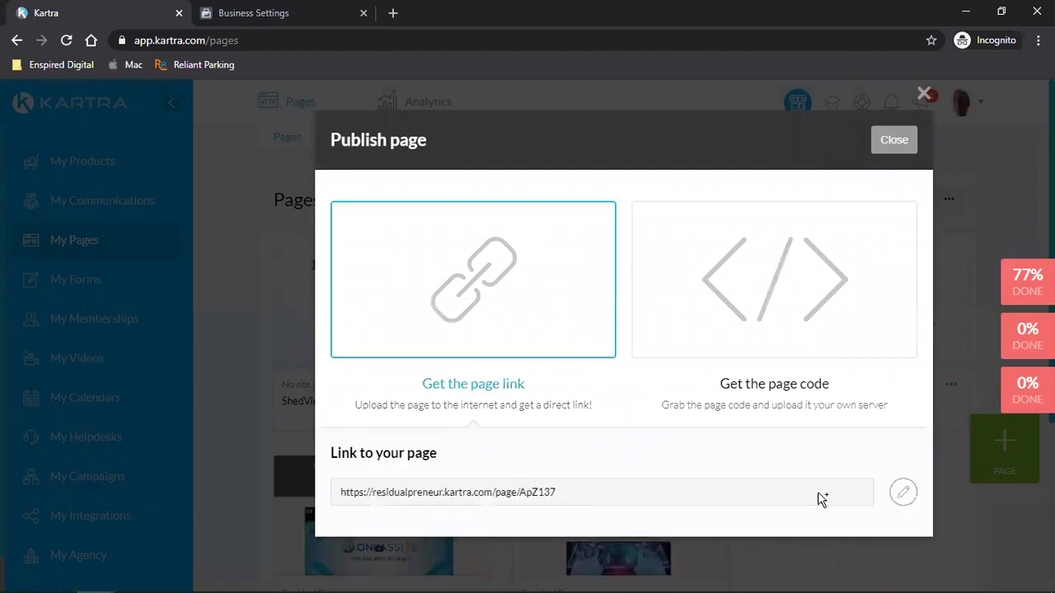
click(901, 493)
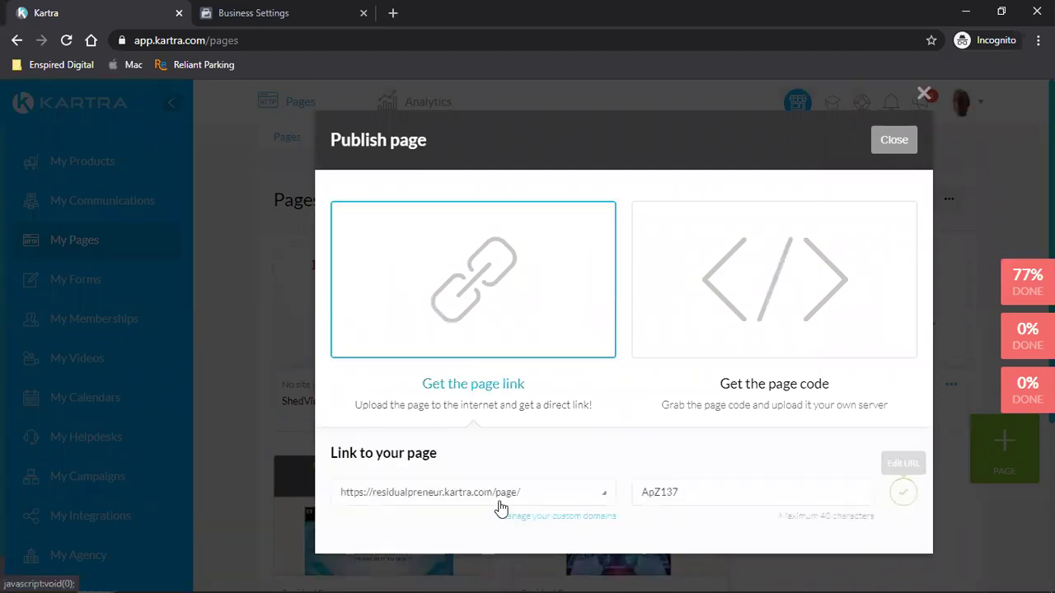
click(413, 493)
click(345, 549)
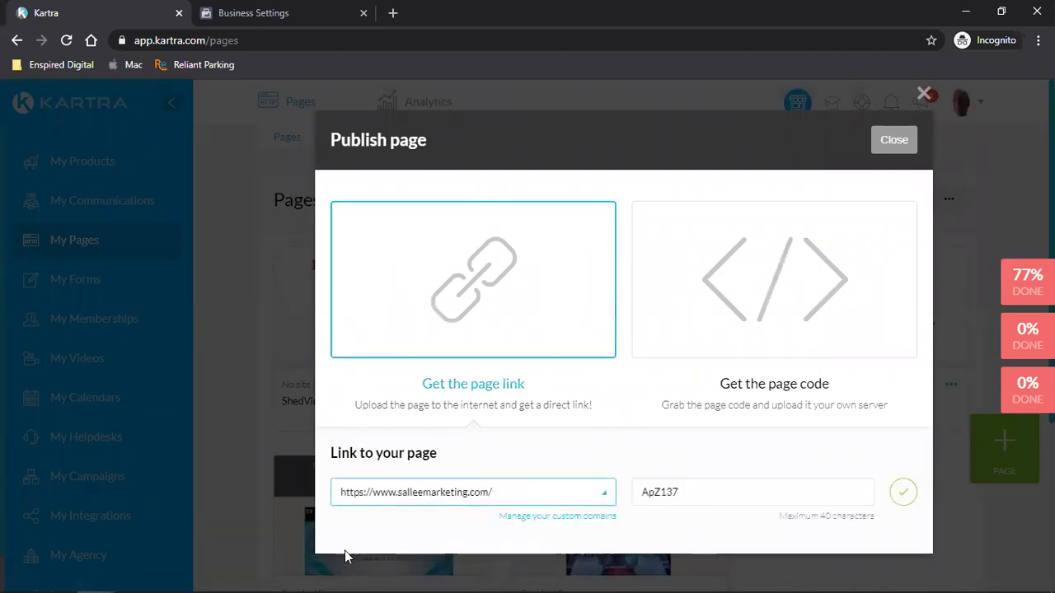
double_click(703, 493)
key(BackSpace)
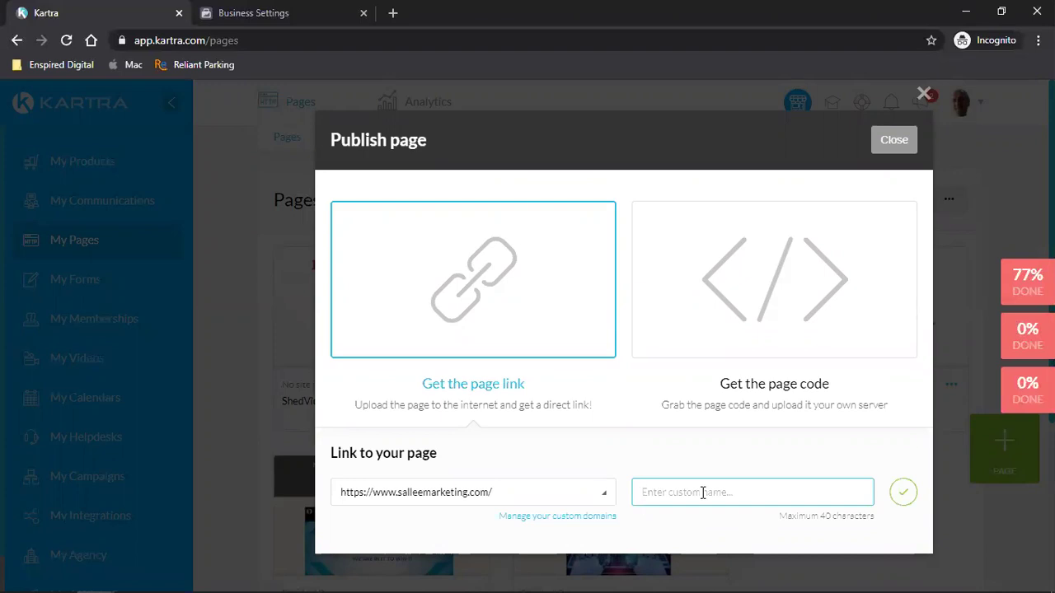
text(shedview)
click(898, 496)
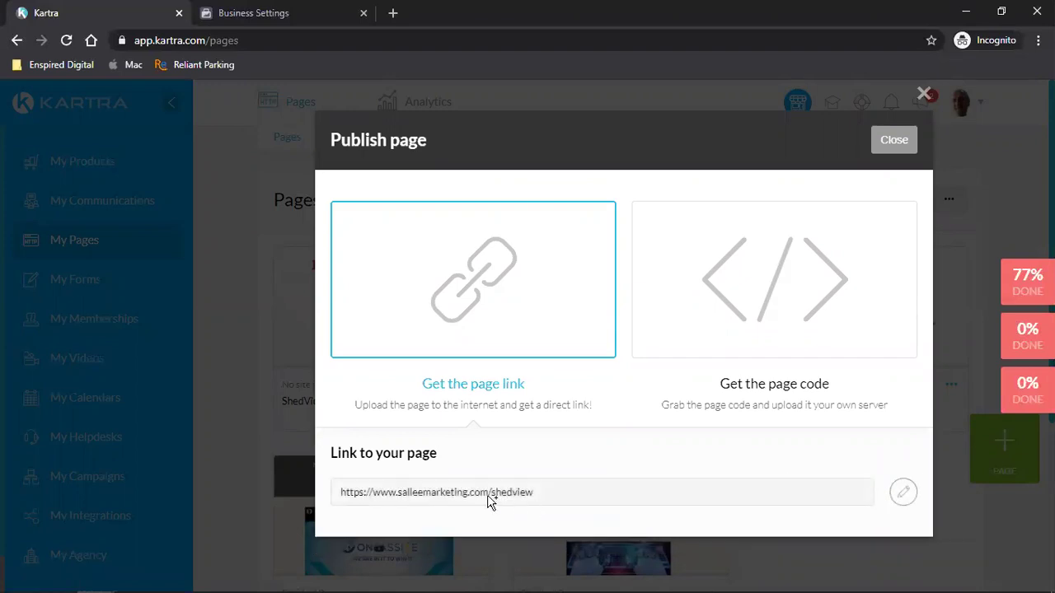
triple_click(445, 500)
right_click(445, 499)
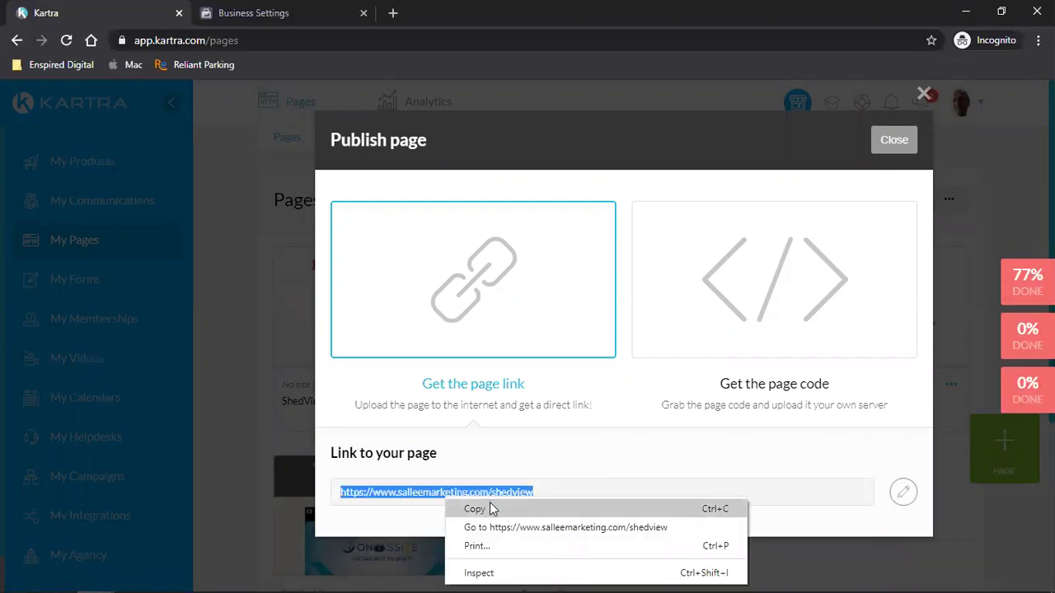
click(490, 509)
click(393, 12)
- Load salleemarketing.com/shedview, showing the 'Why Buy Just Any Building' page
key(ctrl+v)
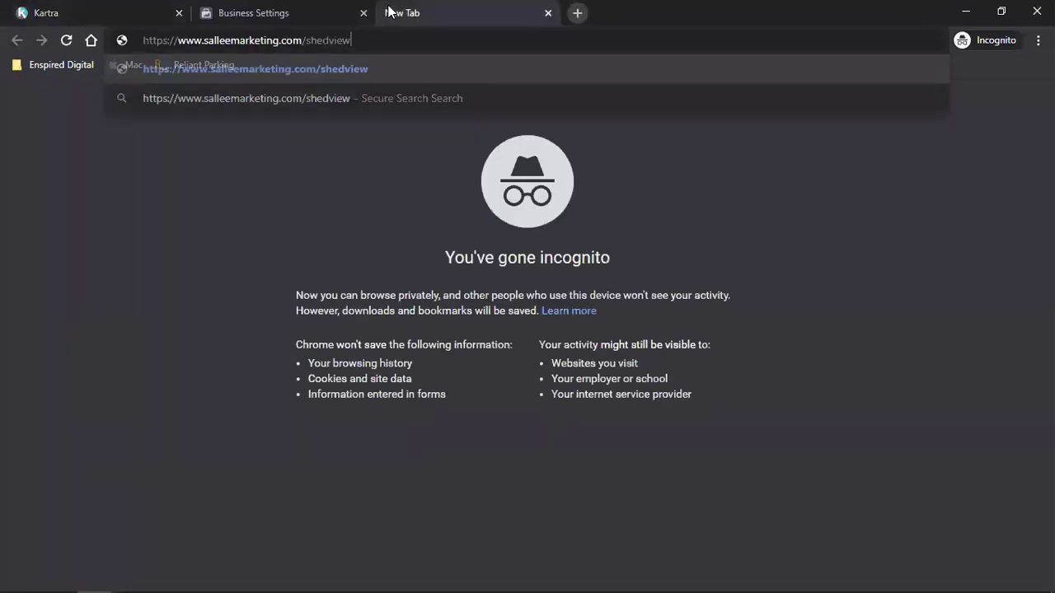
key(Return)
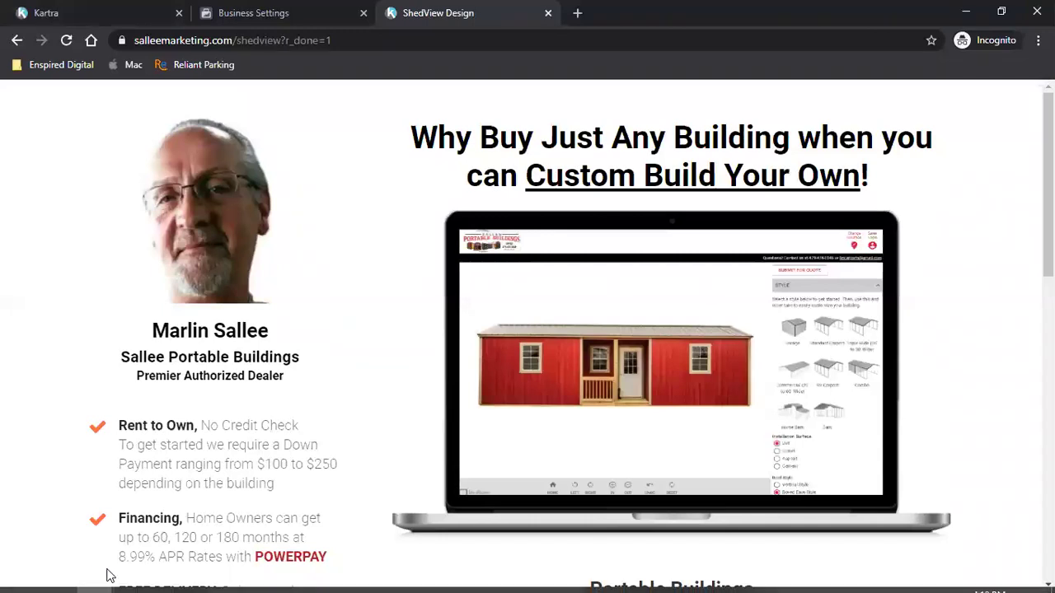
mouse_move(105, 577)
- Switch Google to the agency account and open its Gmail
click(224, 530)
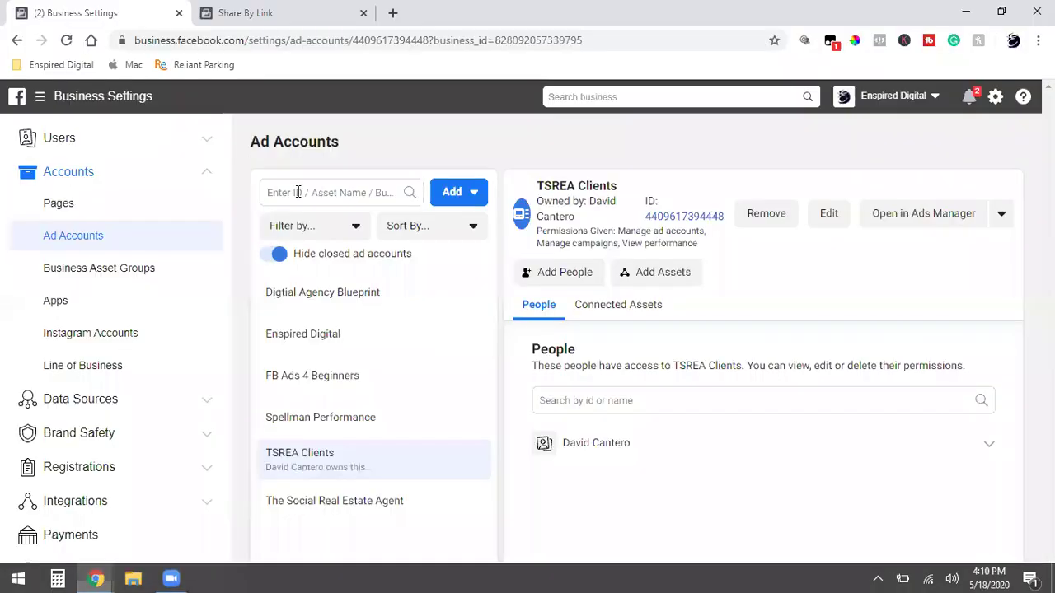
click(393, 13)
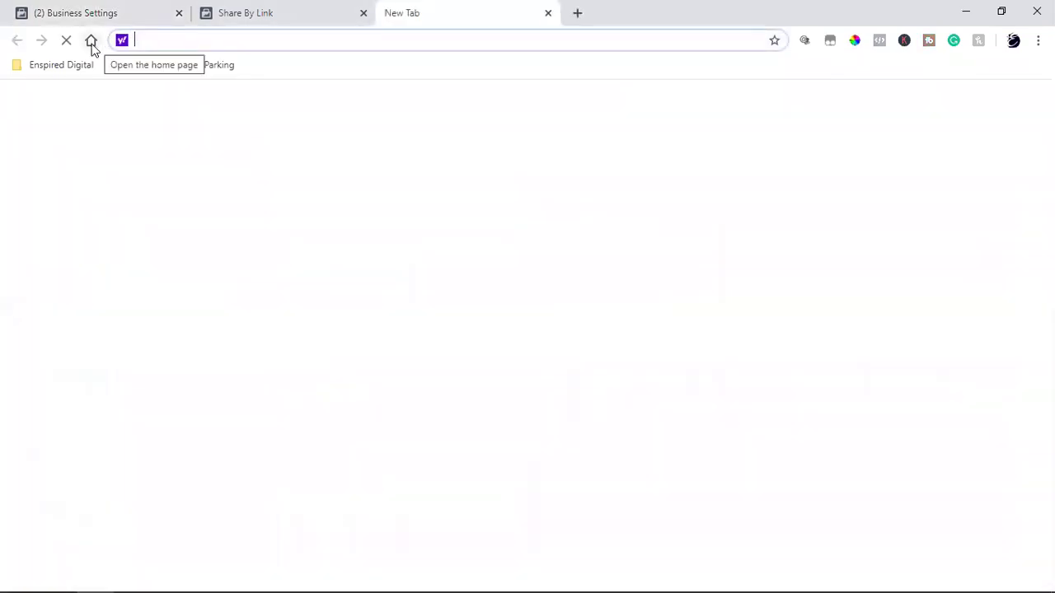
click(91, 40)
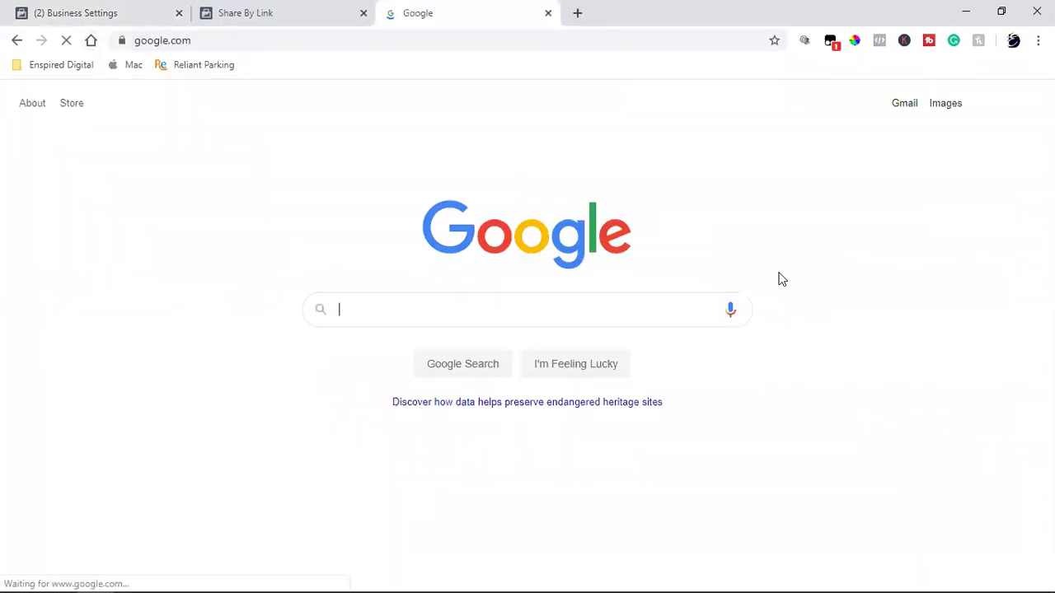
click(1019, 107)
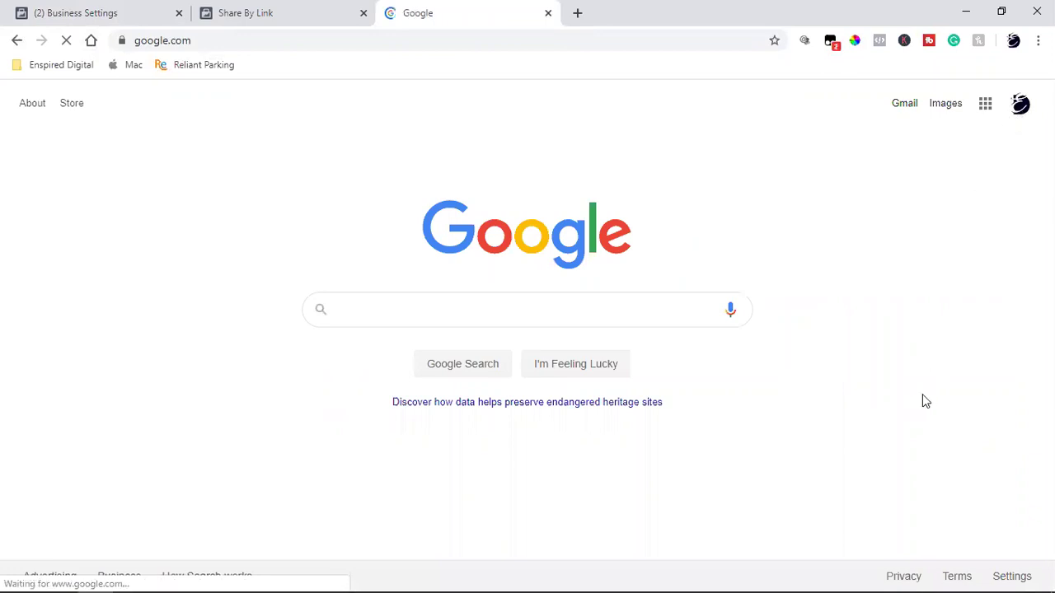
click(899, 424)
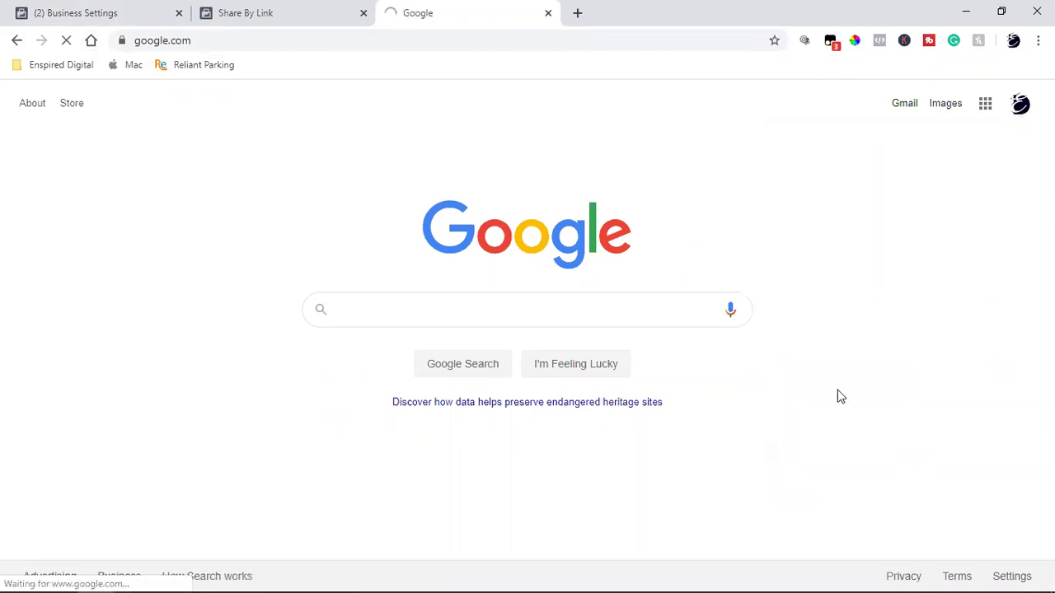
click(909, 106)
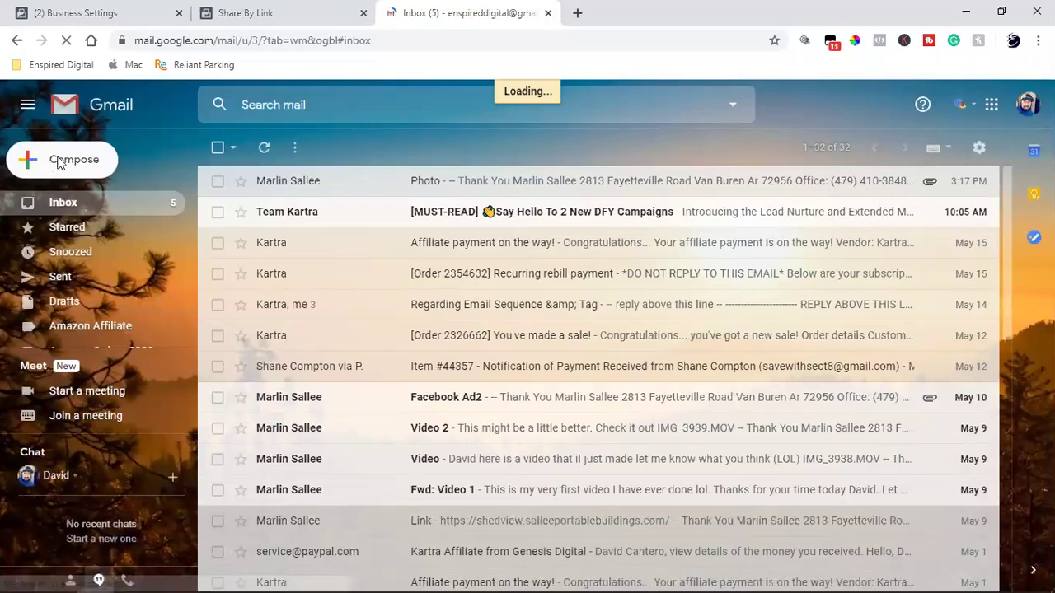
- Send a contact an email with subject 'Link' containing the shedview URL as a hyperlink
click(363, 13)
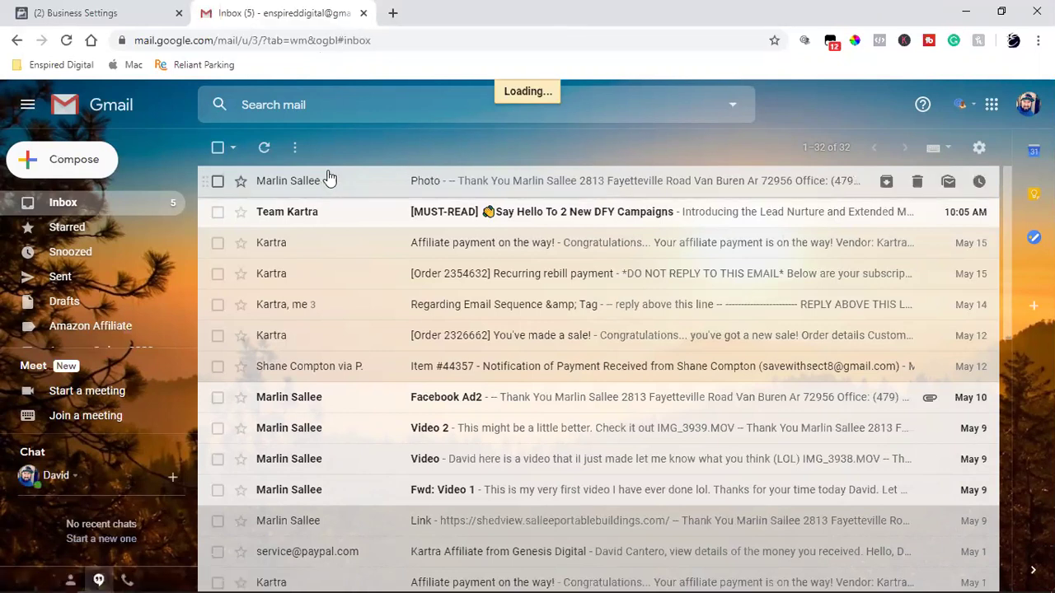
key(c)
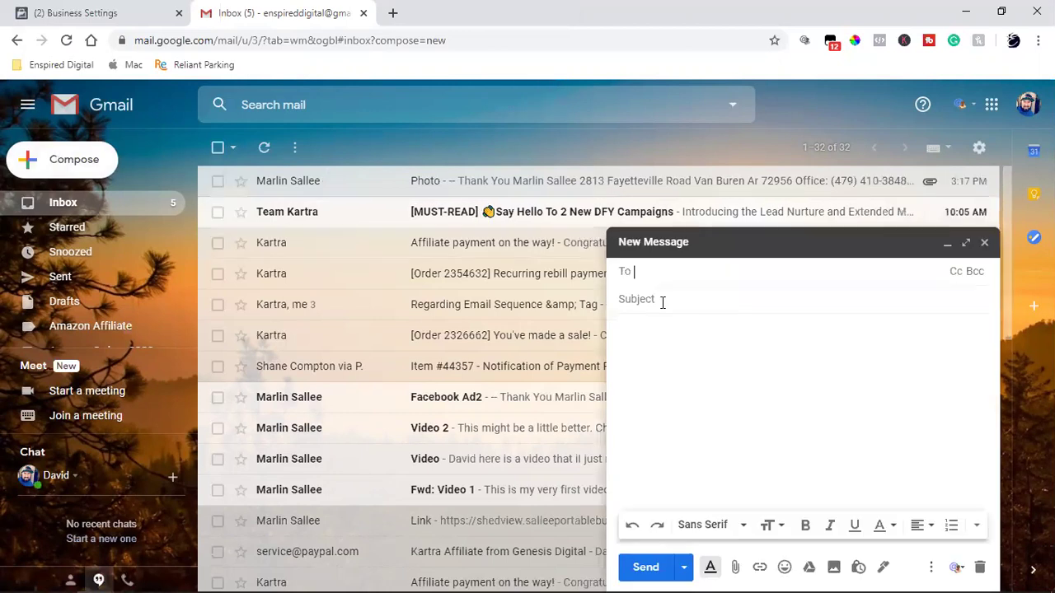
text(ma)
click(715, 303)
click(713, 295)
text(Link)
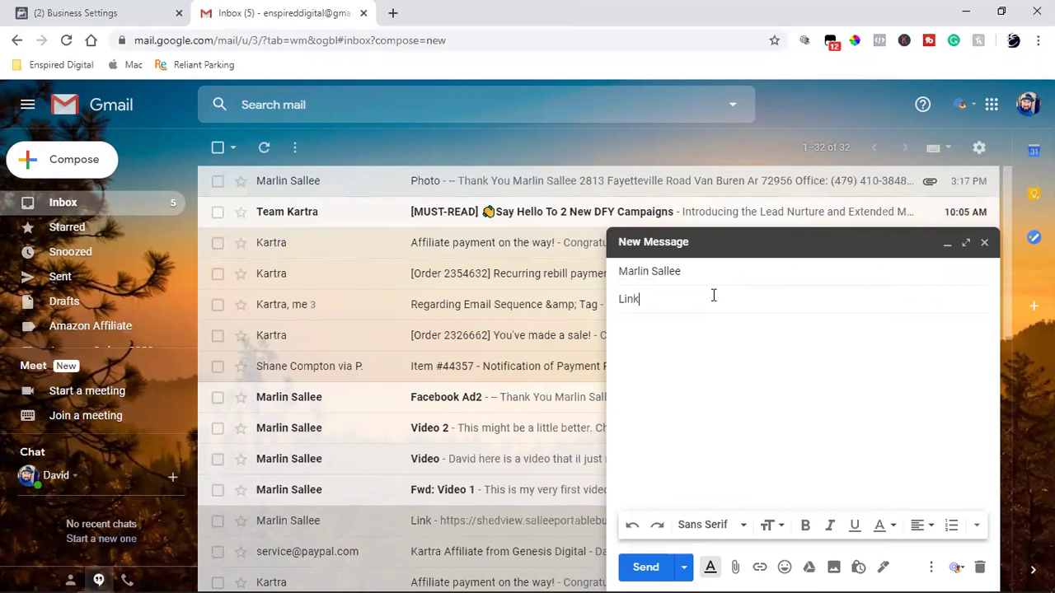
key(Tab)
key(ctrl+v)
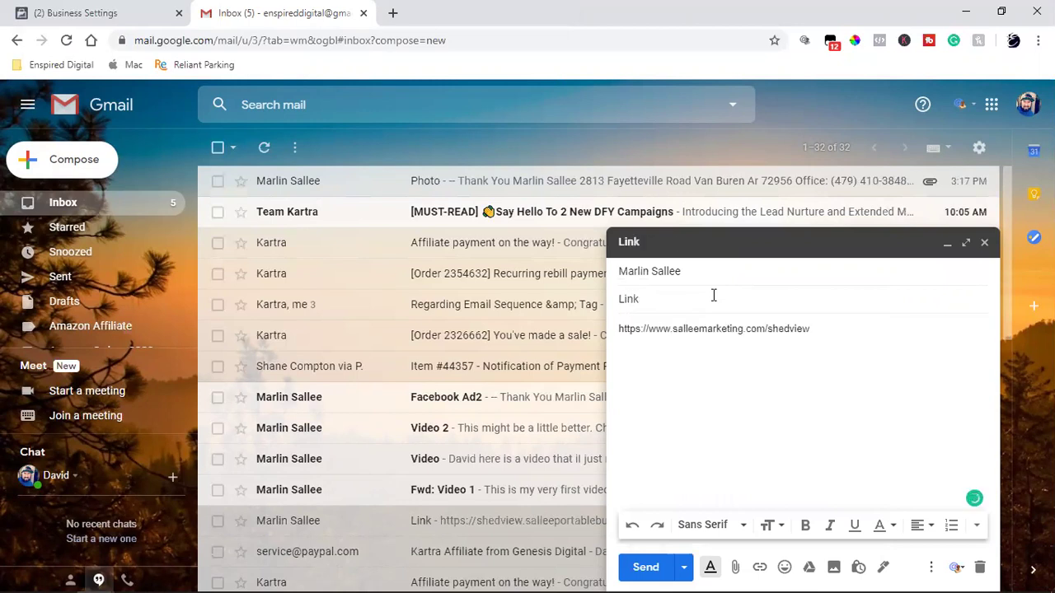
triple_click(719, 329)
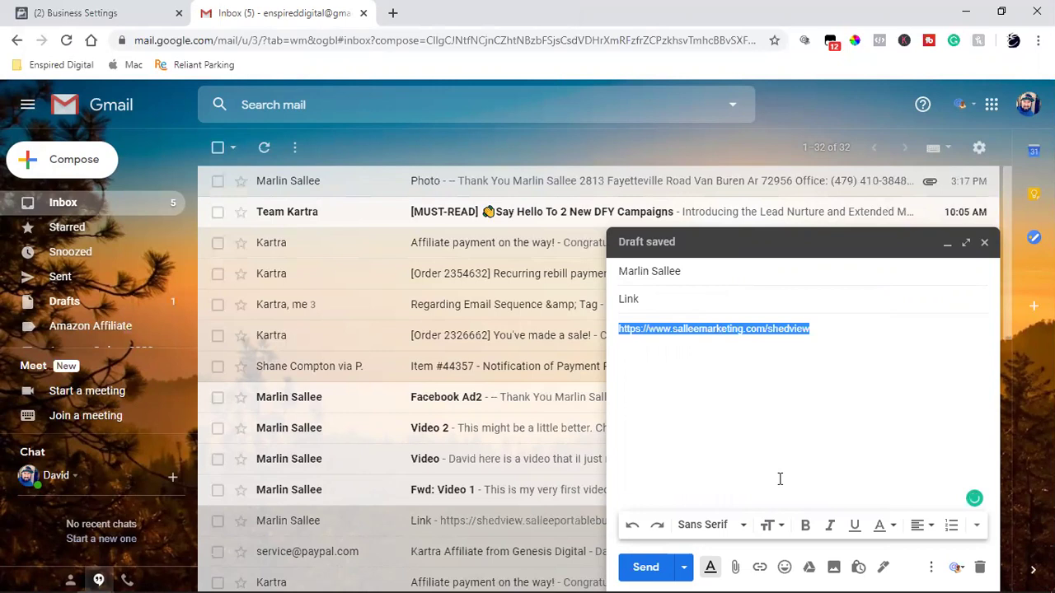
click(759, 567)
click(659, 567)
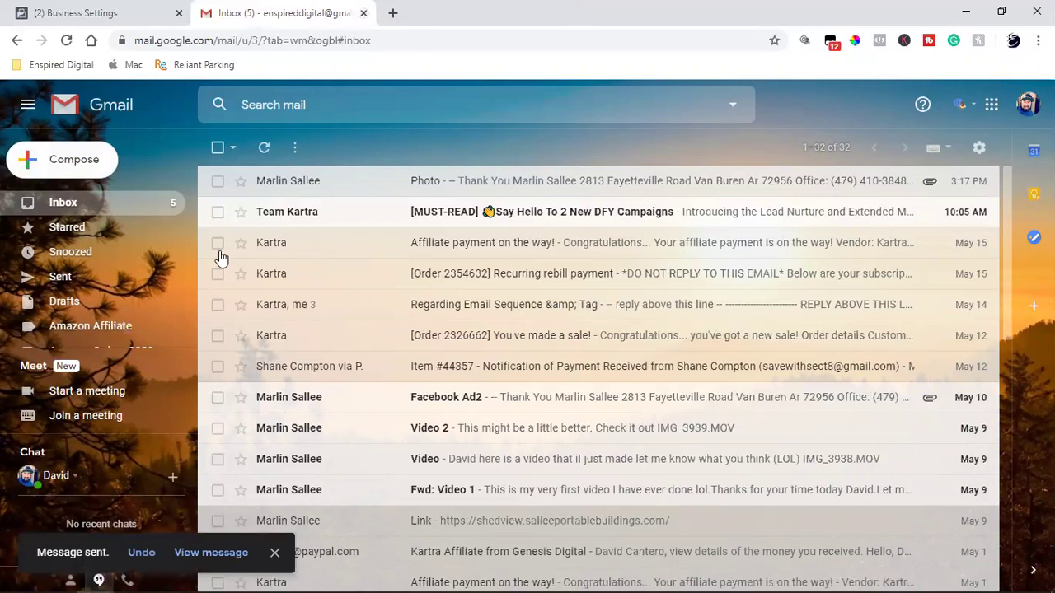
key(ctrl+Page_Up)
mouse_move(96, 577)
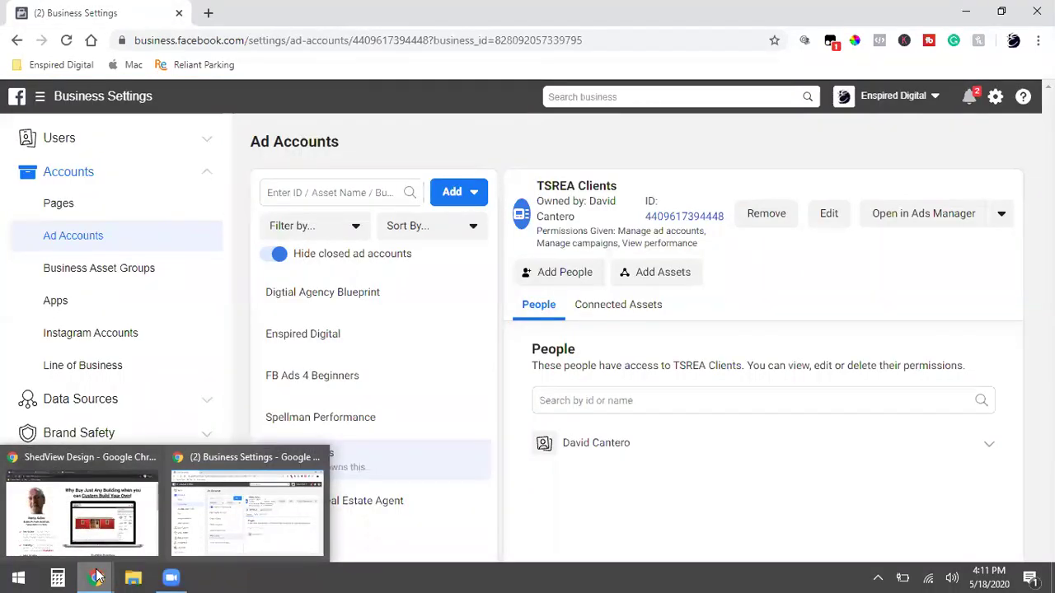
- Close the Share Ad Account dialog and open Ads Manager for the ShedView account
click(86, 511)
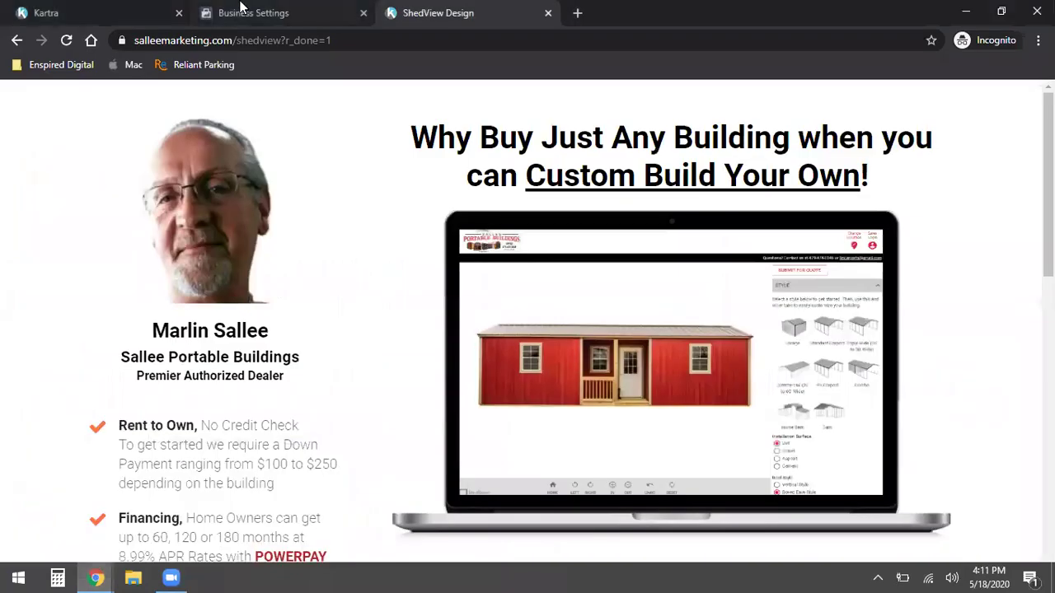
click(240, 7)
click(737, 136)
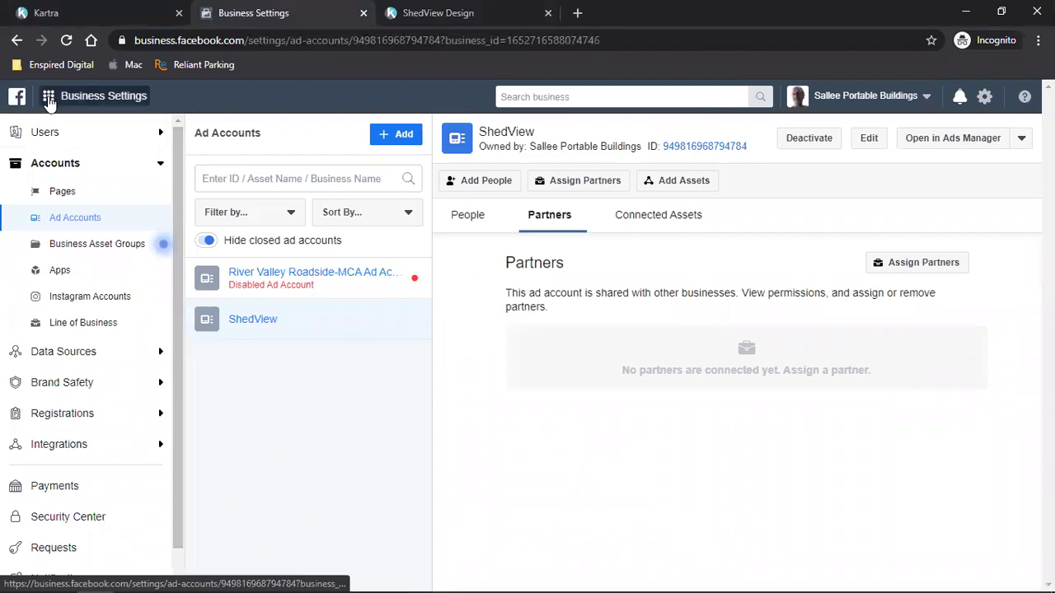
click(48, 98)
click(92, 185)
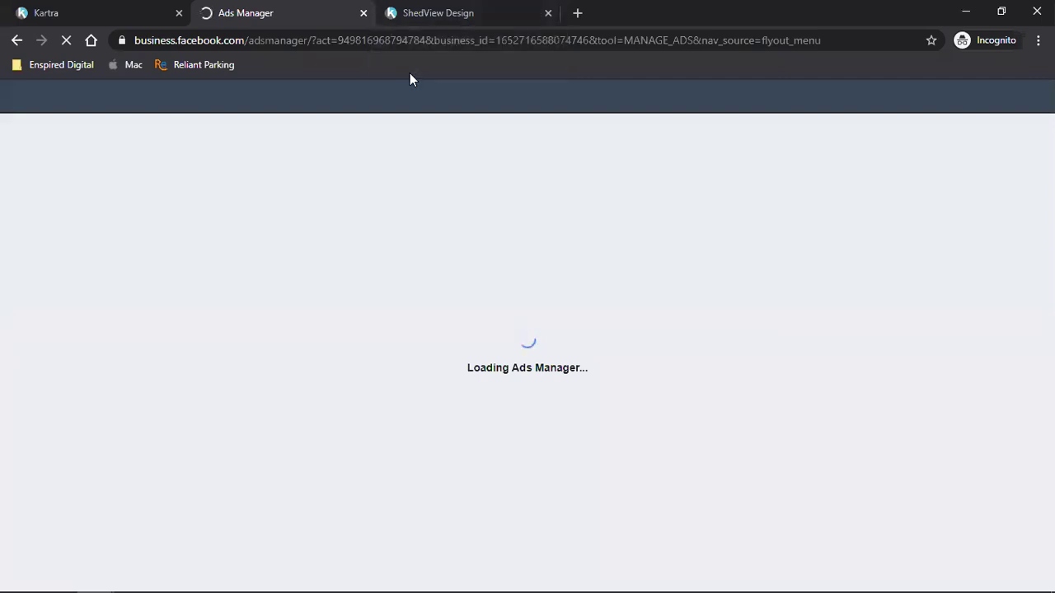
- Copy the ShedView Design page address, close its tab, and bring Business Settings forward
click(485, 11)
click(289, 43)
right_click(290, 44)
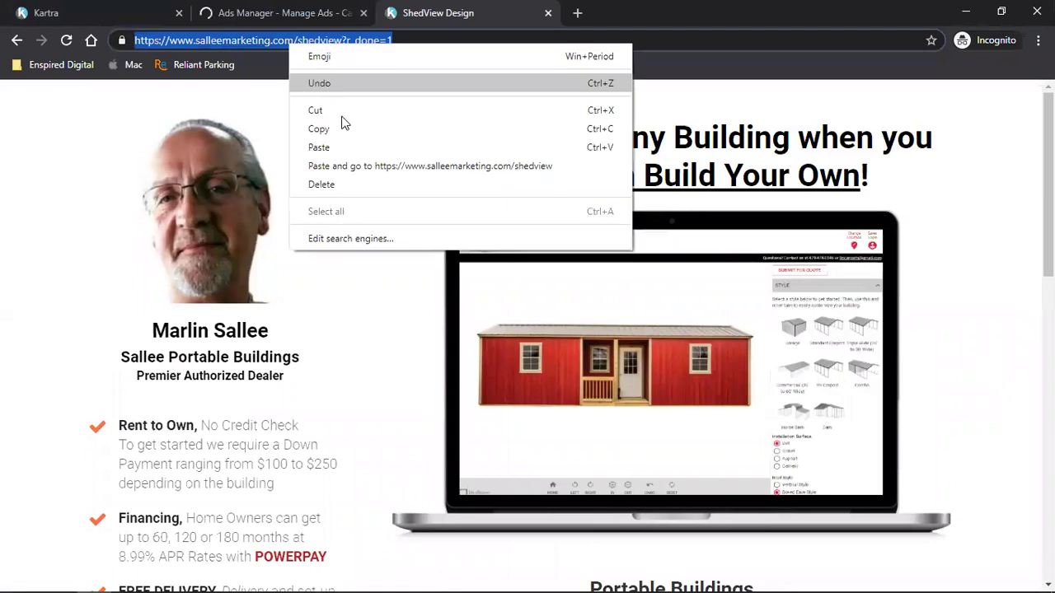
click(341, 130)
click(548, 12)
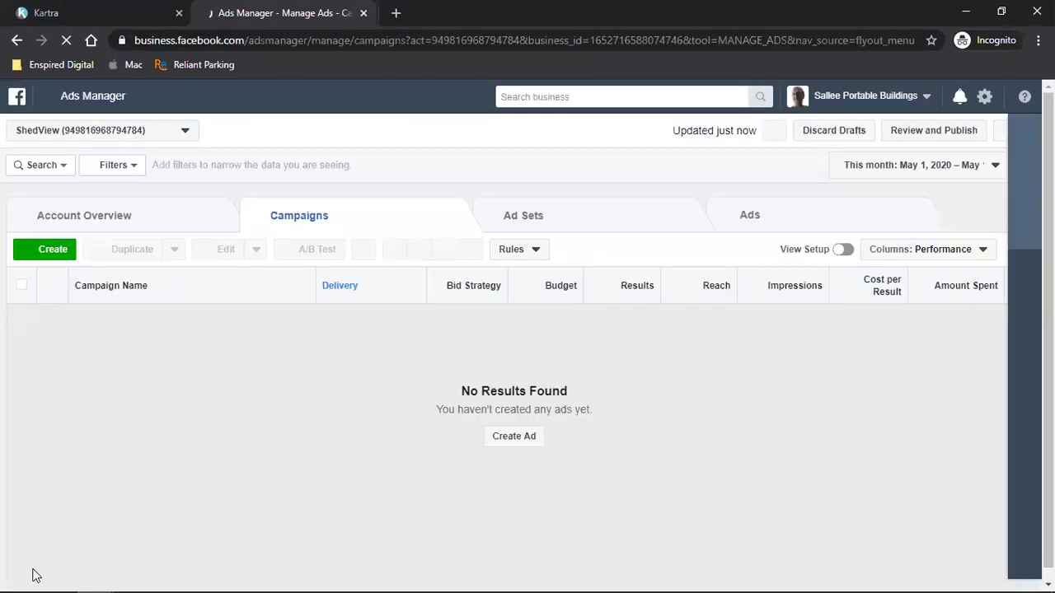
mouse_move(96, 578)
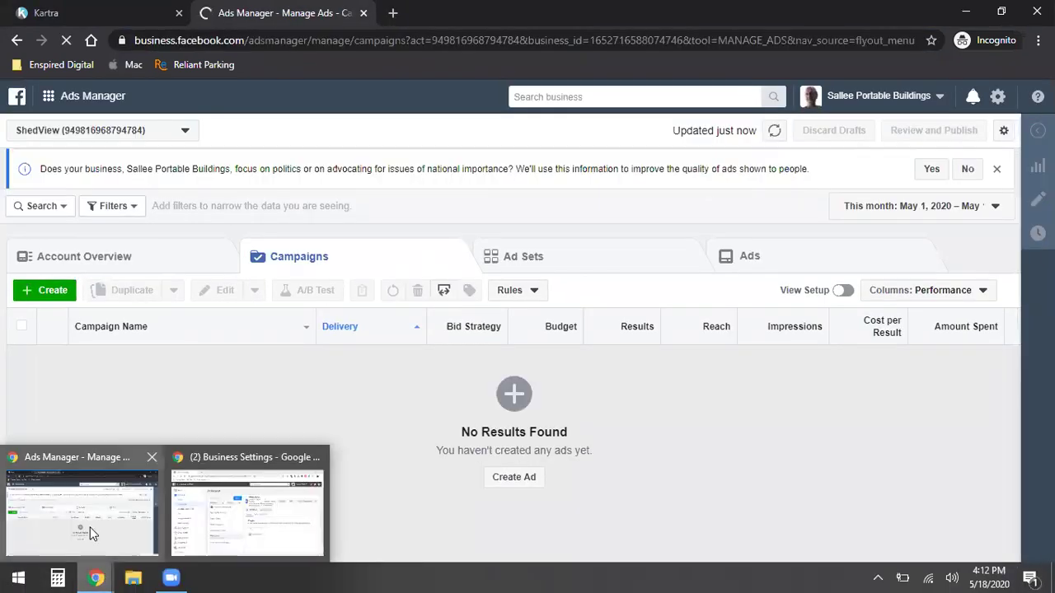
click(92, 534)
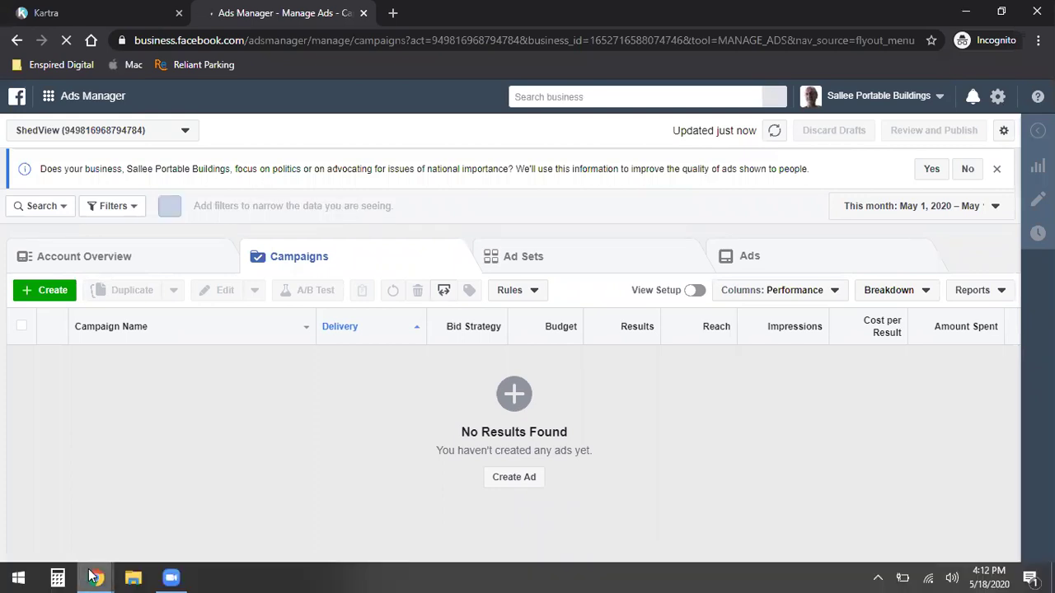
click(214, 466)
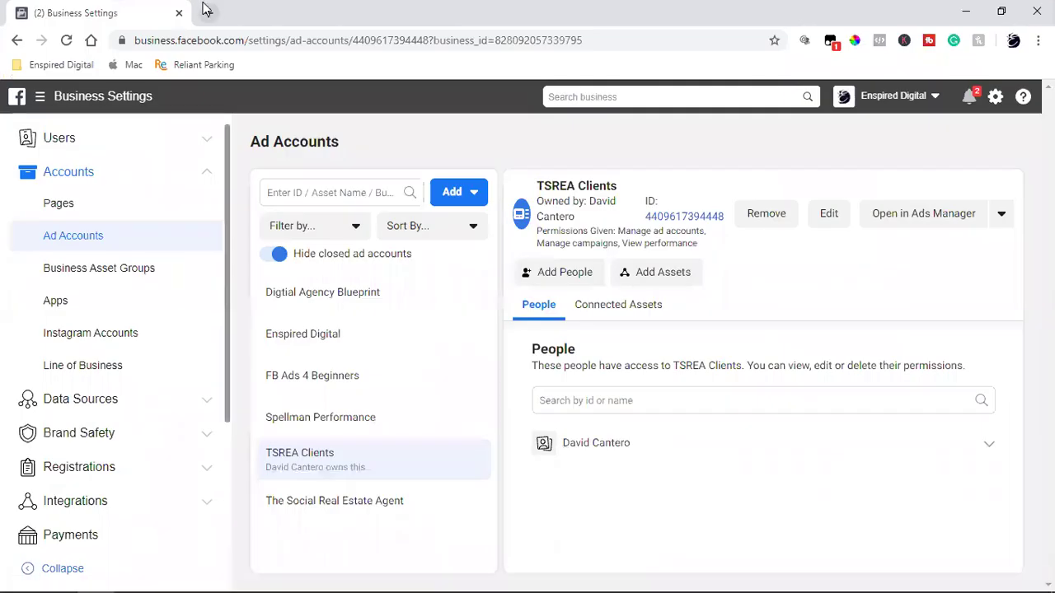
- Load the copied salleemarketing.com/shedview address in a new tab
click(206, 12)
key(ctrl+v)
key(Return)
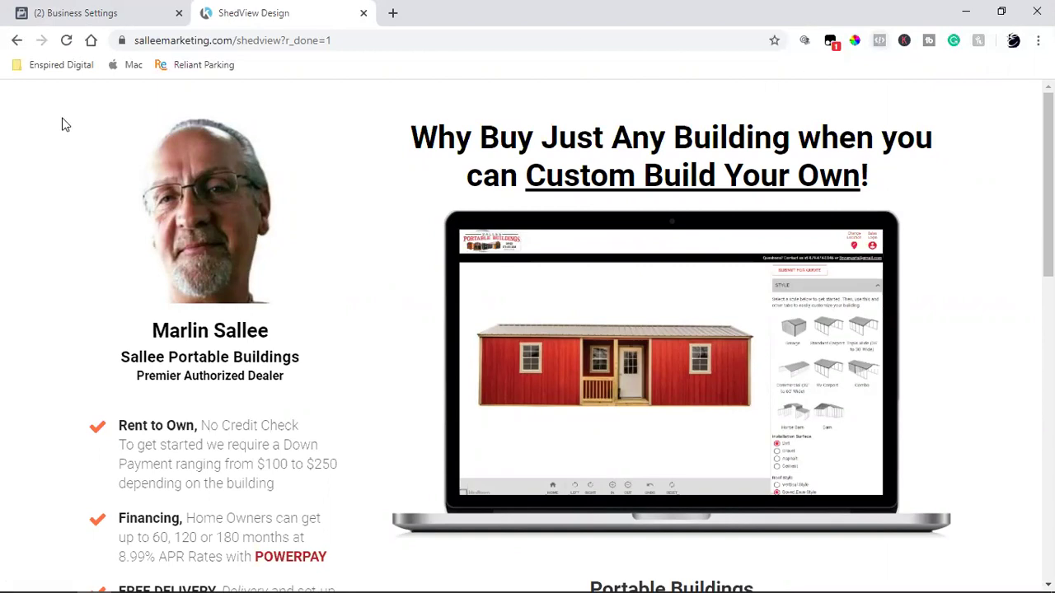
- Go back to Kartra and close the Publish page dialog
mouse_move(116, 576)
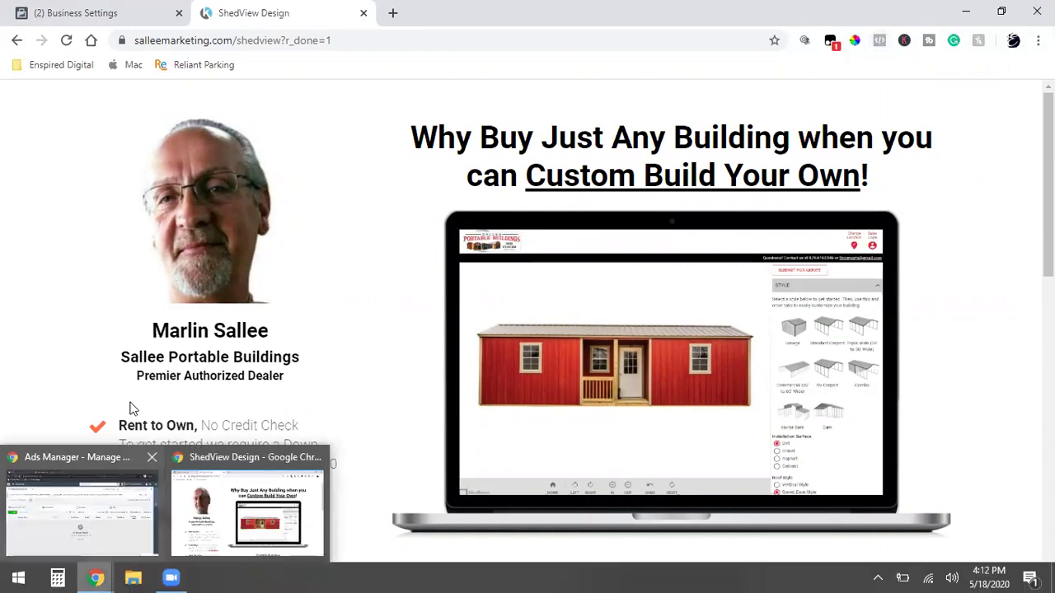
click(83, 494)
click(95, 9)
click(895, 140)
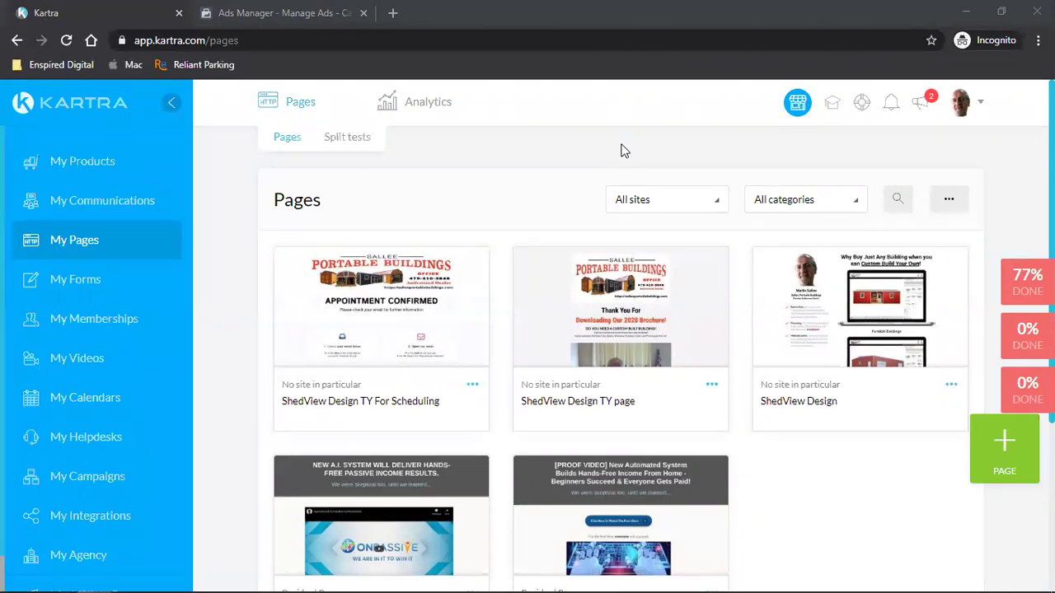
mouse_move(890, 315)
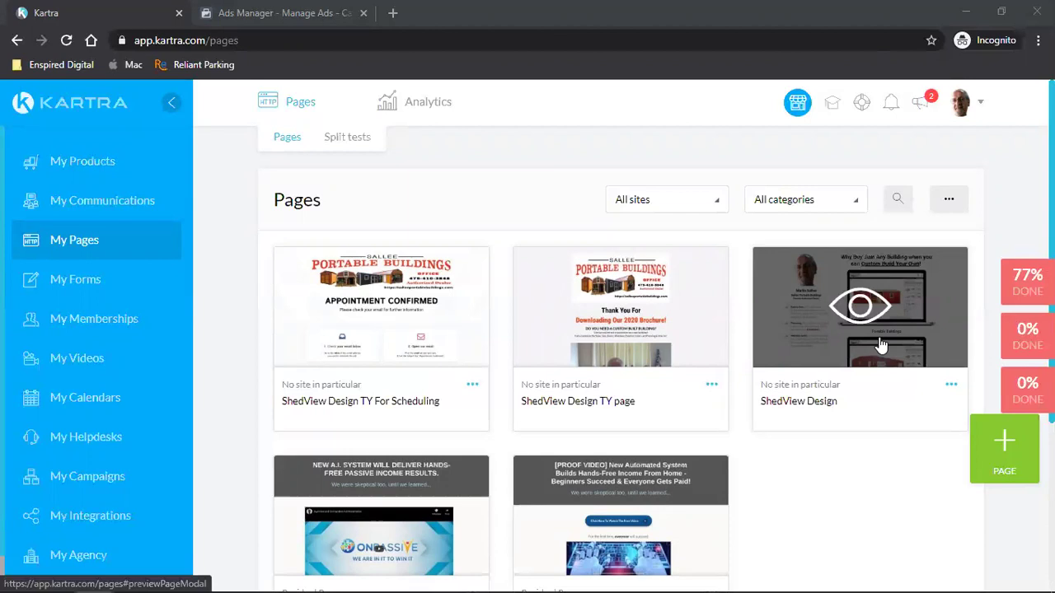
- Preview the ShedView Design page, scroll through it, and close the preview
click(881, 345)
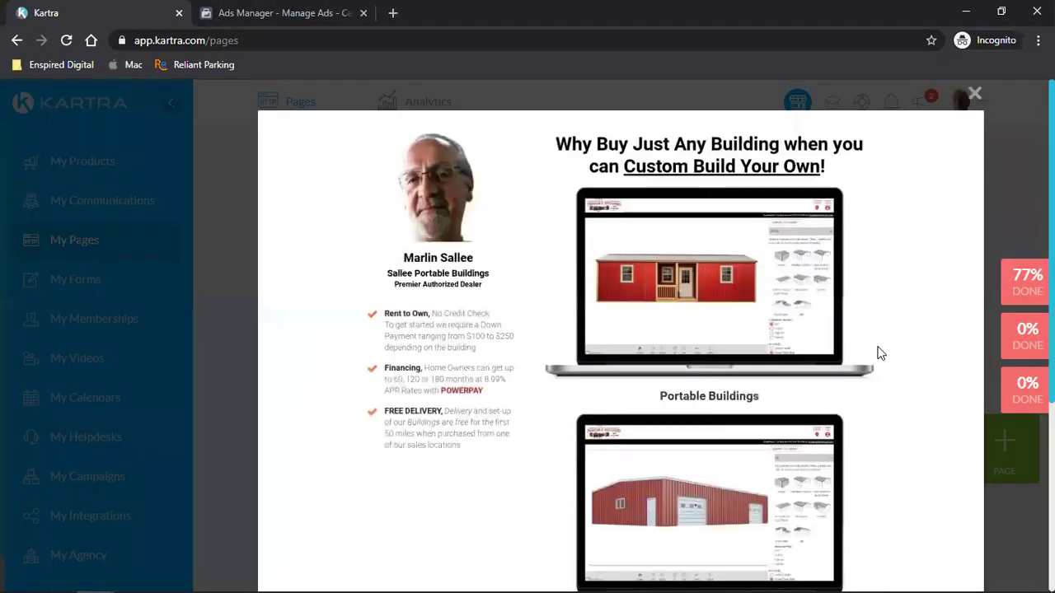
scroll(509, 341, down, 4)
scroll(718, 346, up, 4)
scroll(720, 346, down, 4)
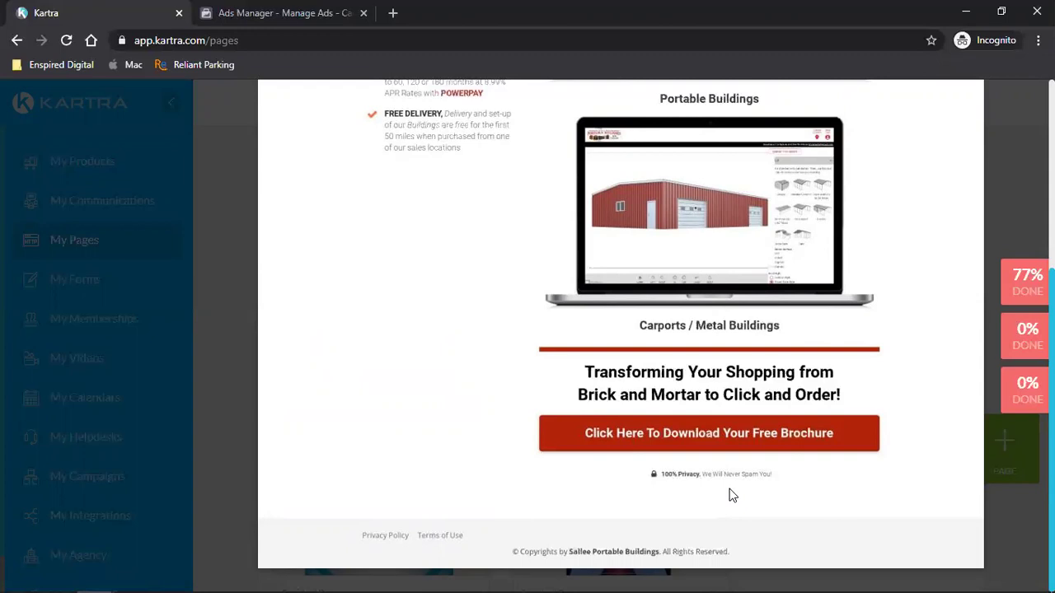
scroll(732, 495, up, 4)
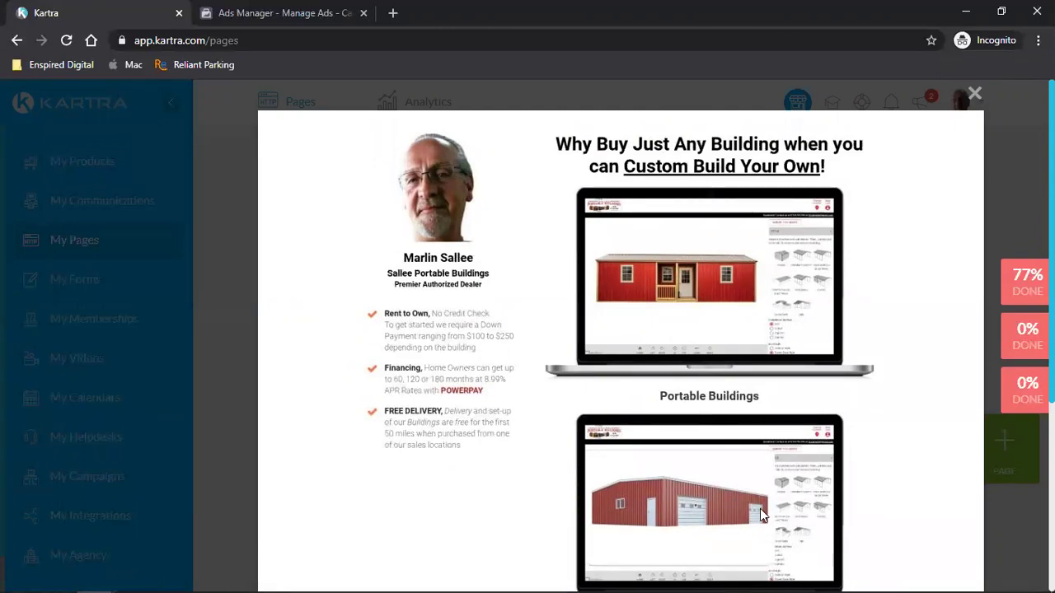
click(973, 95)
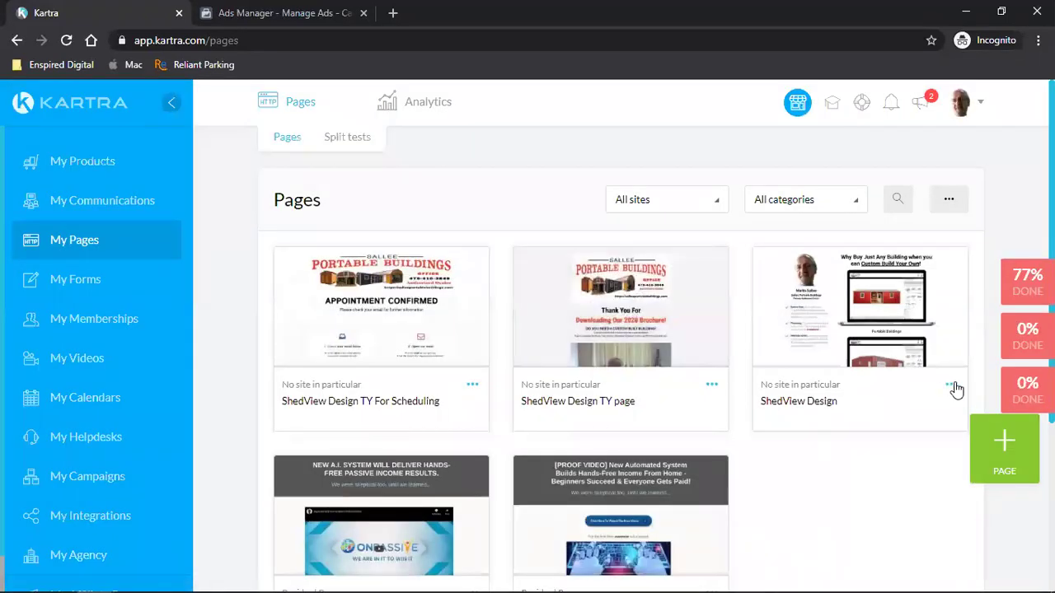
- Open the ShedView Design page in Kartra's page builder, then switch to Facebook Ads Manager
click(953, 384)
click(847, 371)
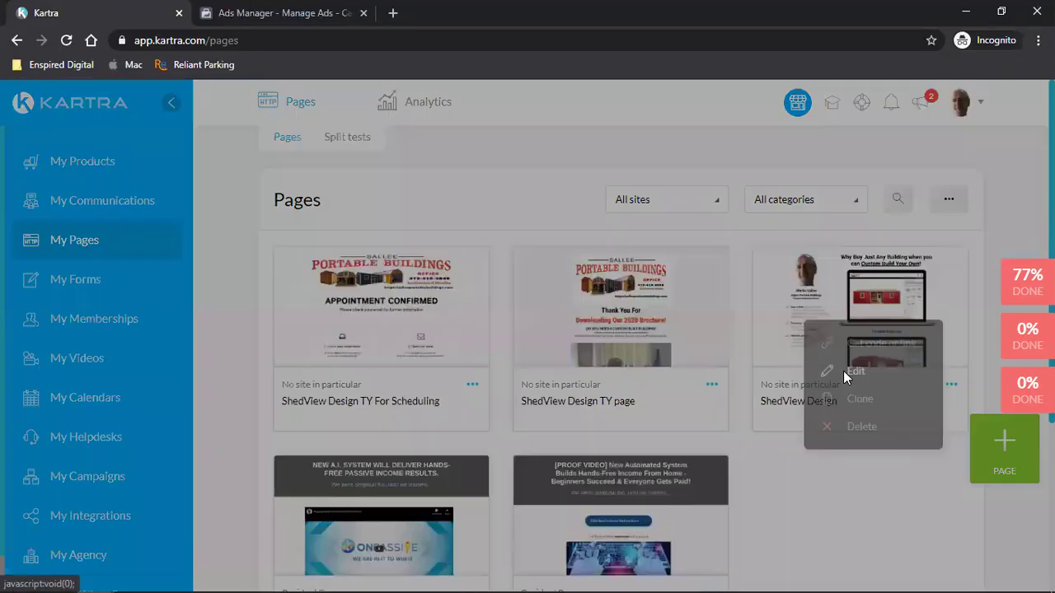
click(763, 155)
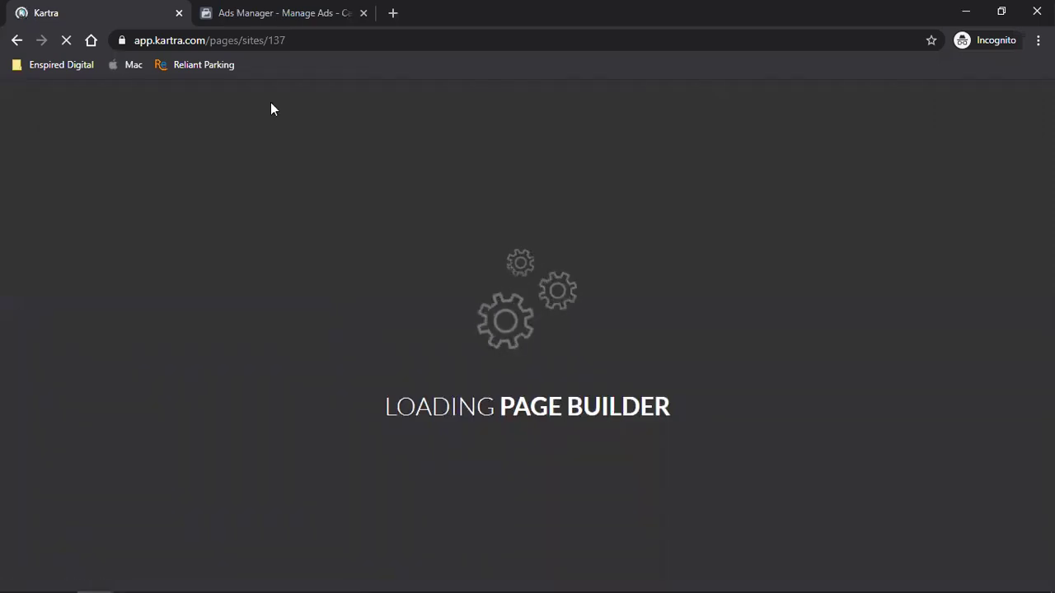
click(322, 10)
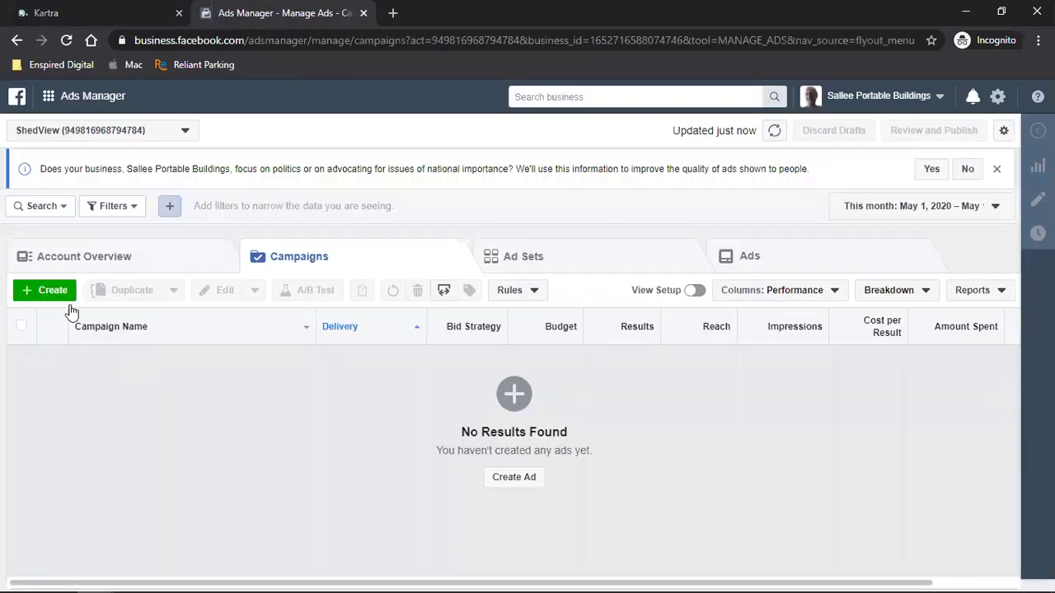
- Go to Events Manager from the Ads Manager business tools menu
click(50, 97)
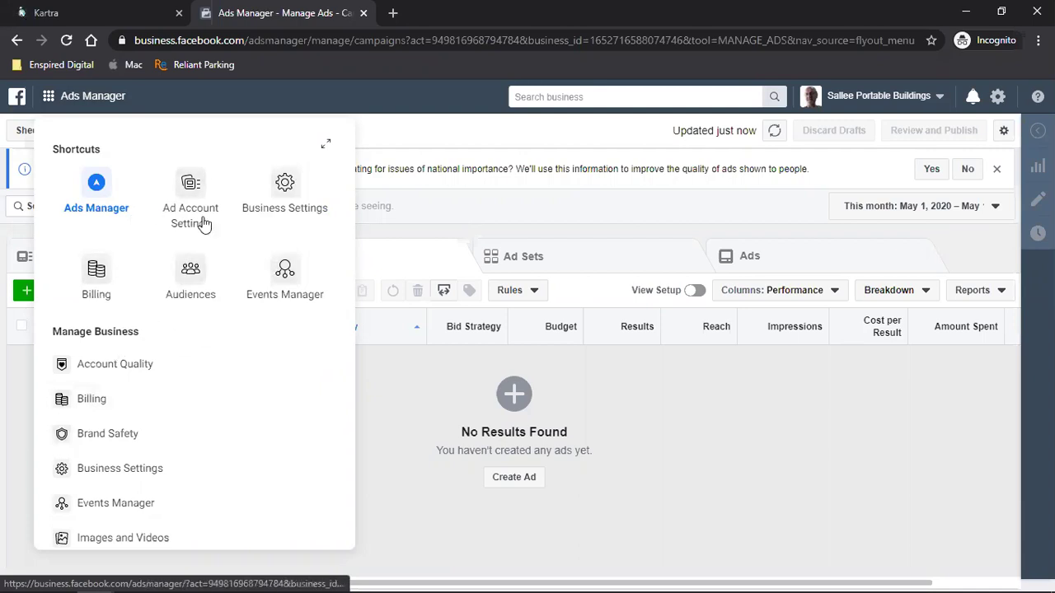
click(306, 284)
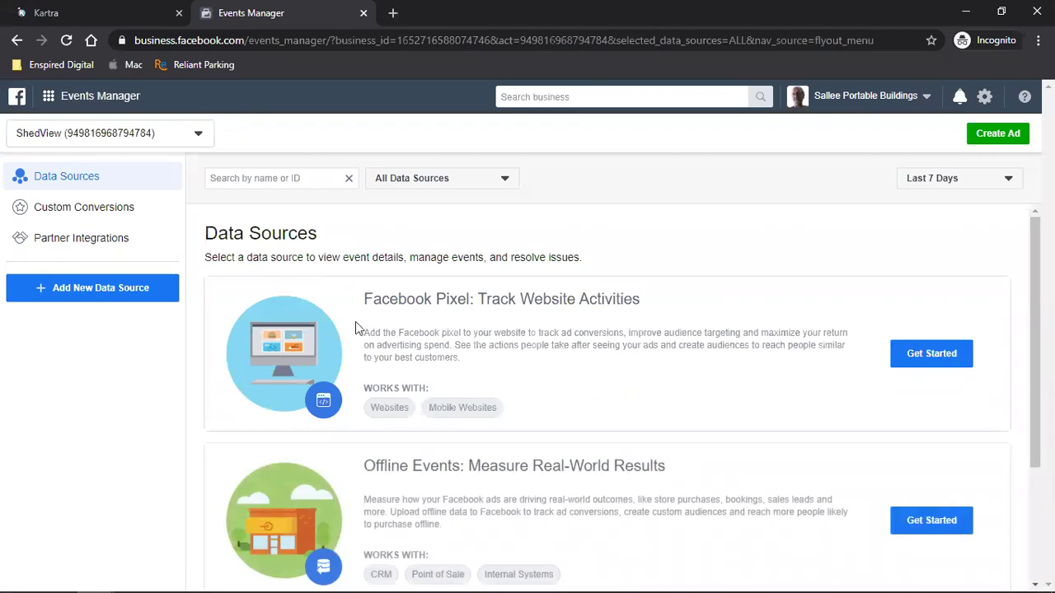
- Create ShedView's Pixel for manual installation and copy its base code
scroll(553, 303, down, 2)
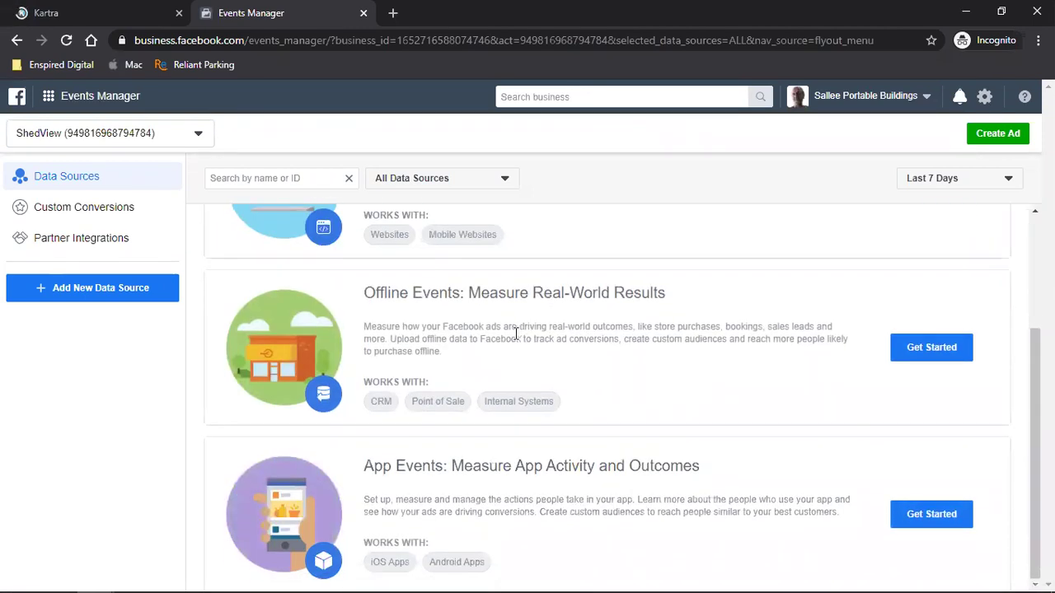
scroll(610, 431, up, 2)
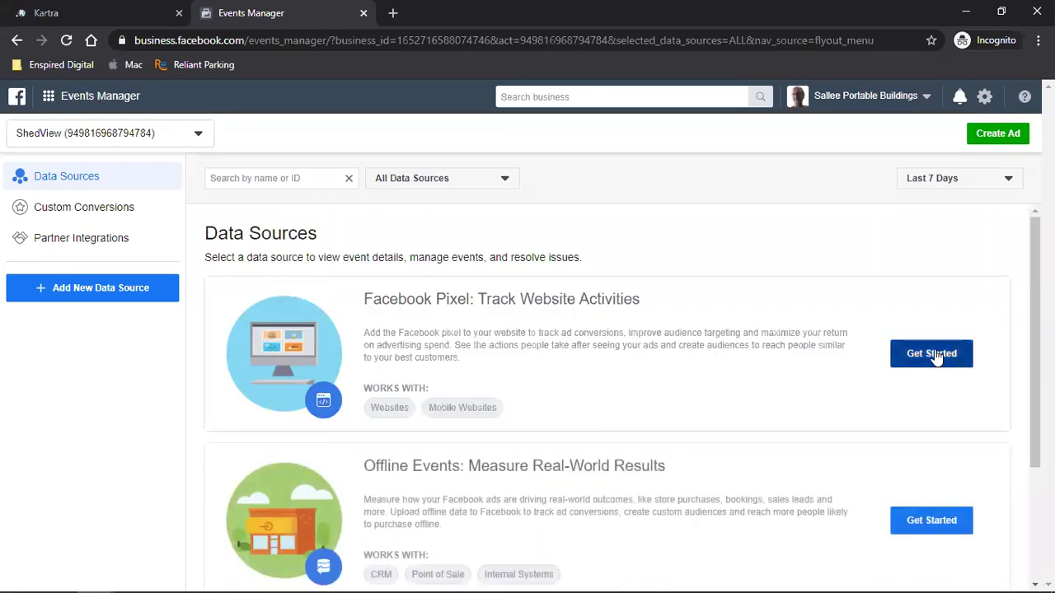
click(935, 354)
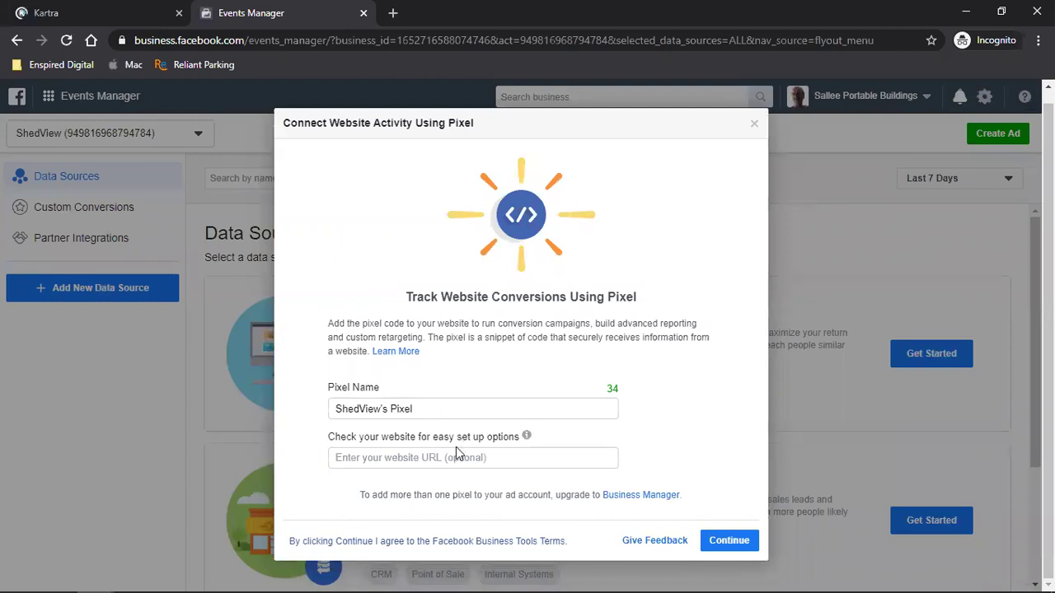
click(730, 540)
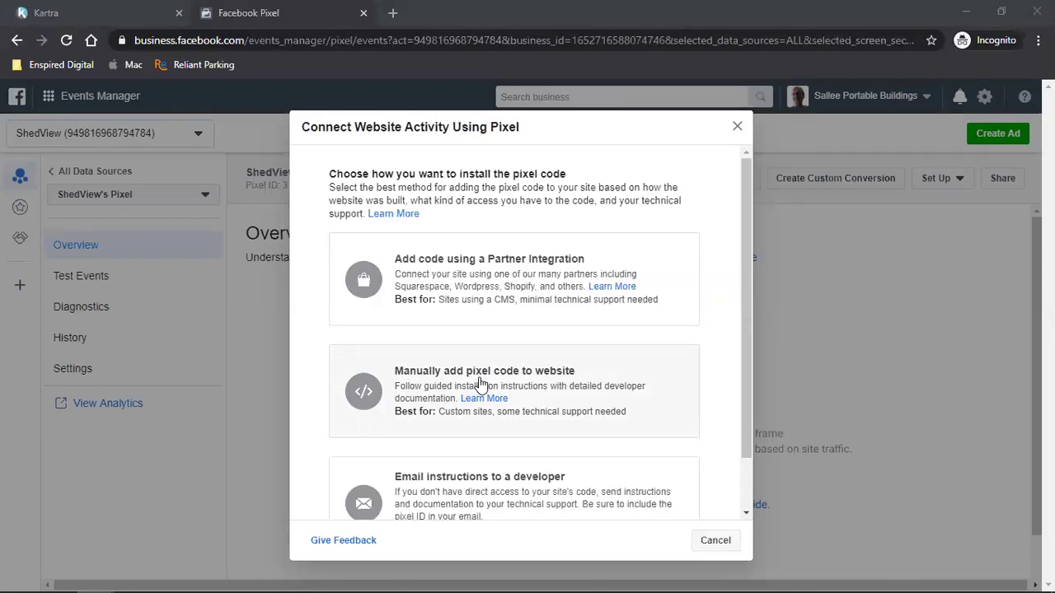
click(480, 385)
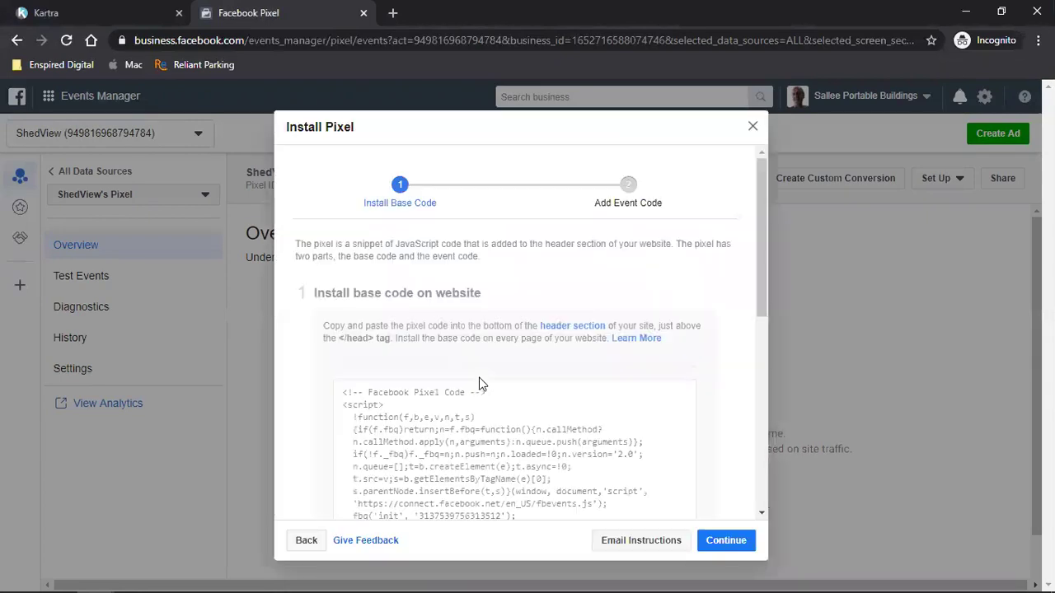
click(495, 437)
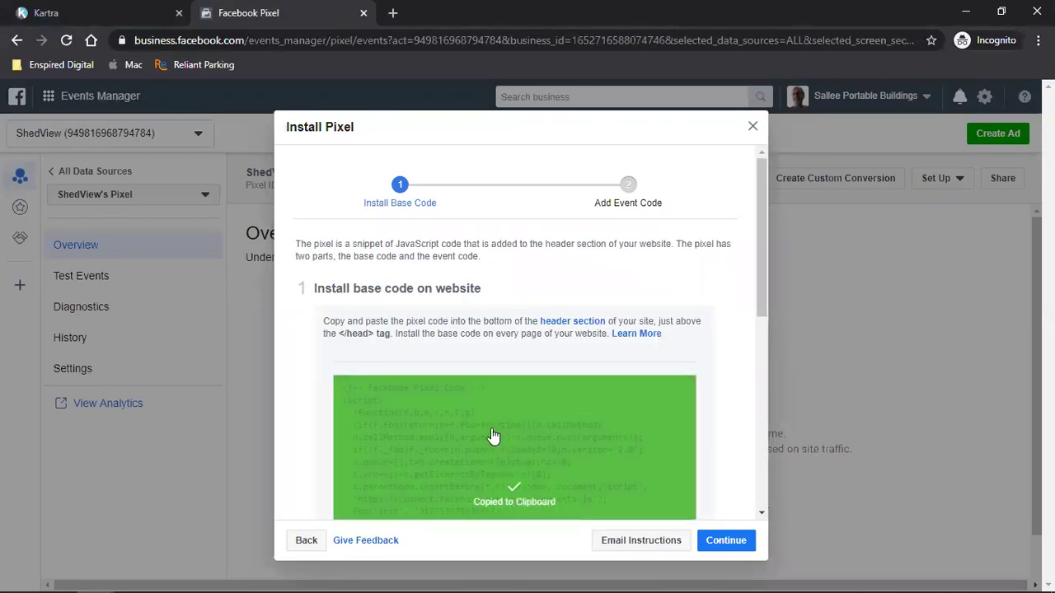
click(66, 13)
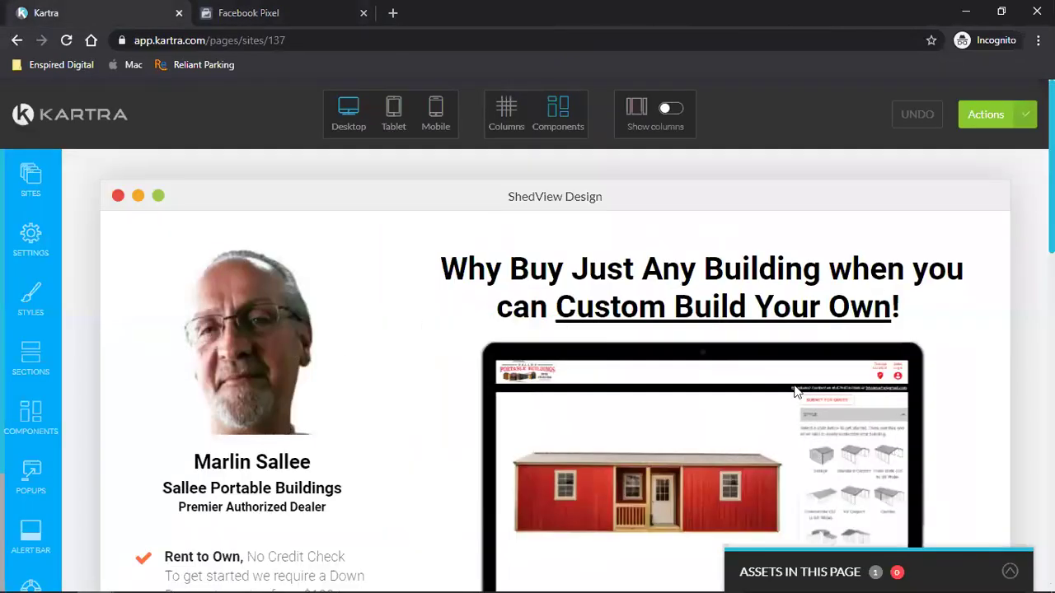
- Paste the pixel base code into the page's Embed Facebook Ads Tracking Code setting
click(38, 250)
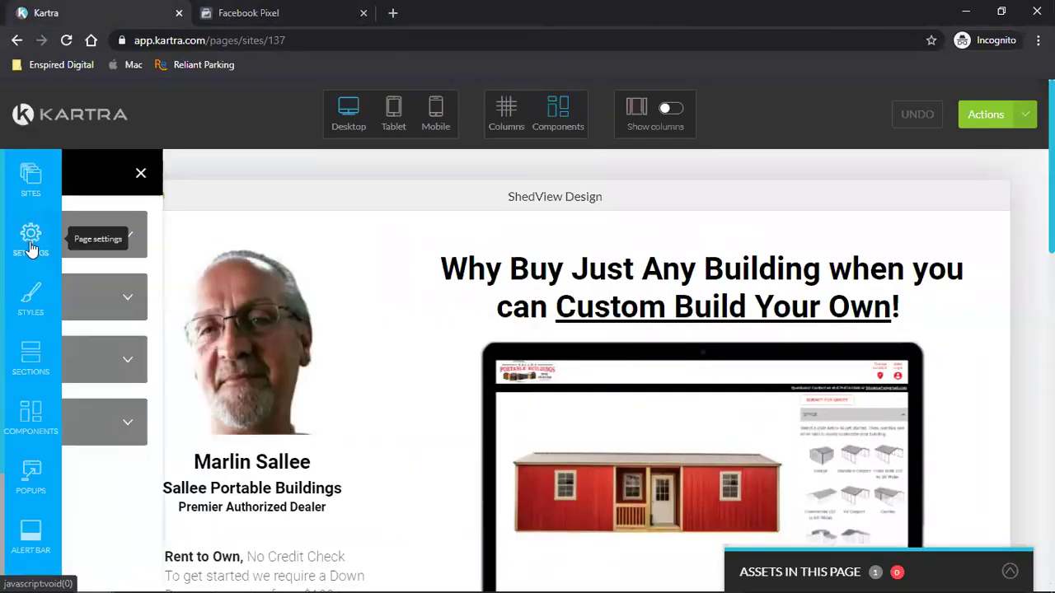
click(202, 312)
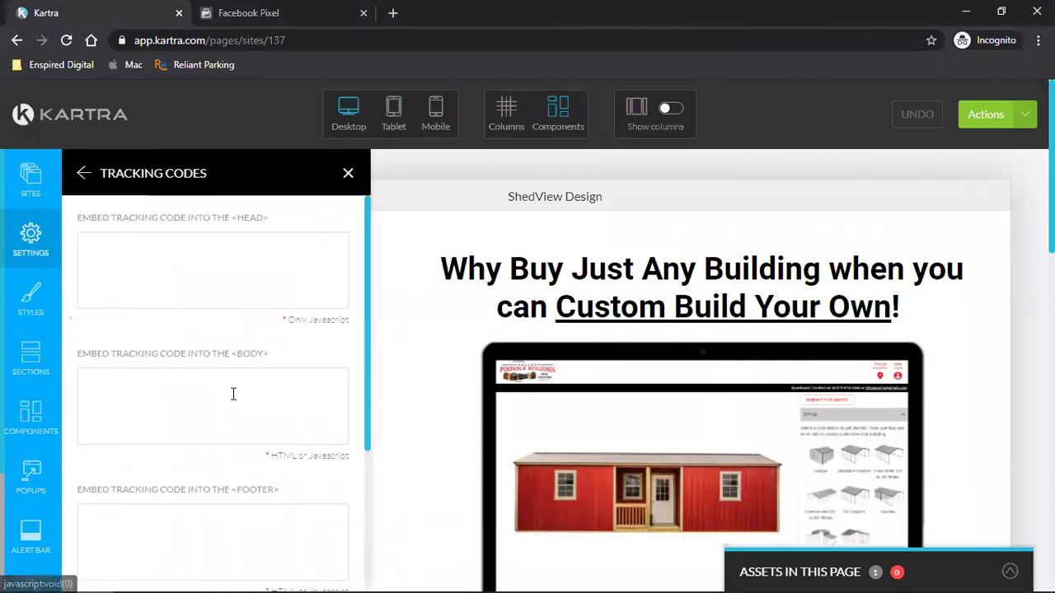
scroll(235, 394, down, 3)
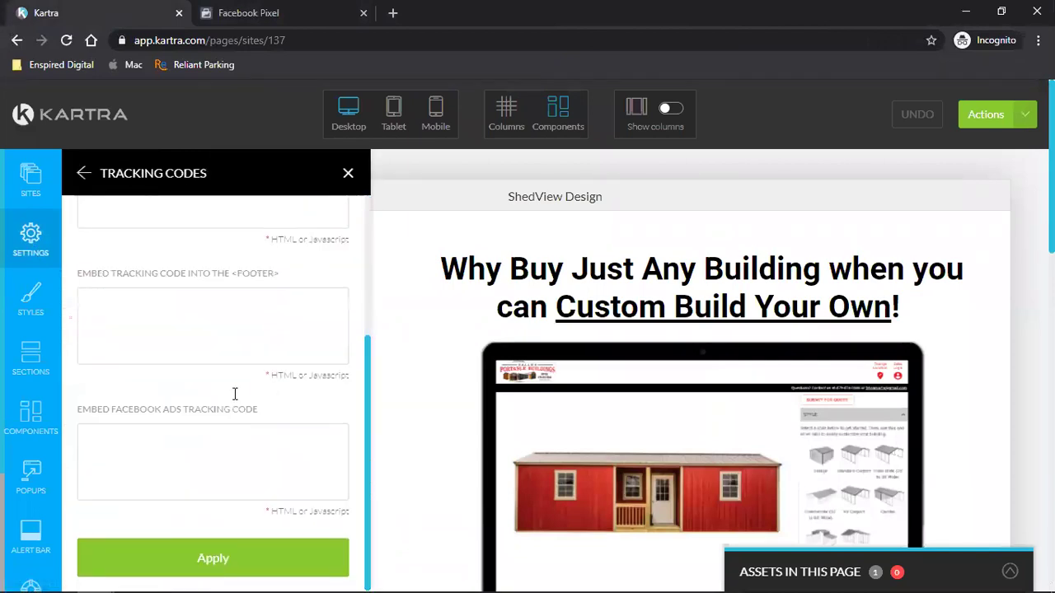
double_click(126, 410)
triple_click(126, 409)
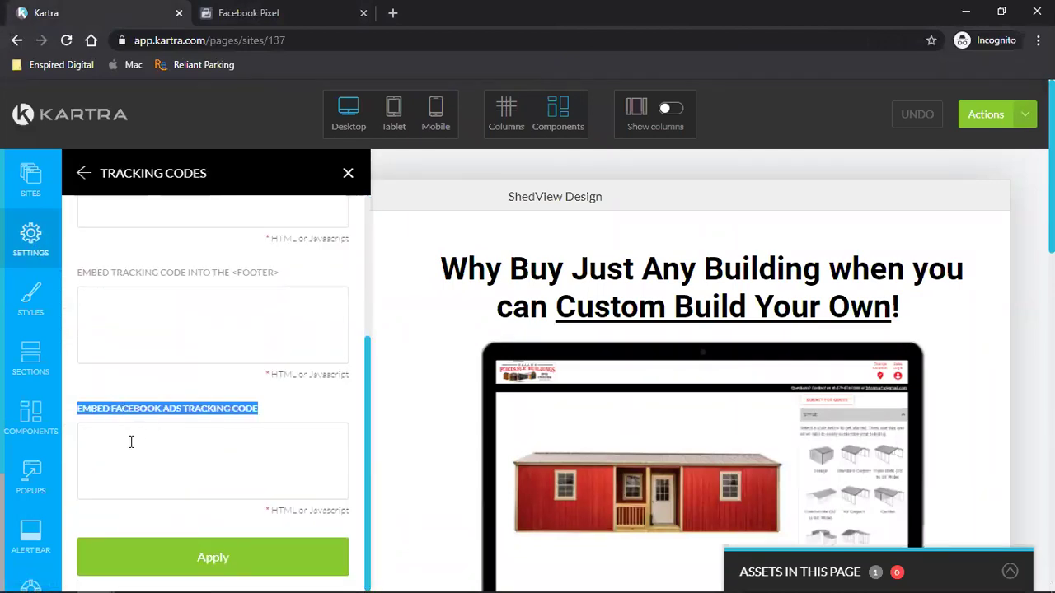
click(131, 442)
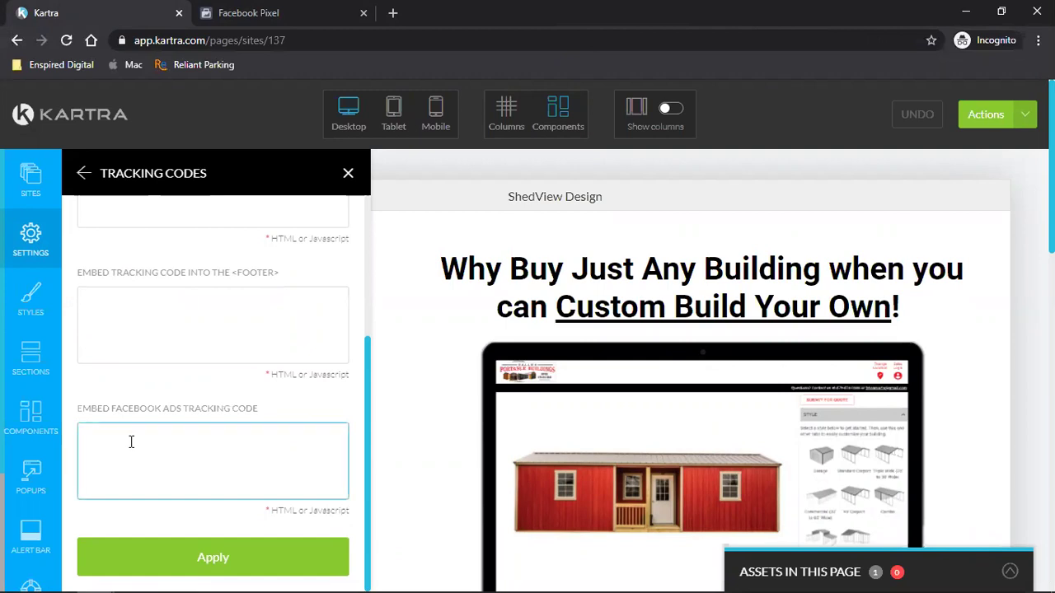
key(ctrl+v)
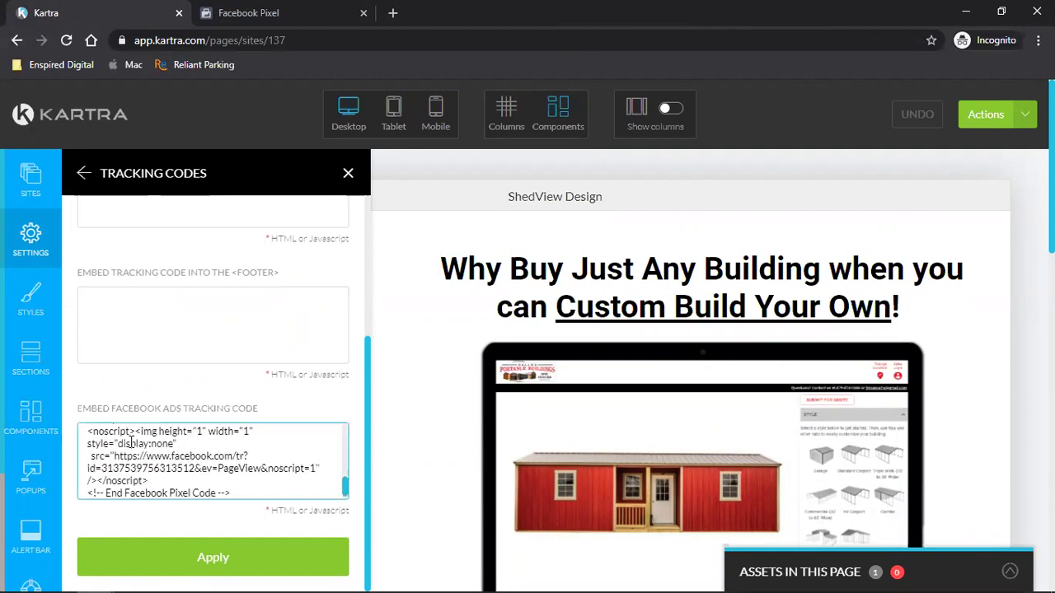
click(252, 7)
scroll(700, 417, down, 3)
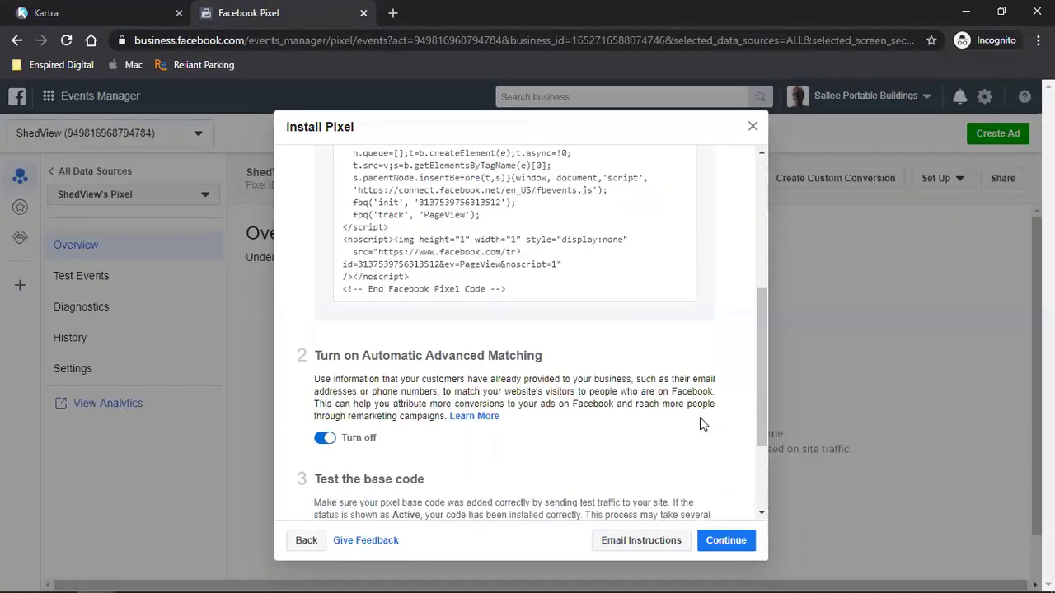
- Continue past the base code step and choose to add event code manually
scroll(700, 417, down, 2)
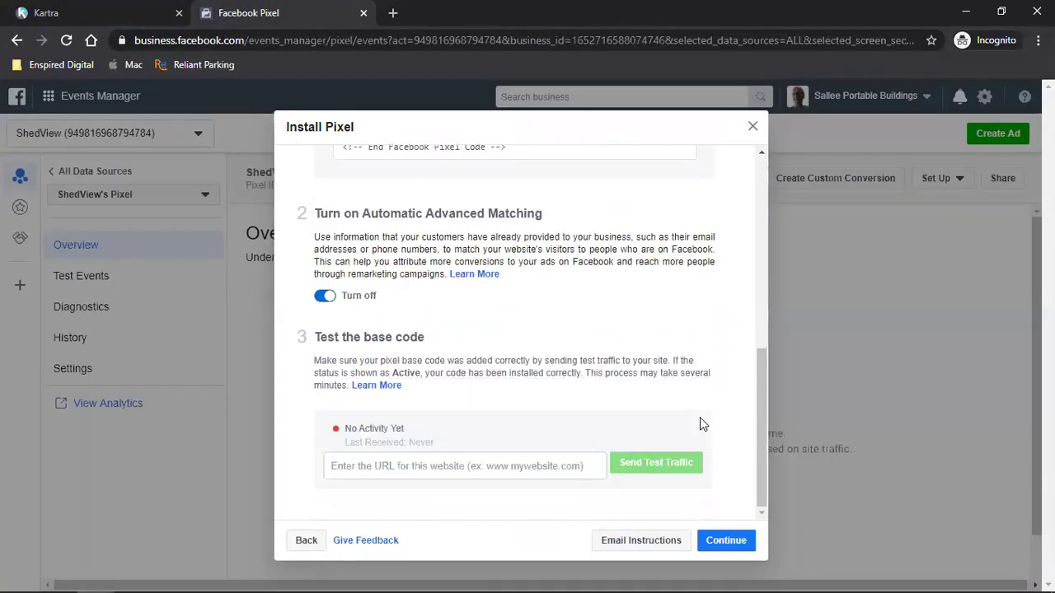
click(720, 535)
click(727, 542)
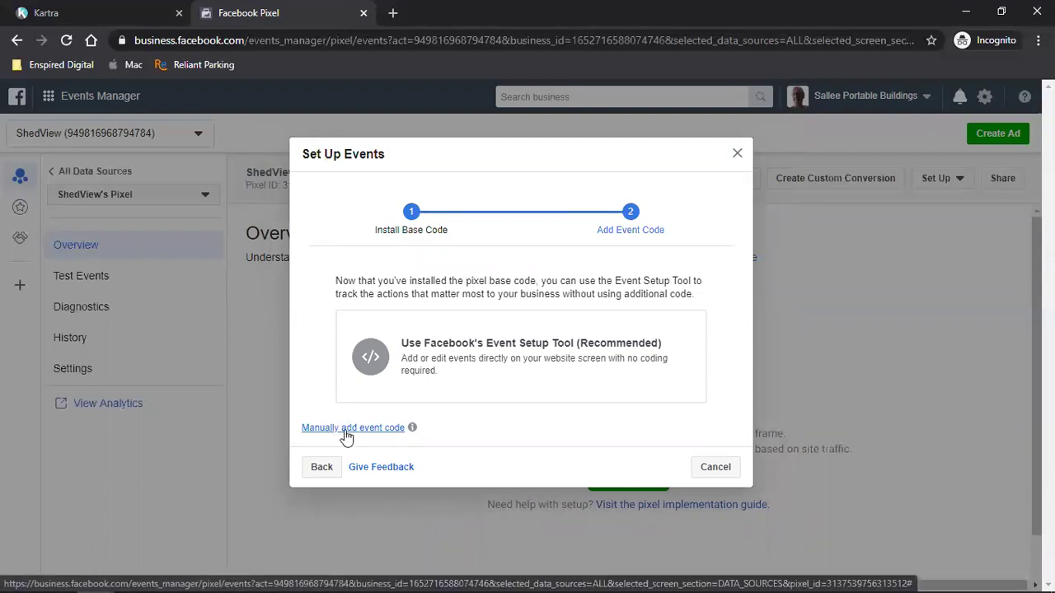
click(346, 429)
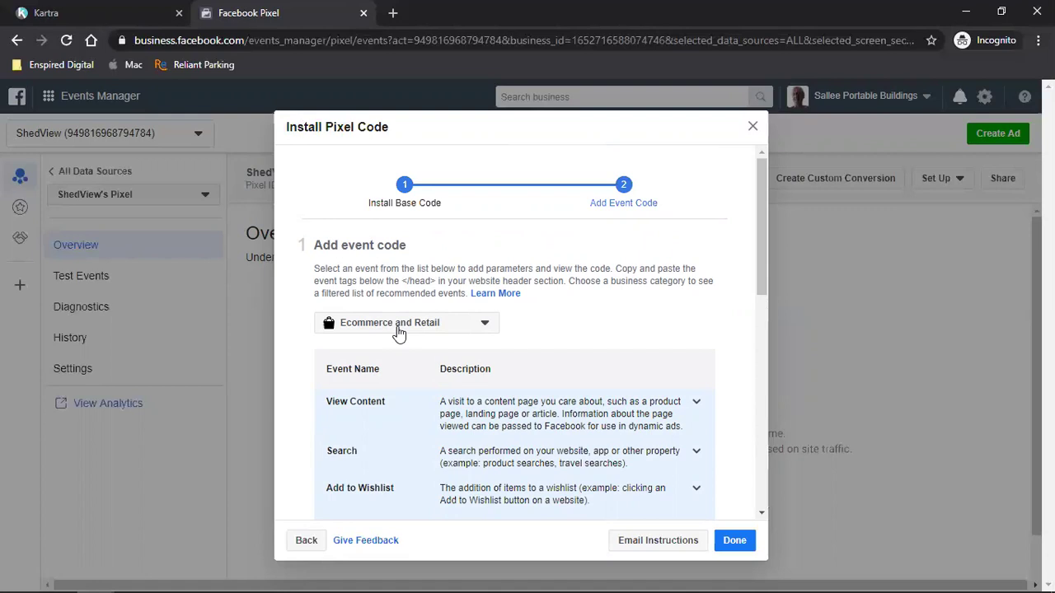
- Choose Professional Services as the business category for event code
click(399, 330)
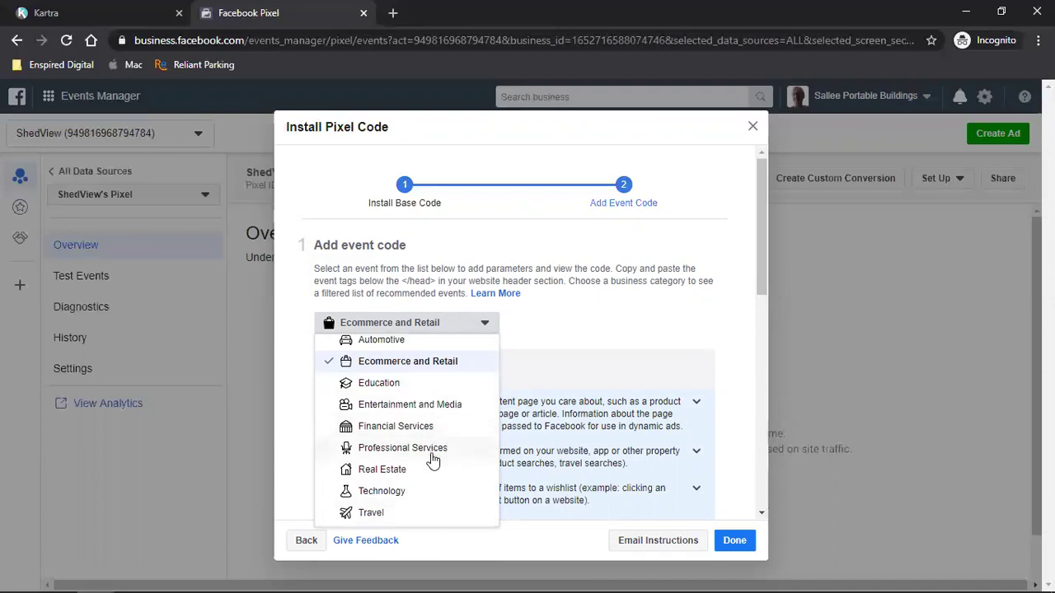
scroll(432, 461, down, 1)
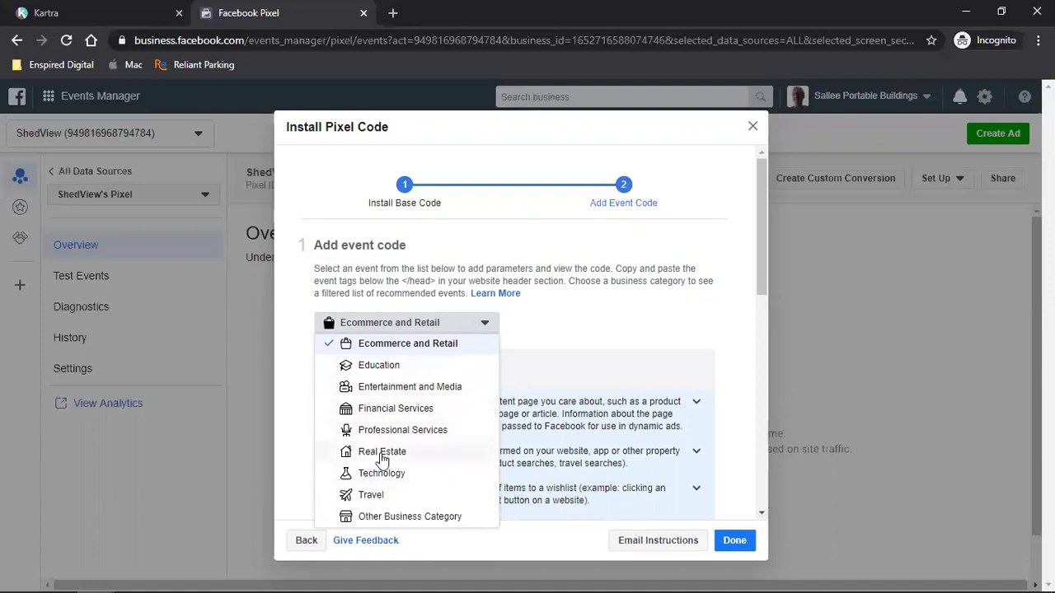
scroll(382, 459, up, 1)
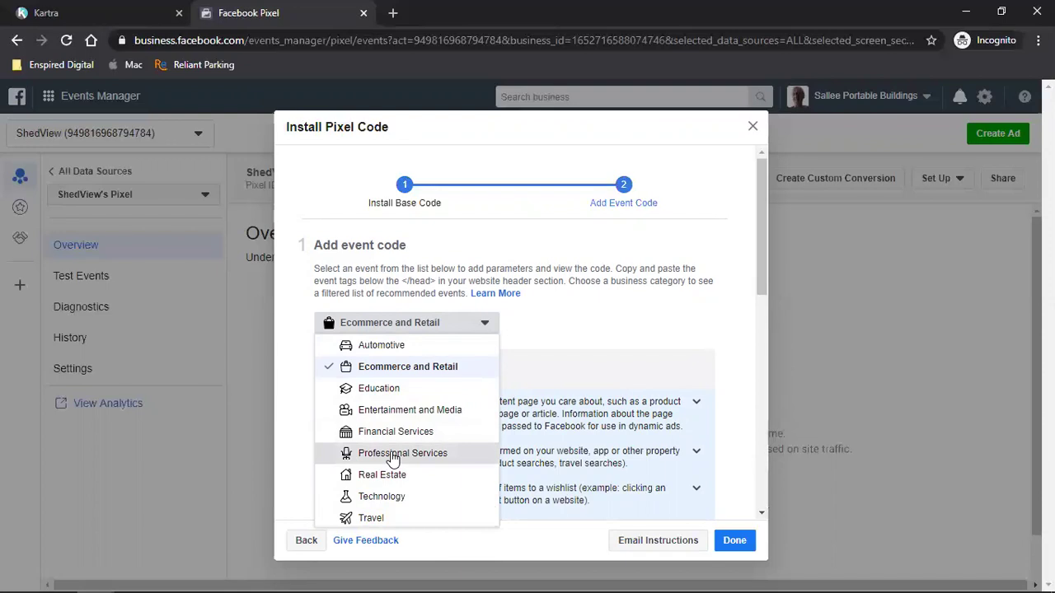
click(393, 455)
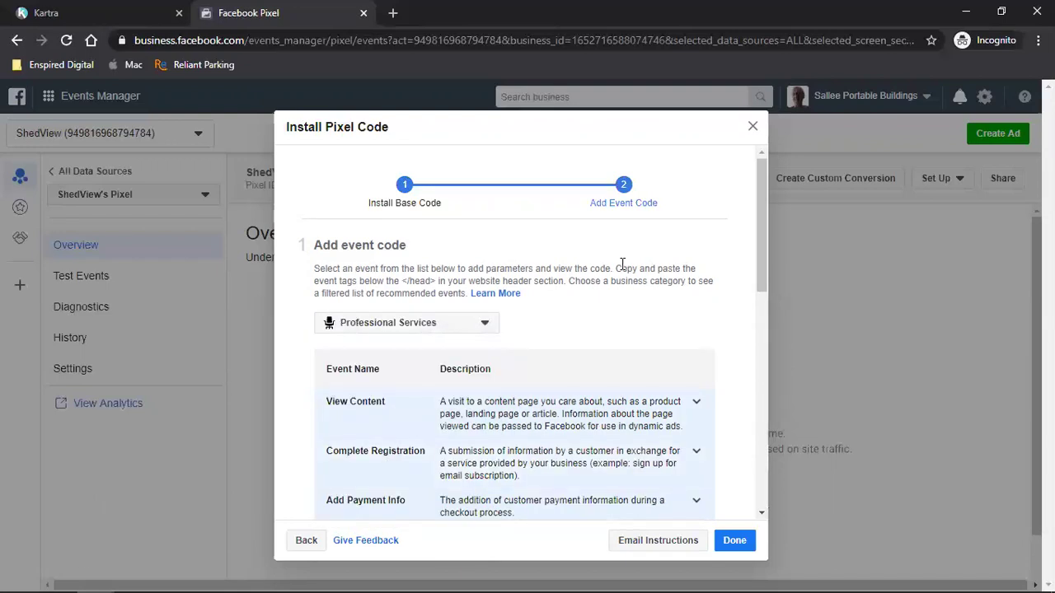
scroll(622, 264, down, 2)
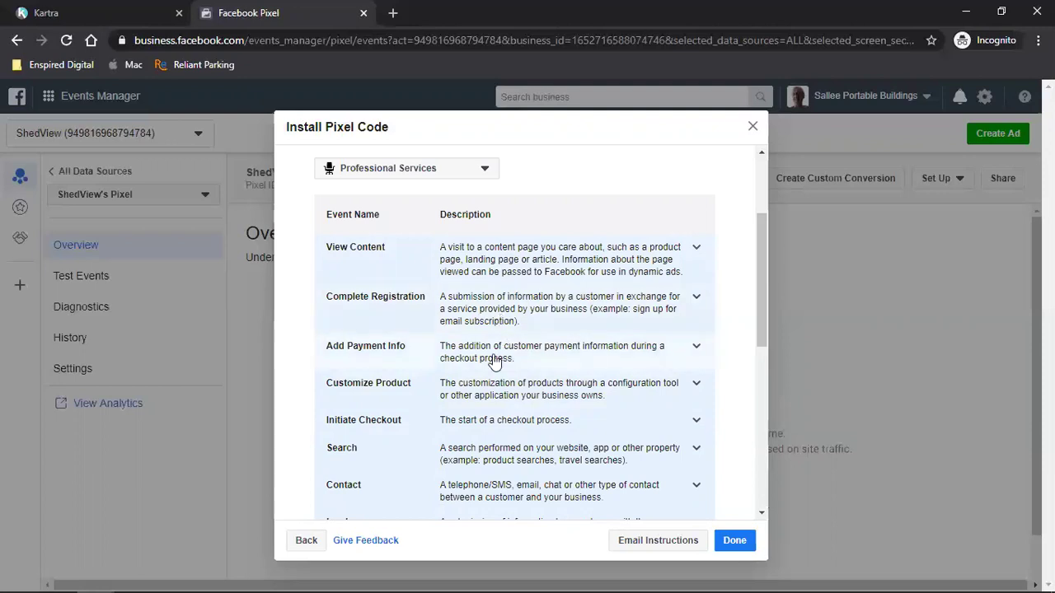
scroll(493, 363, down, 2)
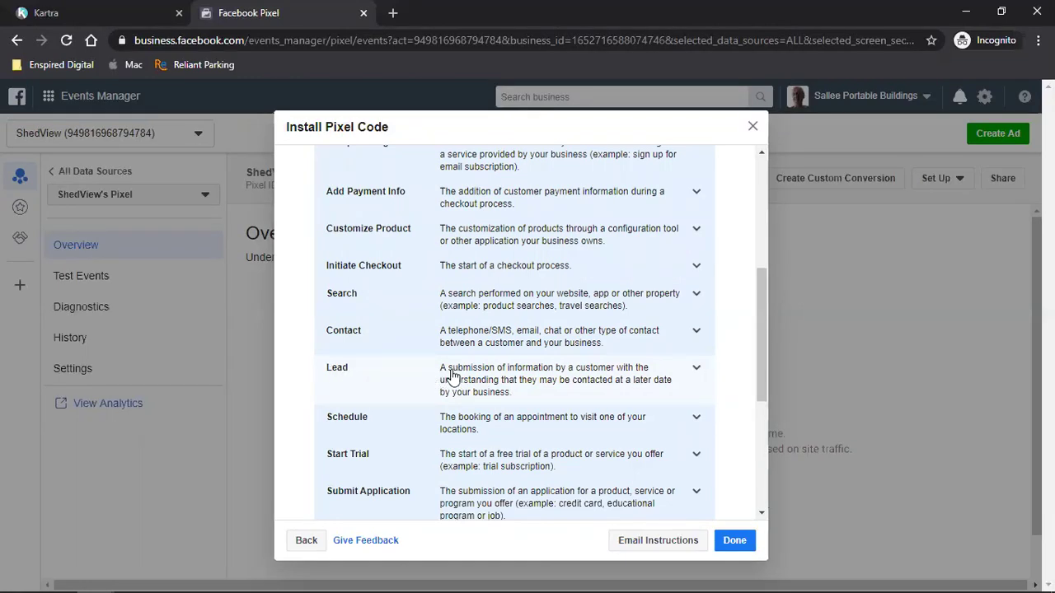
scroll(485, 373, down, 2)
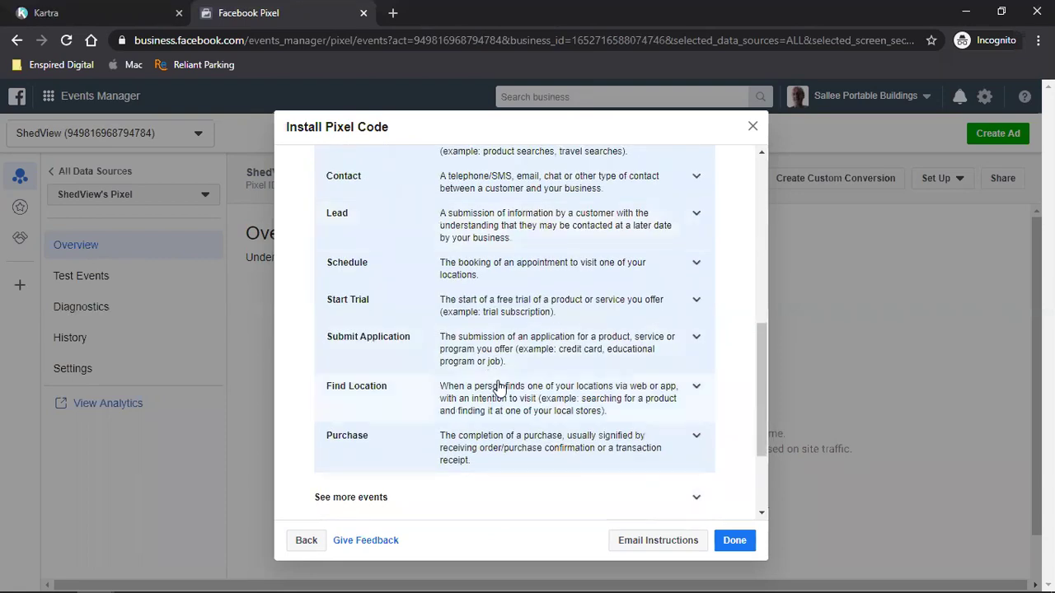
scroll(542, 445, up, 6)
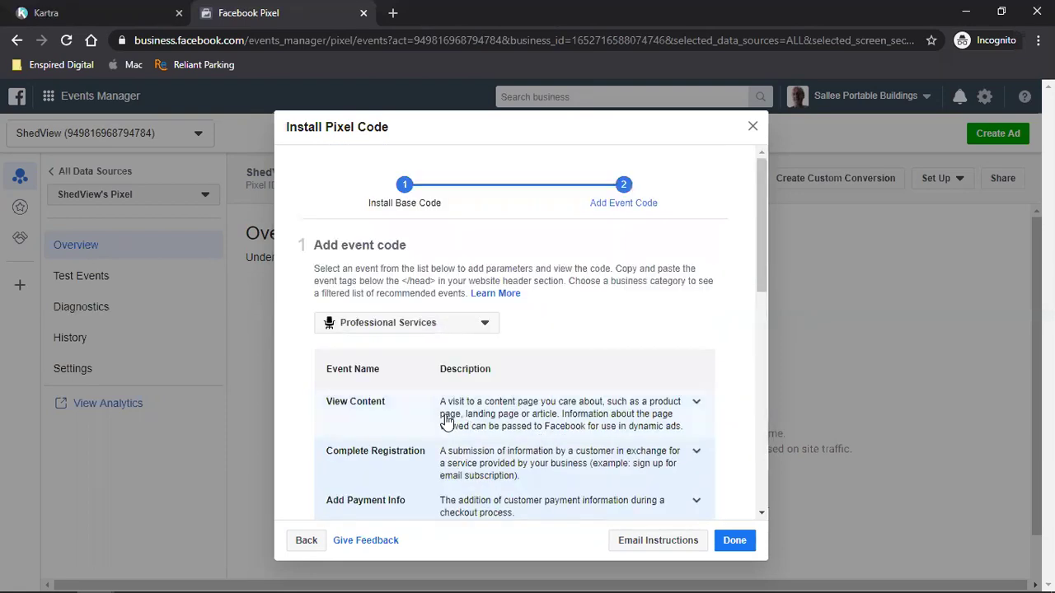
- Copy the View Content event code with event parameters turned off, then finish setup
click(497, 427)
scroll(498, 426, down, 2)
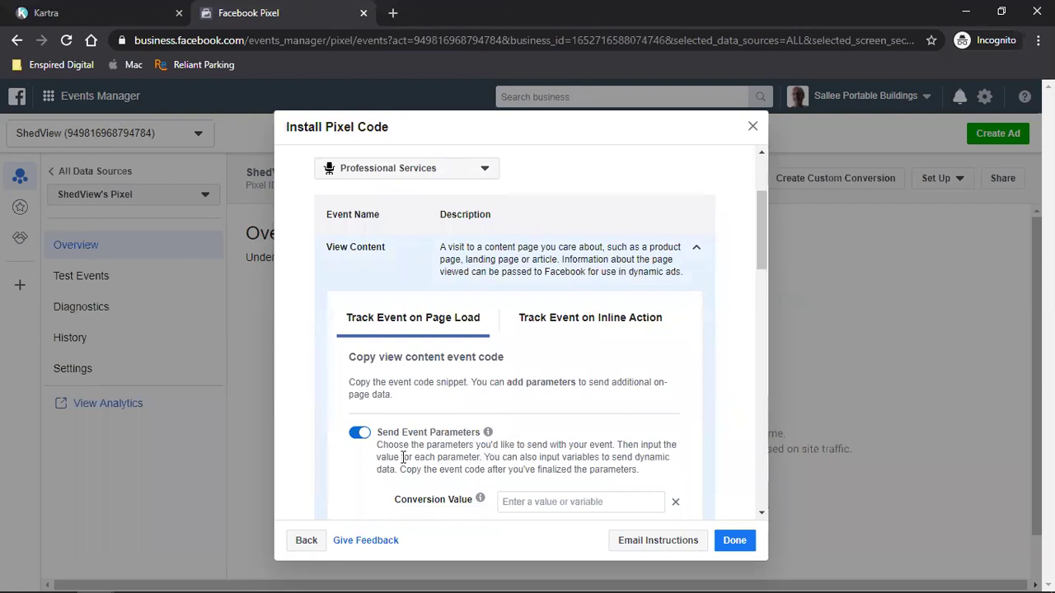
scroll(495, 416, down, 2)
click(359, 280)
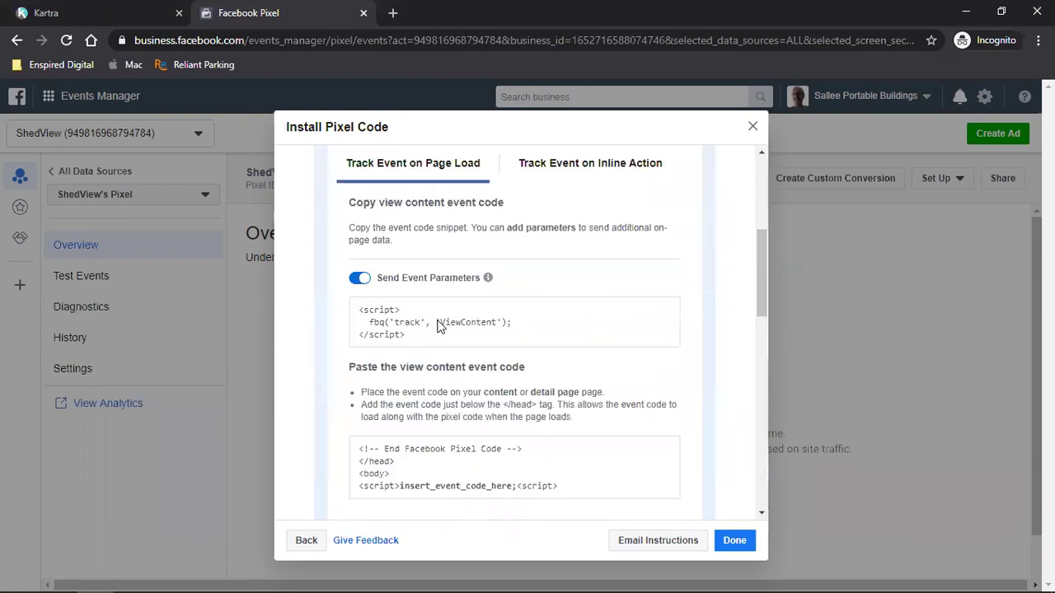
click(498, 332)
scroll(577, 362, up, 2)
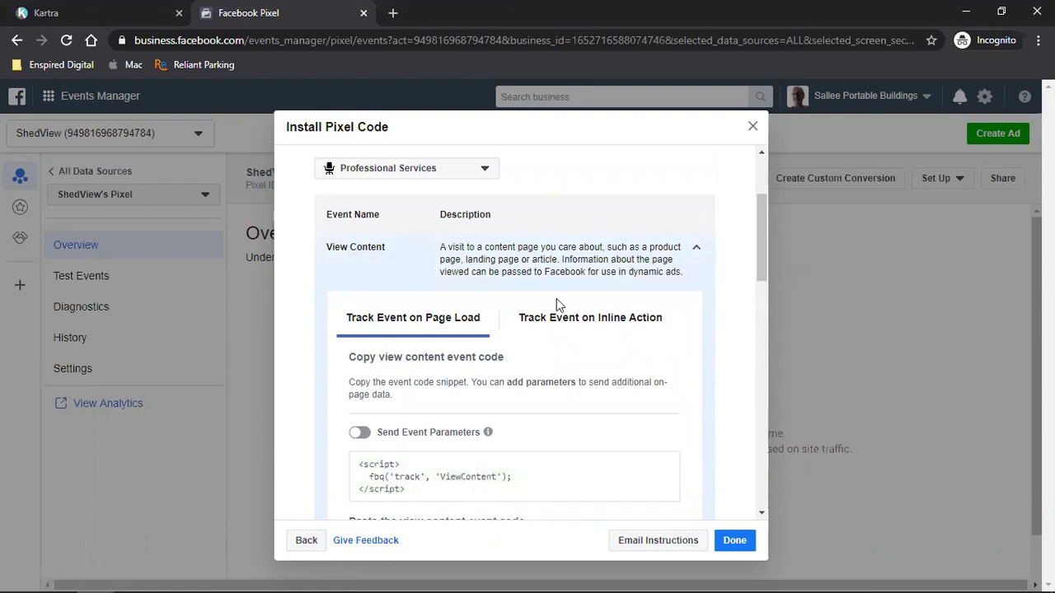
click(733, 545)
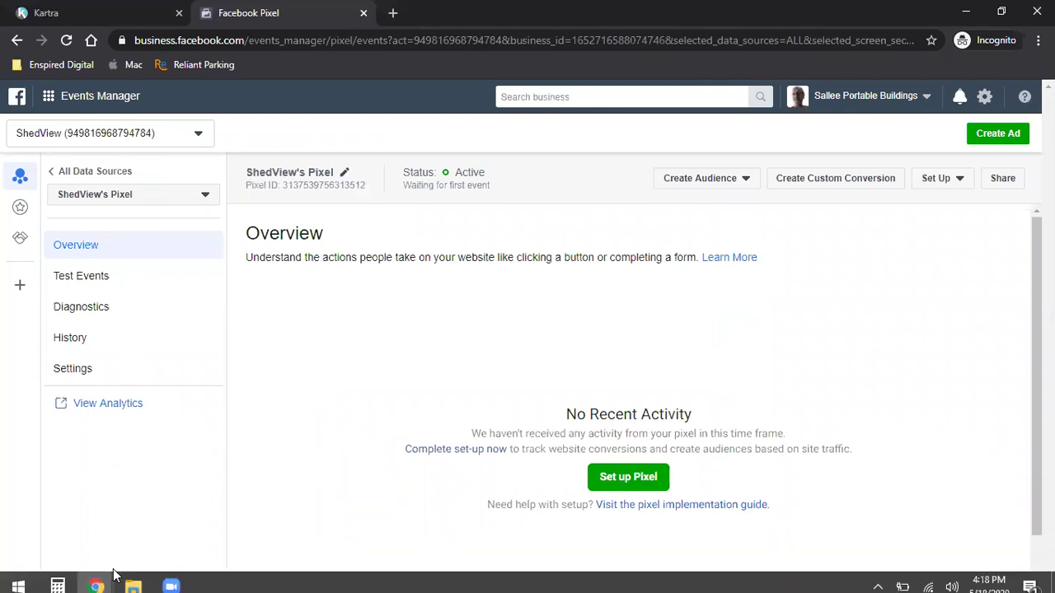
- Paste the ViewContent script on a new line below the pixel code, apply, and save progress
mouse_move(95, 577)
key(ctrl+Tab)
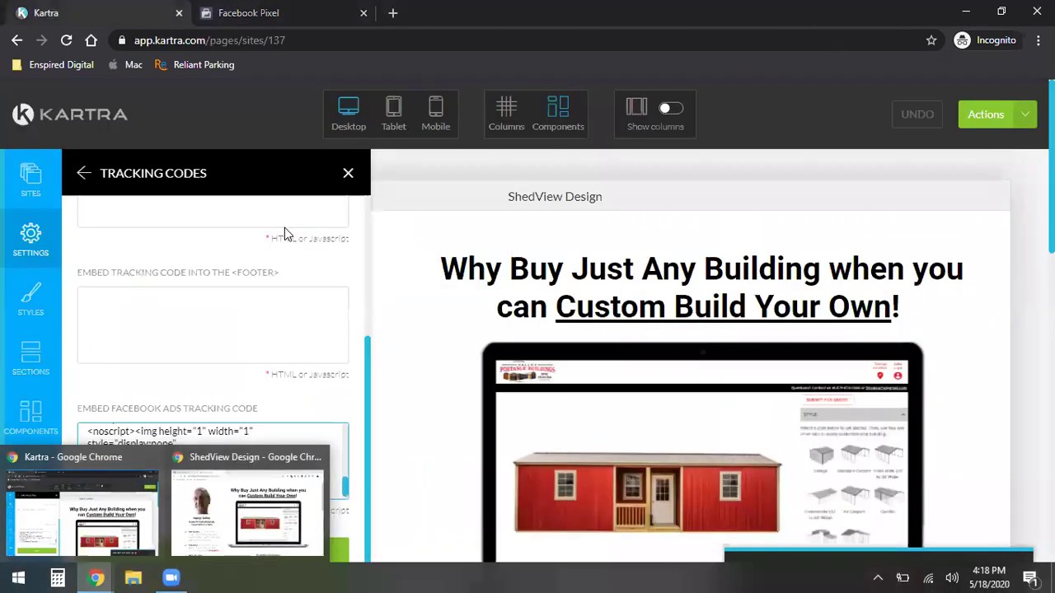
key(Return)
key(Return)
key(ctrl+v)
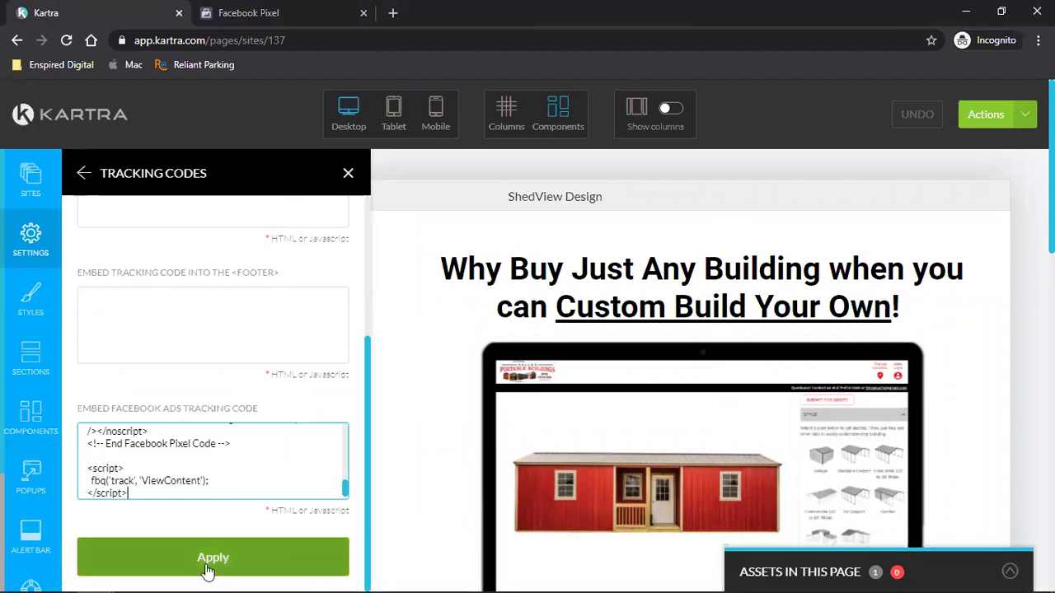
click(216, 558)
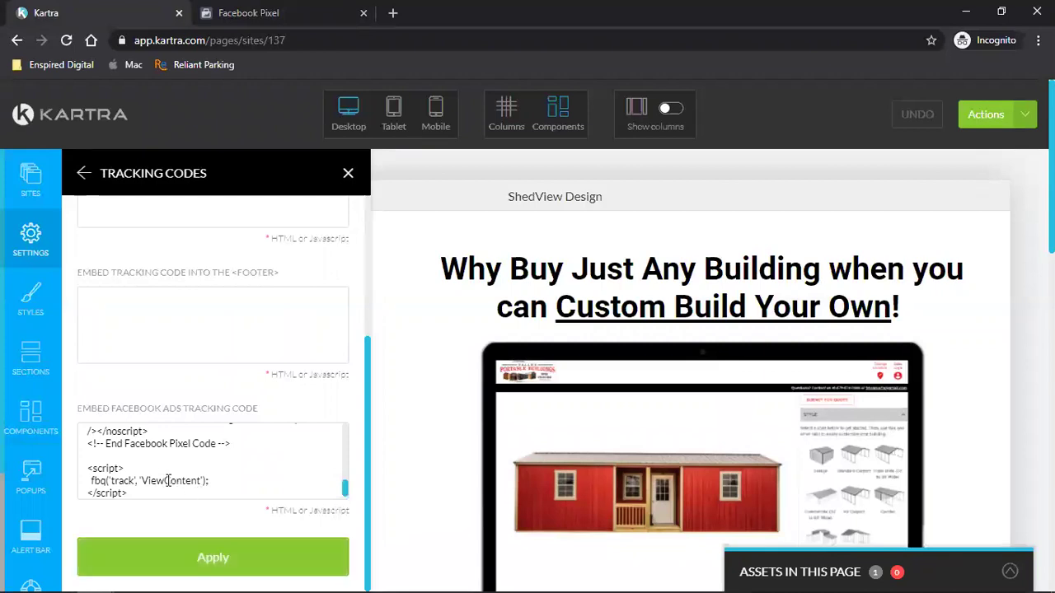
click(1024, 114)
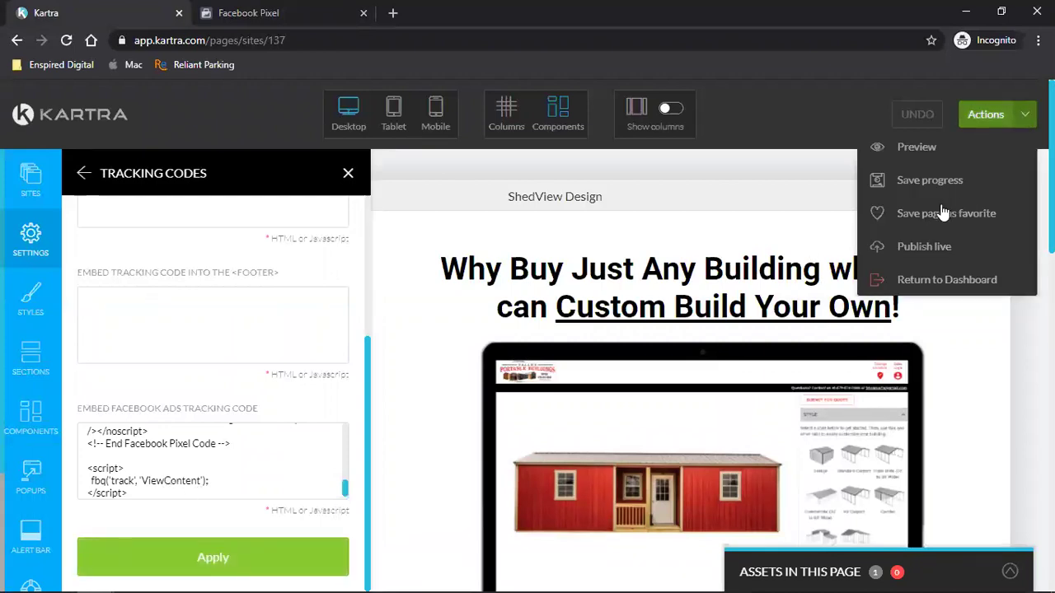
click(956, 186)
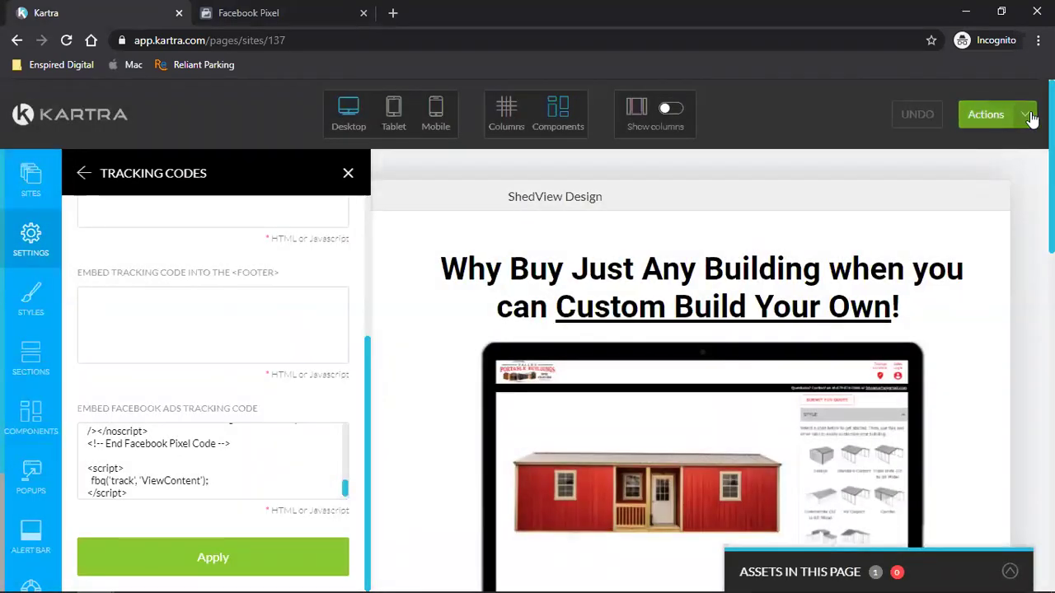
click(1029, 115)
click(940, 243)
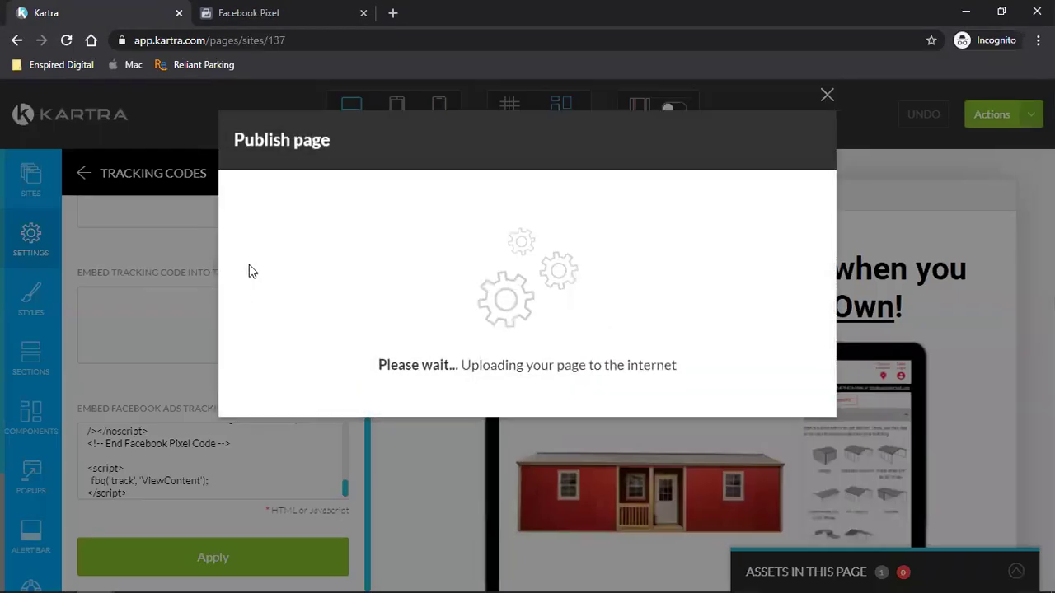
click(353, 266)
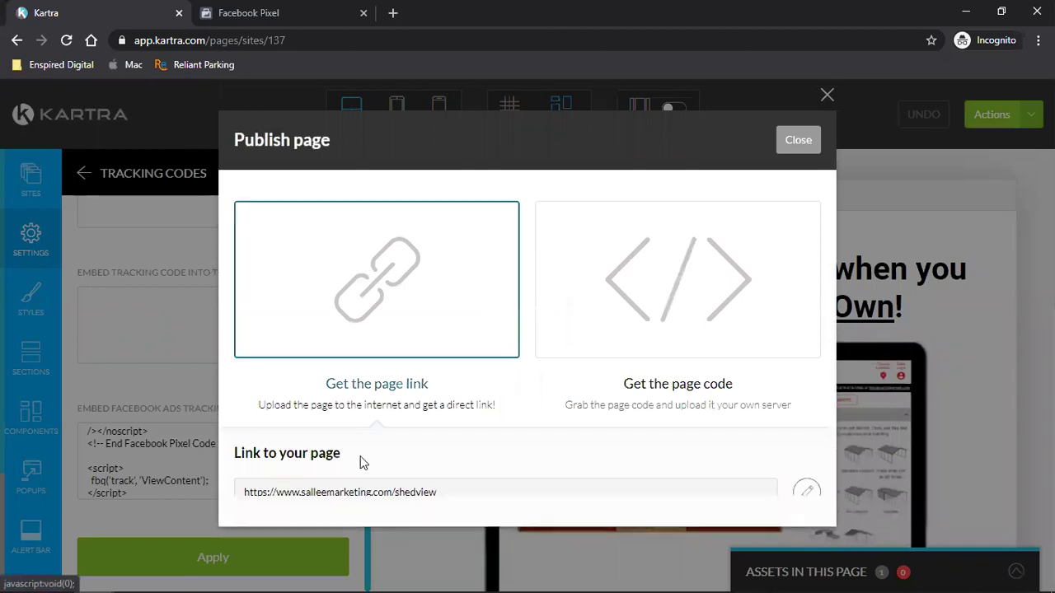
triple_click(321, 495)
right_click(323, 498)
click(334, 506)
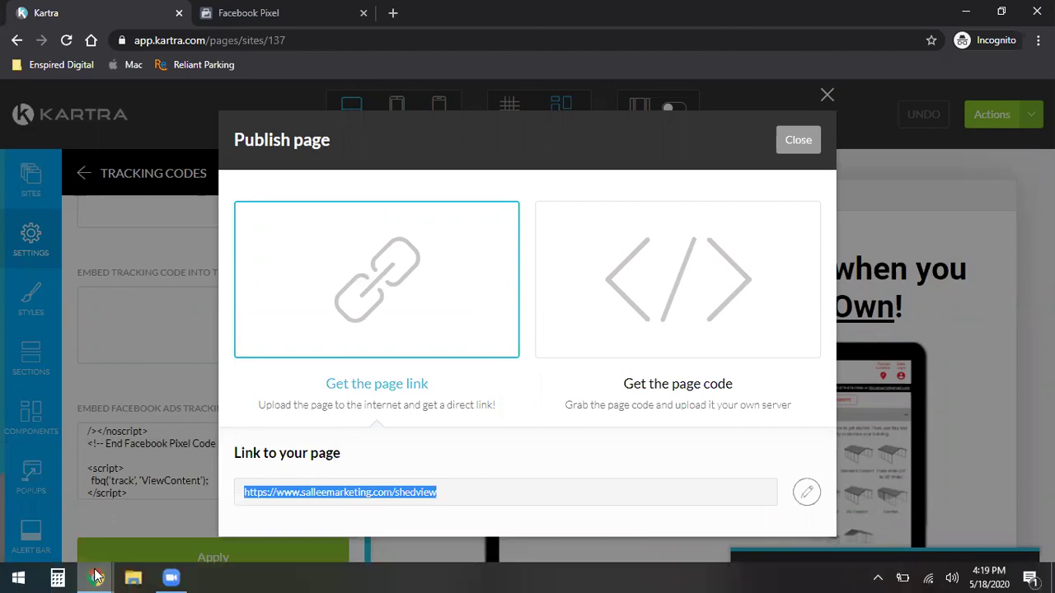
- Load the published page in a new tab and verify Pixel Helper shows PageView and ViewContent
click(206, 507)
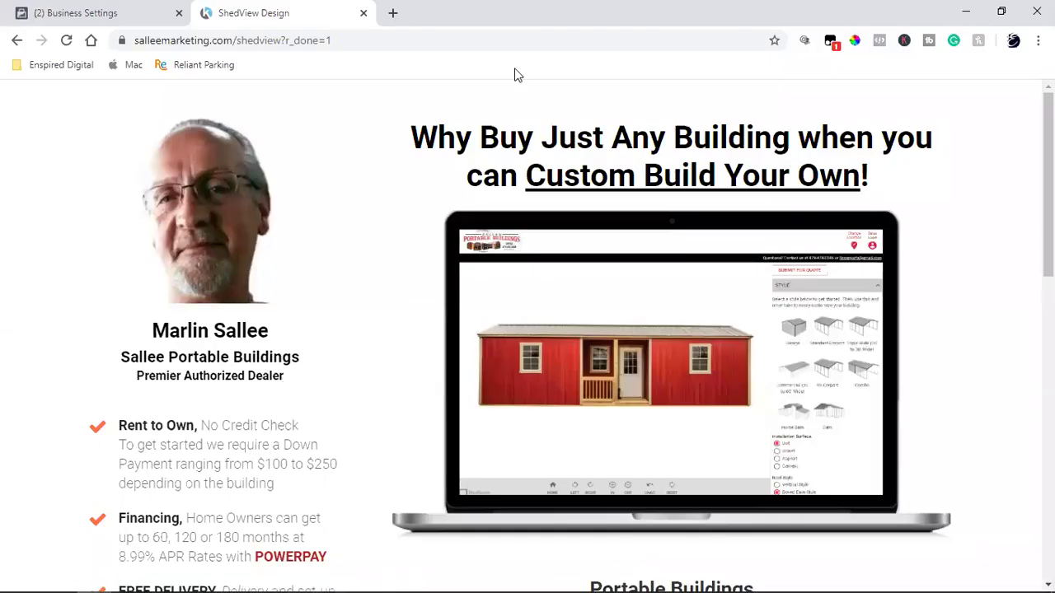
click(363, 13)
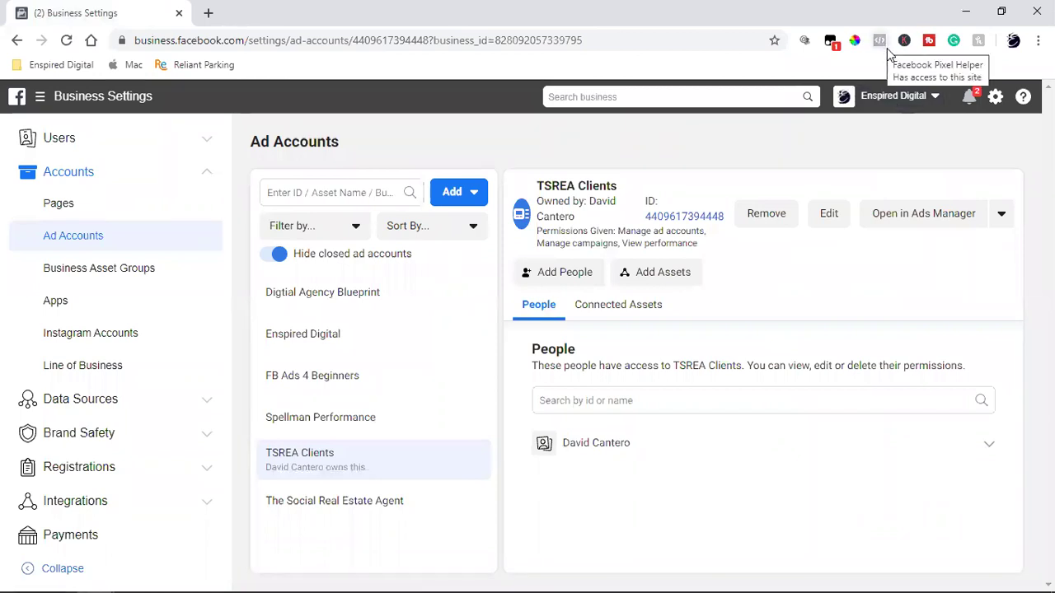
click(209, 13)
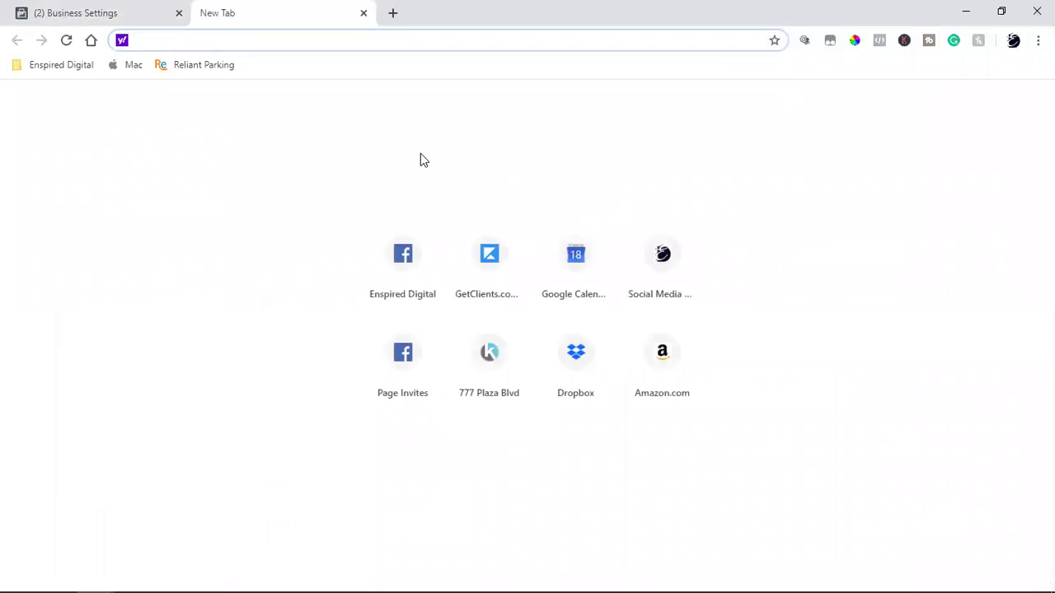
key(ctrl+v)
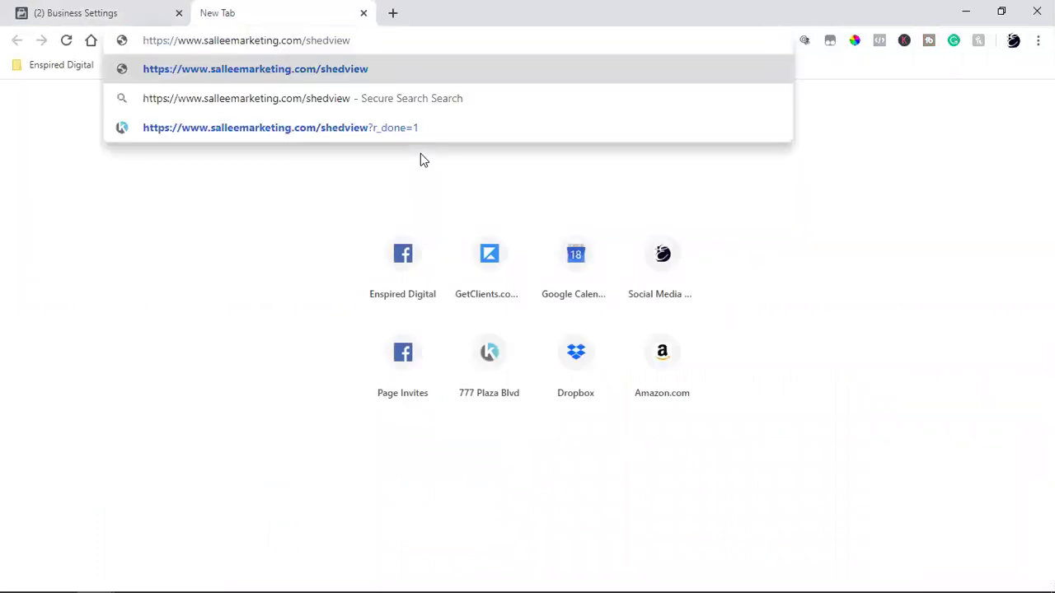
key(Return)
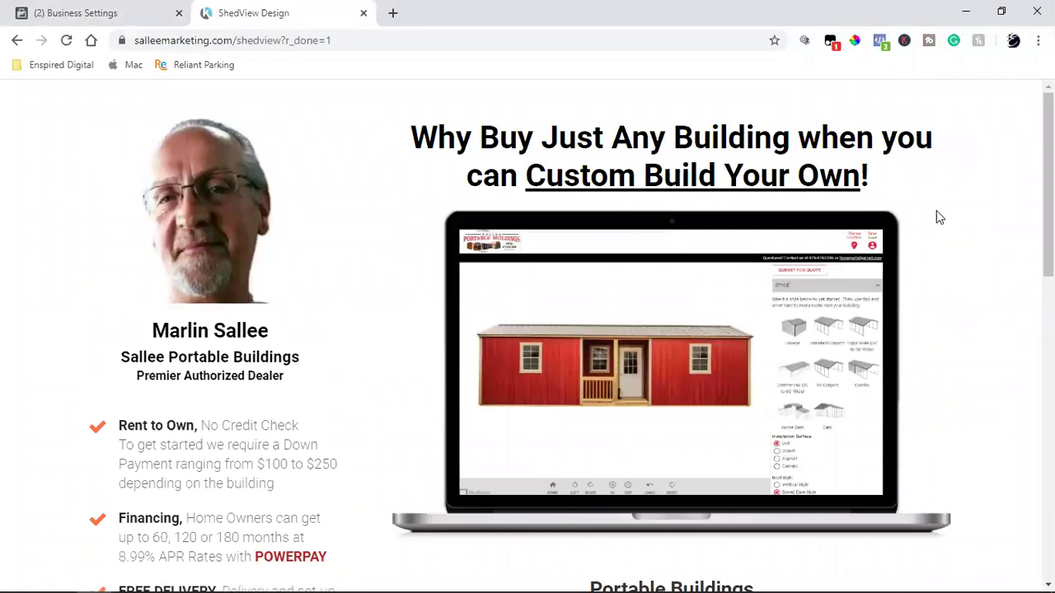
click(880, 41)
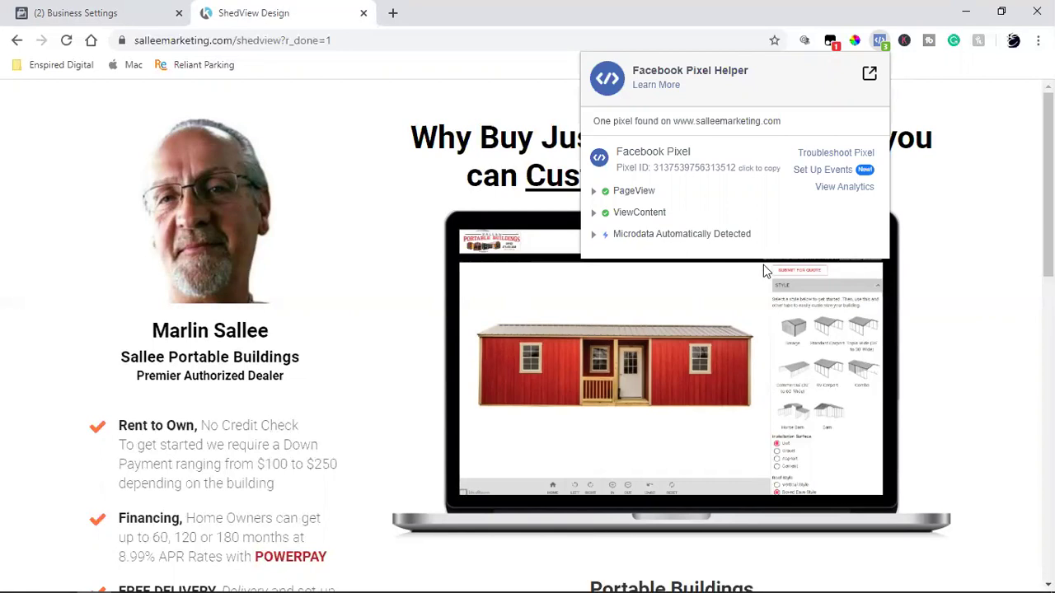
click(945, 338)
click(95, 8)
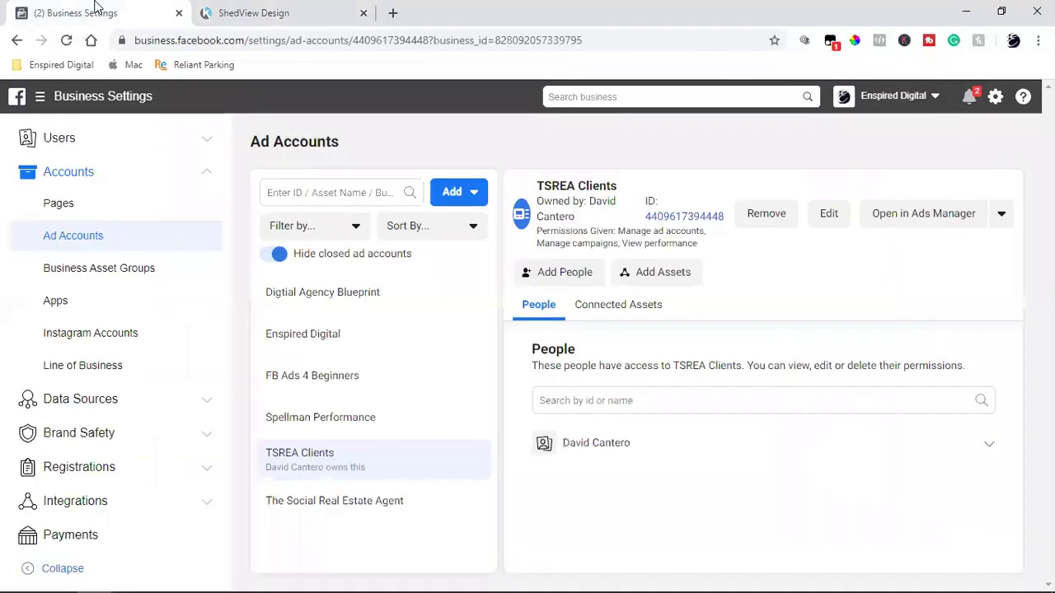
click(290, 10)
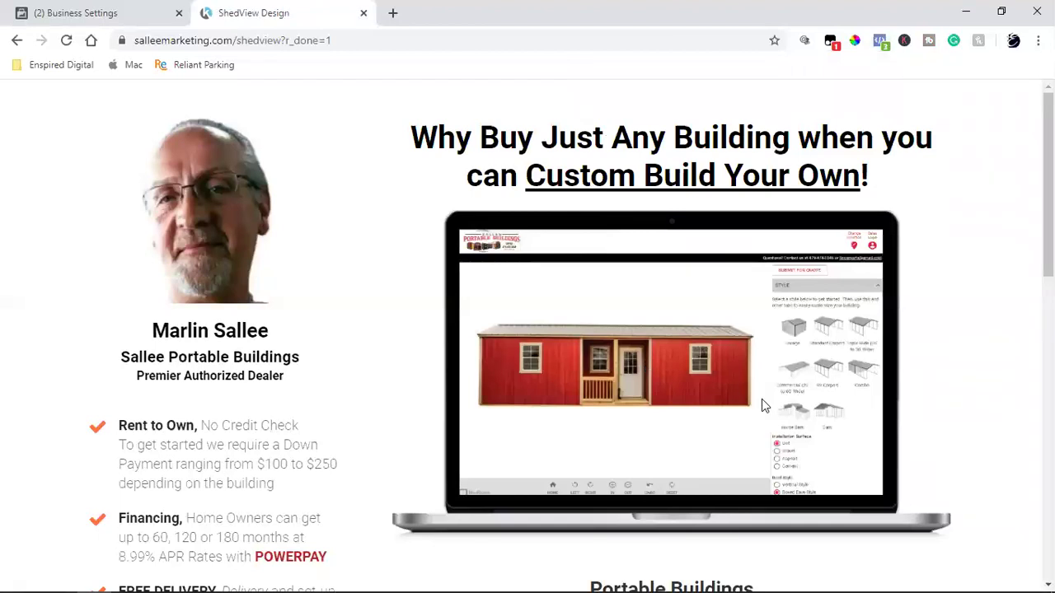
scroll(762, 399, down, 4)
scroll(746, 479, down, 6)
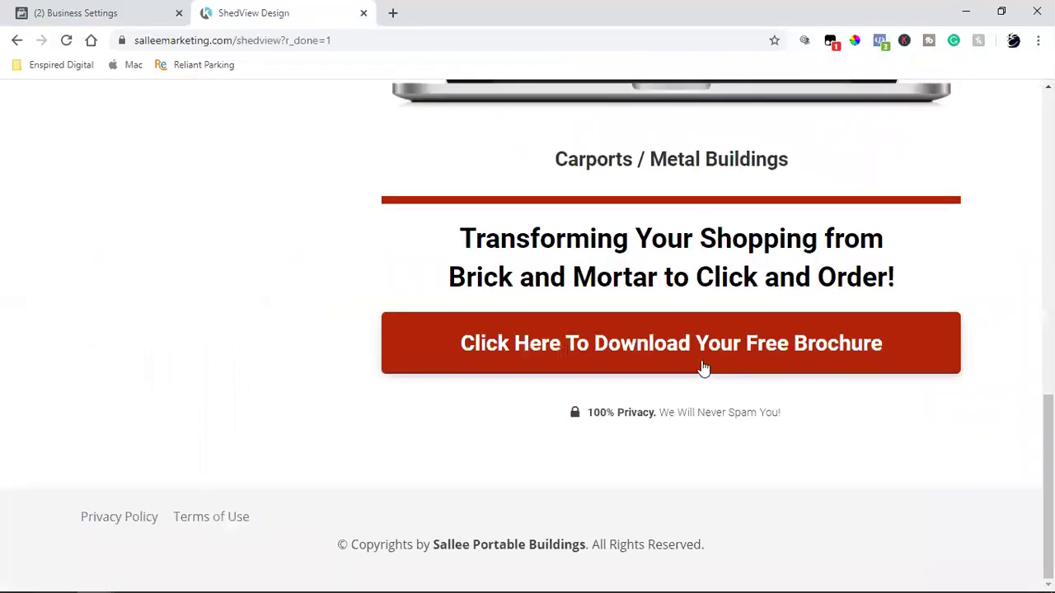
click(701, 353)
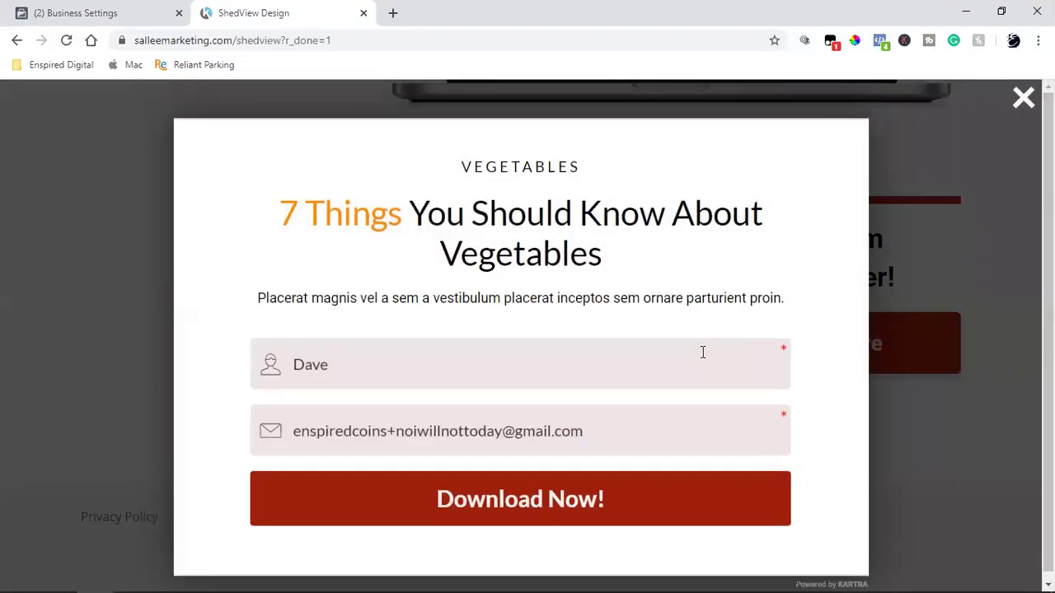
click(944, 233)
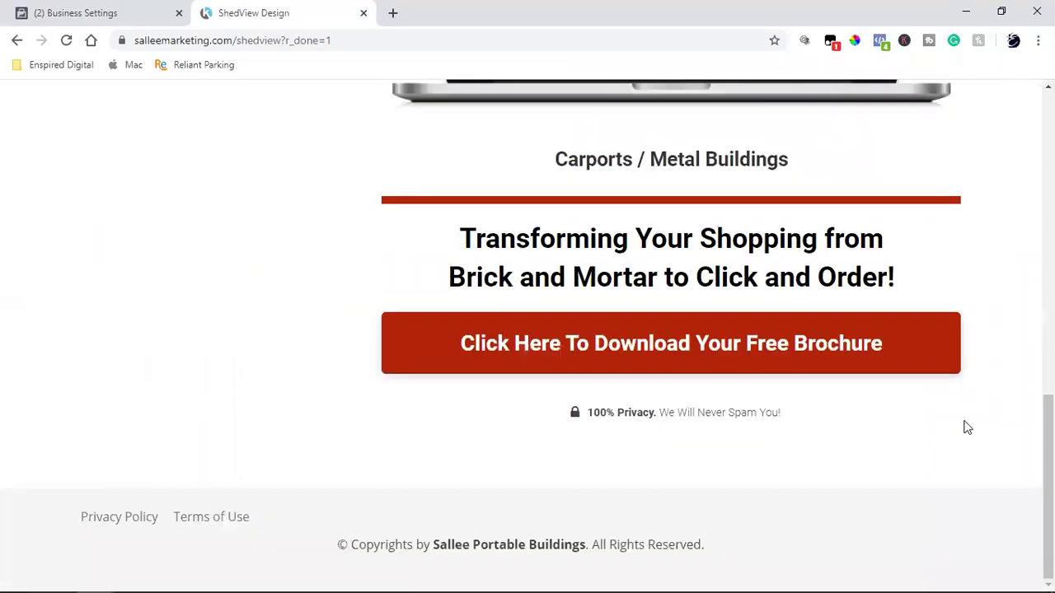
scroll(968, 428, up, 3)
scroll(968, 428, up, 5)
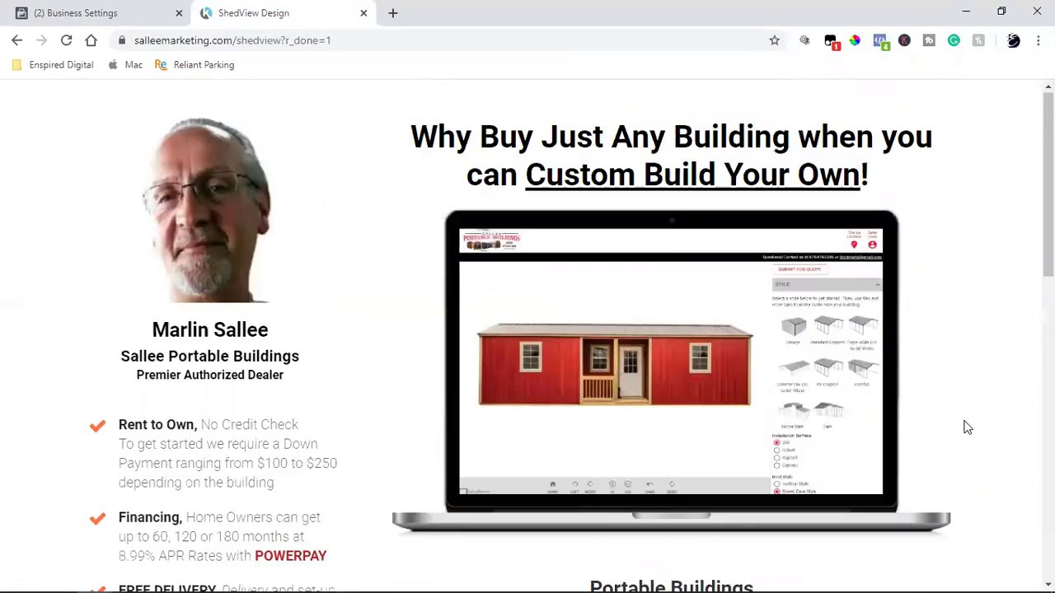
scroll(967, 428, down, 6)
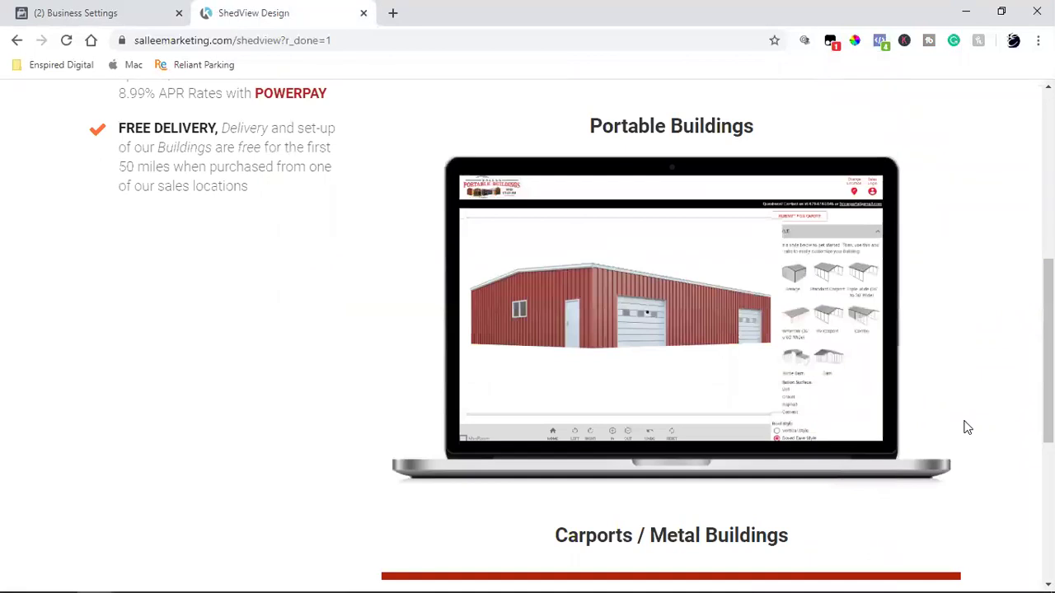
scroll(965, 426, down, 2)
scroll(889, 199, up, 7)
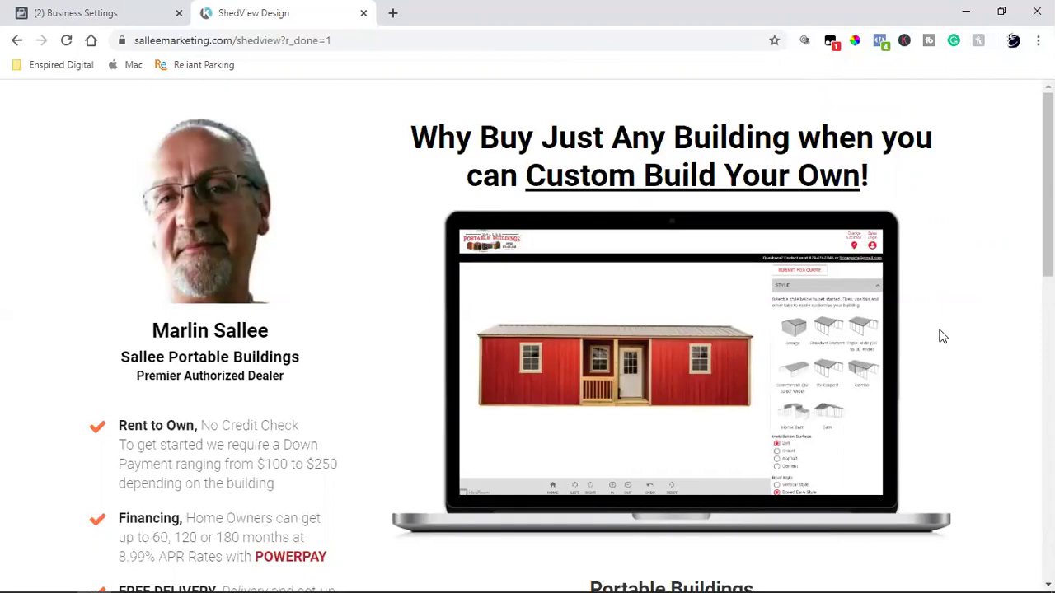
scroll(943, 336, down, 7)
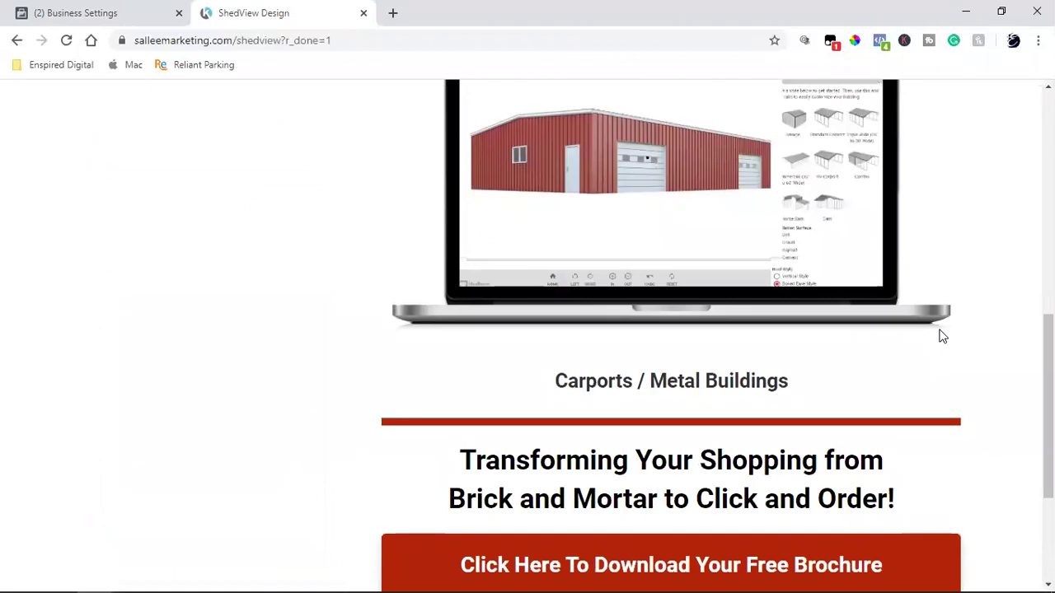
scroll(943, 336, down, 3)
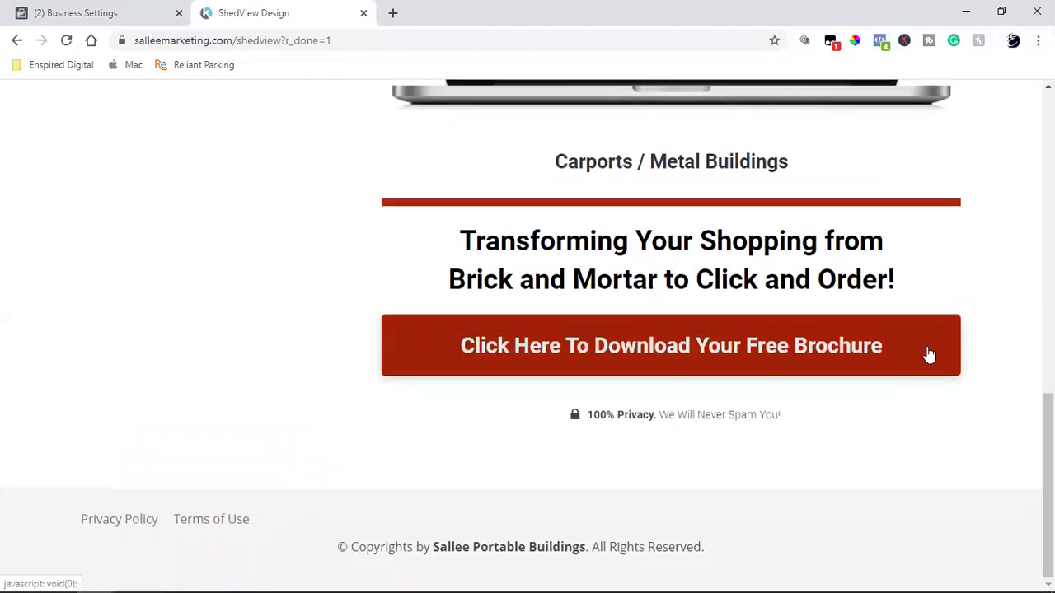
scroll(929, 355, down, 1)
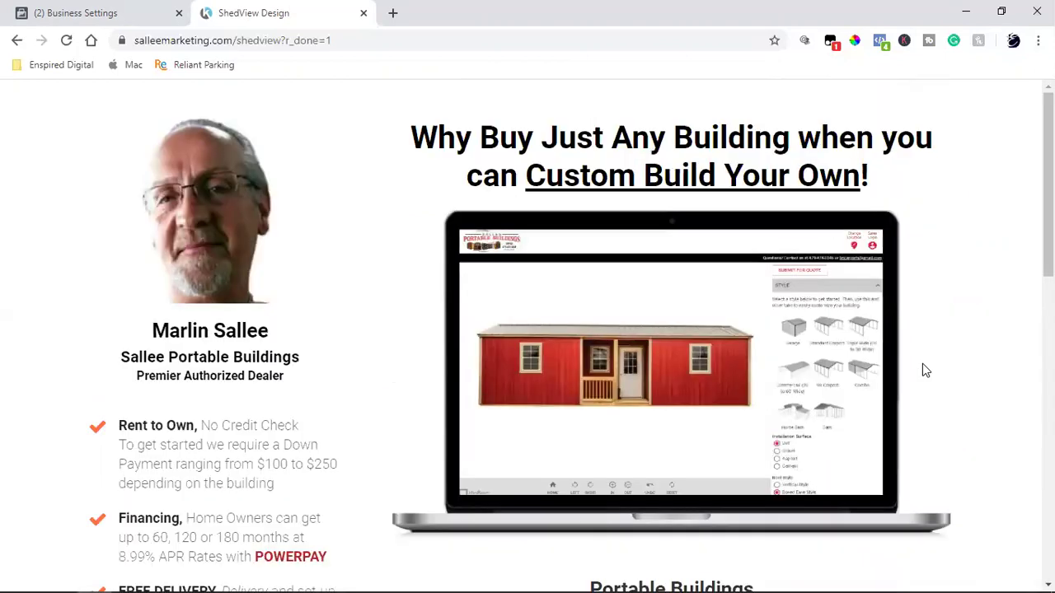
scroll(924, 370, down, 8)
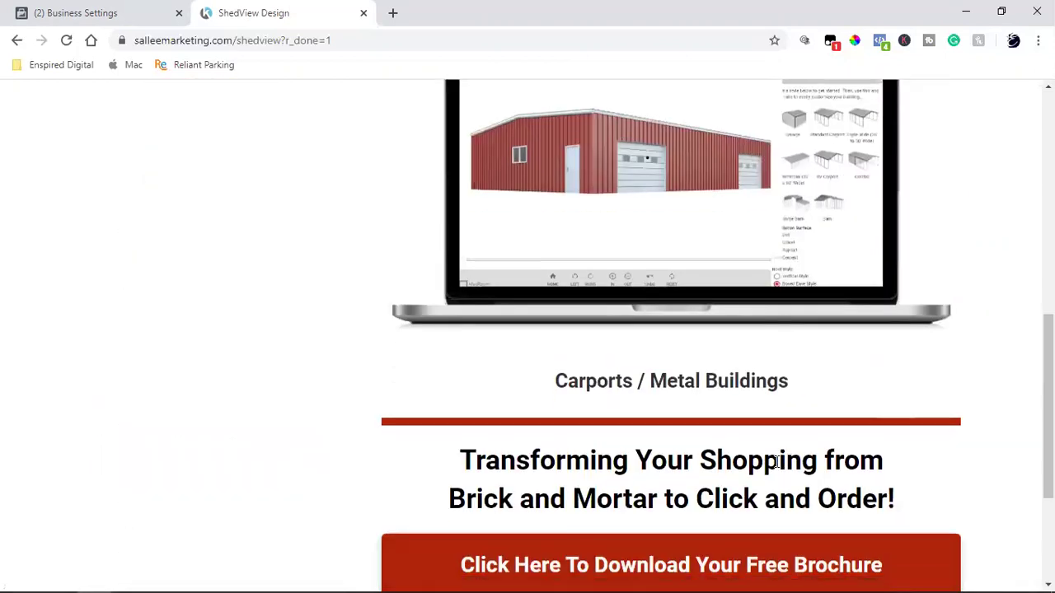
scroll(777, 462, down, 3)
click(664, 366)
click(961, 189)
scroll(960, 330, up, 15)
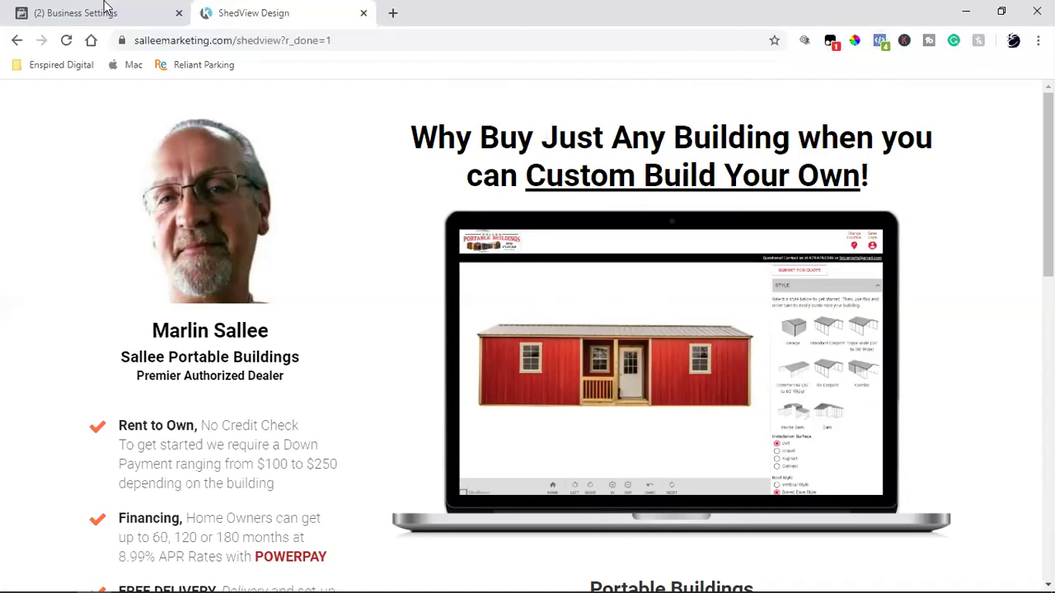
- Close the publish dialog and exit the ShedView Design editor to the dashboard
mouse_move(97, 574)
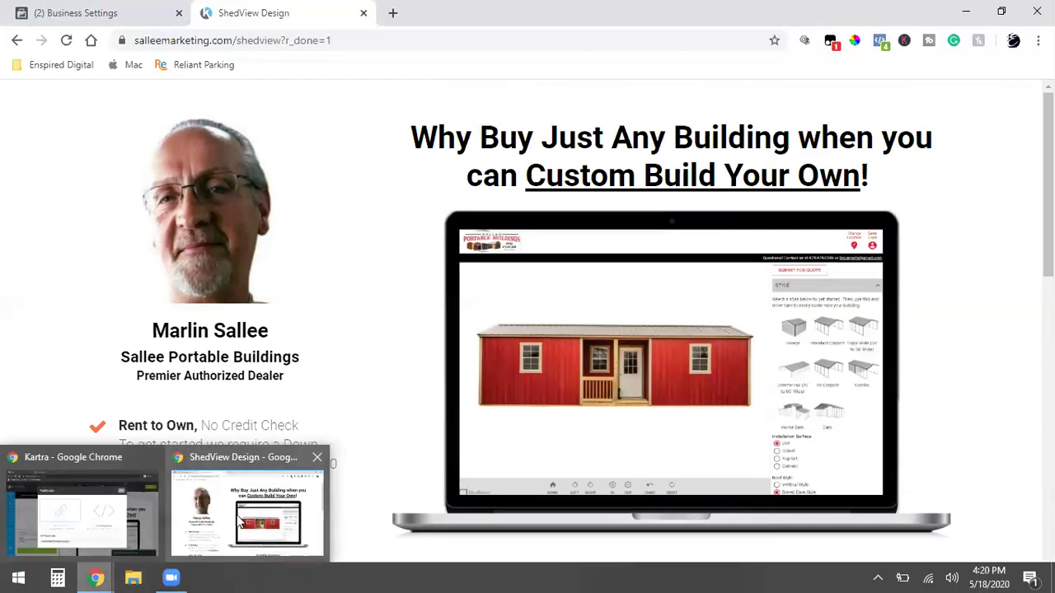
click(82, 504)
click(796, 140)
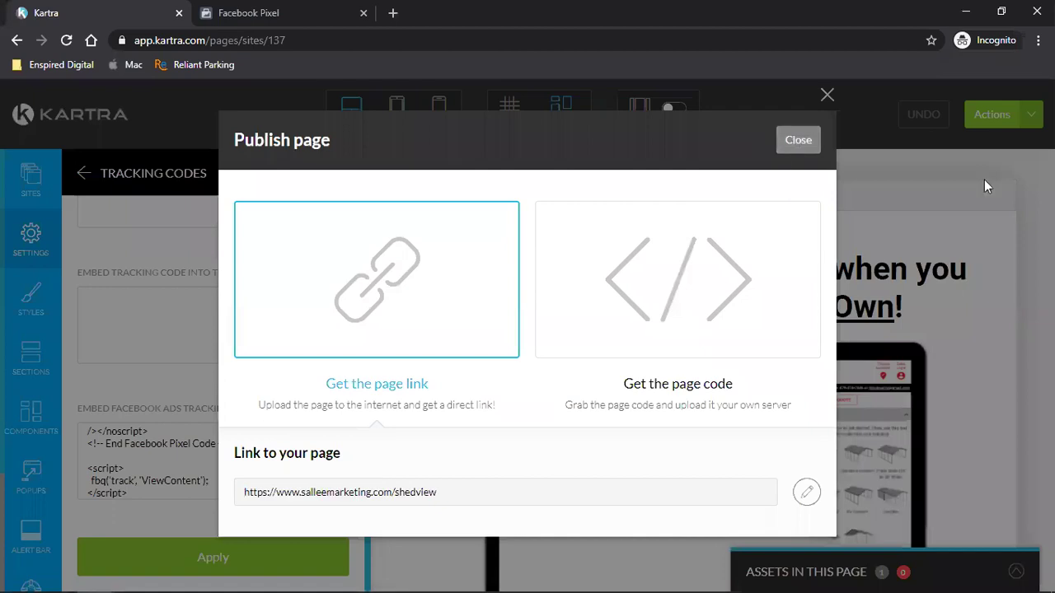
click(989, 114)
click(940, 274)
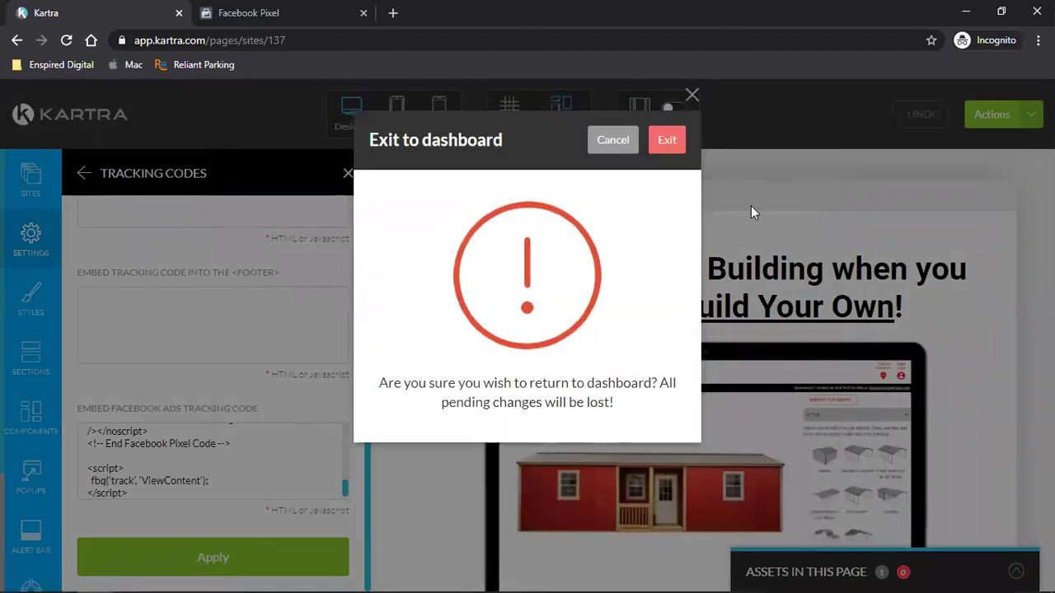
click(667, 141)
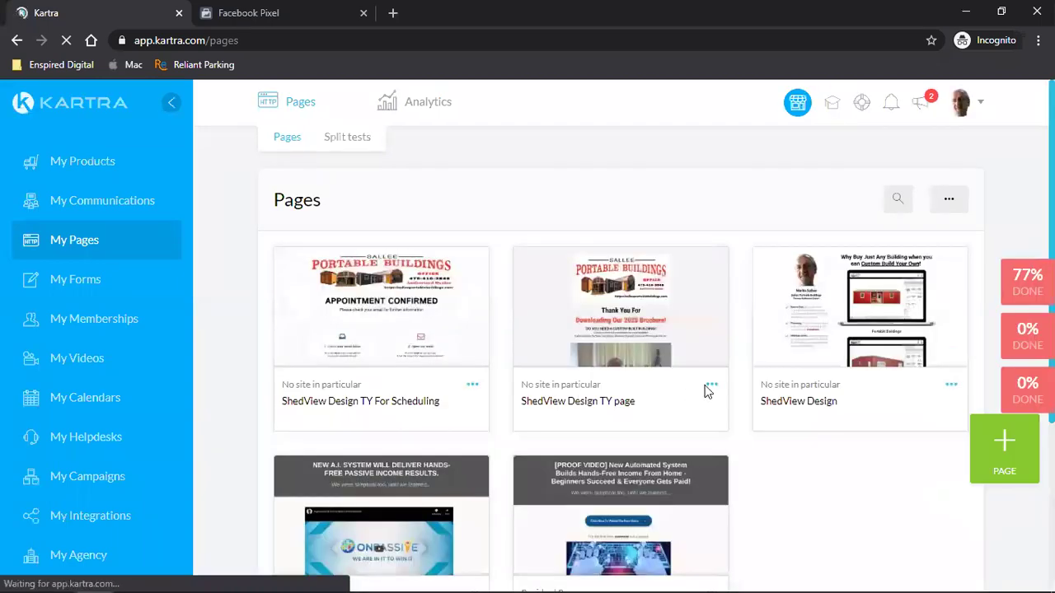
- Open the ShedView Design TY page in the page builder
click(712, 392)
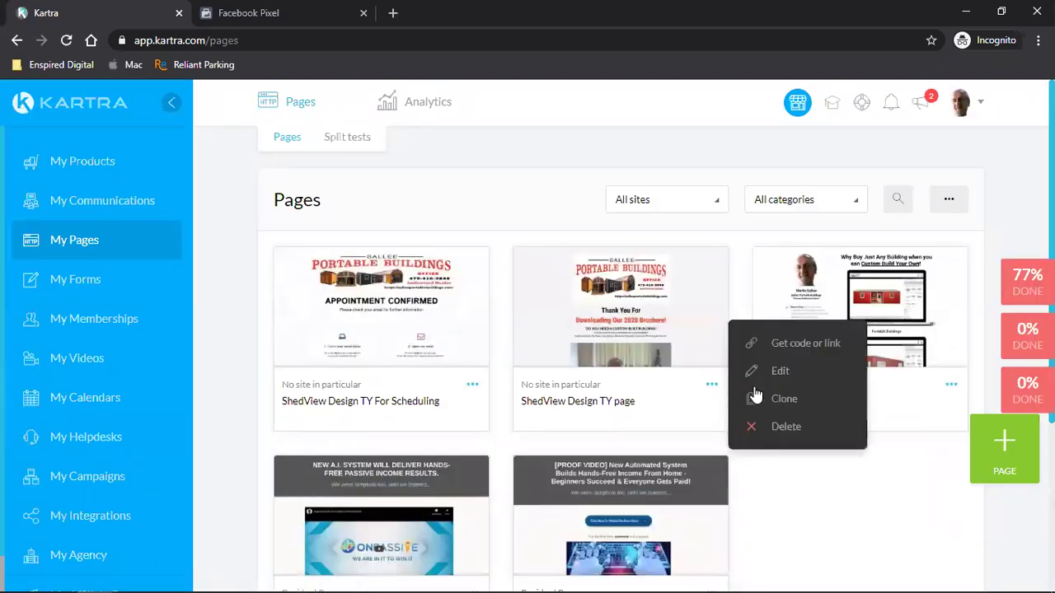
click(793, 375)
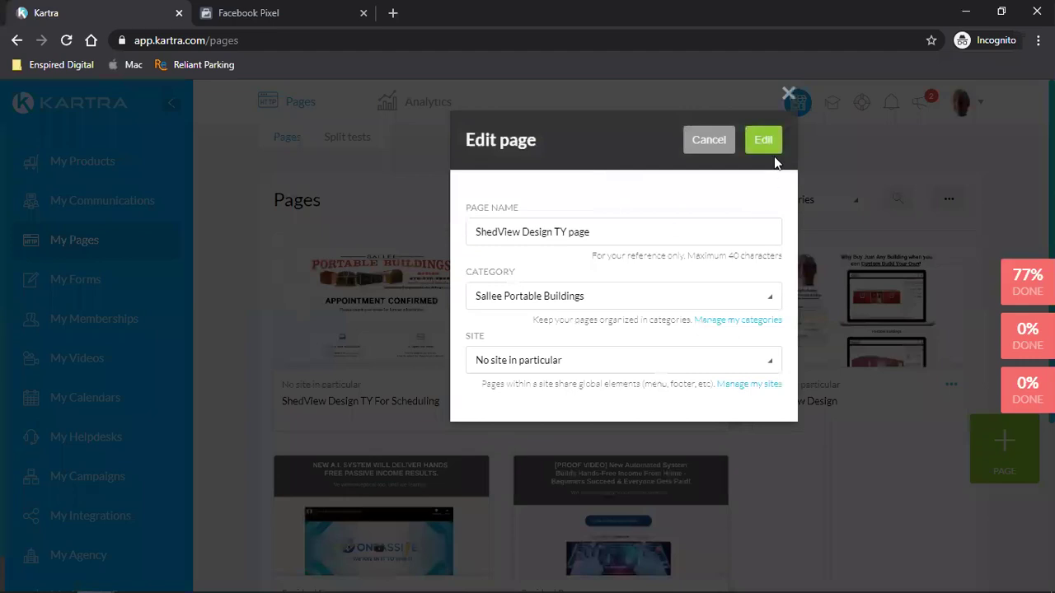
click(765, 142)
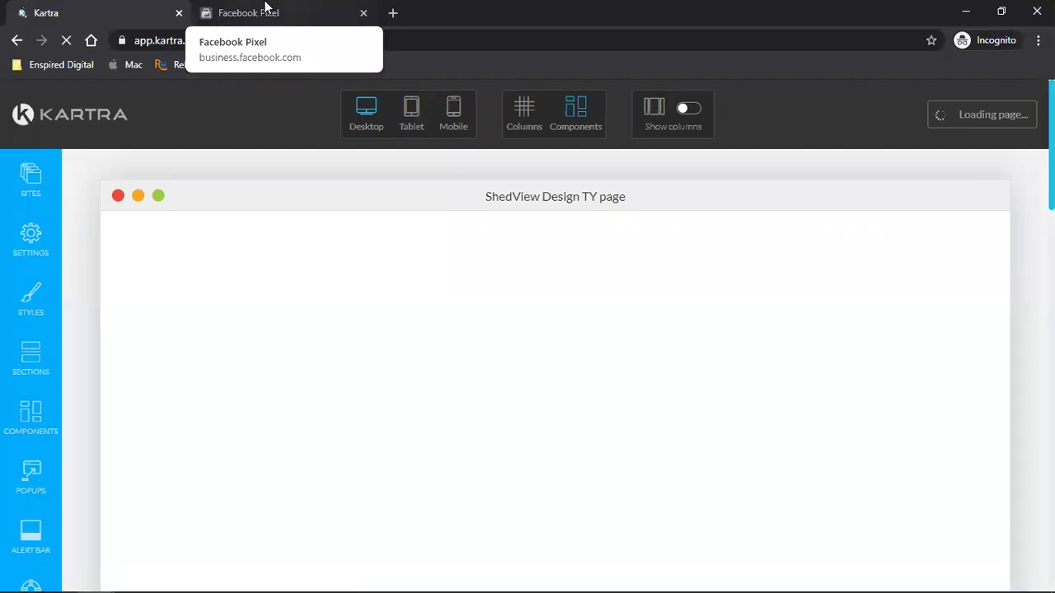
- Copy ShedView's Pixel base code from Events Manager using the manual installation option
click(266, 10)
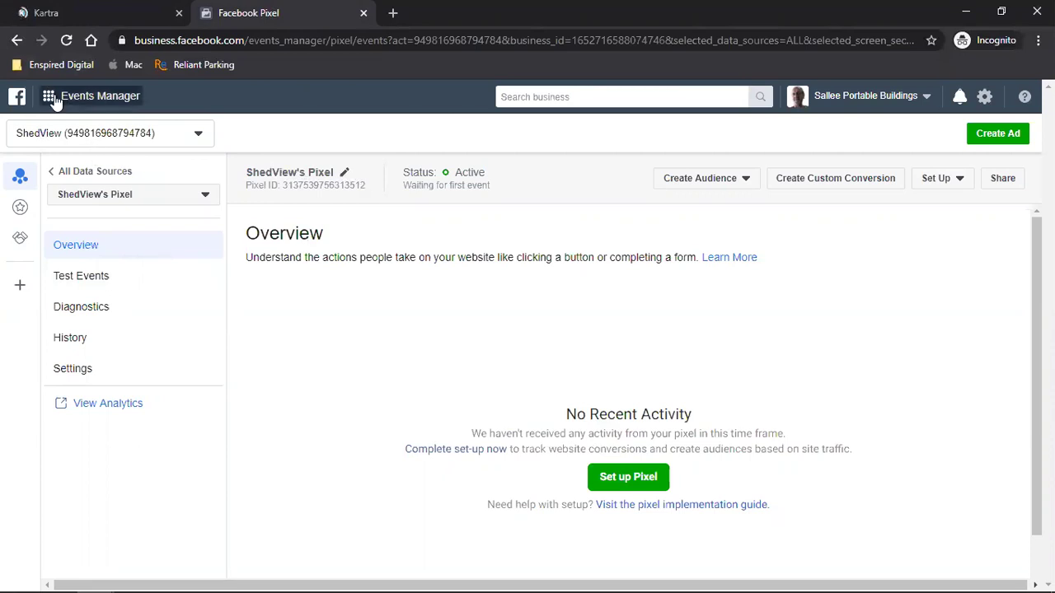
click(66, 41)
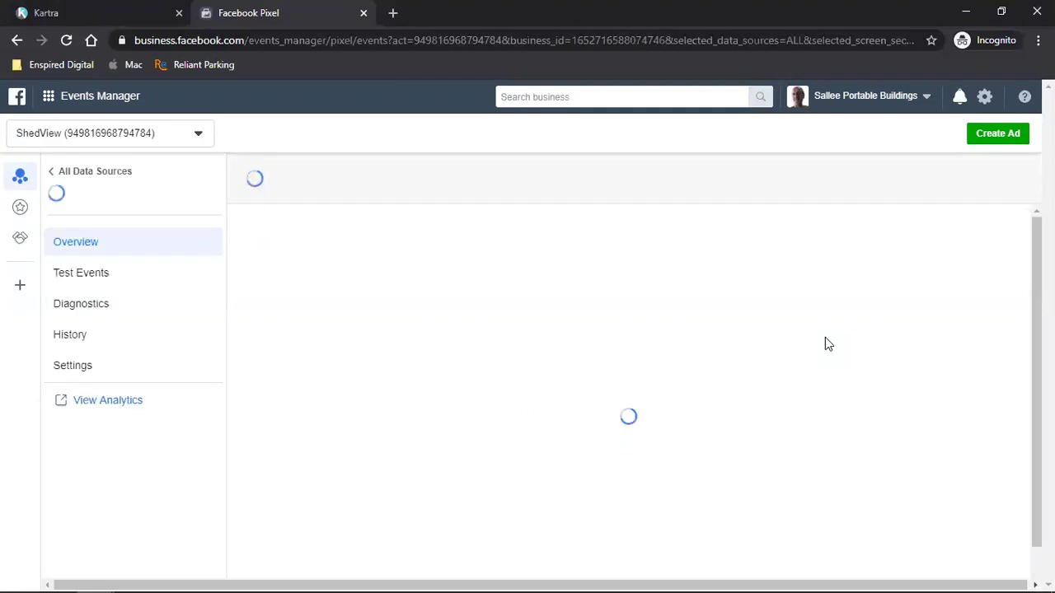
click(648, 391)
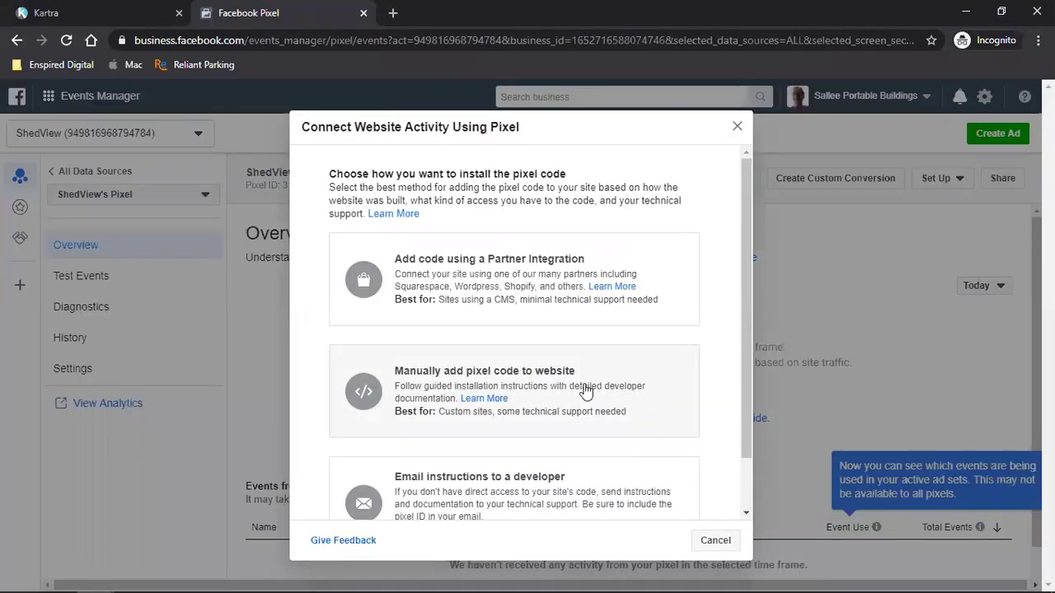
click(403, 371)
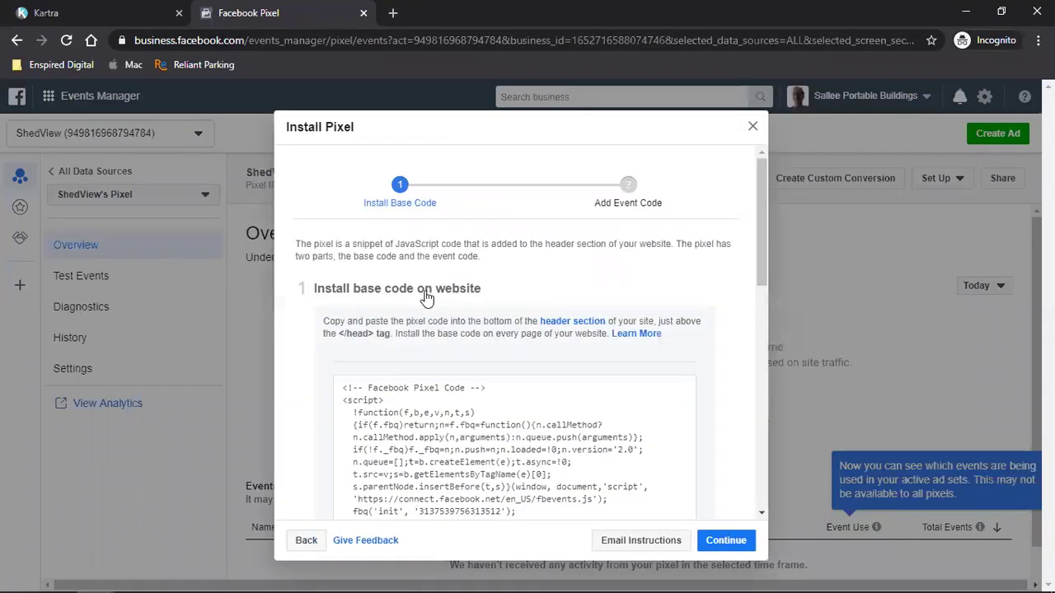
click(419, 435)
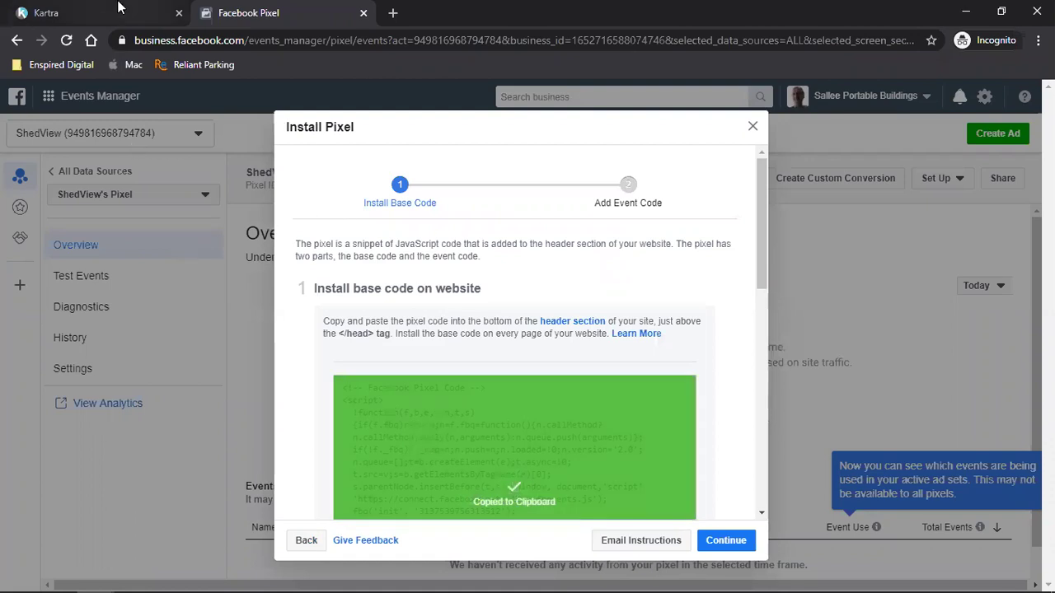
click(132, 12)
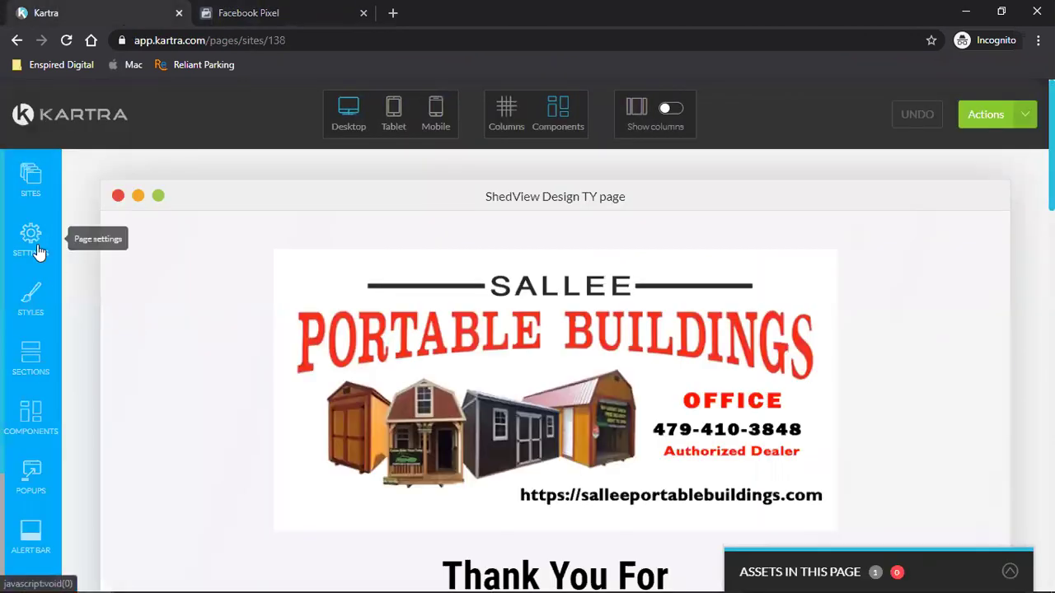
- Paste the Pixel base code into the ShedView Design TY page's Facebook Ads tracking code field
click(37, 252)
click(227, 303)
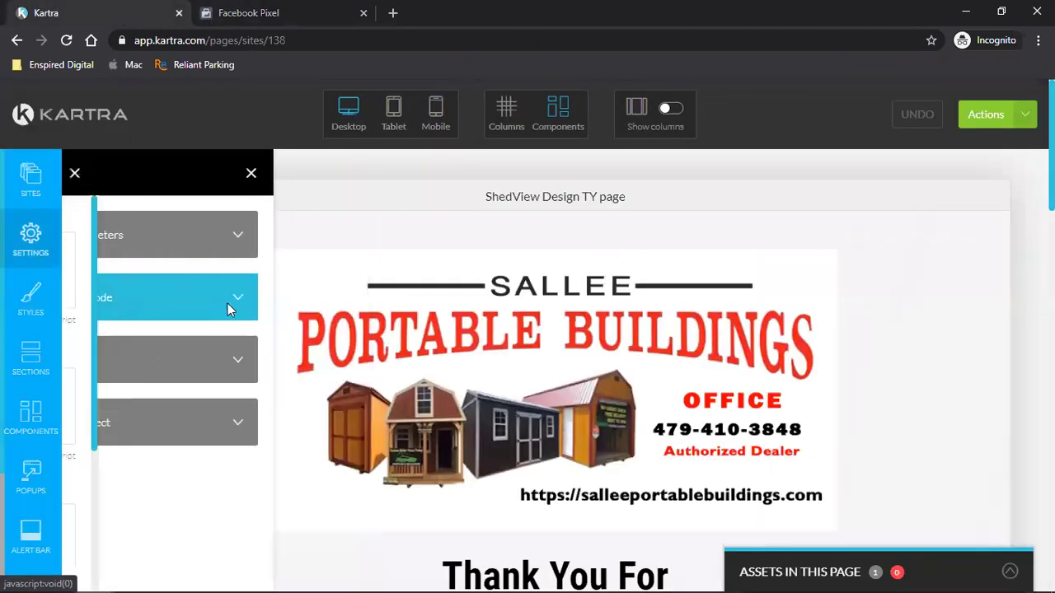
scroll(264, 396, down, 3)
click(174, 440)
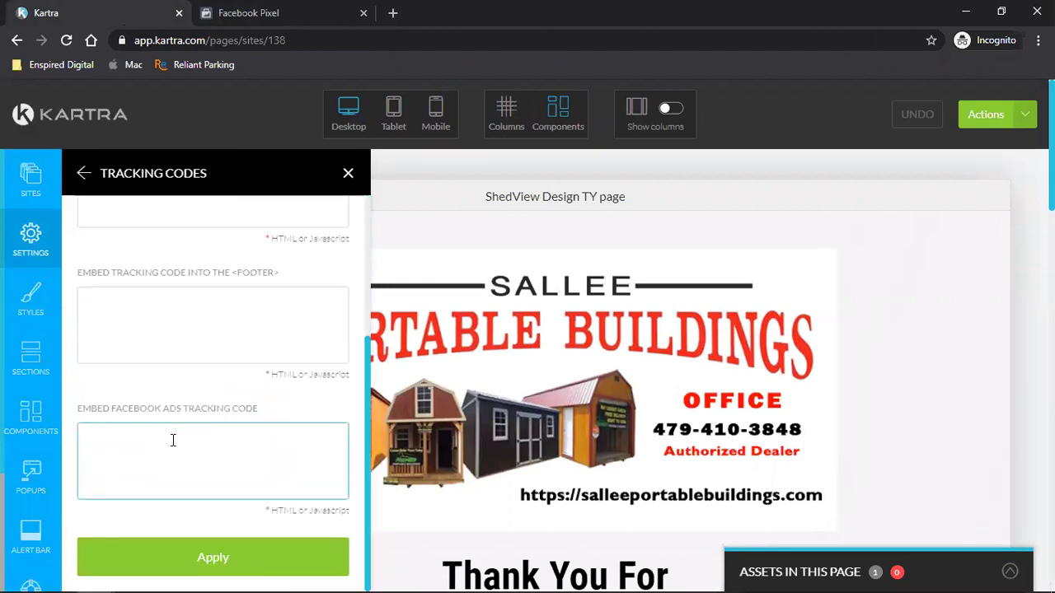
key(ctrl+v)
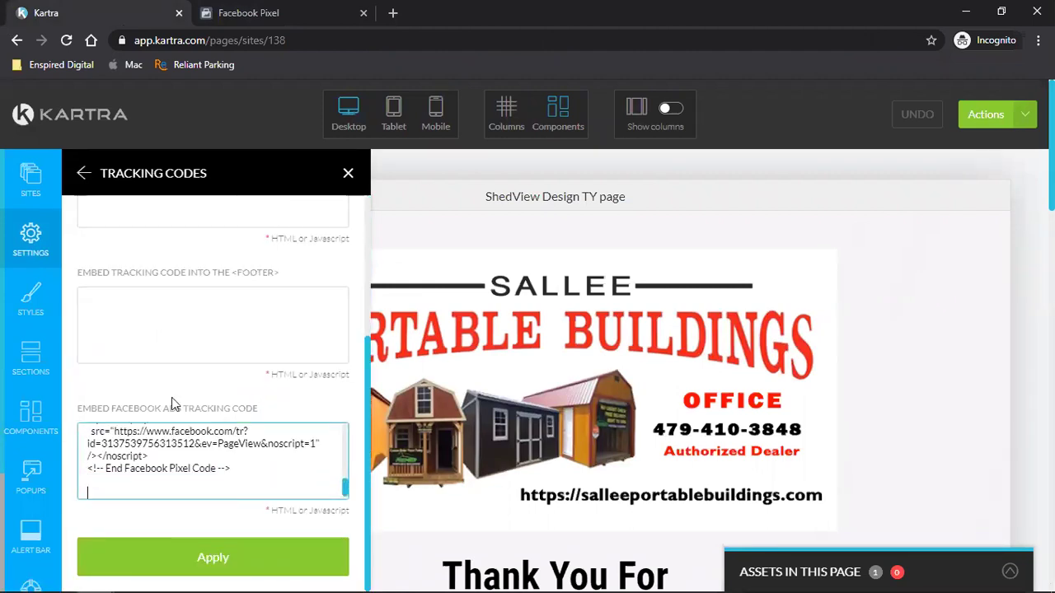
click(262, 12)
scroll(512, 436, down, 10)
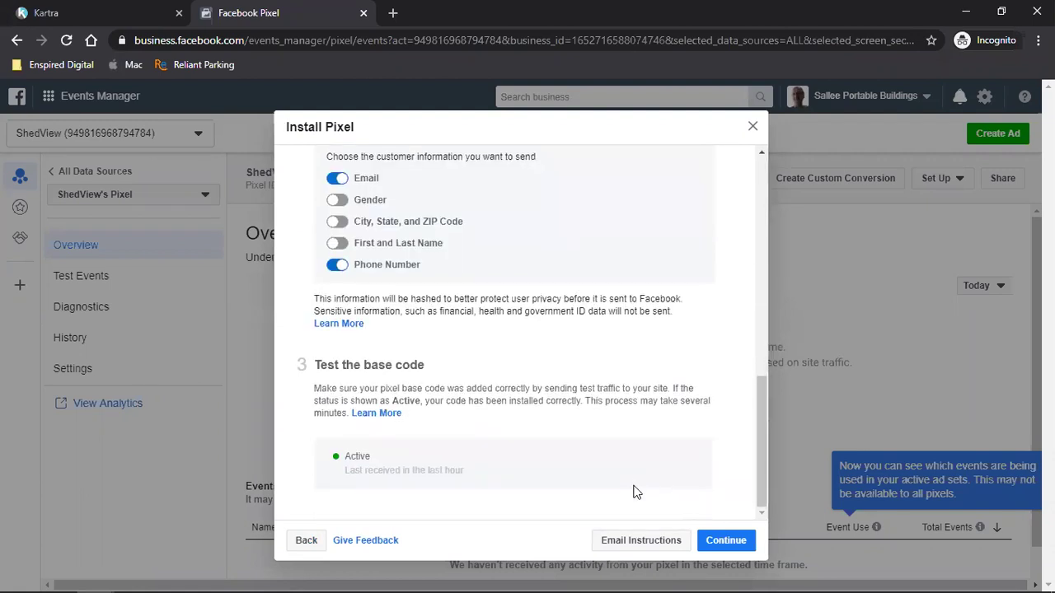
- Choose manual event code setup with the Professional Services business category
click(711, 543)
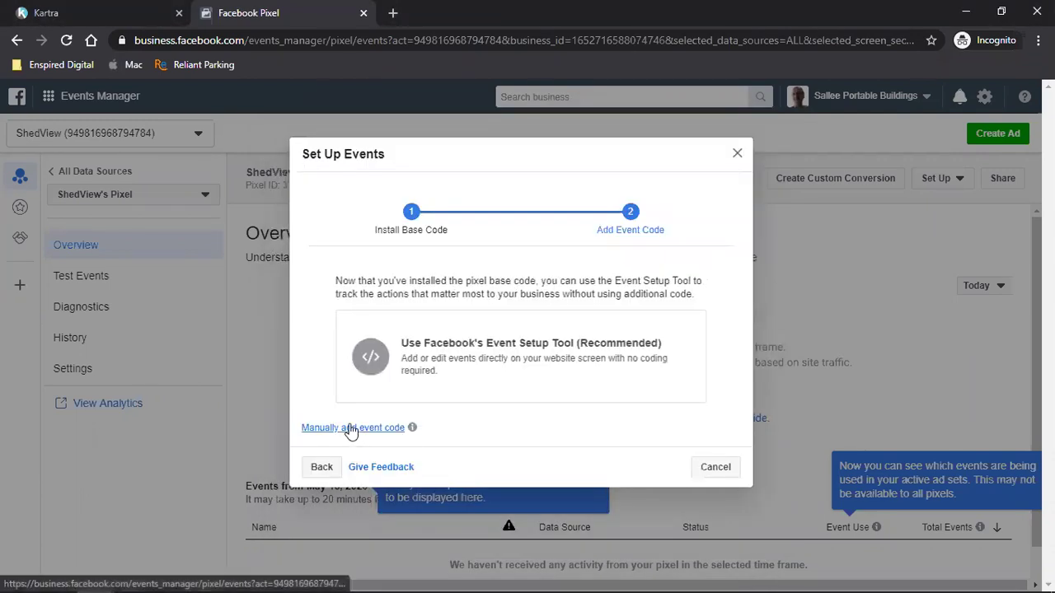
click(350, 428)
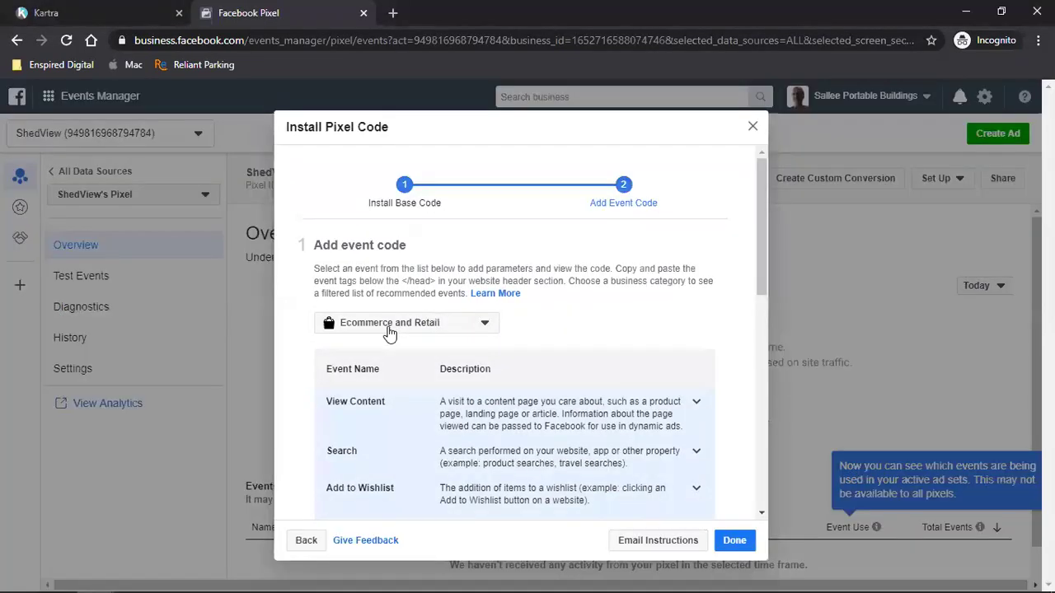
click(389, 328)
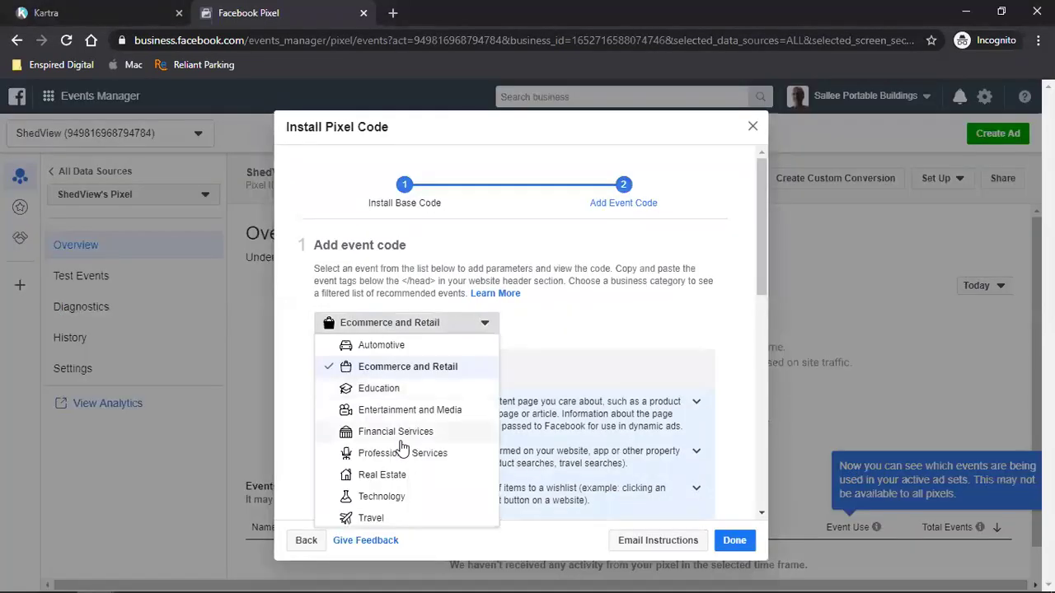
click(402, 452)
- Copy the Lead event code with event parameters turned off, and finish the installation
scroll(564, 355, down, 2)
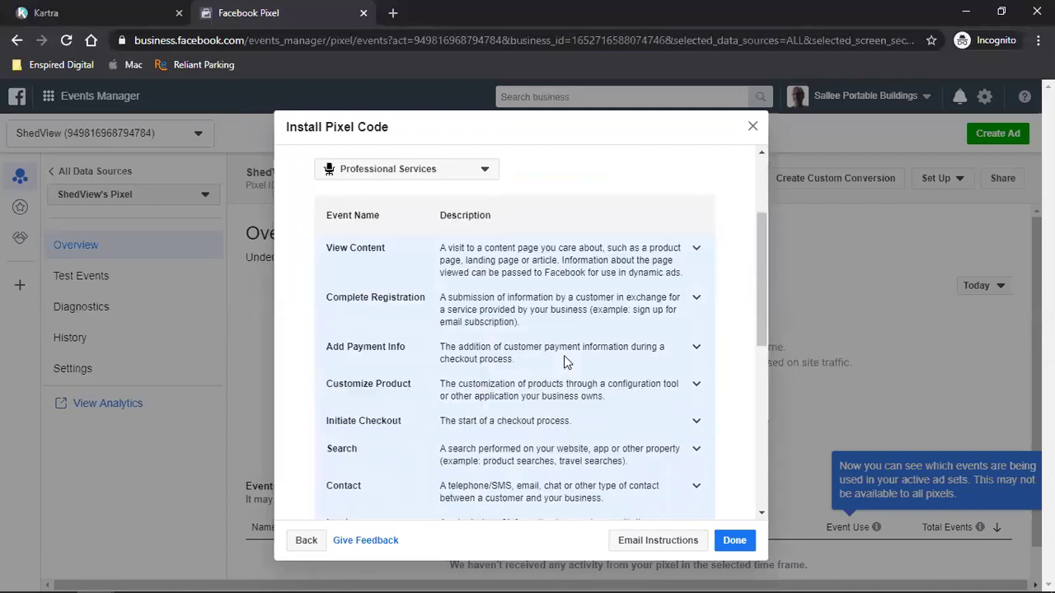
scroll(544, 363, down, 2)
click(503, 372)
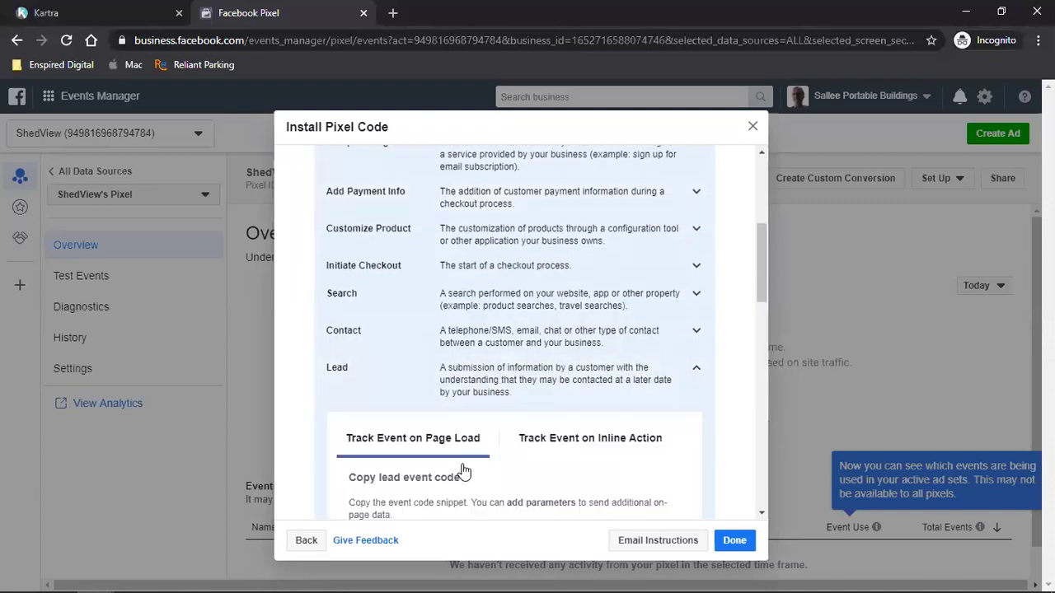
scroll(464, 470, down, 2)
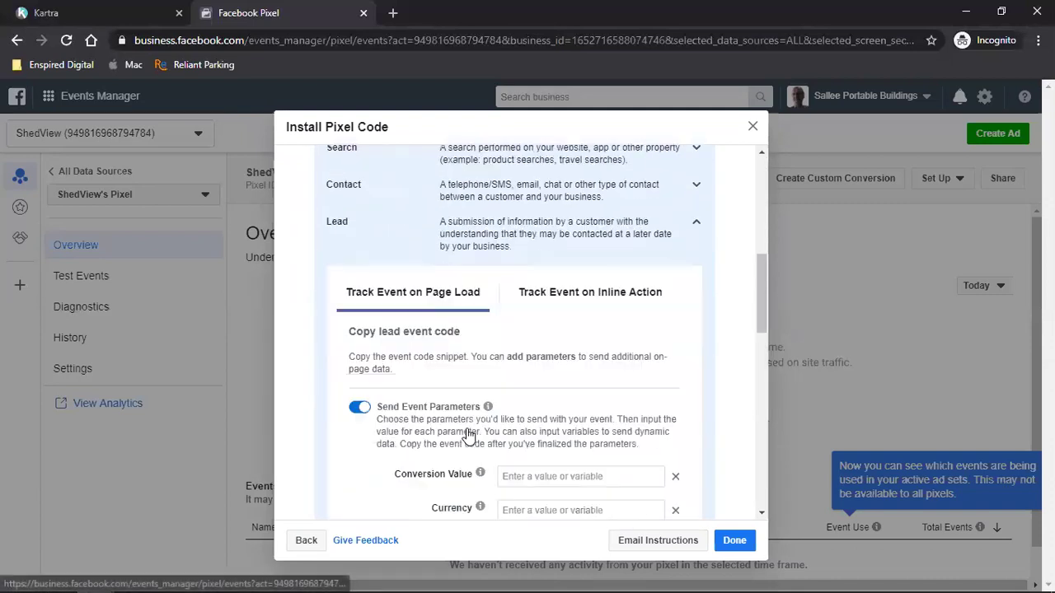
click(360, 399)
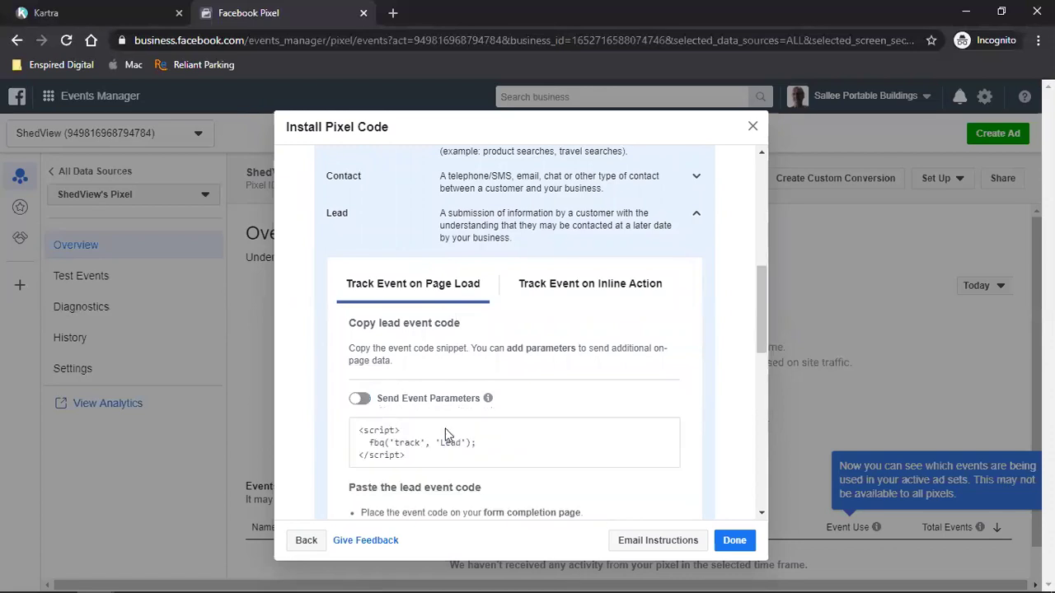
click(513, 443)
click(729, 541)
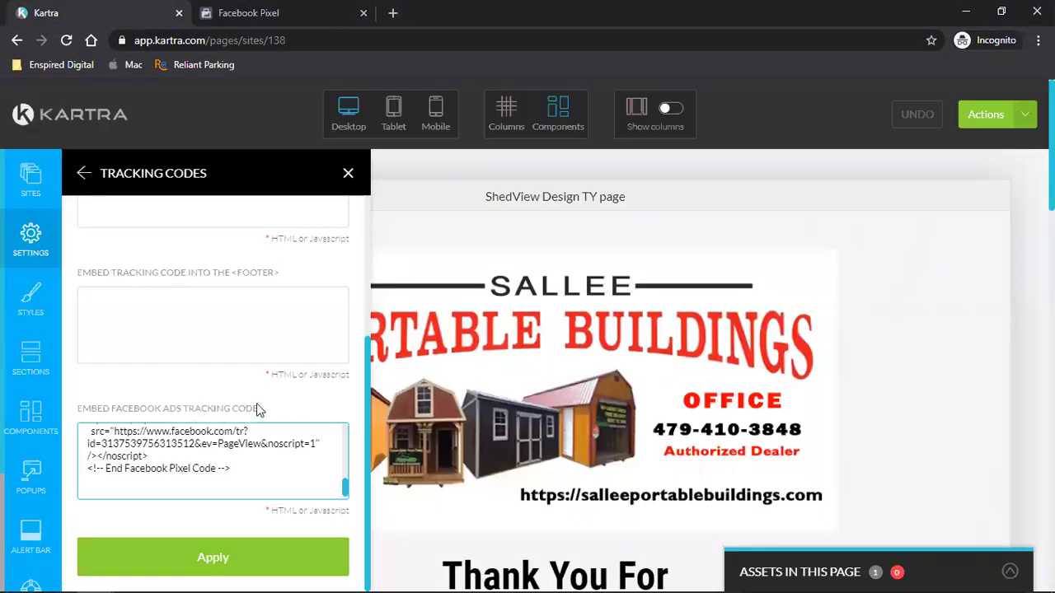
- Append the Lead event script below the pixel code in the Facebook Ads field and apply
click(242, 487)
key(Return)
key(ctrl+v)
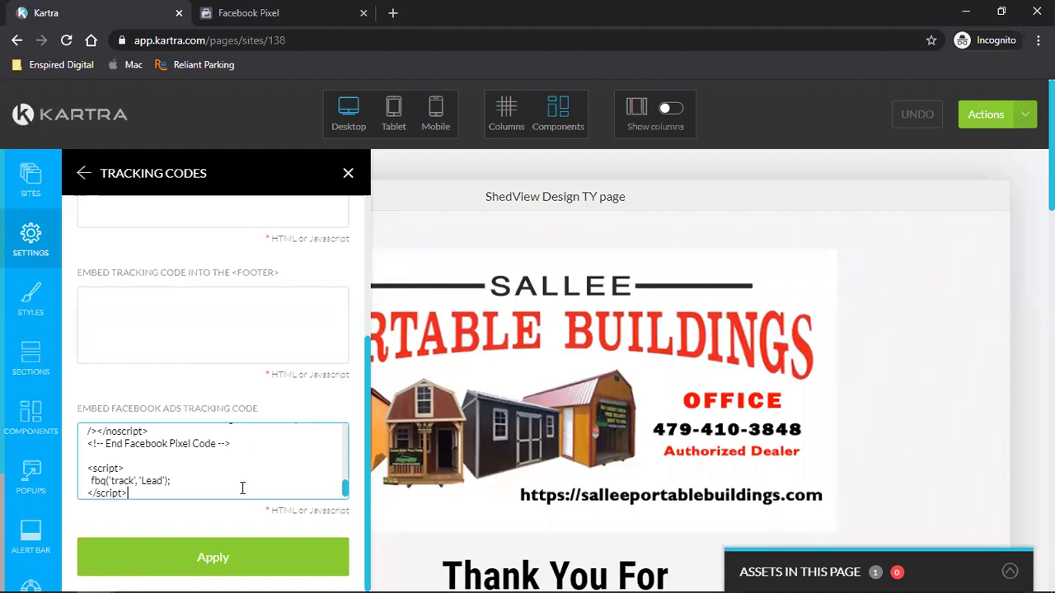
click(211, 560)
click(989, 116)
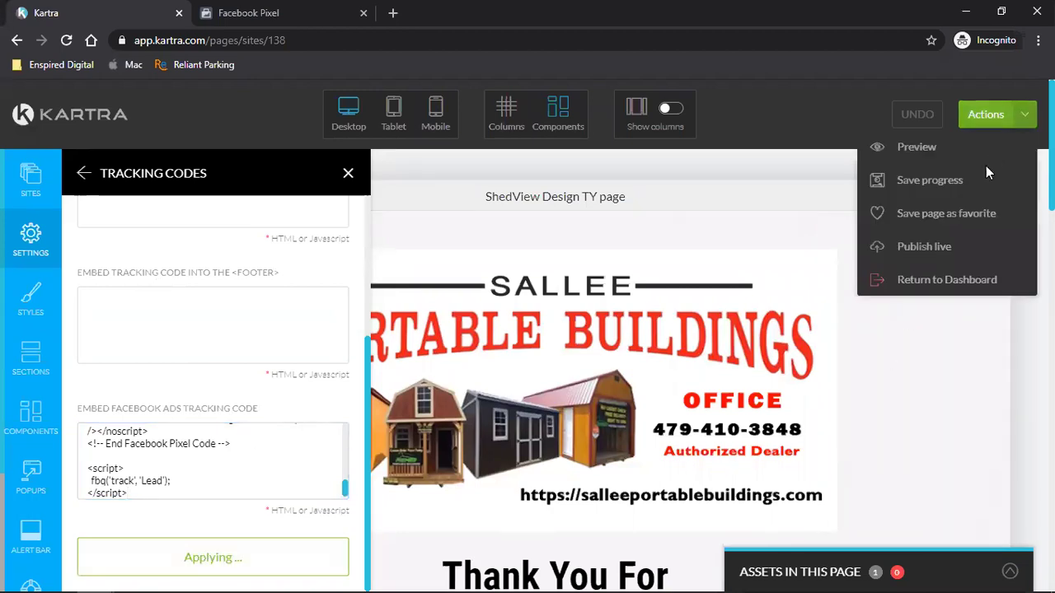
click(956, 185)
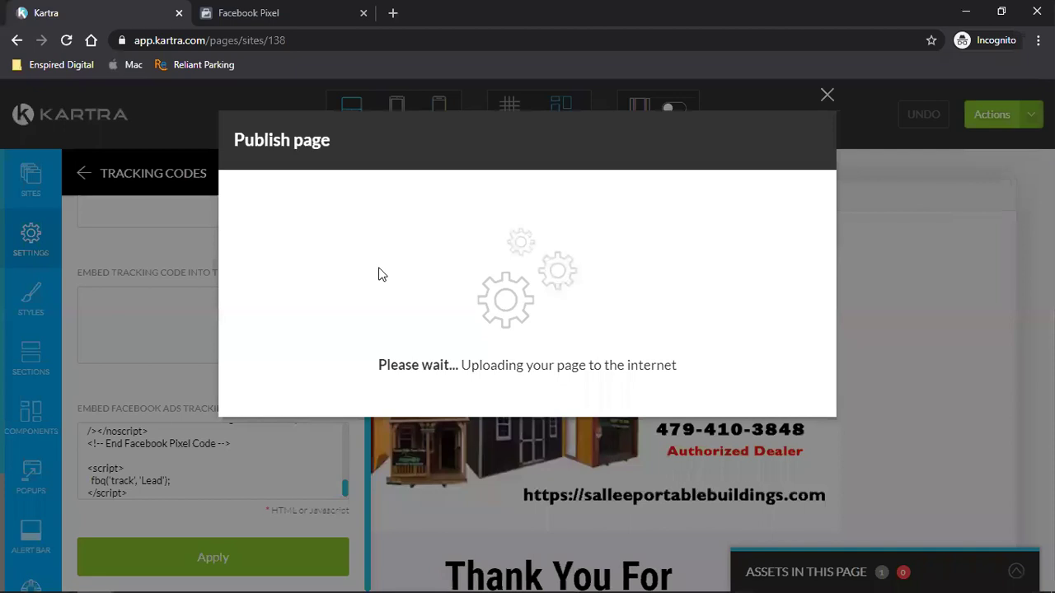
click(377, 276)
click(363, 493)
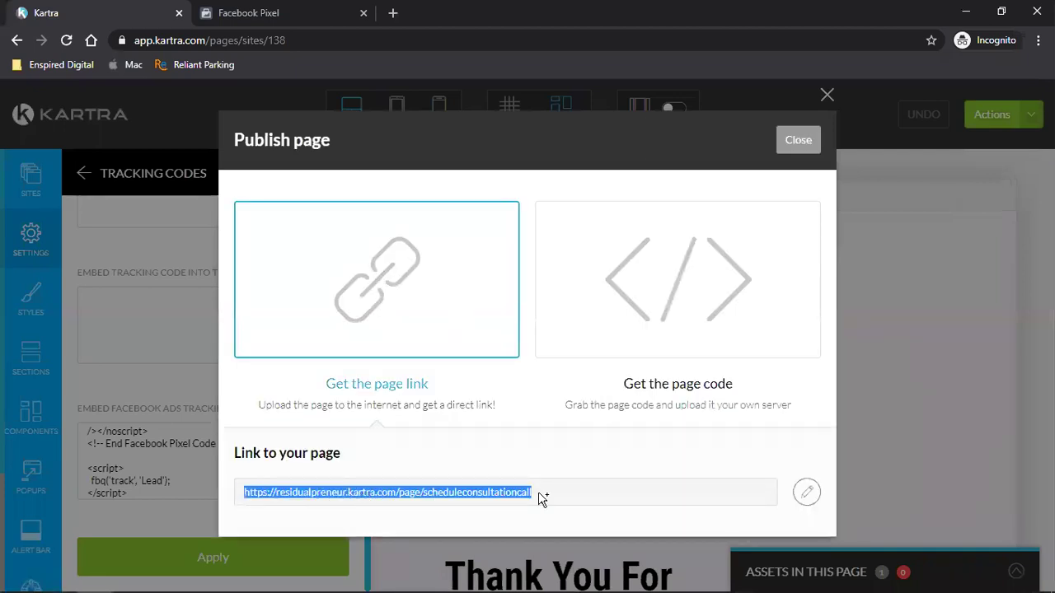
click(807, 493)
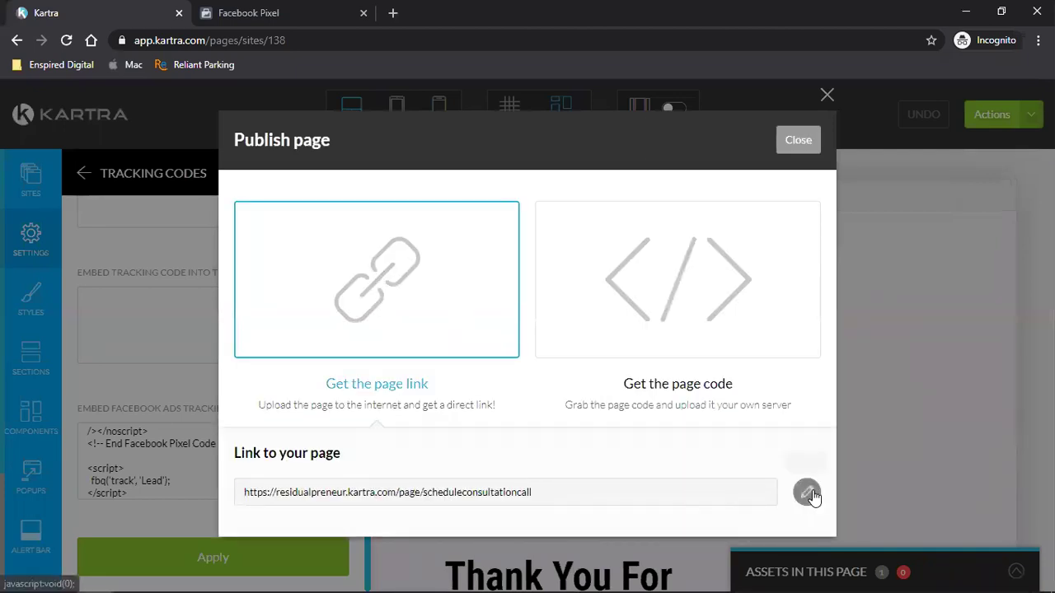
click(384, 494)
click(293, 549)
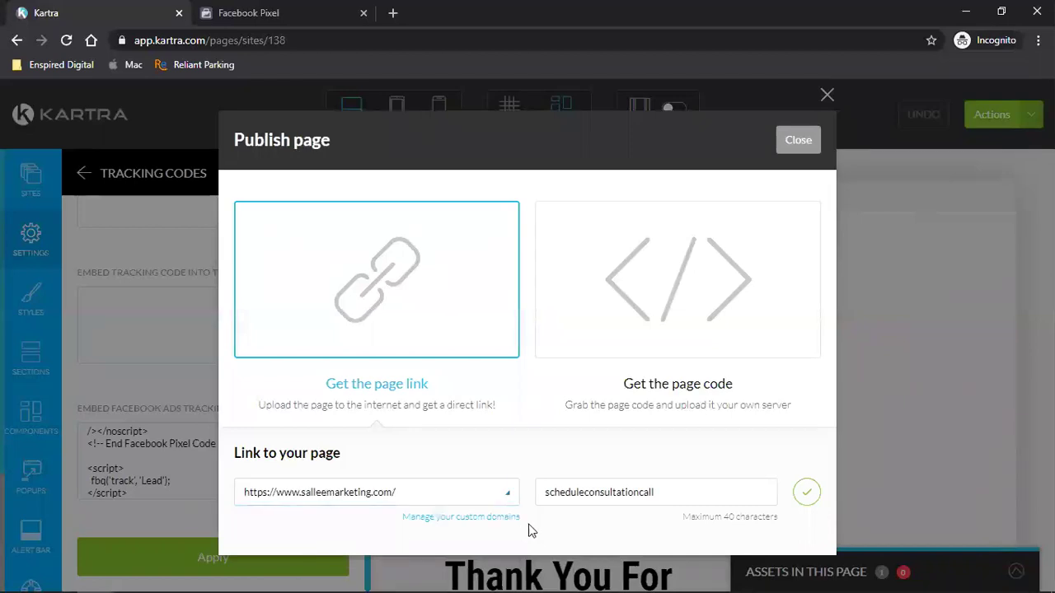
double_click(630, 493)
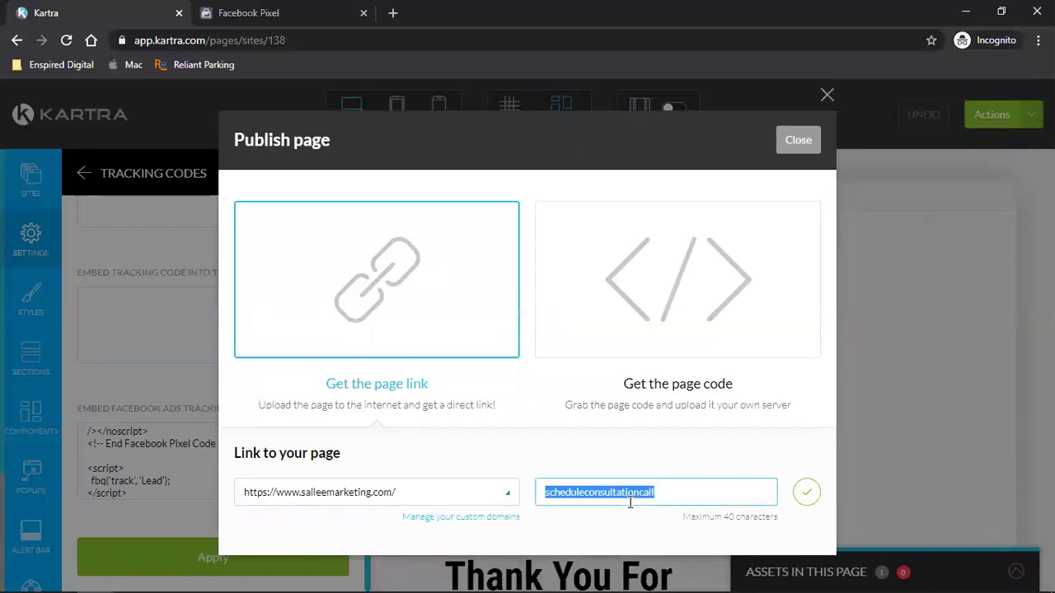
click(807, 494)
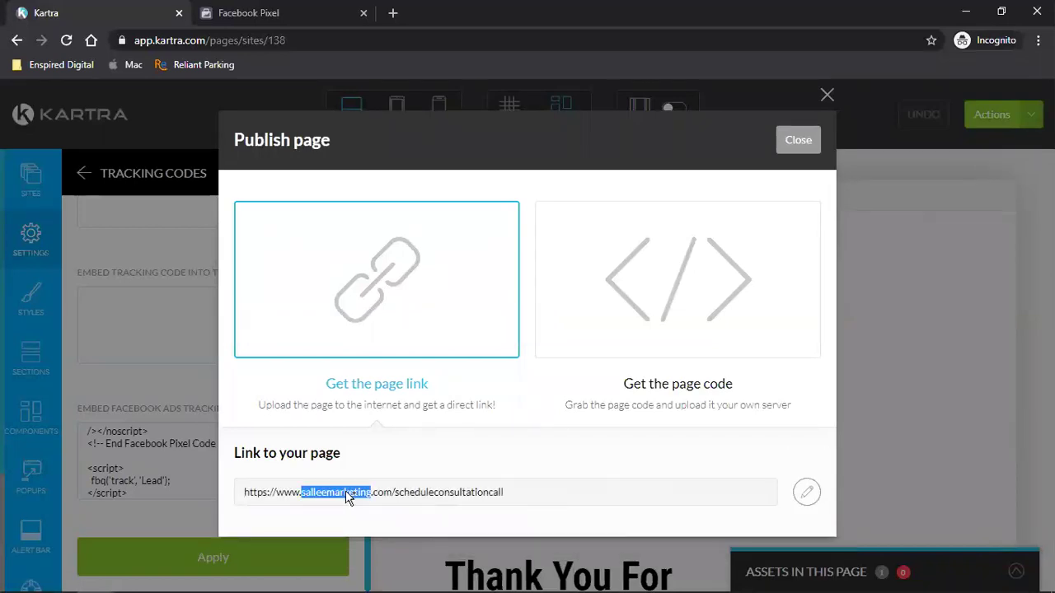
- Copy the published scheduleconsultationcall page URL
triple_click(345, 492)
right_click(346, 492)
click(362, 501)
mouse_move(105, 577)
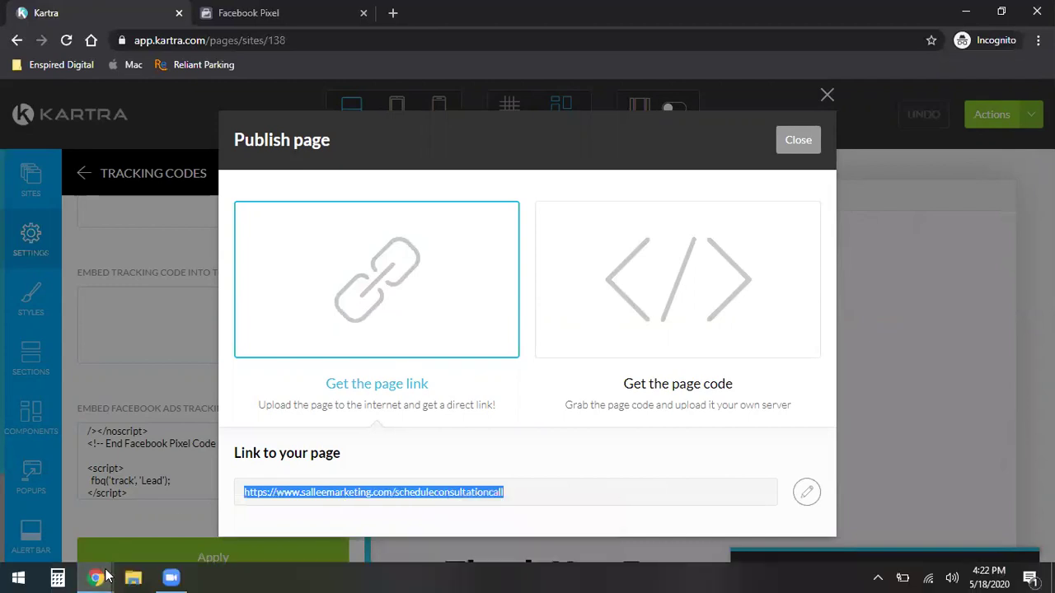
click(247, 512)
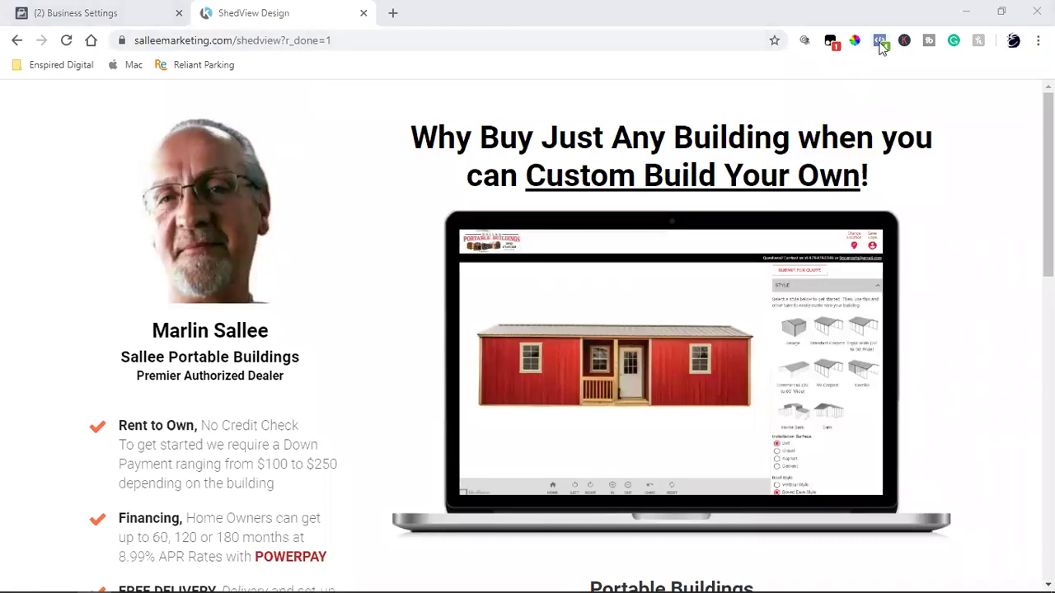
- Load the scheduleconsultationcall URL in a new tab and confirm Pixel Helper shows PageView and Lead
click(392, 16)
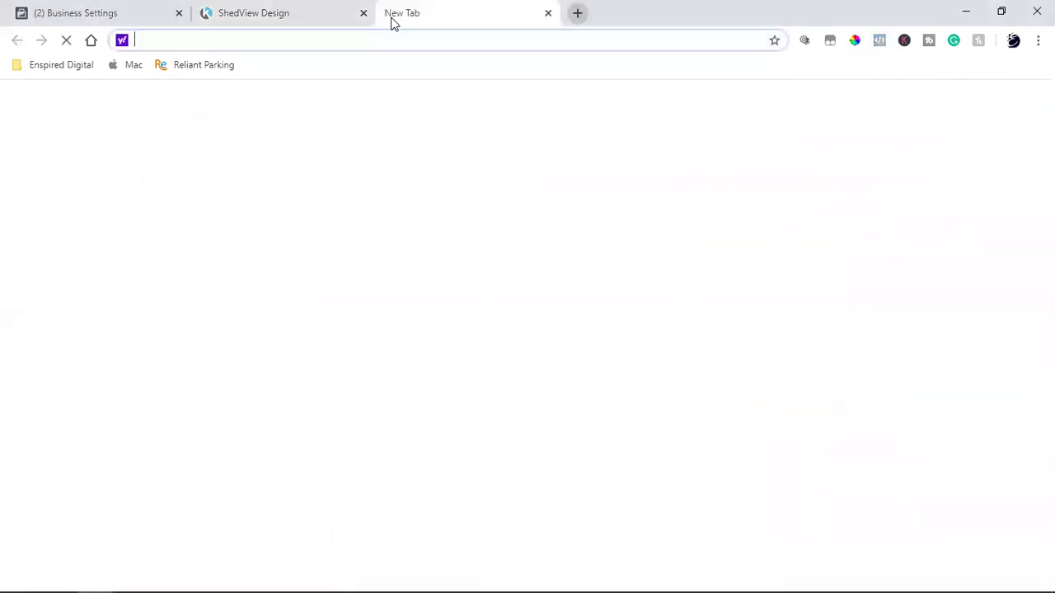
key(ctrl+v)
key(Return)
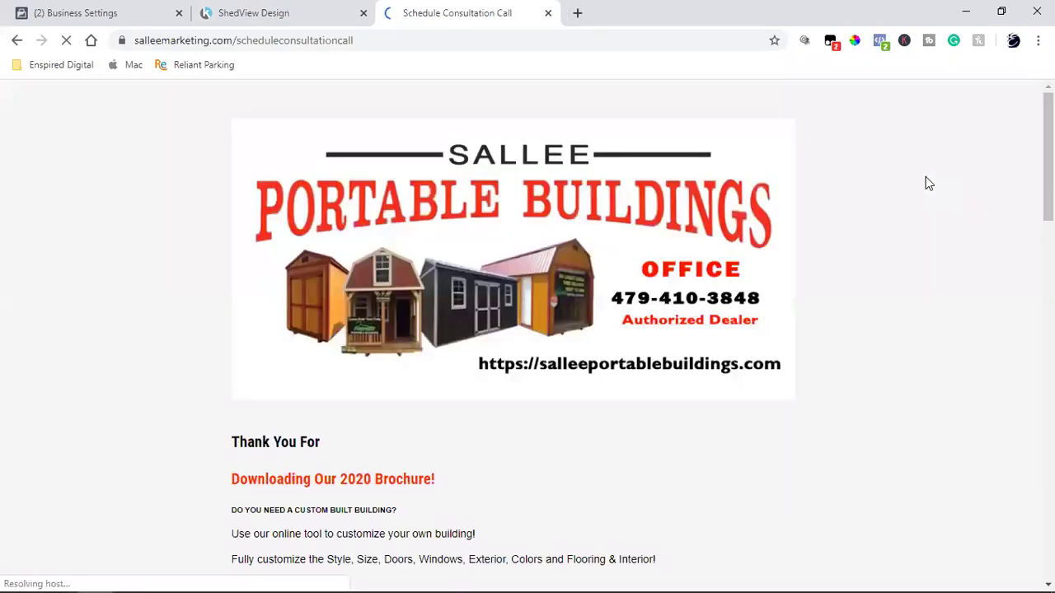
click(881, 41)
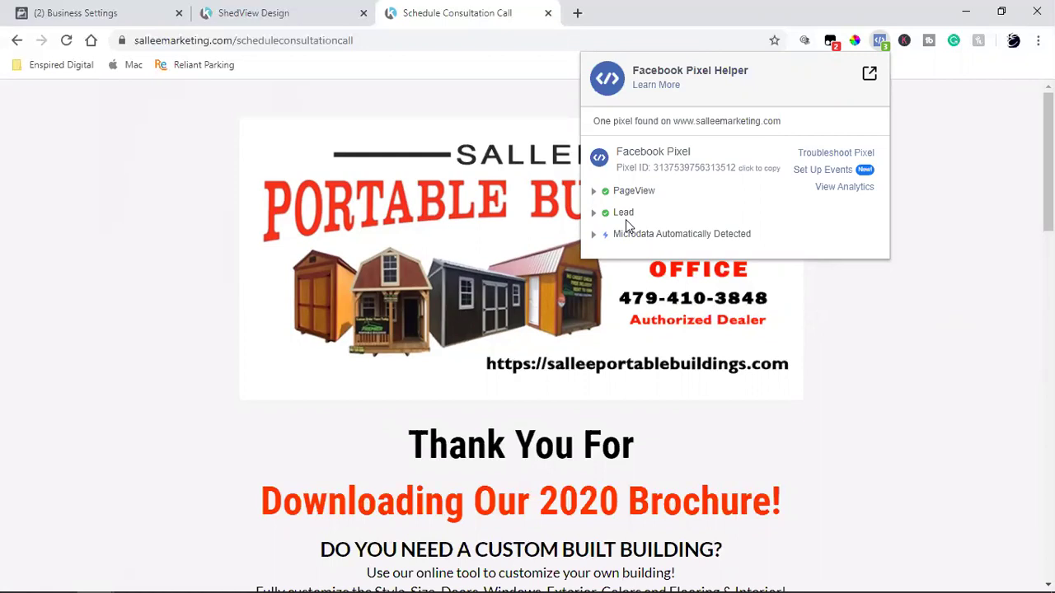
click(152, 422)
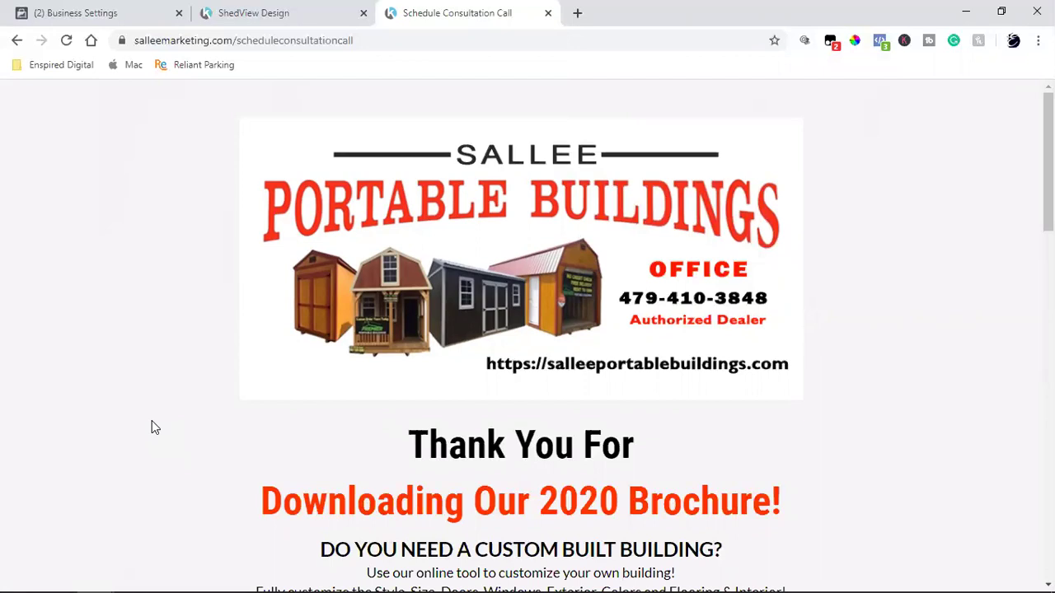
click(124, 13)
mouse_move(97, 577)
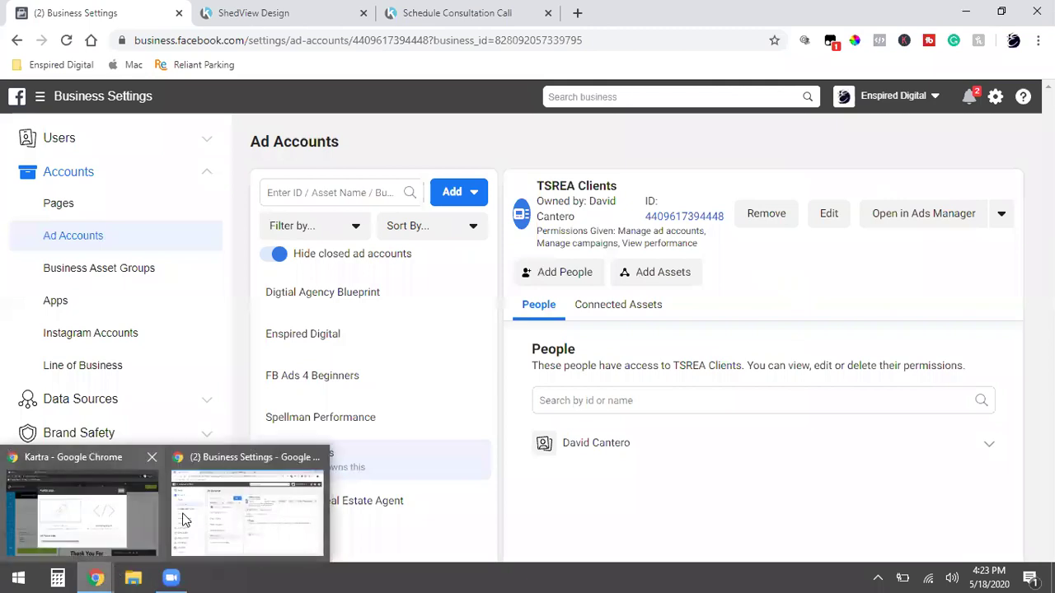
- Exit the thank-you page editor to the dashboard and open ShedView Design TY For Scheduling for editing
click(93, 535)
click(797, 141)
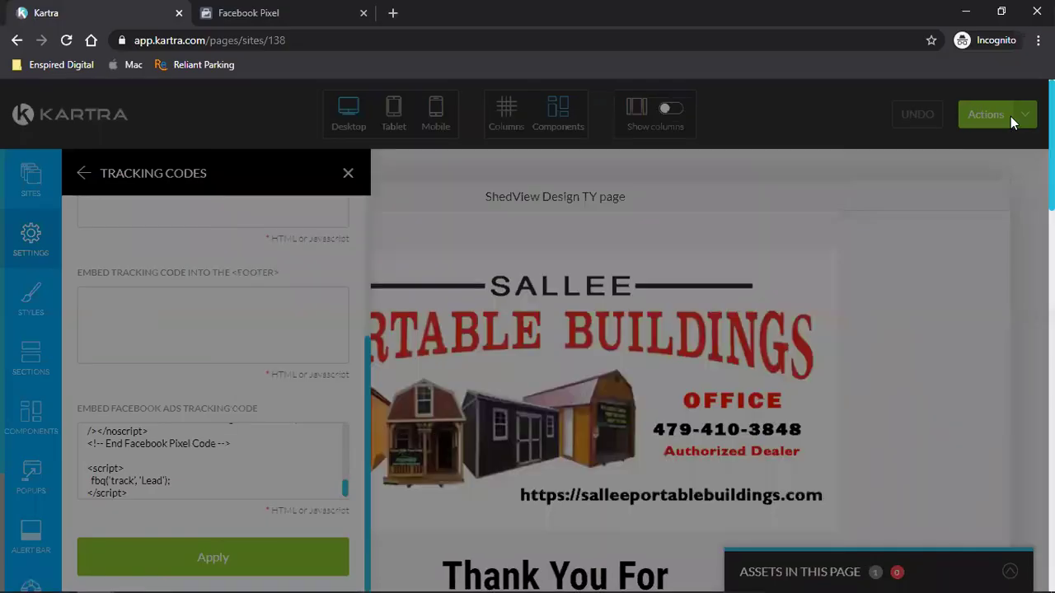
click(1011, 116)
click(916, 290)
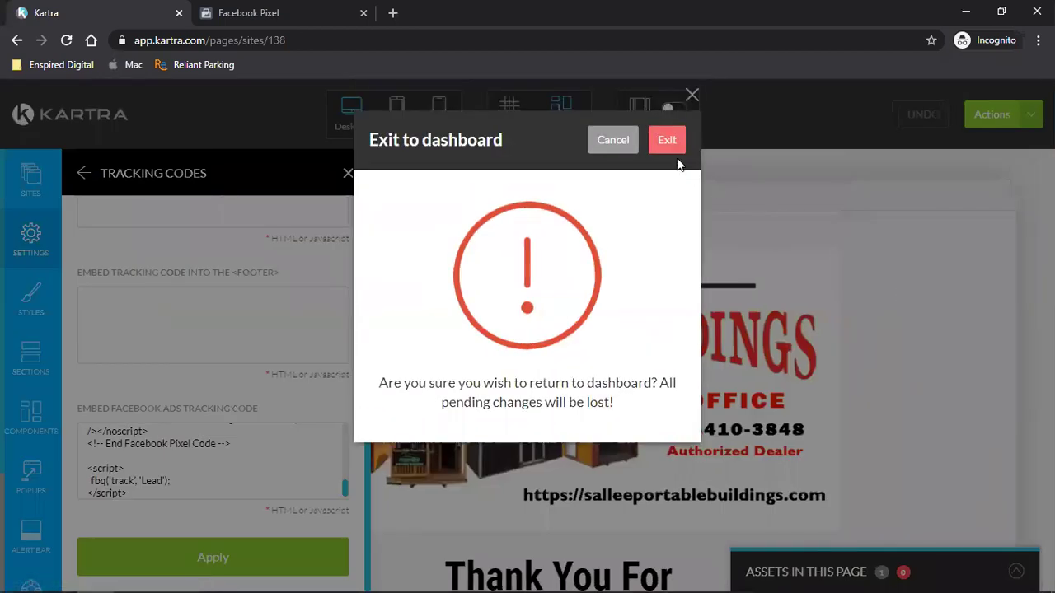
click(675, 154)
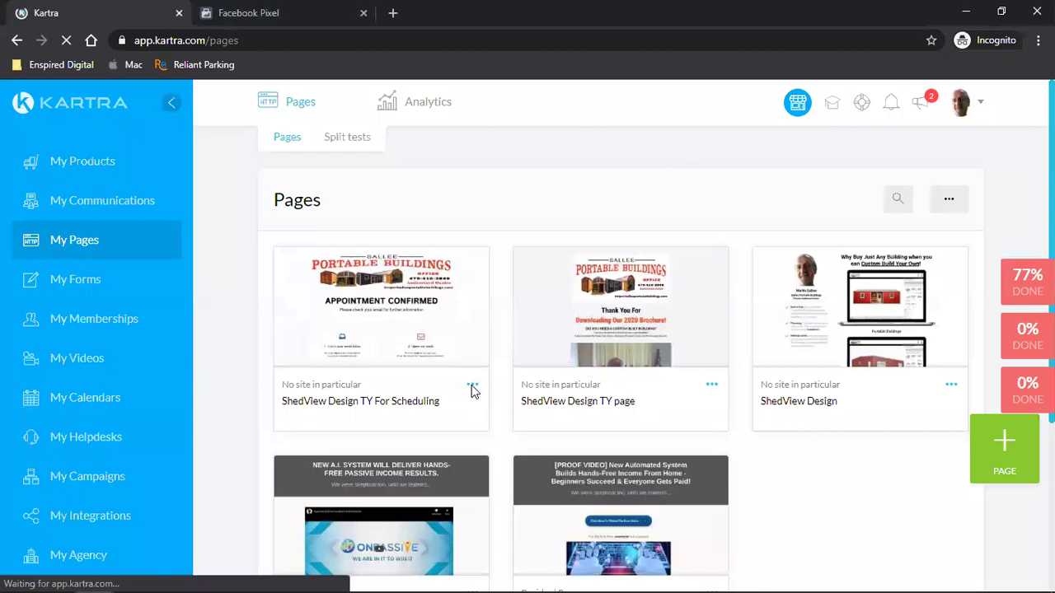
click(471, 387)
click(540, 372)
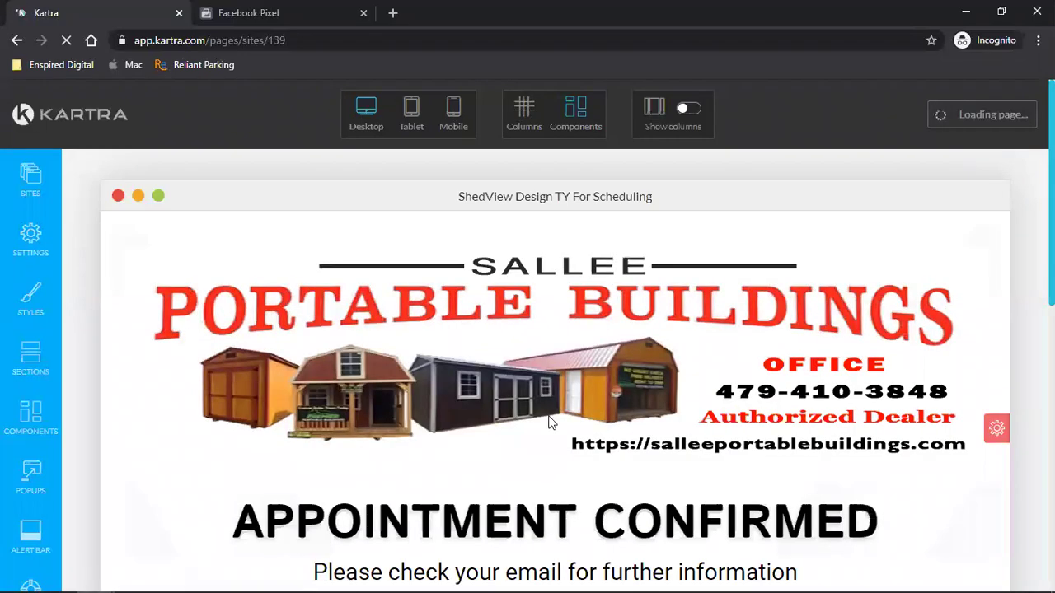
- Open the scheduling page's Tracking Code settings and copy the Pixel base code via manual setup
click(28, 239)
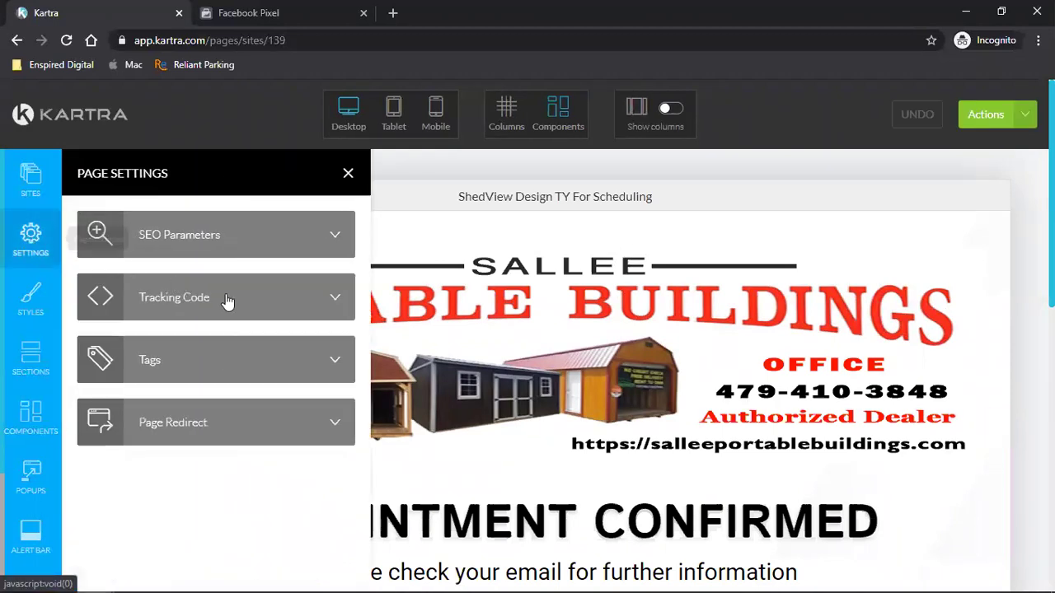
click(226, 301)
scroll(221, 371, down, 3)
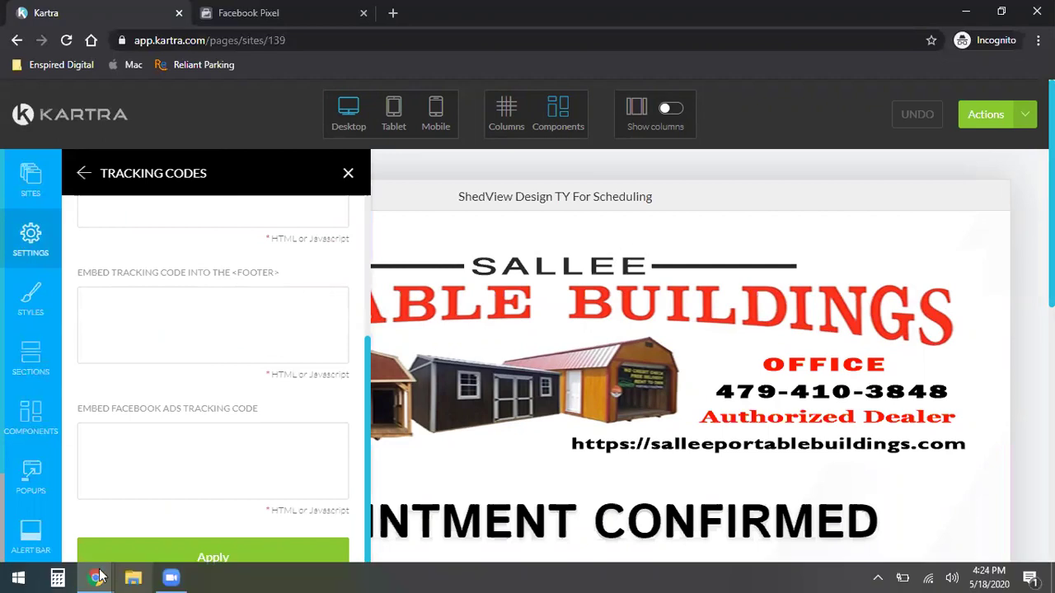
click(255, 10)
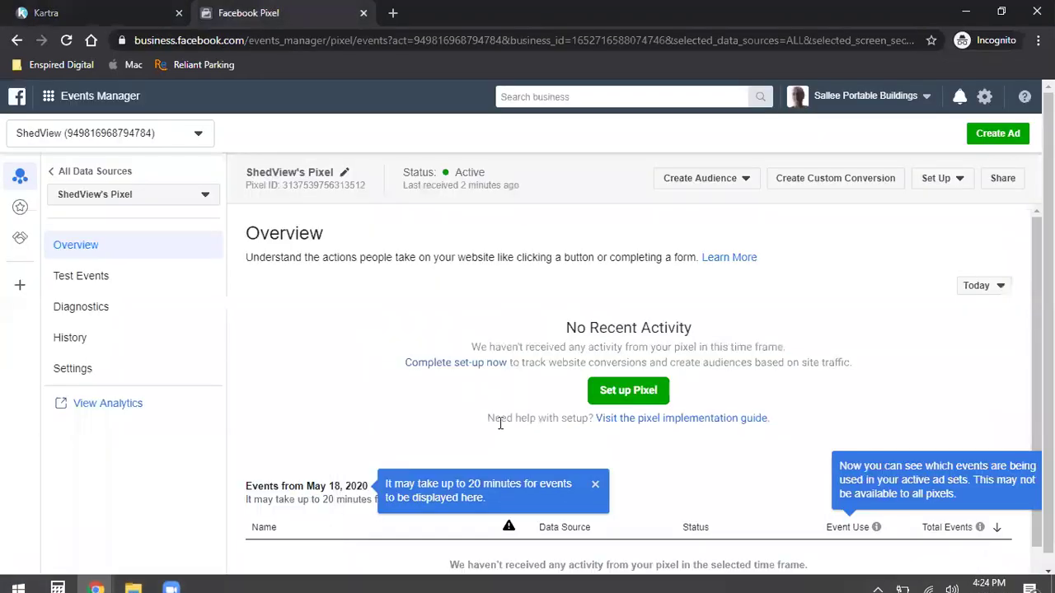
click(628, 390)
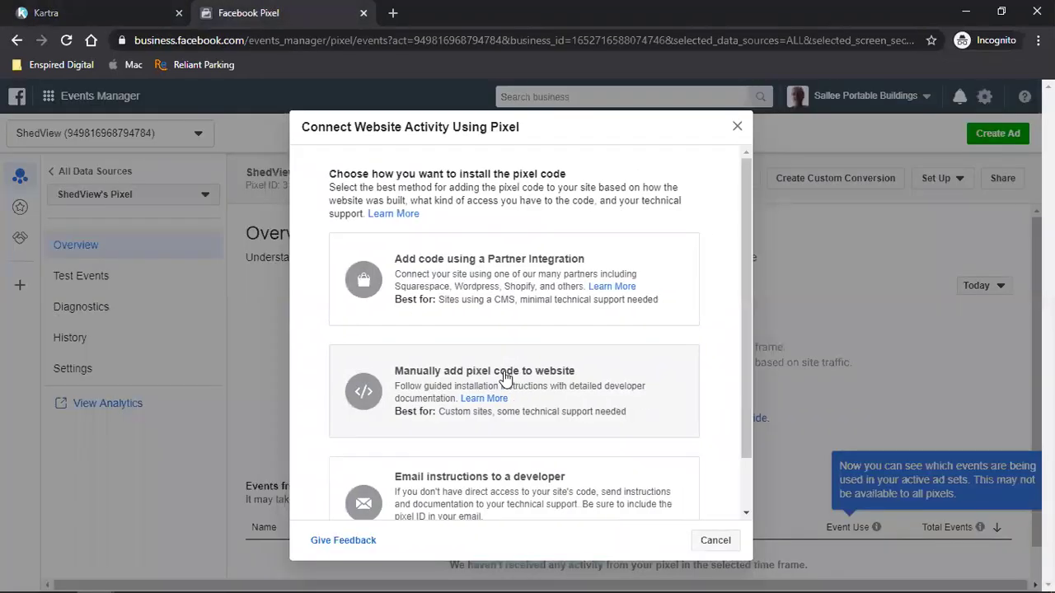
click(559, 410)
scroll(594, 411, down, 5)
scroll(523, 431, up, 4)
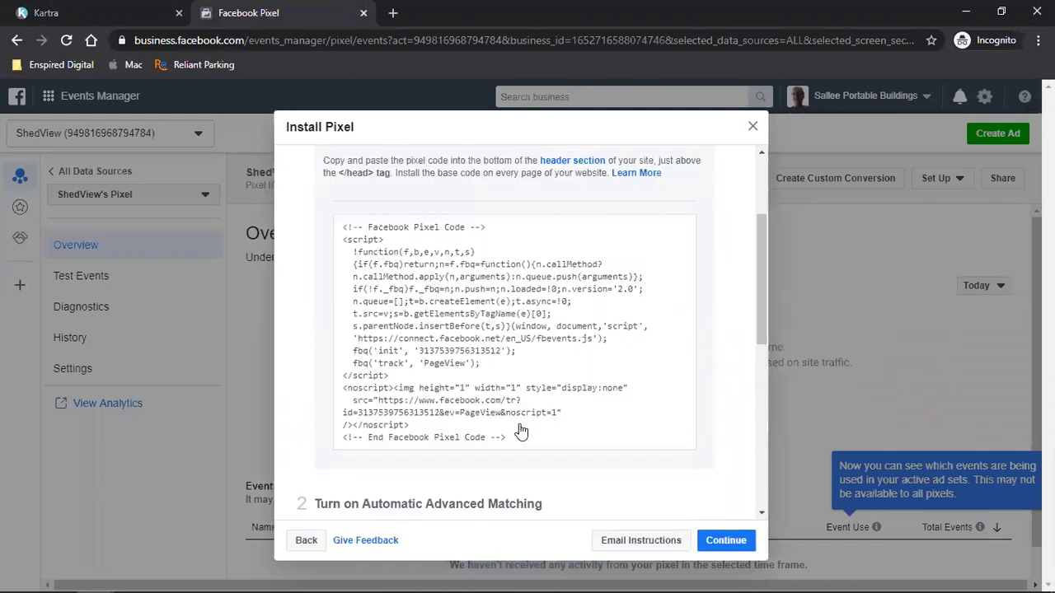
click(442, 304)
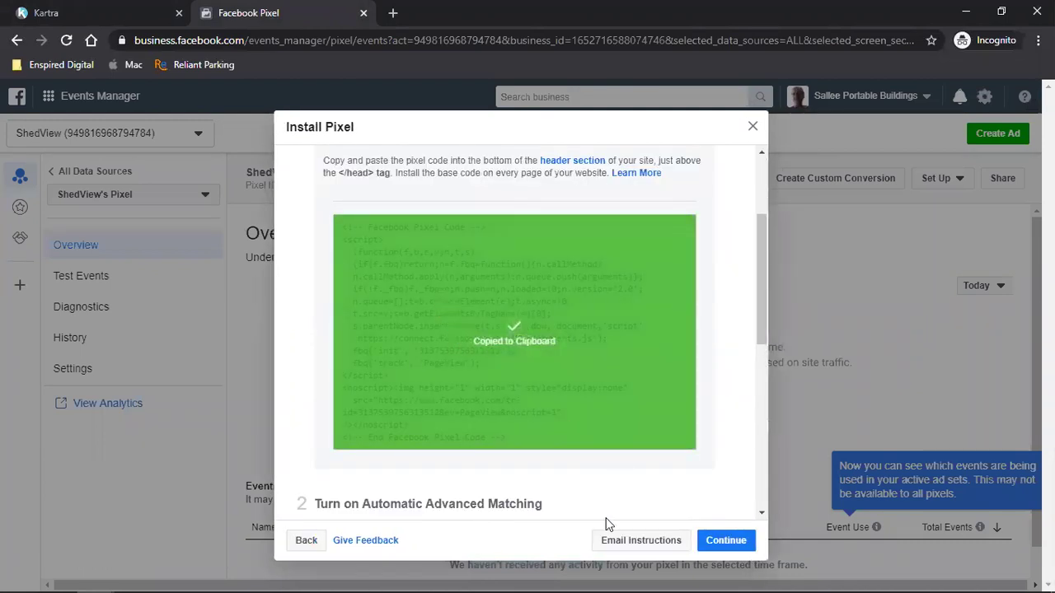
- Paste the Pixel base code into the Facebook Ads tracking field, followed by a blank line
click(82, 10)
click(176, 445)
key(ctrl+v)
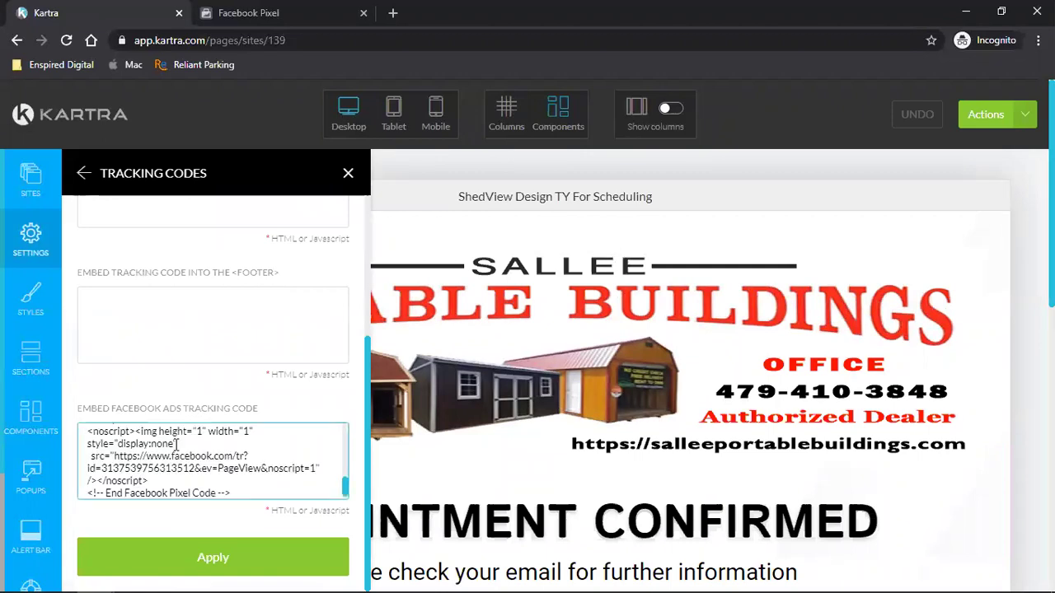
key(Return)
click(285, 10)
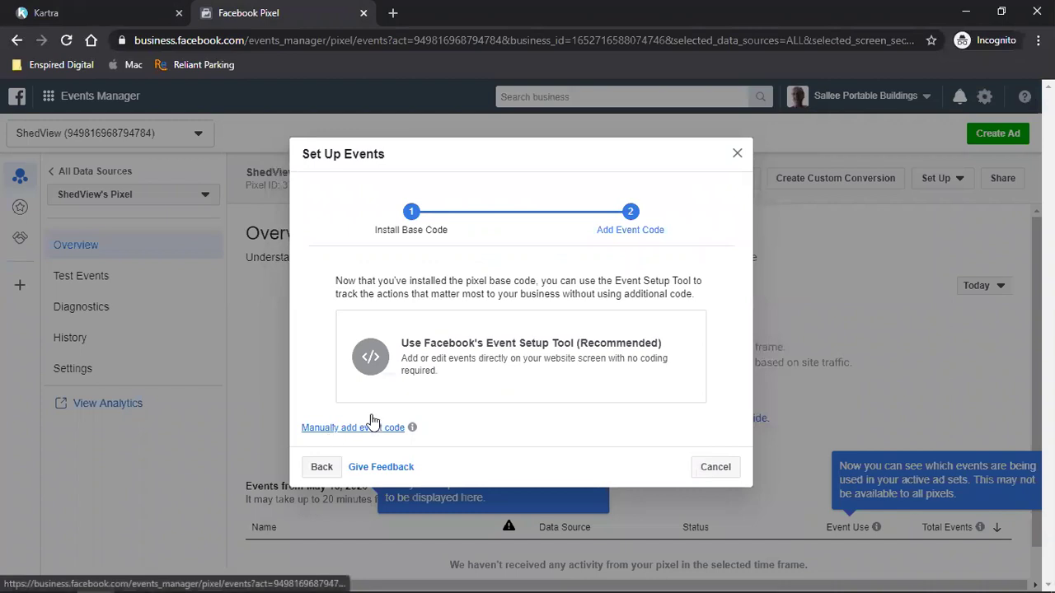
- Copy the Schedule event code from the Professional Services events in Events Manager
click(372, 425)
click(419, 323)
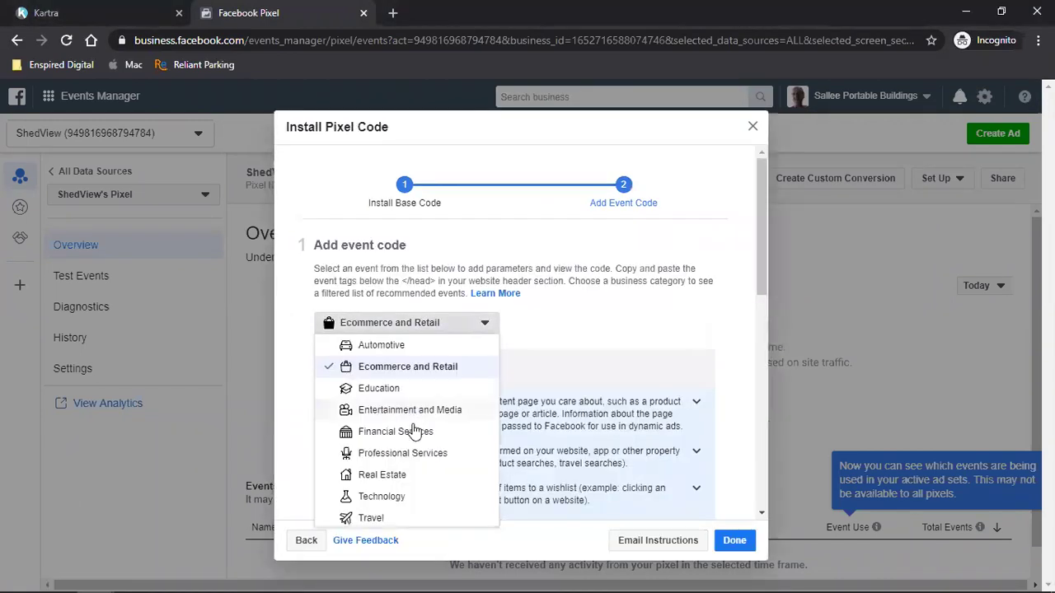
click(403, 454)
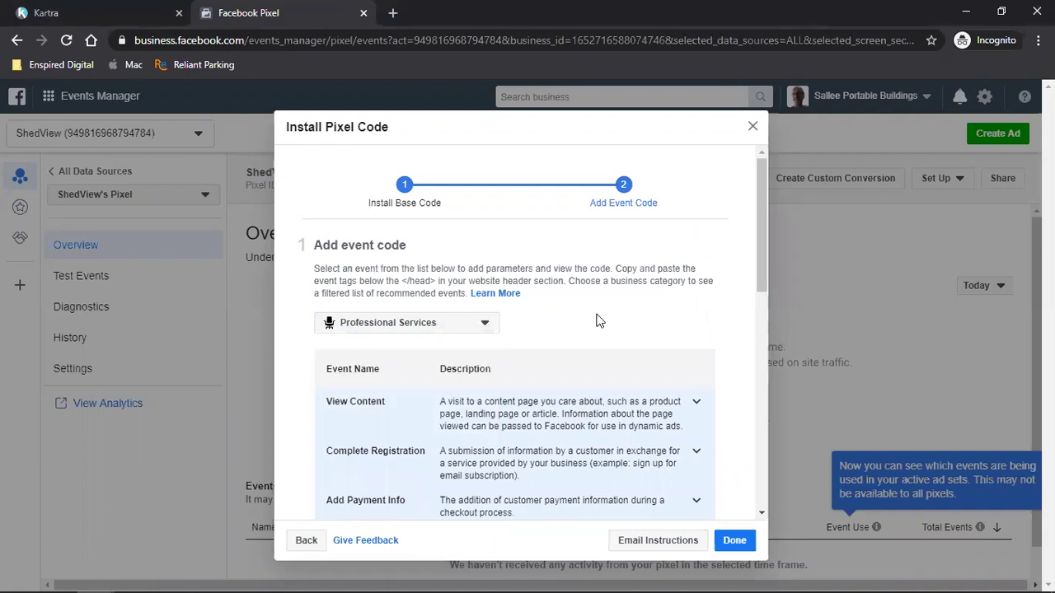
scroll(598, 322, down, 4)
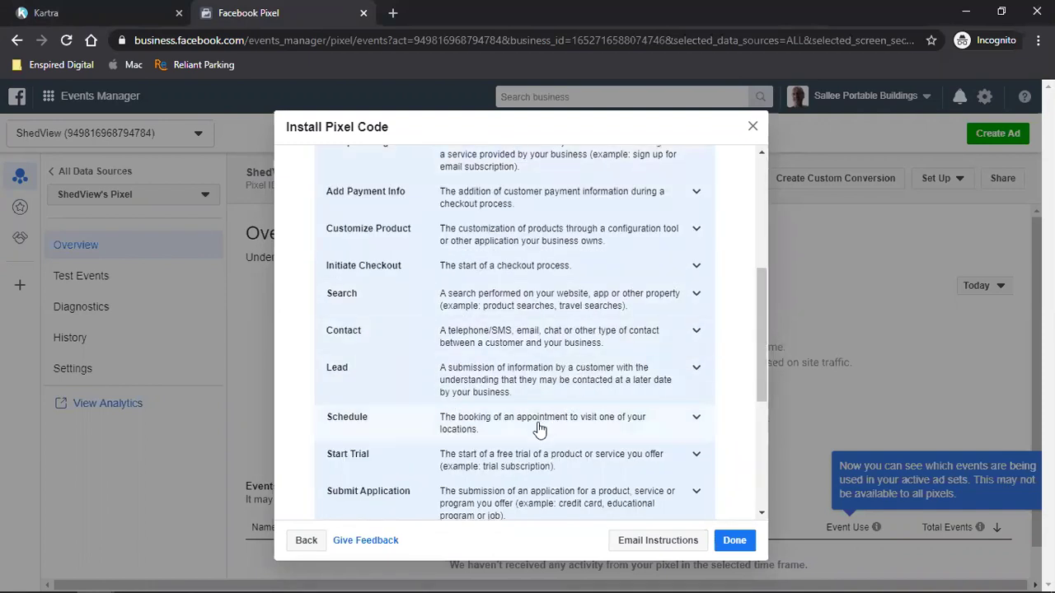
click(487, 424)
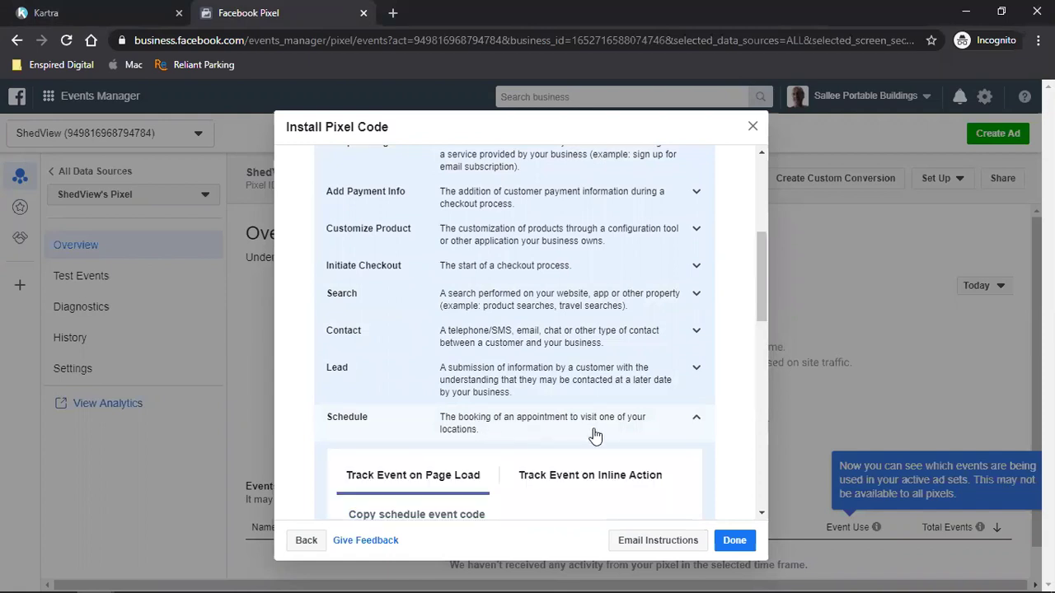
scroll(593, 436, down, 2)
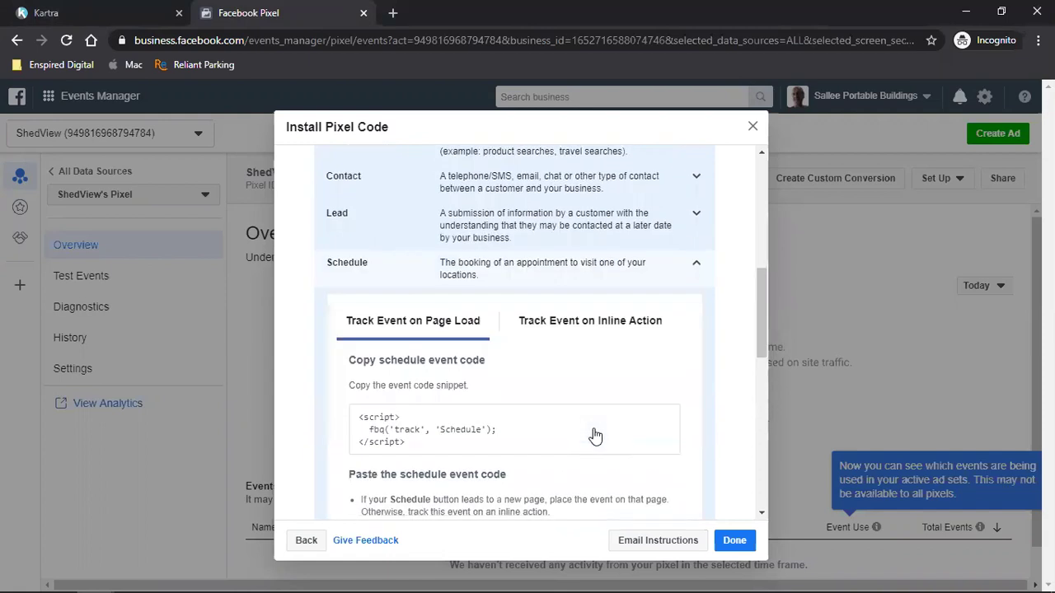
click(549, 439)
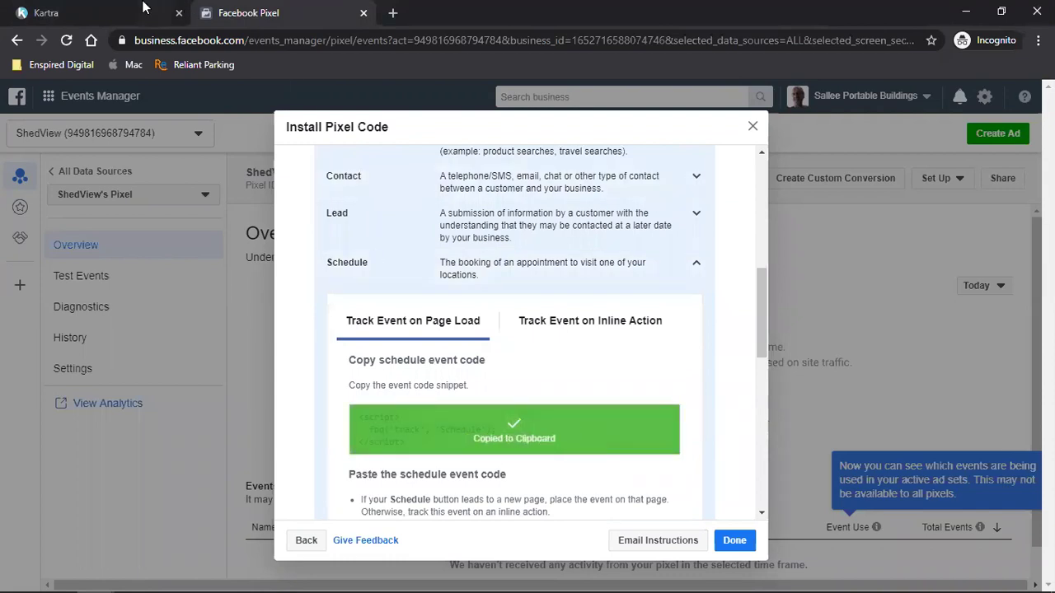
click(115, 12)
- Paste the Schedule snippet into the Facebook Ads tracking code, apply, and save the page as draft
key(ctrl+v)
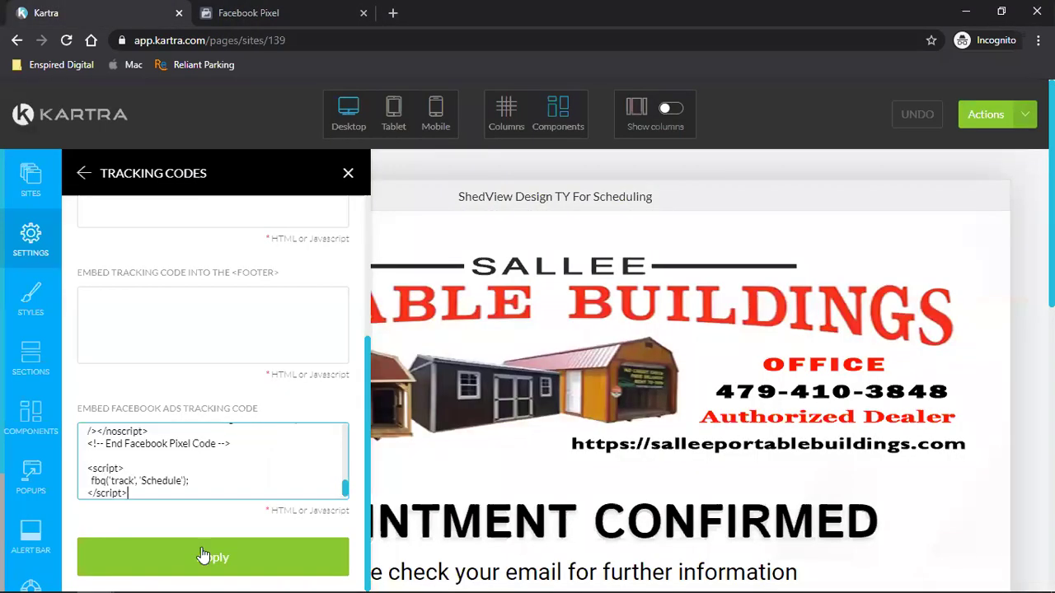
click(201, 551)
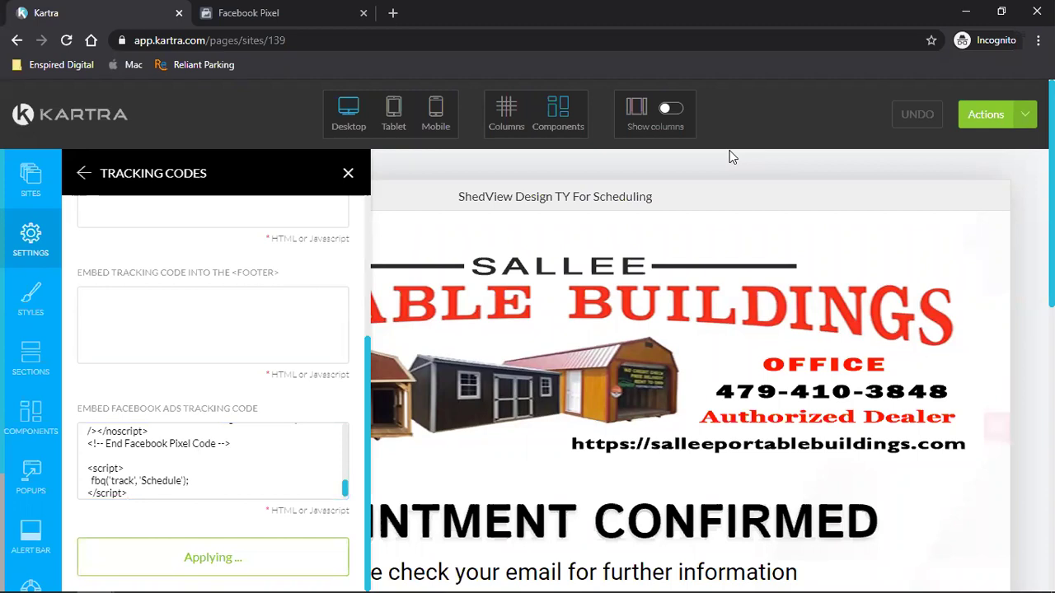
click(985, 114)
click(933, 177)
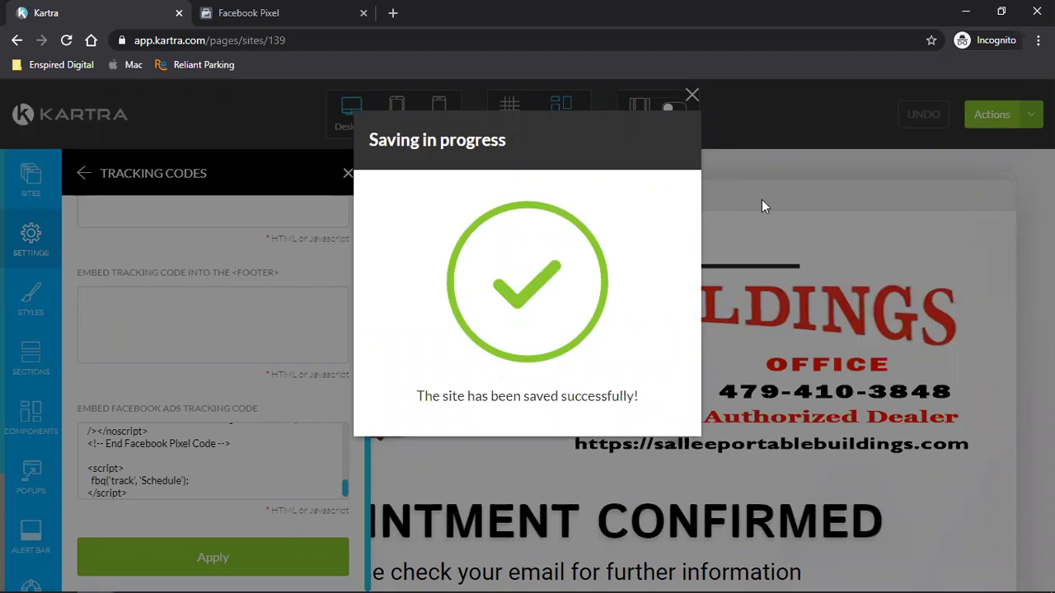
click(692, 95)
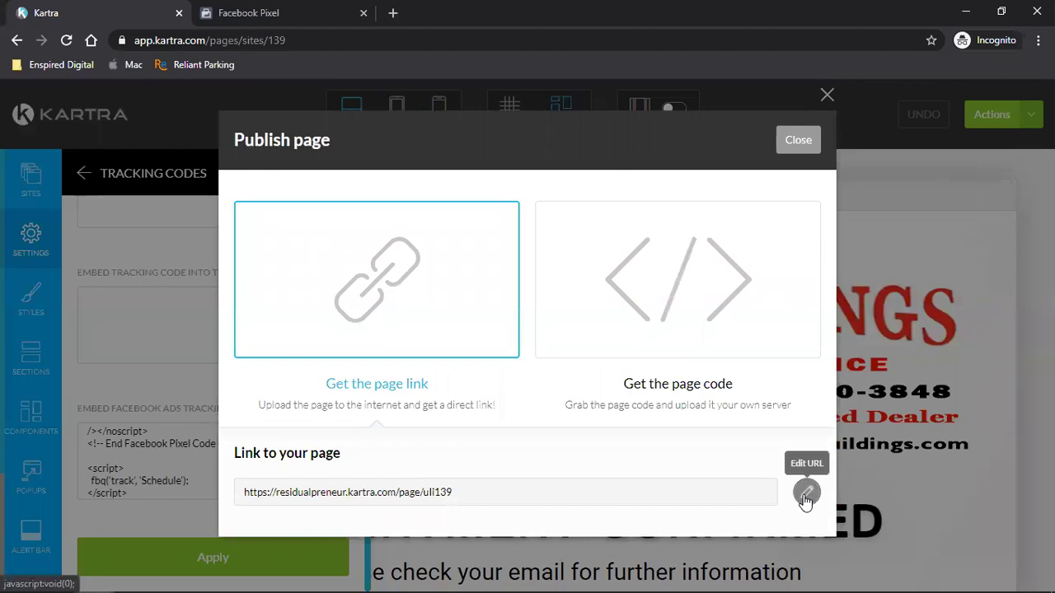
click(805, 494)
click(380, 492)
click(334, 544)
double_click(577, 495)
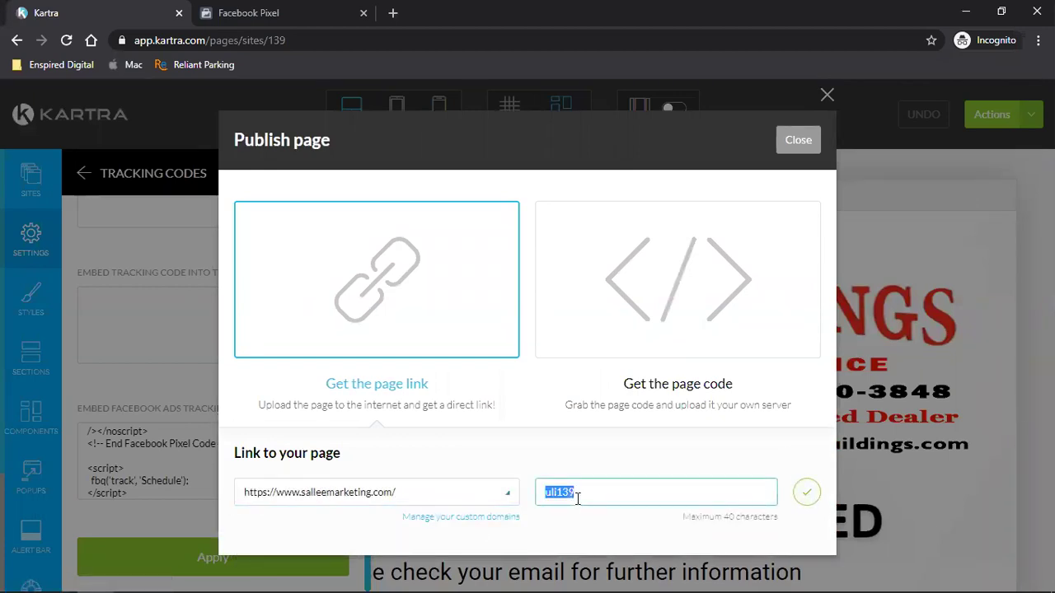
text(thankyouforsched)
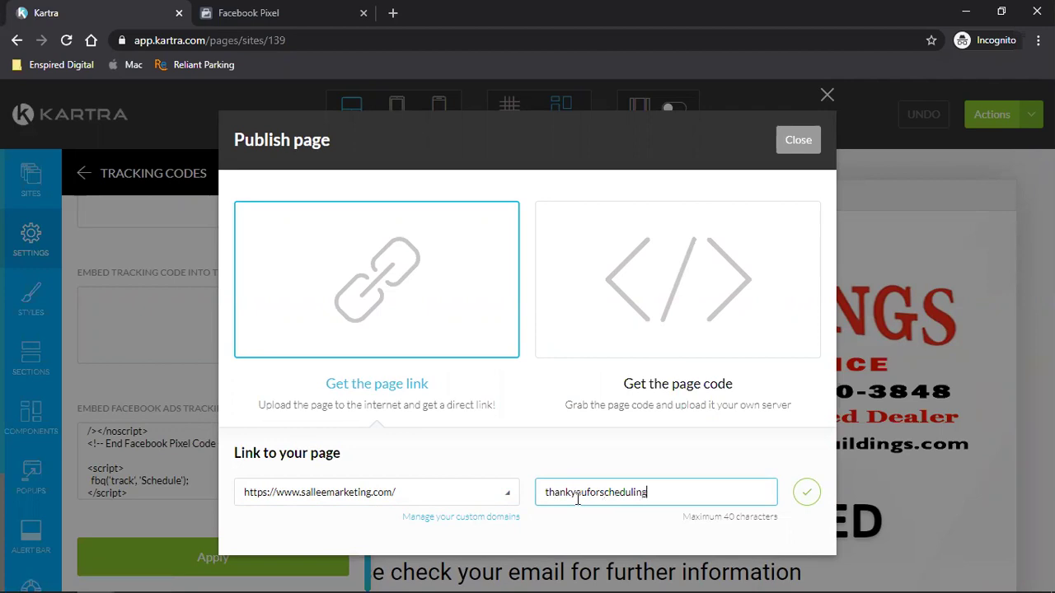
text(uling)
click(807, 492)
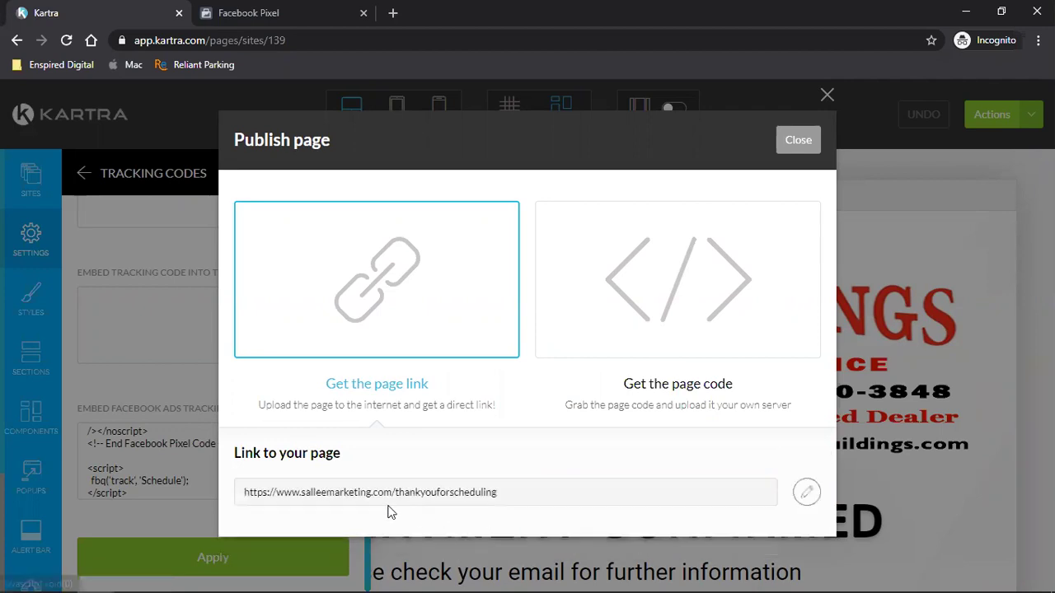
- Copy the new page link, close the publish window, and exit to the Pages dashboard
triple_click(363, 492)
right_click(362, 492)
click(414, 500)
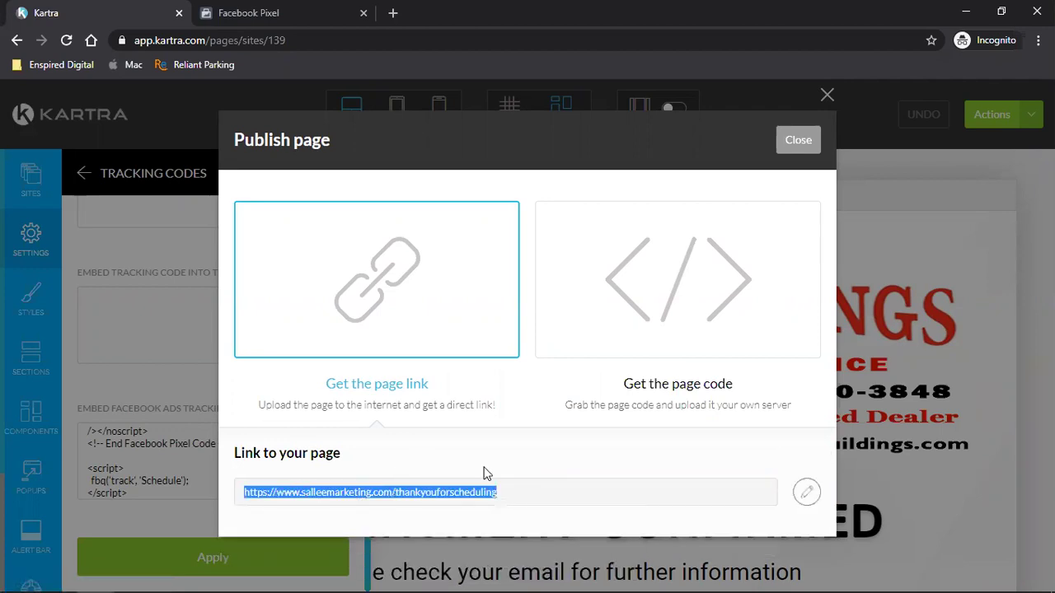
click(798, 147)
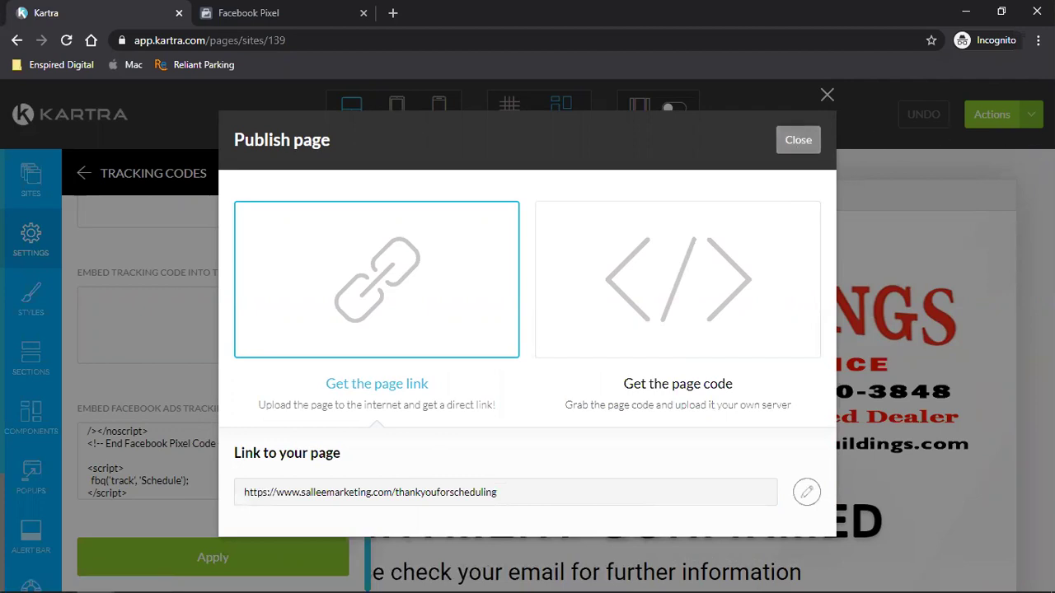
click(1030, 114)
click(940, 275)
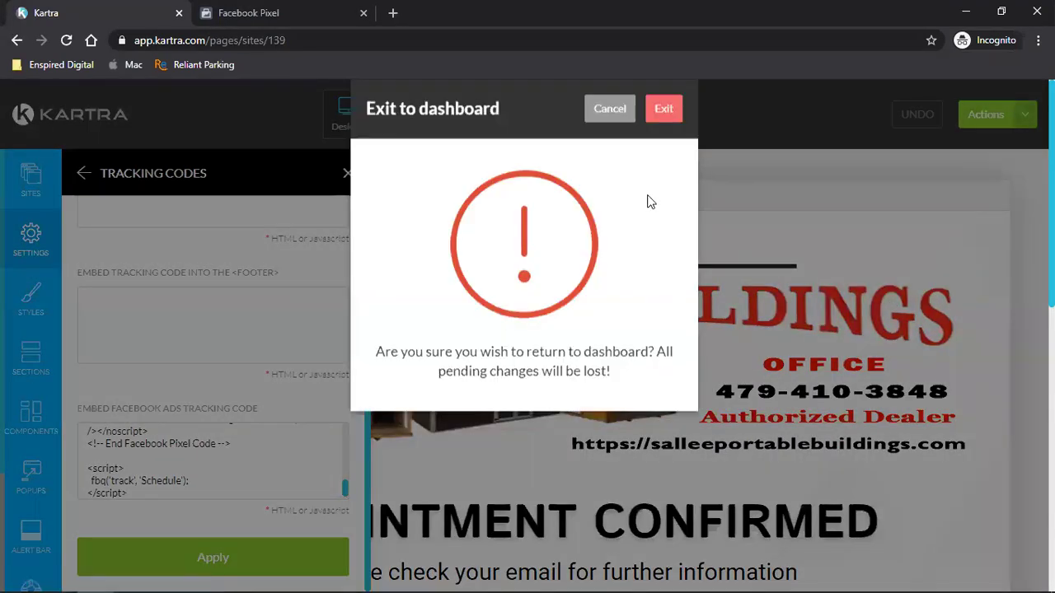
click(666, 141)
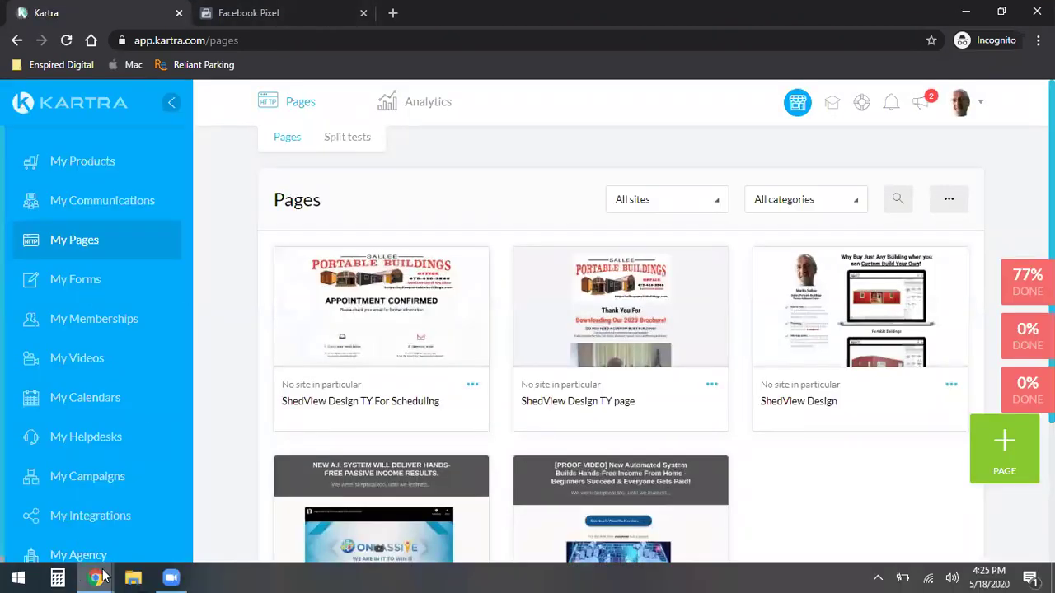
- In the Business Settings window, close the Schedule Consultation Call tab
mouse_move(103, 577)
click(354, 507)
click(536, 14)
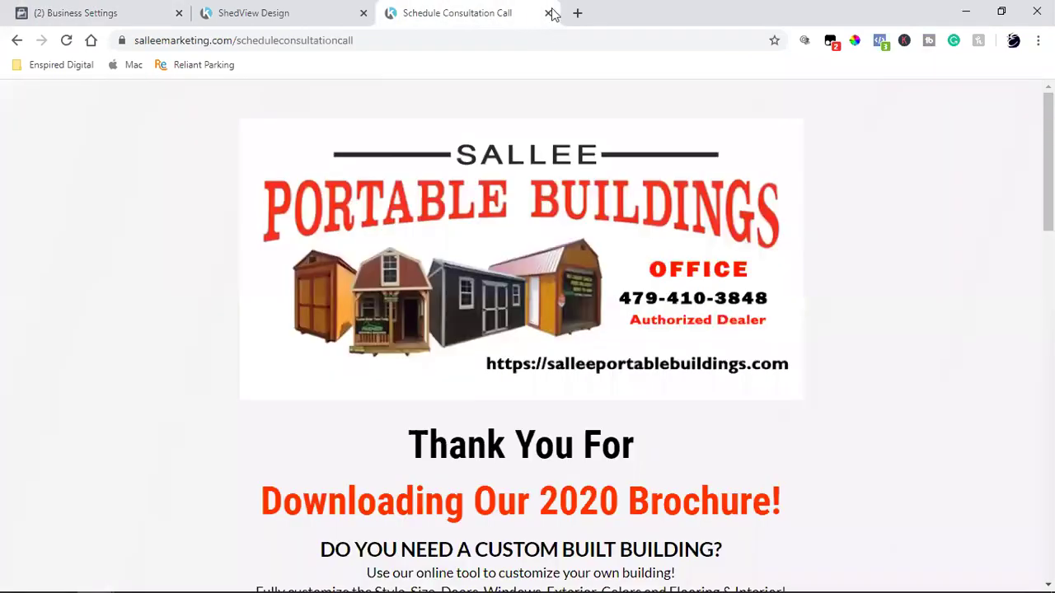
click(549, 13)
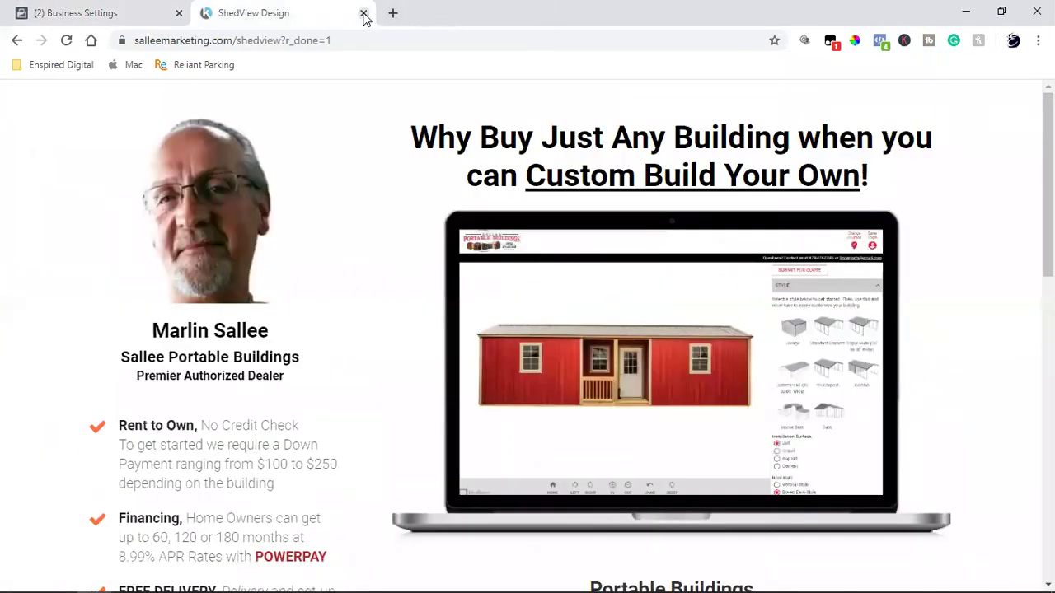
- Load the pasted thank-you page URL and check its PageView and Schedule events in Pixel Helper
click(288, 41)
key(ctrl+v)
key(Return)
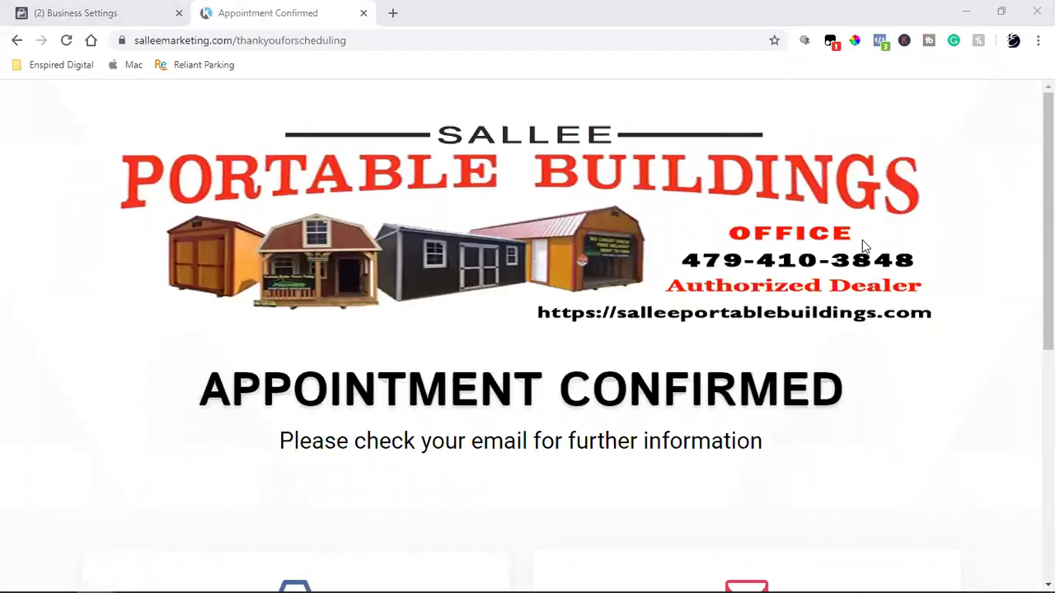
click(879, 42)
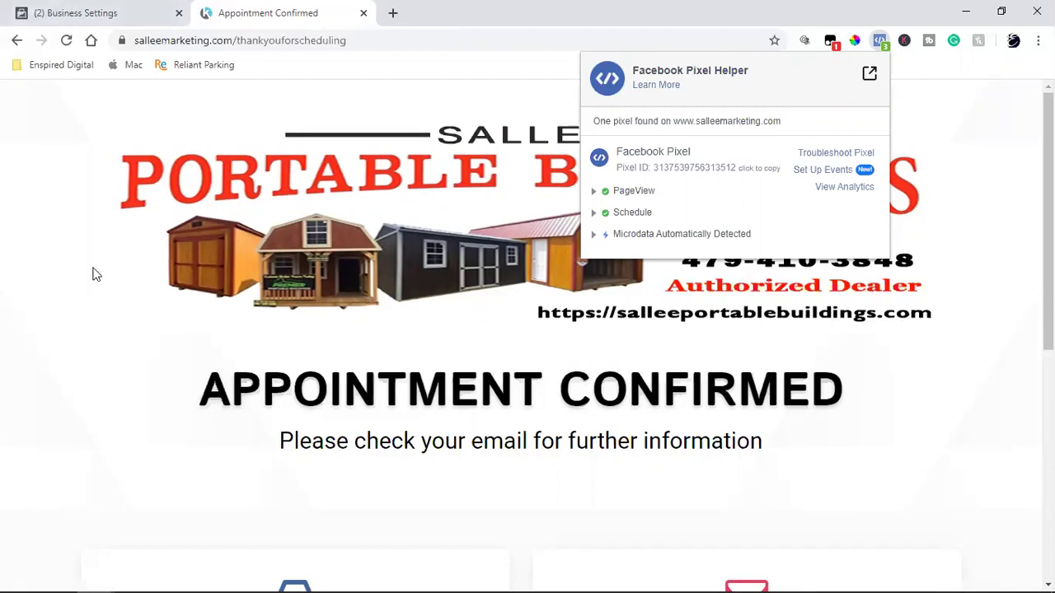
- Close the pixel report and the Appointment Confirmed tab, then return to the Kartra Pages list
click(101, 388)
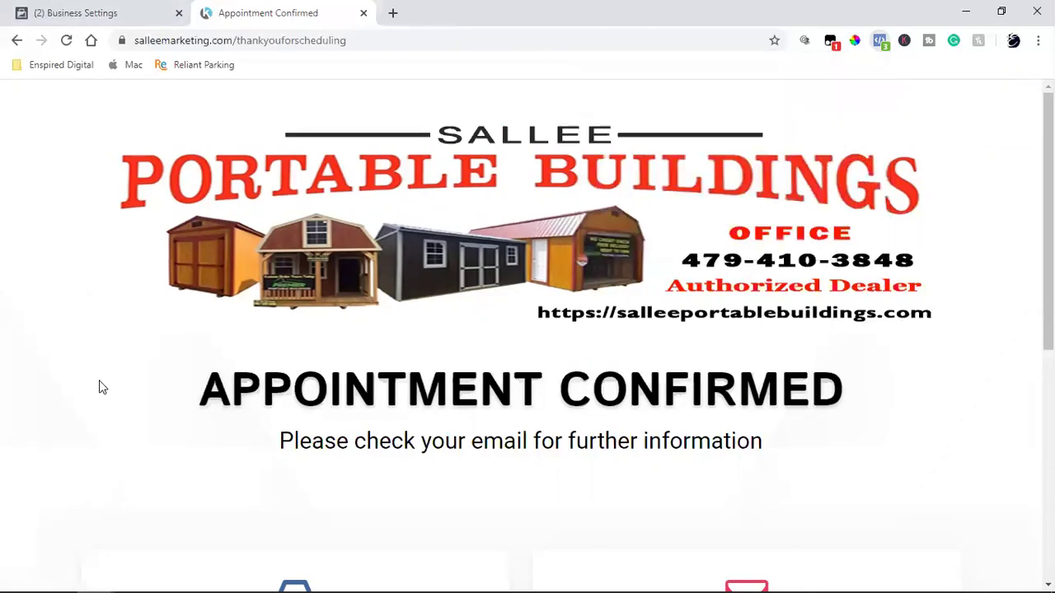
click(363, 12)
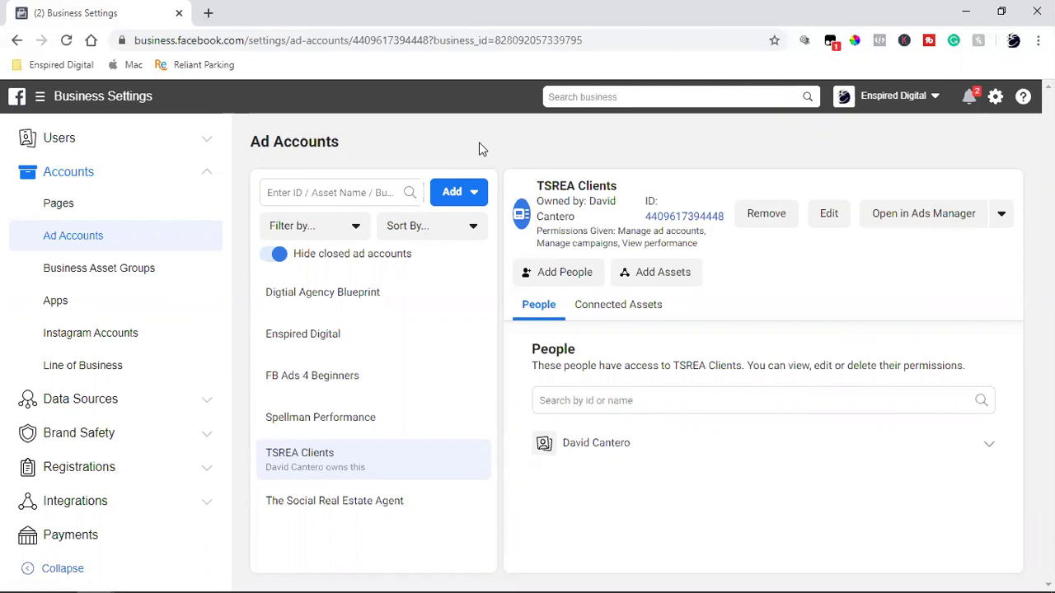
mouse_move(101, 577)
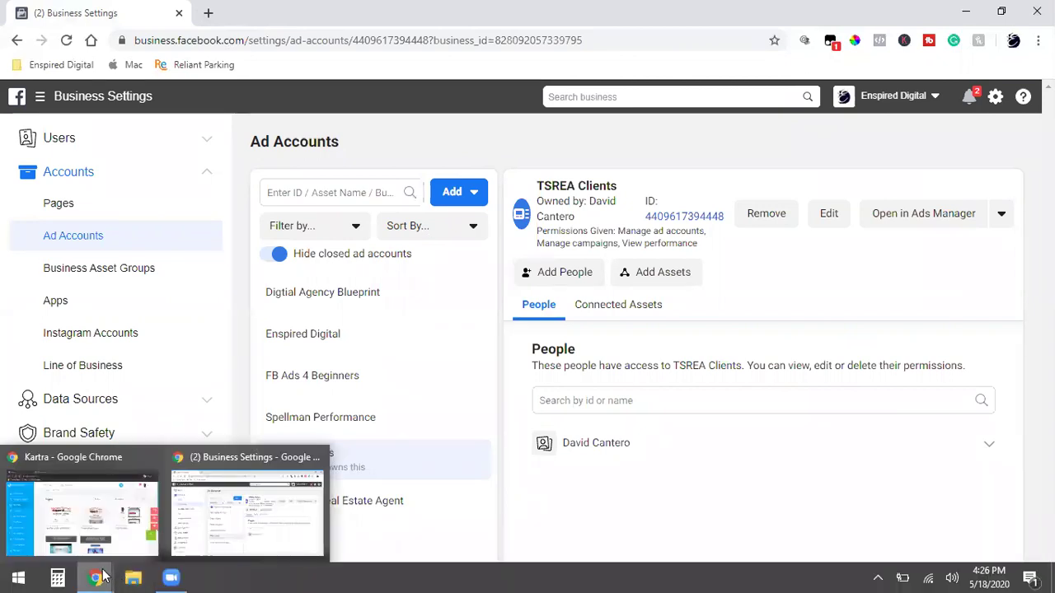
click(82, 511)
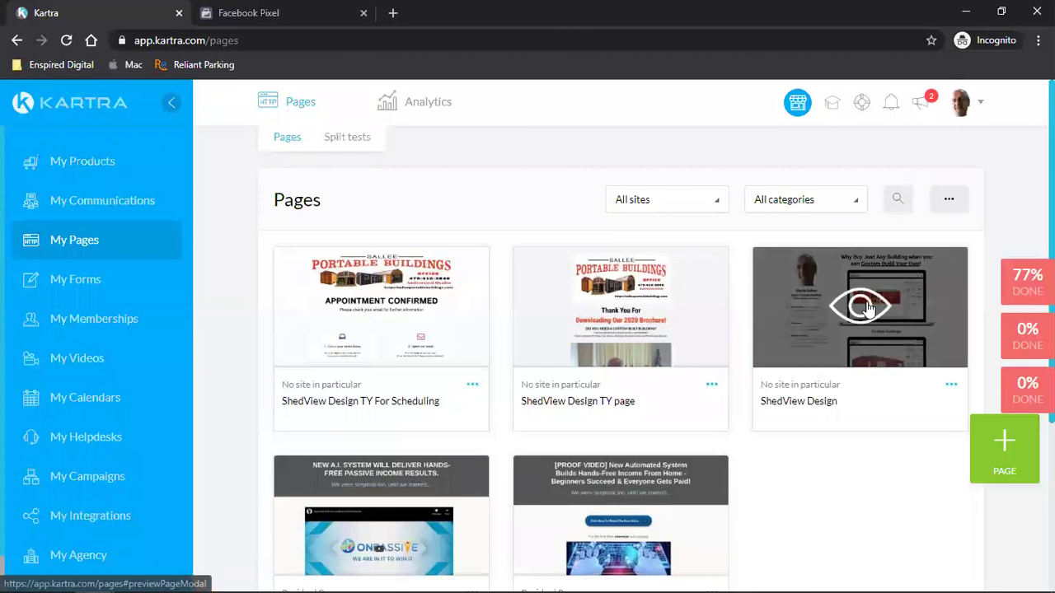
- Preview the ShedView Design page, then reopen it in the page builder for editing
click(865, 306)
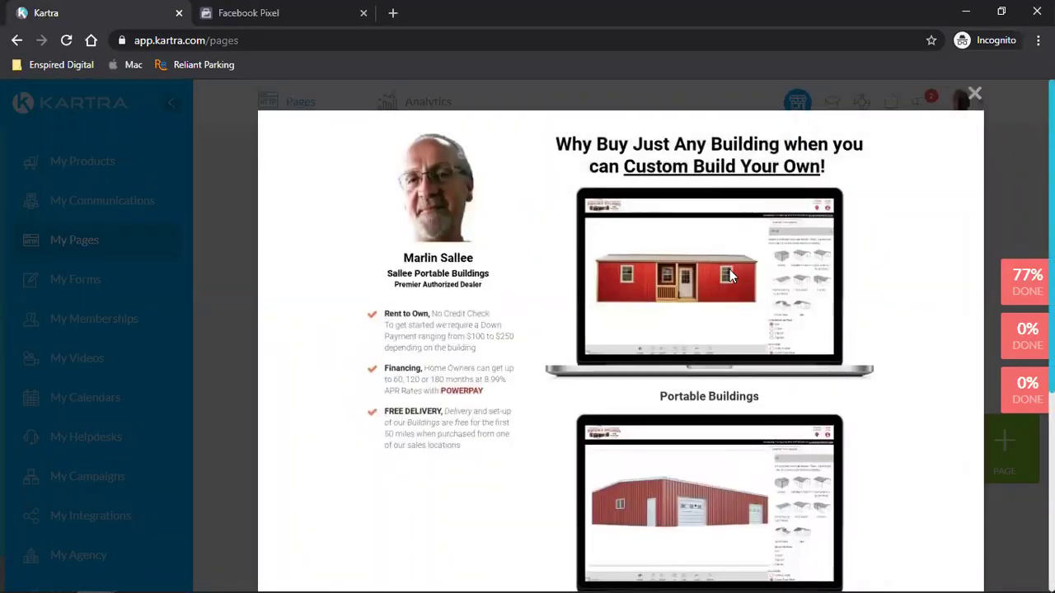
scroll(729, 275, down, 4)
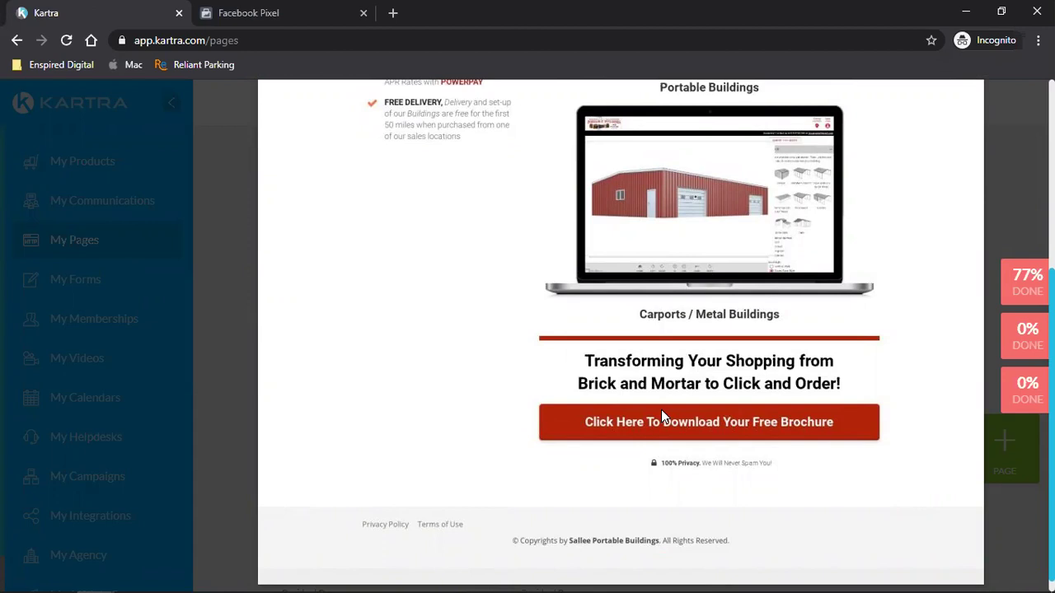
scroll(661, 410, up, 5)
click(975, 94)
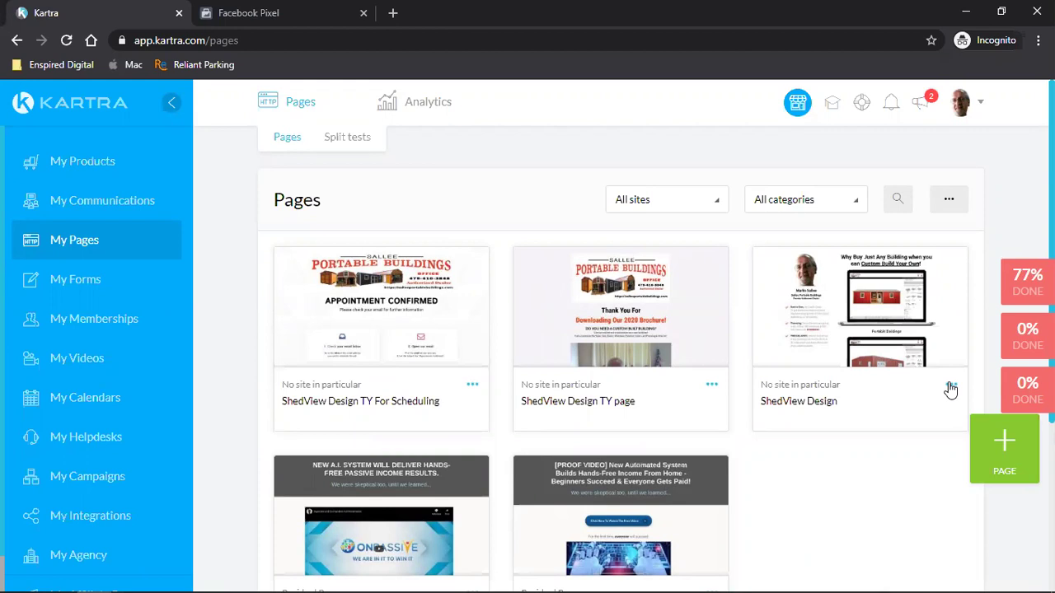
click(951, 388)
click(884, 369)
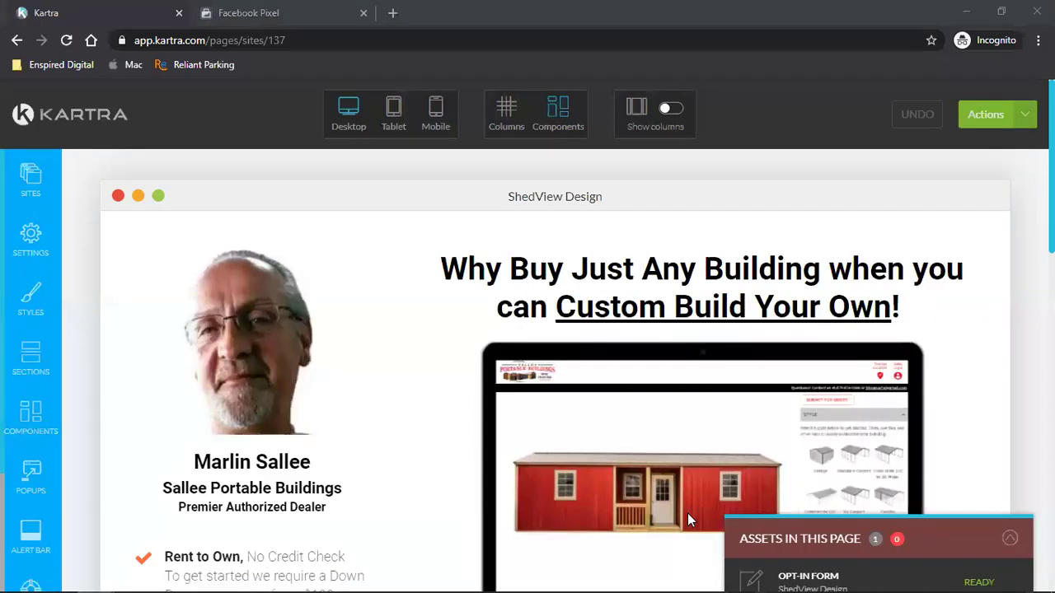
- Check that the brochure button links to a pop-up opt-in form
scroll(688, 513, down, 20)
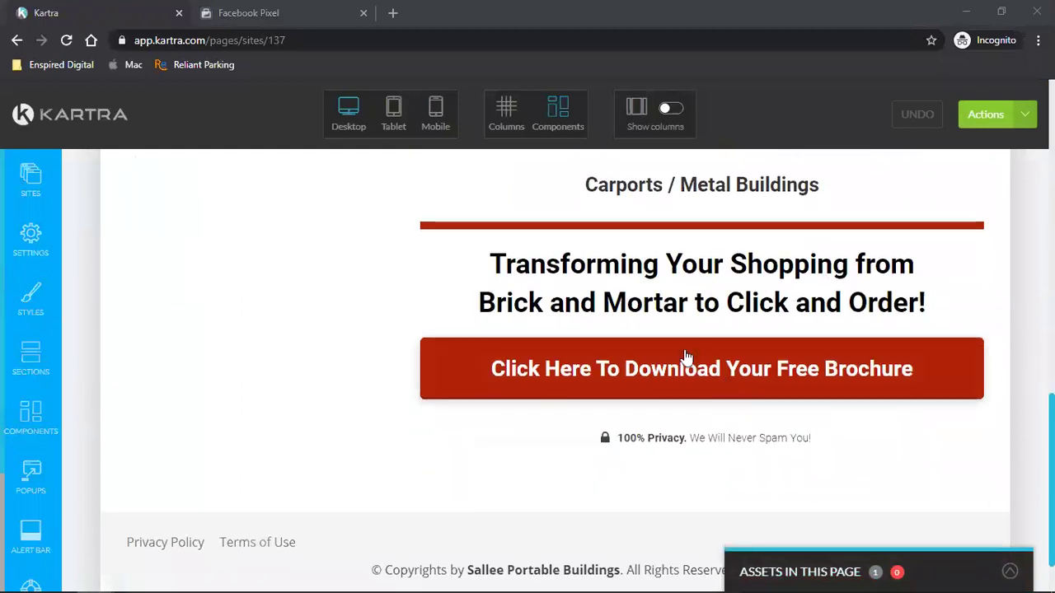
mouse_move(681, 354)
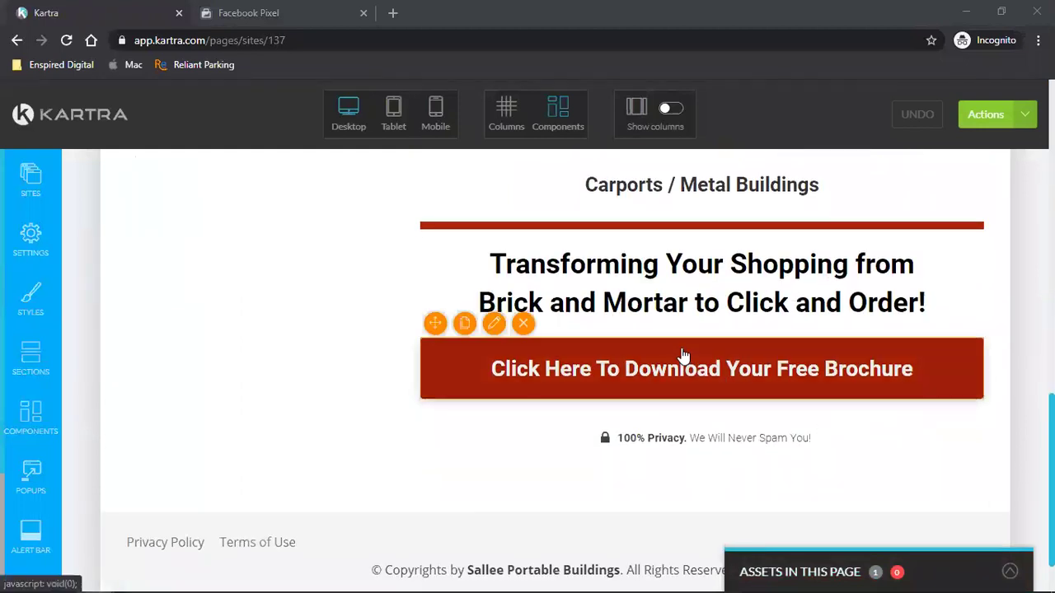
click(495, 324)
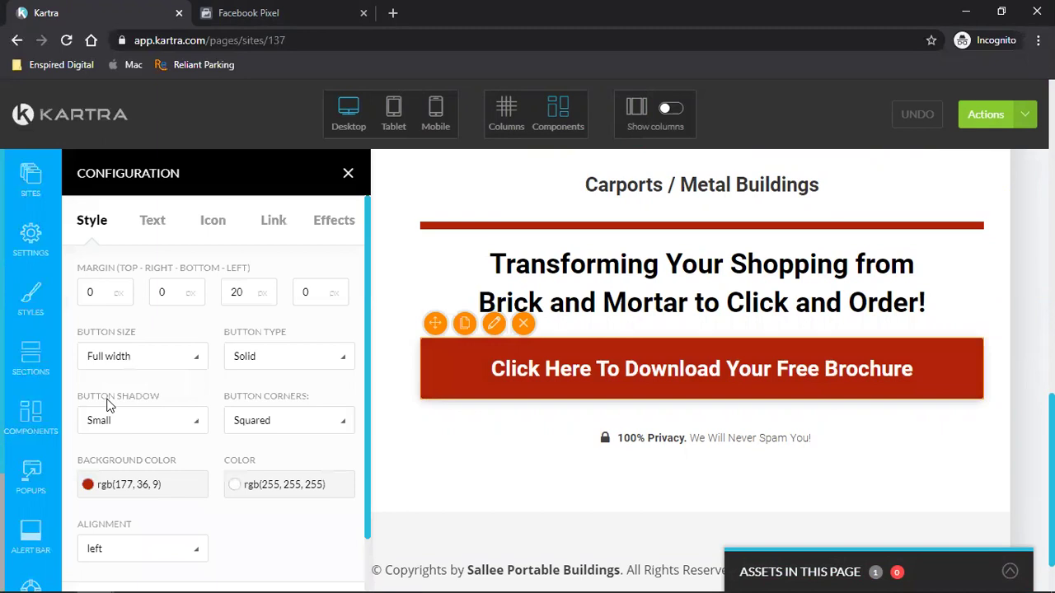
click(275, 227)
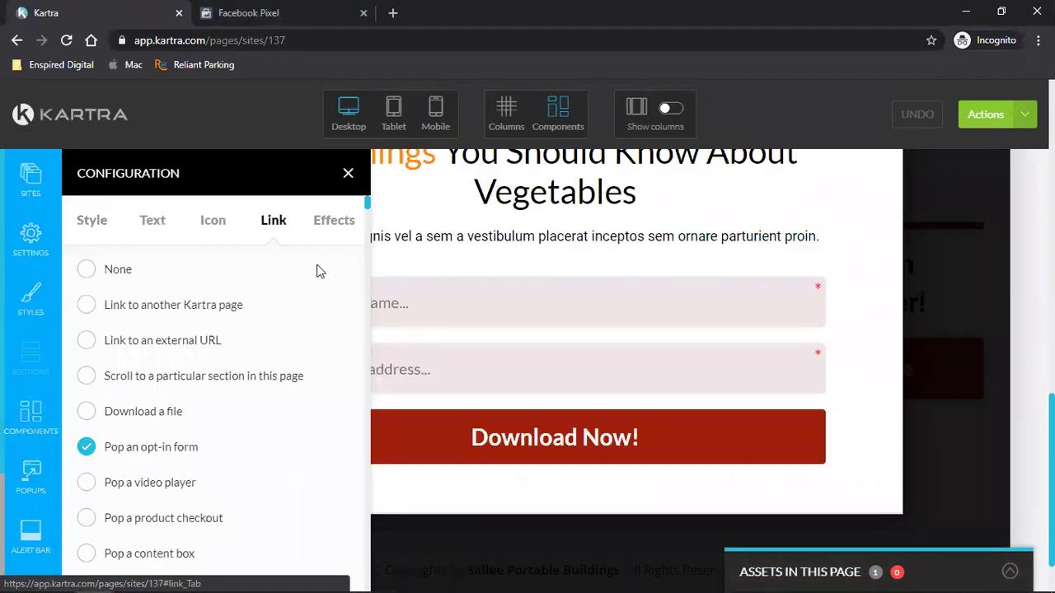
click(348, 175)
- Save the Vegetables pop-up opt-in form block to favorites
scroll(567, 332, up, 2)
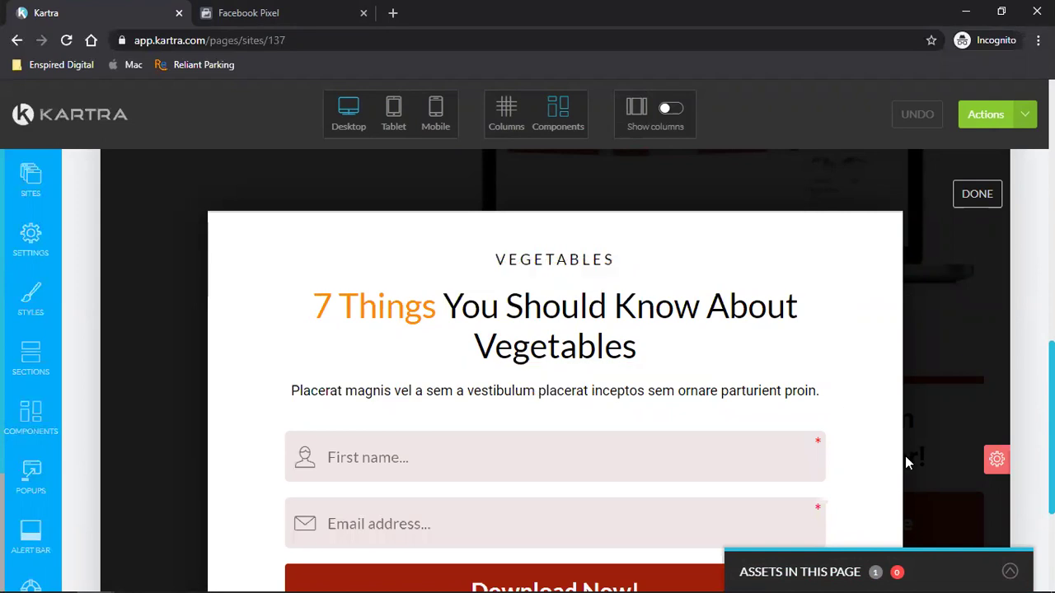
scroll(779, 456, down, 2)
scroll(779, 456, up, 2)
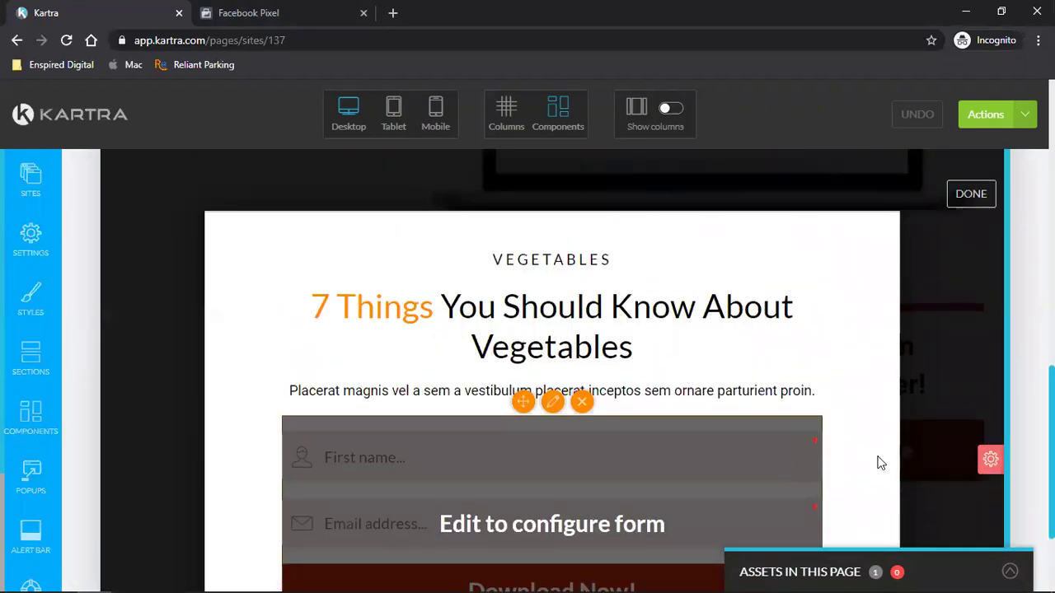
mouse_move(992, 459)
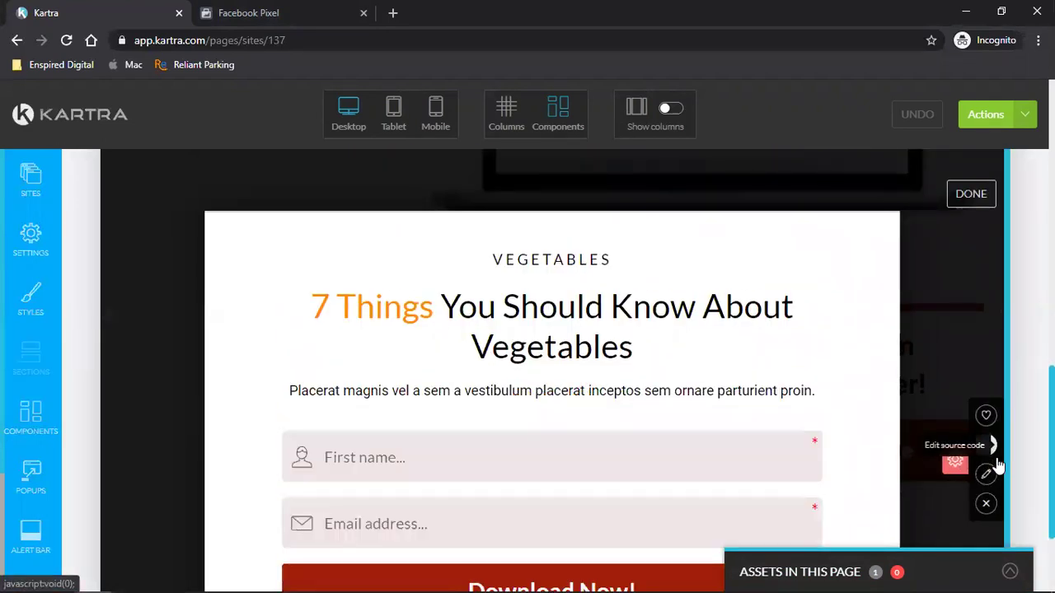
click(987, 415)
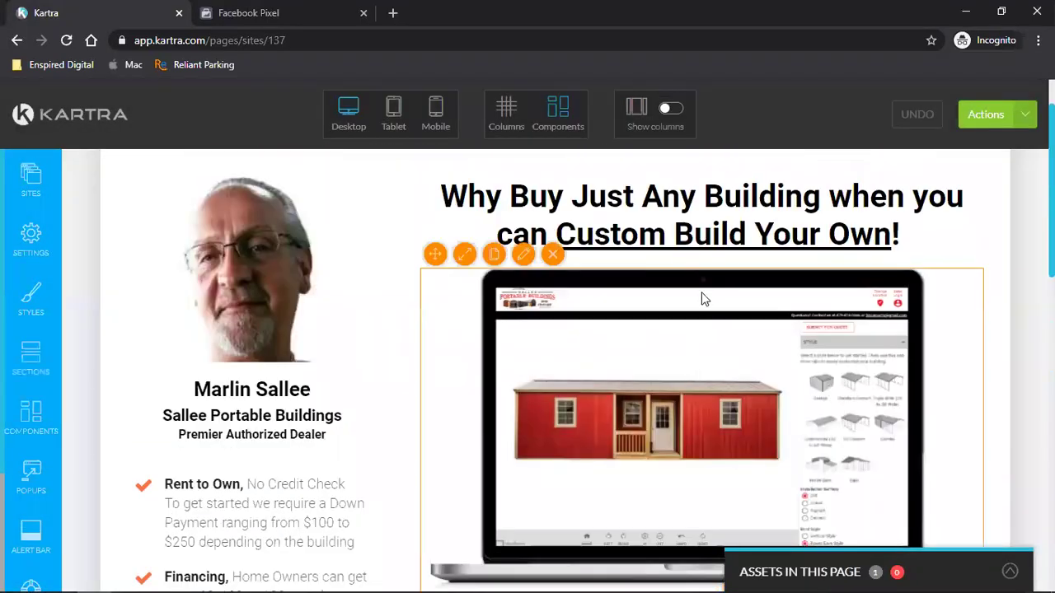
- Link the top building image to pop up the favorited Vegetables opt-in form
click(524, 256)
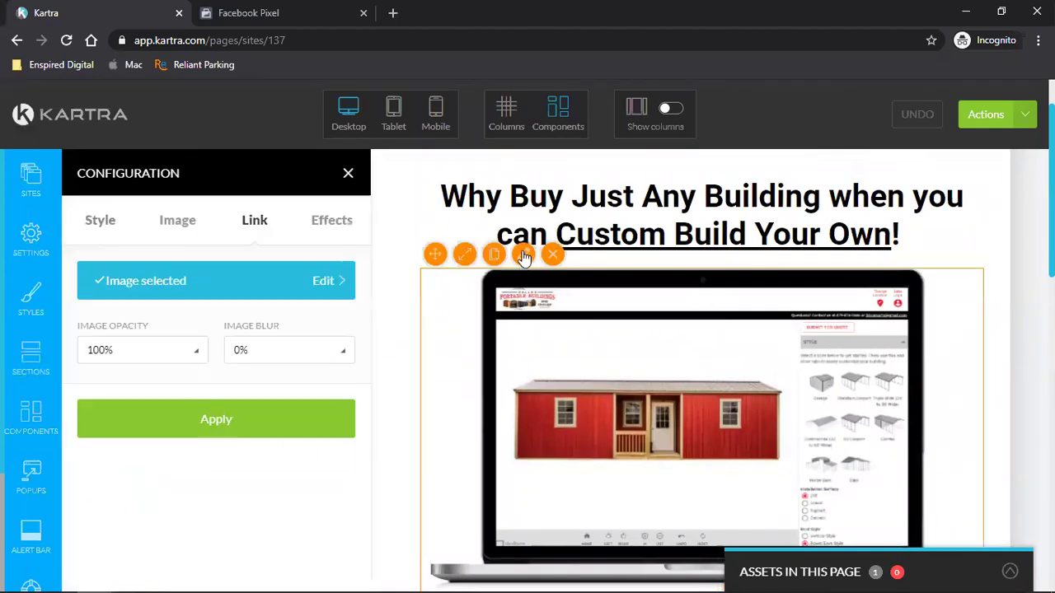
click(262, 222)
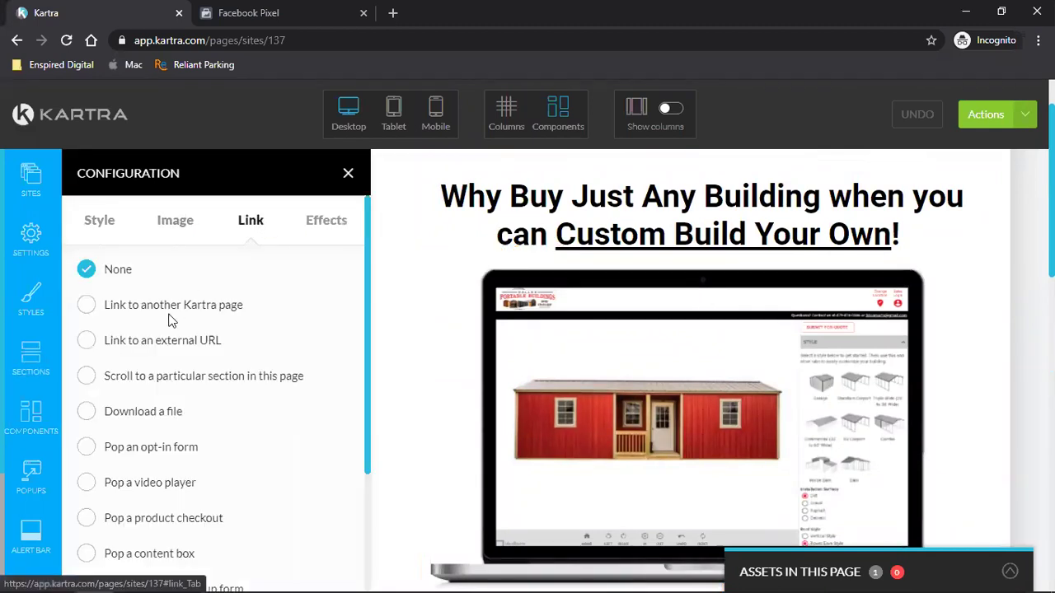
click(86, 447)
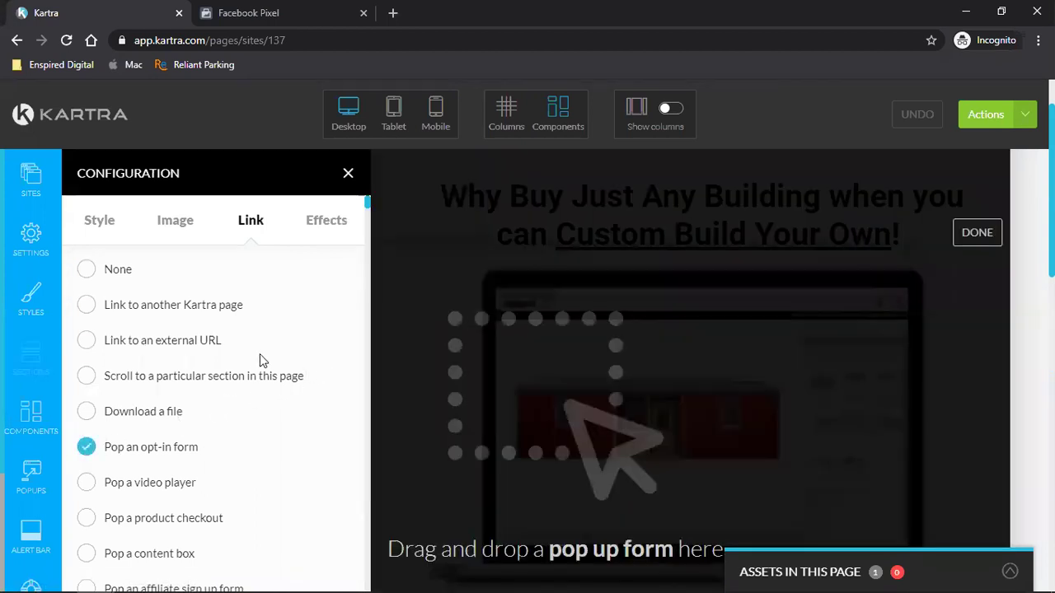
scroll(255, 357, down, 5)
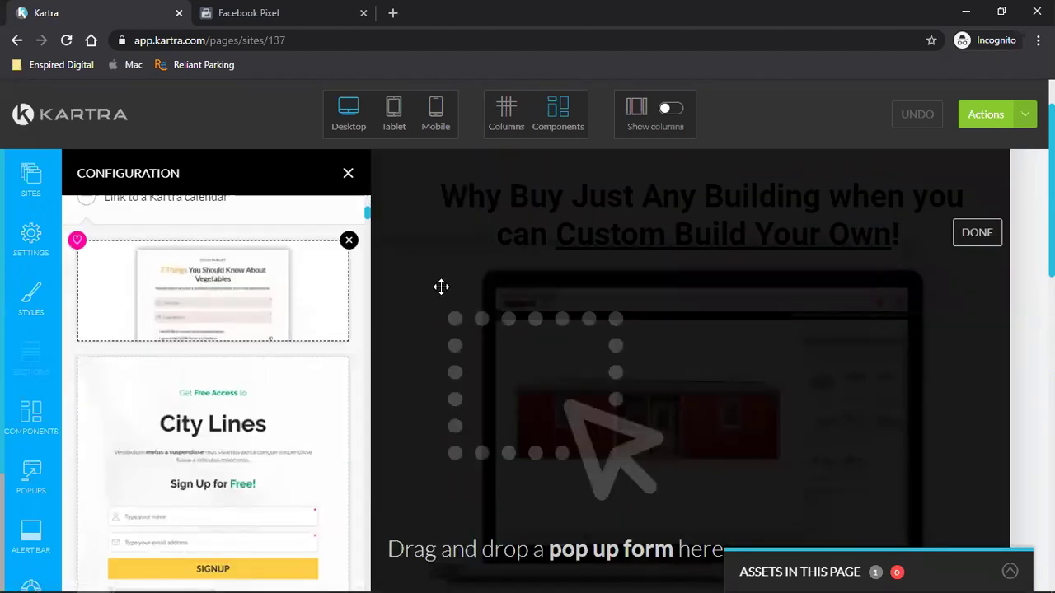
drag(569, 298, 589, 299)
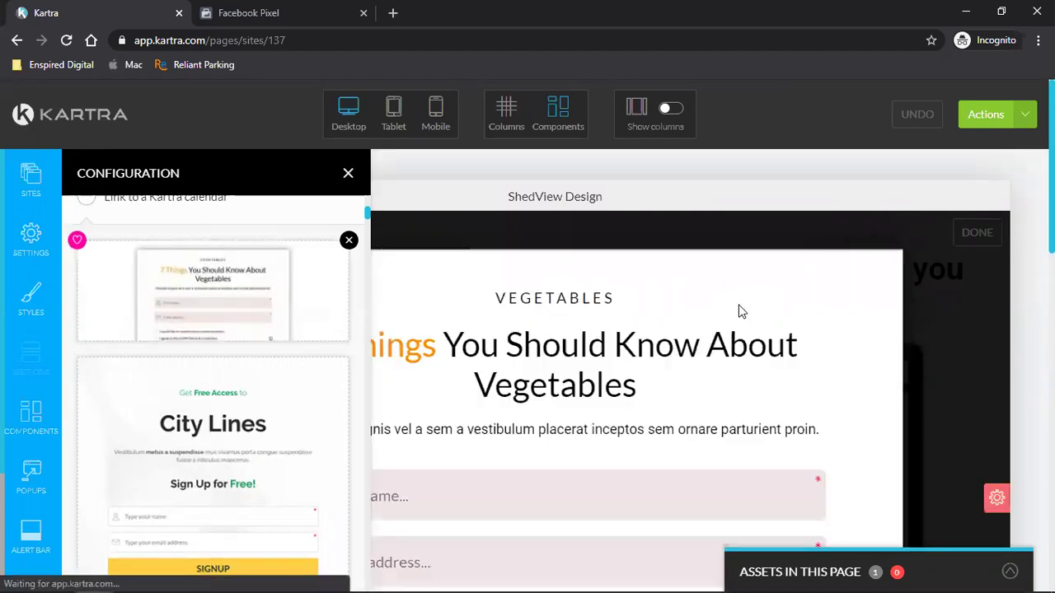
click(348, 173)
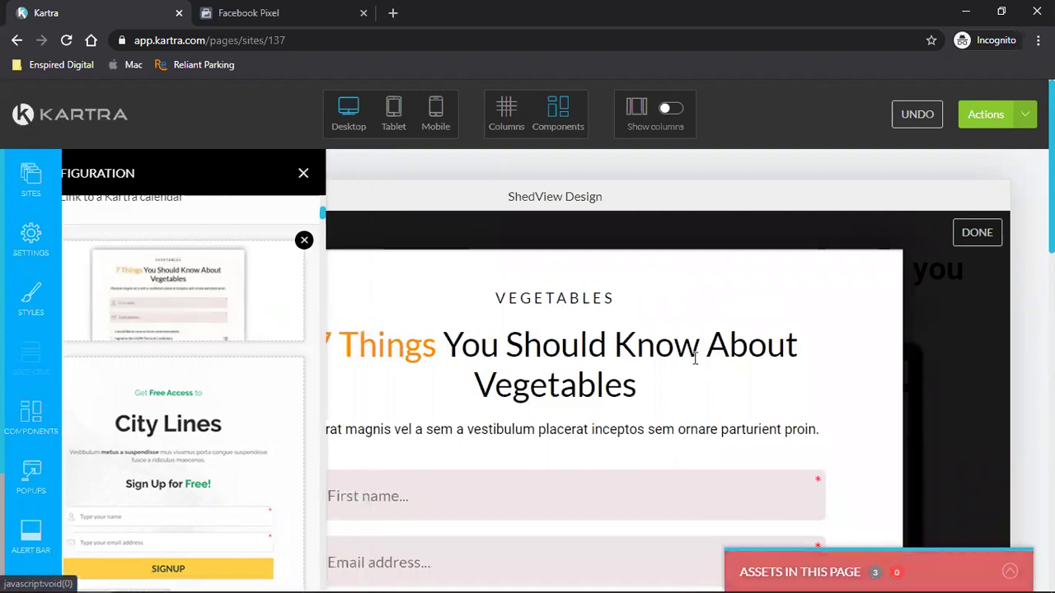
scroll(708, 358, down, 2)
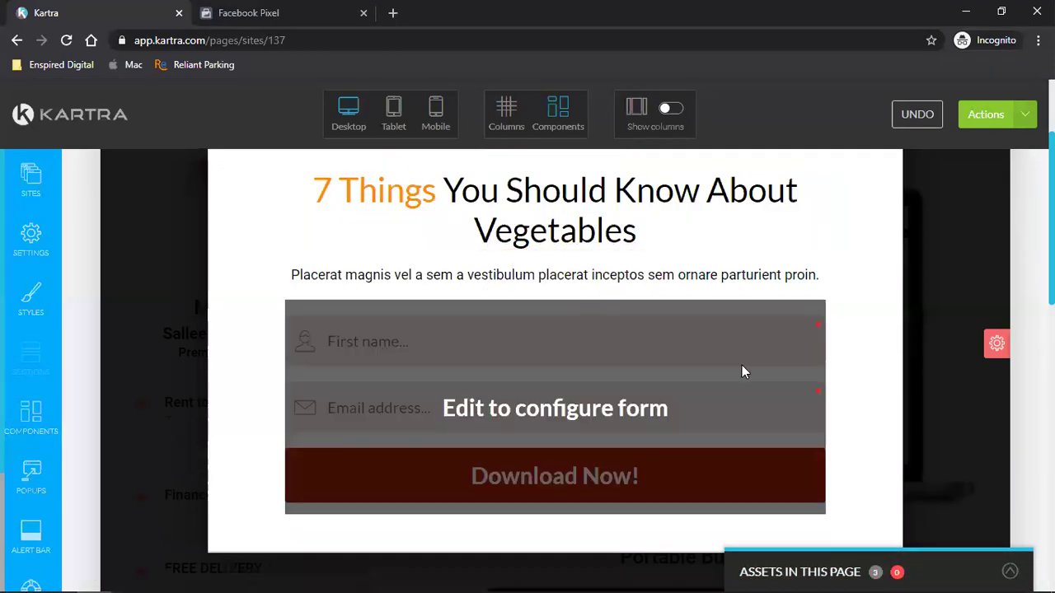
scroll(741, 365, up, 2)
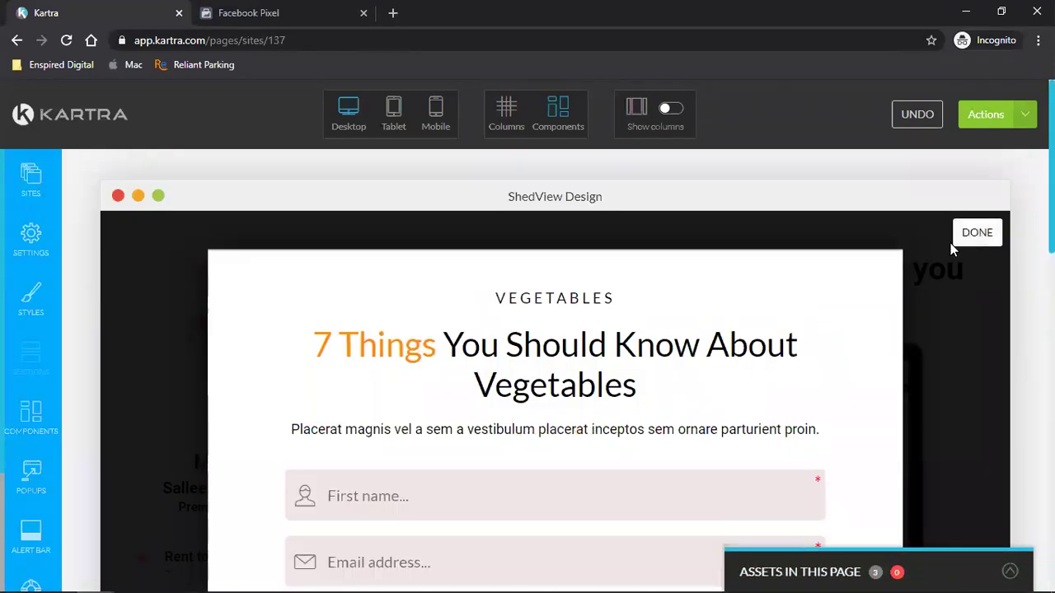
click(953, 242)
- Make the Portable Buildings image pop up the Vegetables opt-in form as well
scroll(685, 362, down, 5)
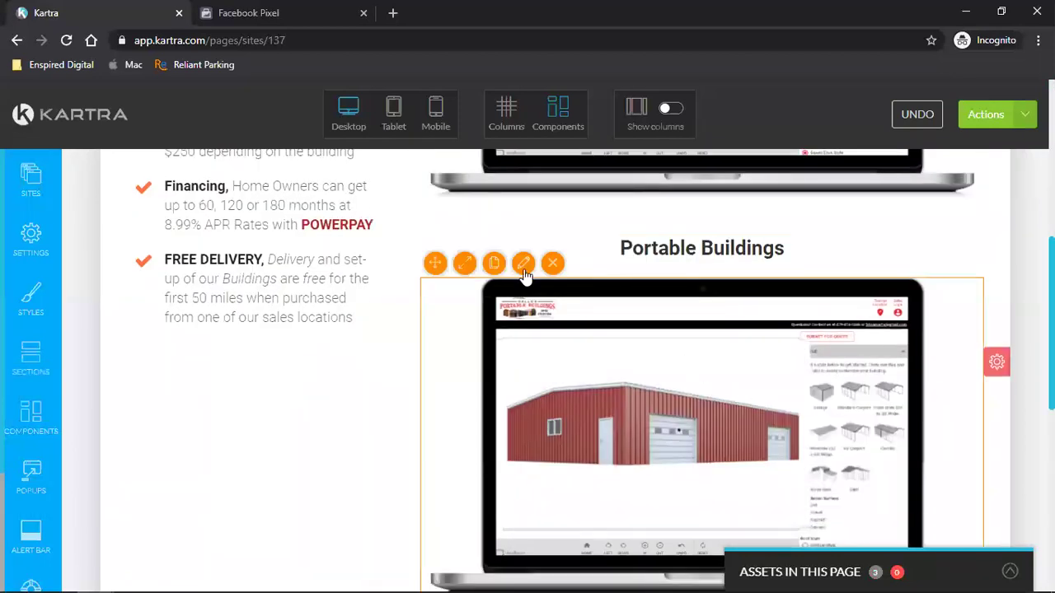
click(524, 263)
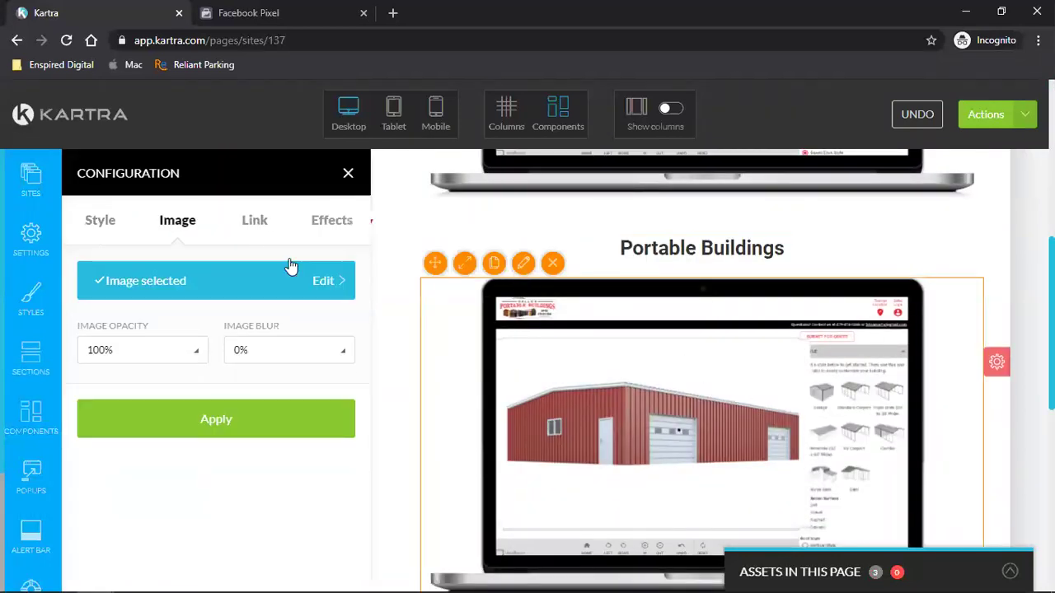
click(246, 222)
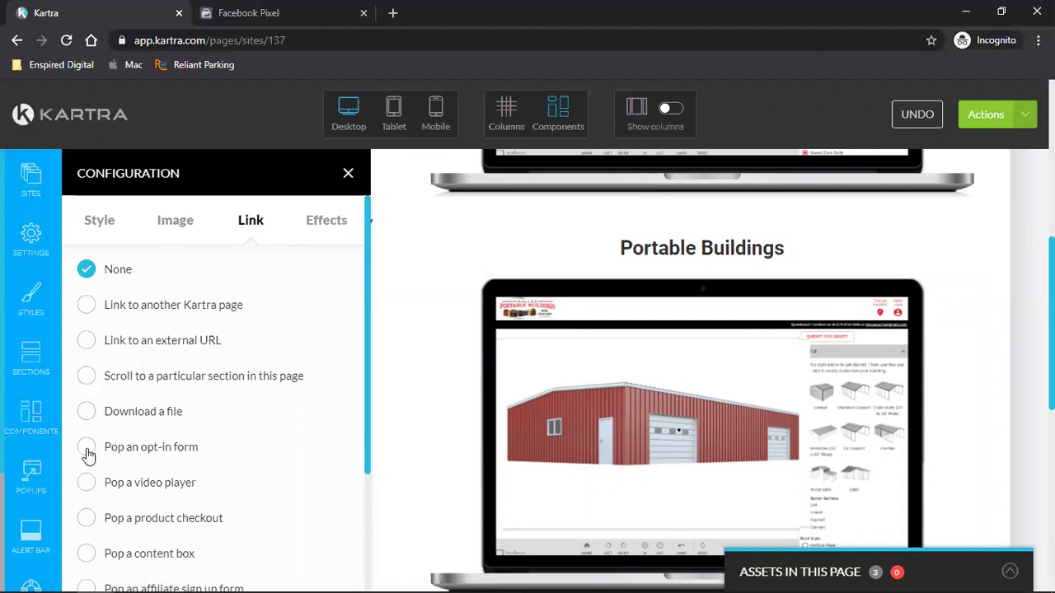
click(233, 447)
drag(235, 440, 643, 297)
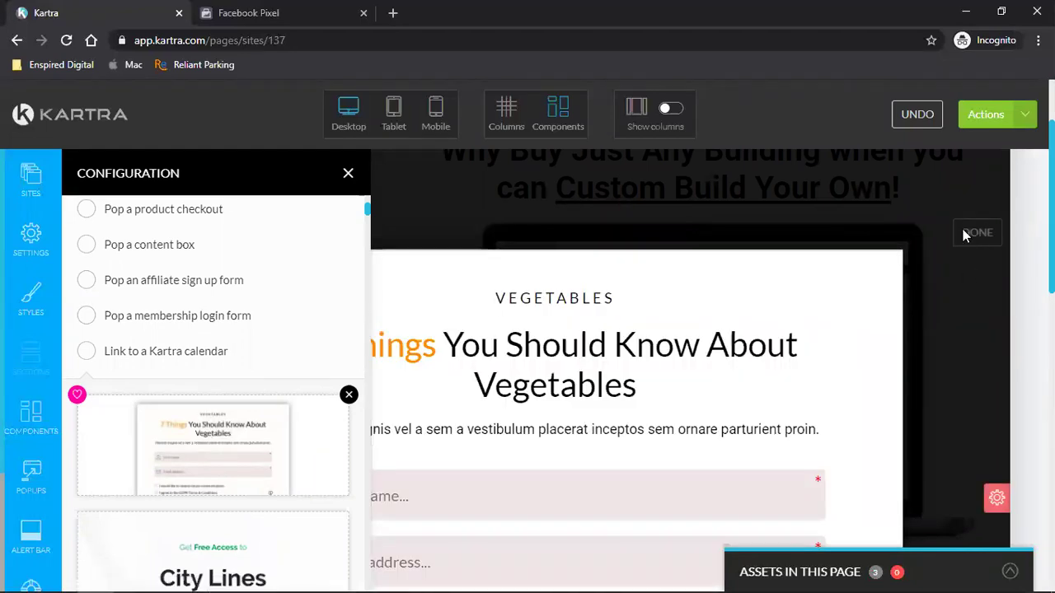
click(972, 237)
- Save progress and publish the ShedView Design page live
click(1023, 115)
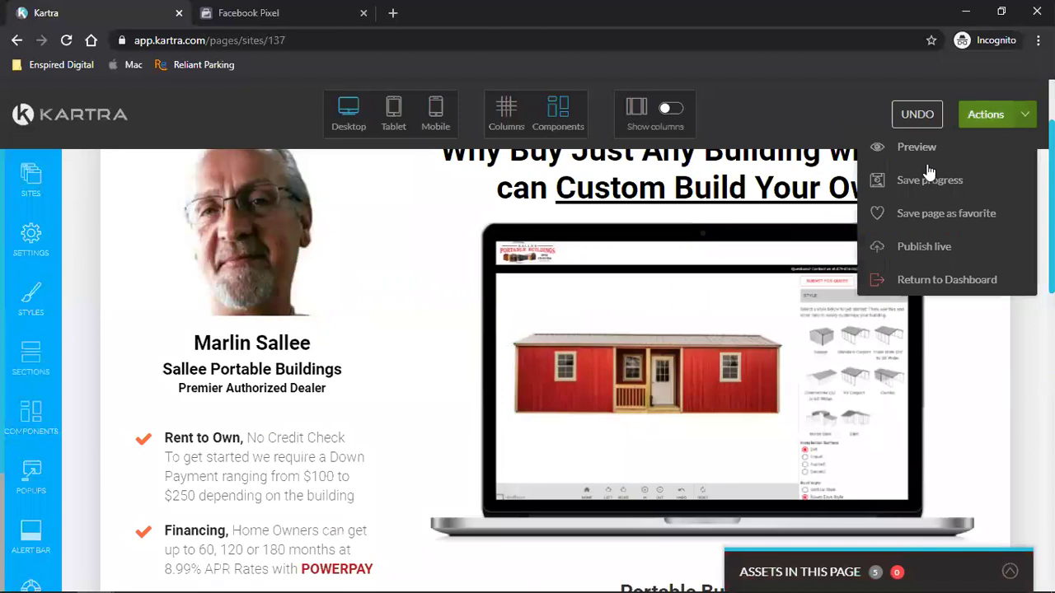
click(903, 180)
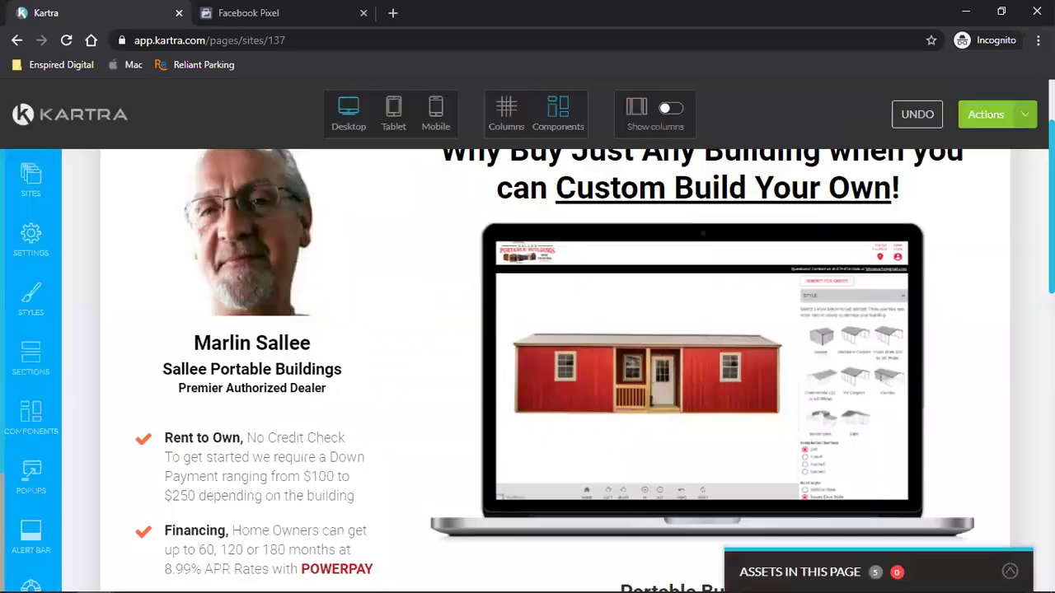
click(1030, 117)
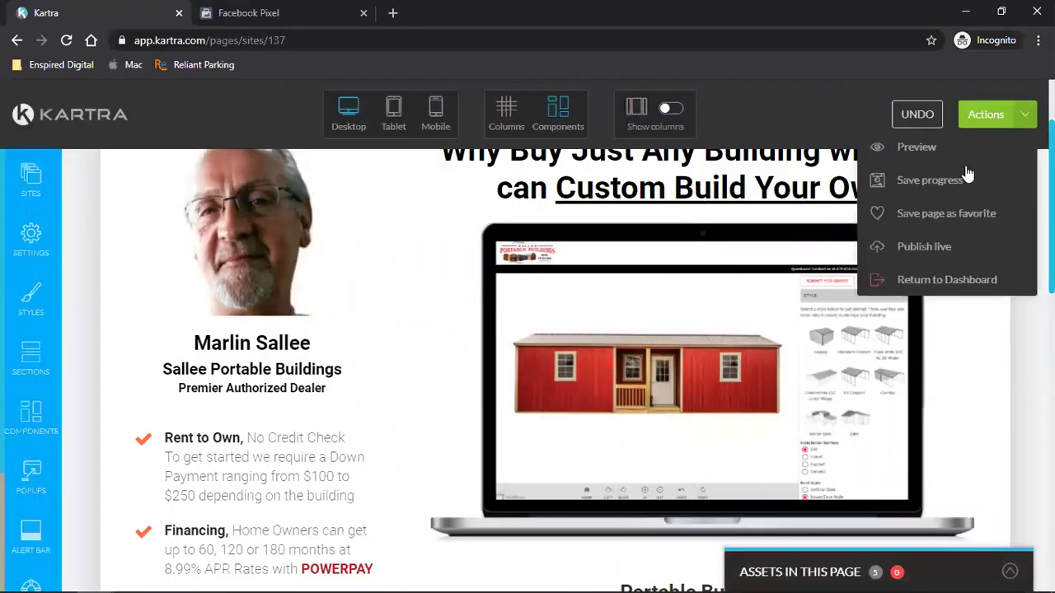
click(905, 245)
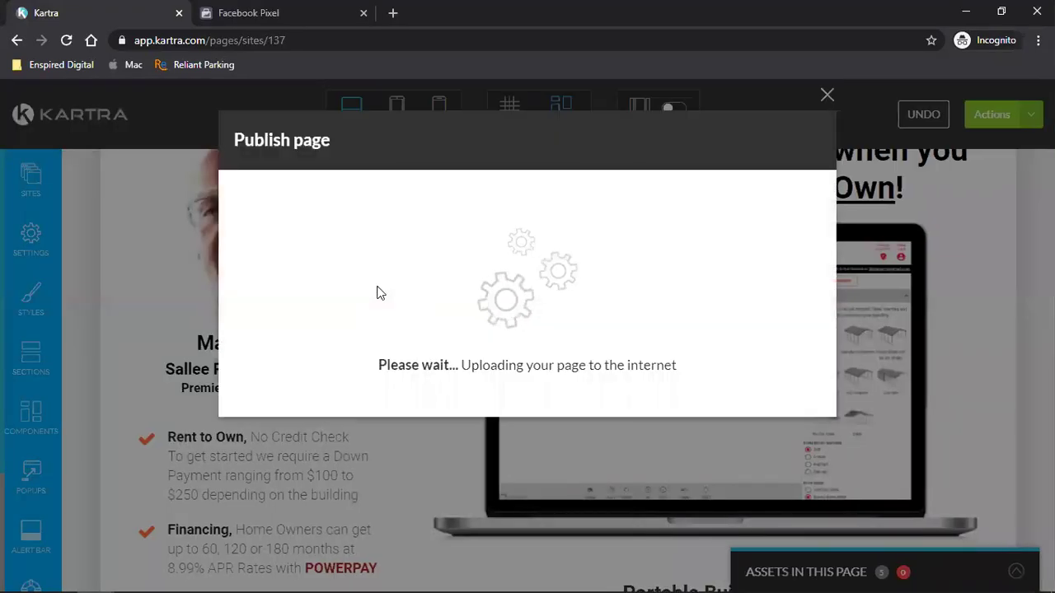
- Copy the published salleemarketing.com/shedview page link and close the publishing window
click(379, 294)
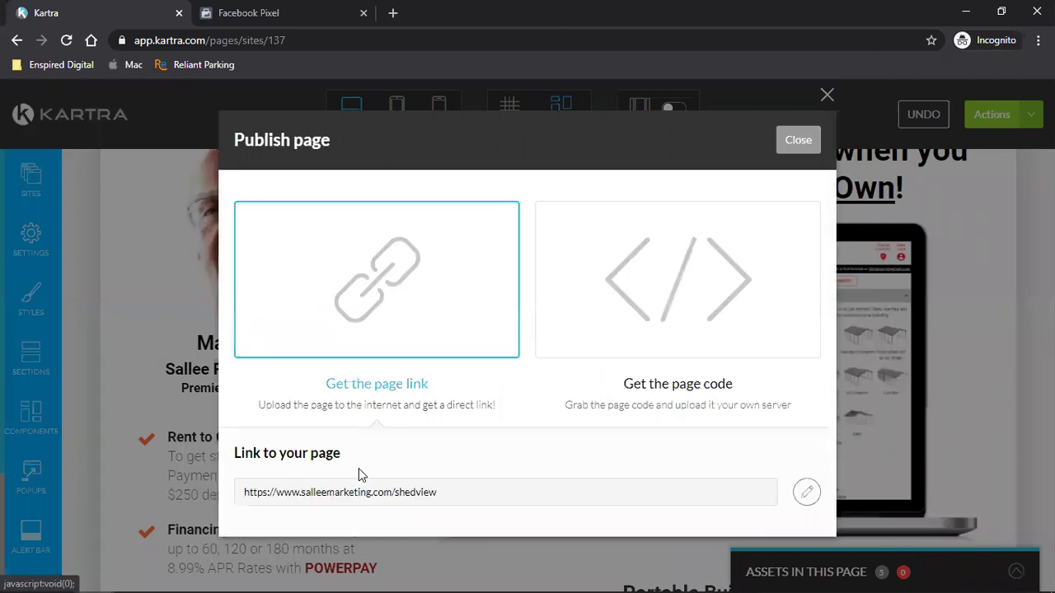
triple_click(353, 490)
right_click(353, 491)
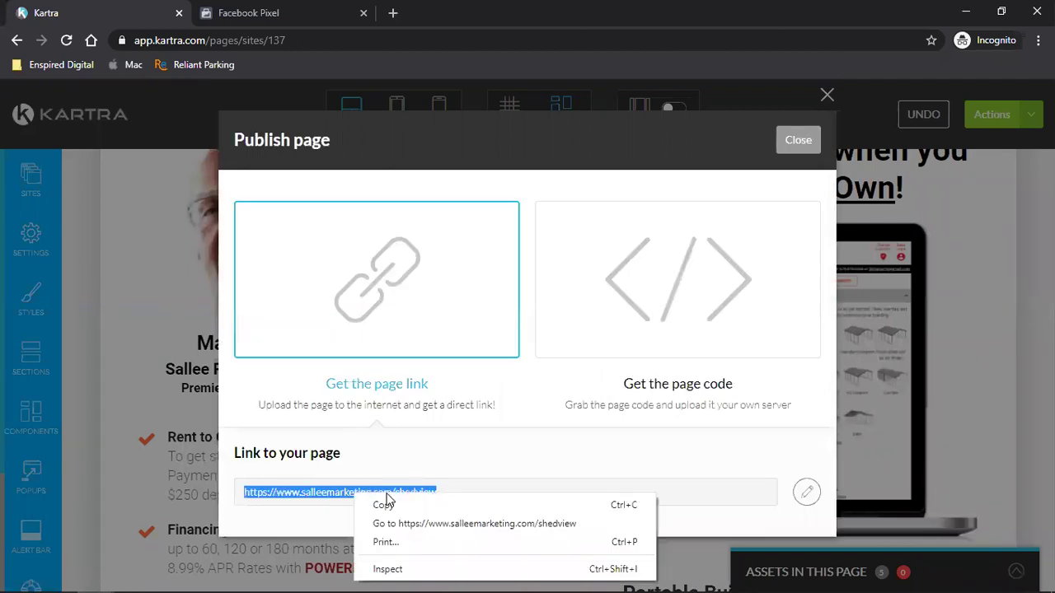
click(381, 505)
click(794, 159)
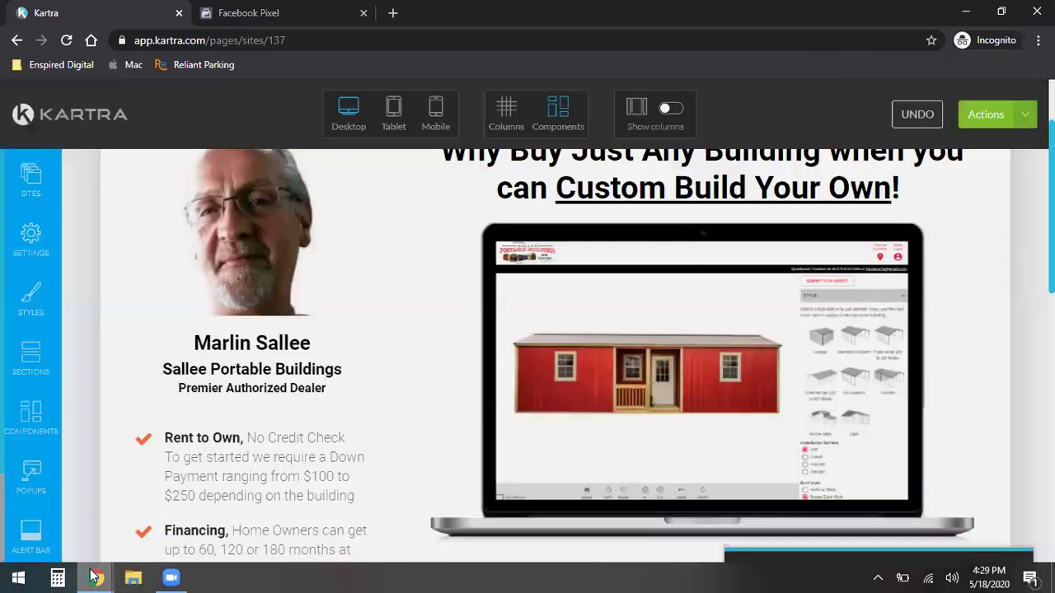
mouse_move(95, 577)
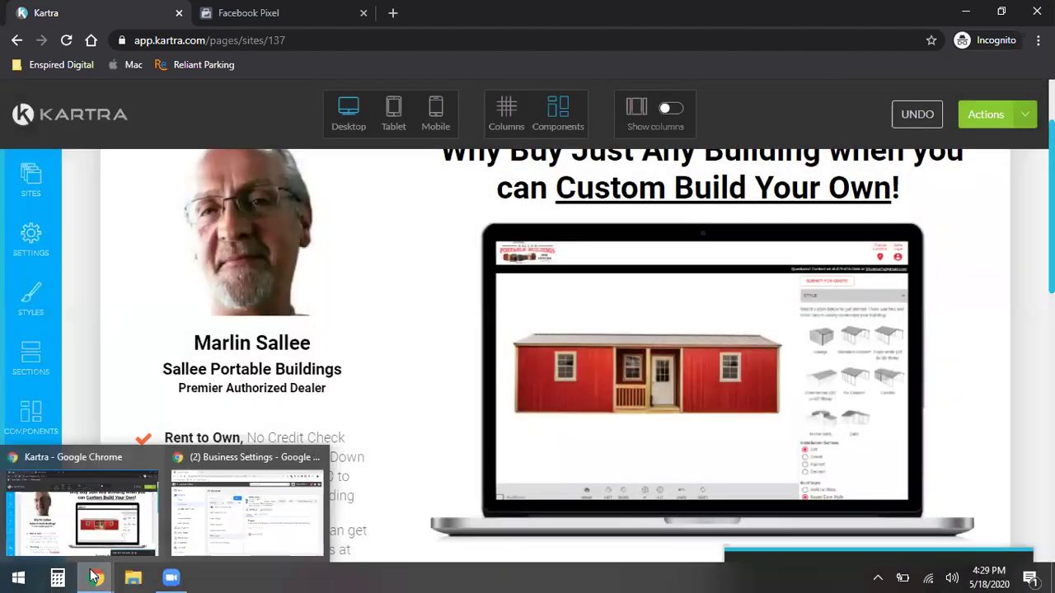
click(248, 507)
- Load salleemarketing.com/shedview in a new Chrome tab
click(211, 12)
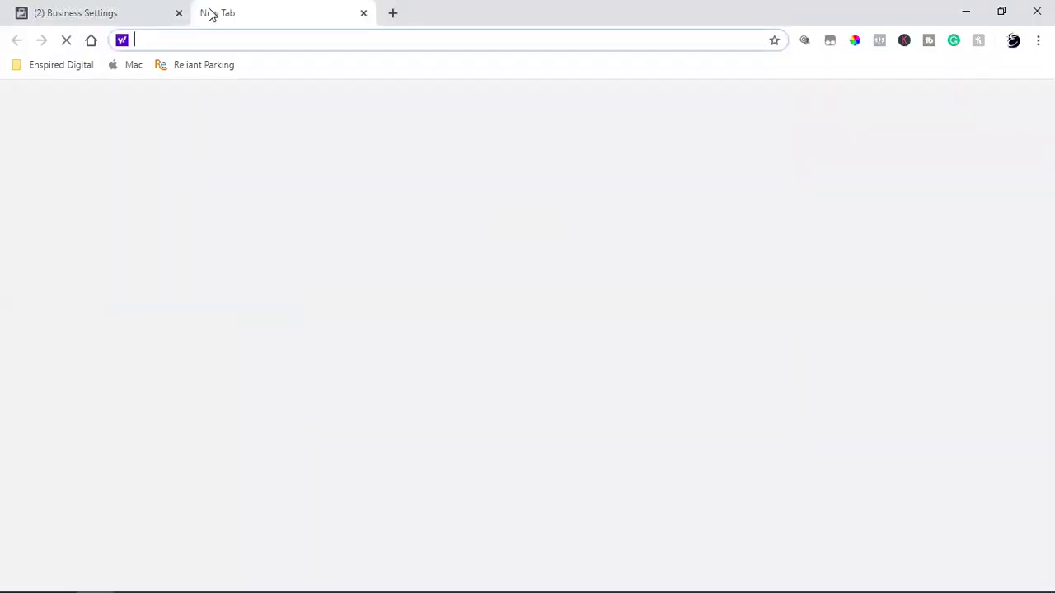
key(ctrl+v)
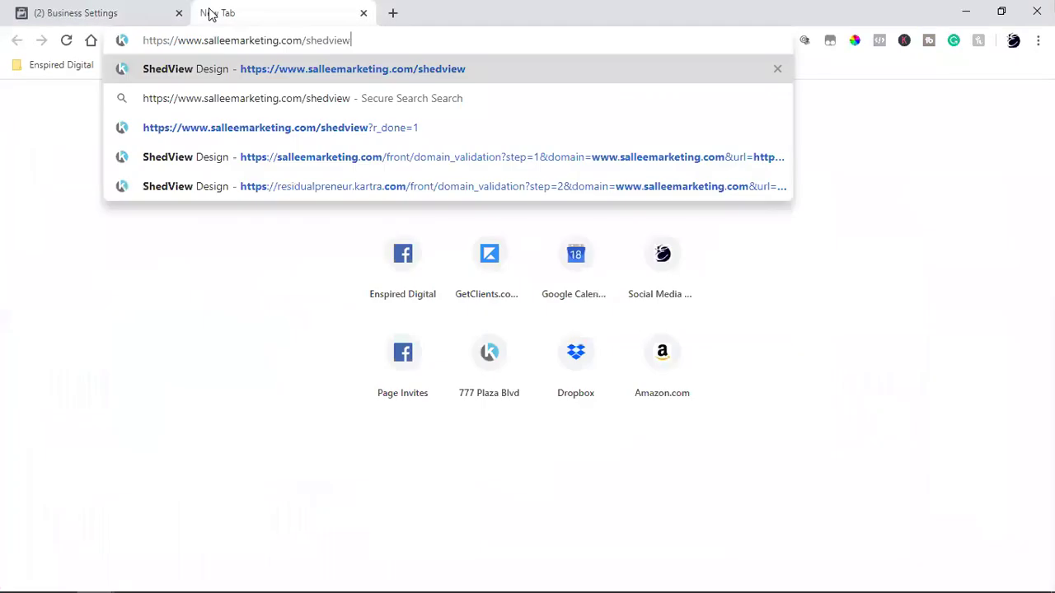
key(Return)
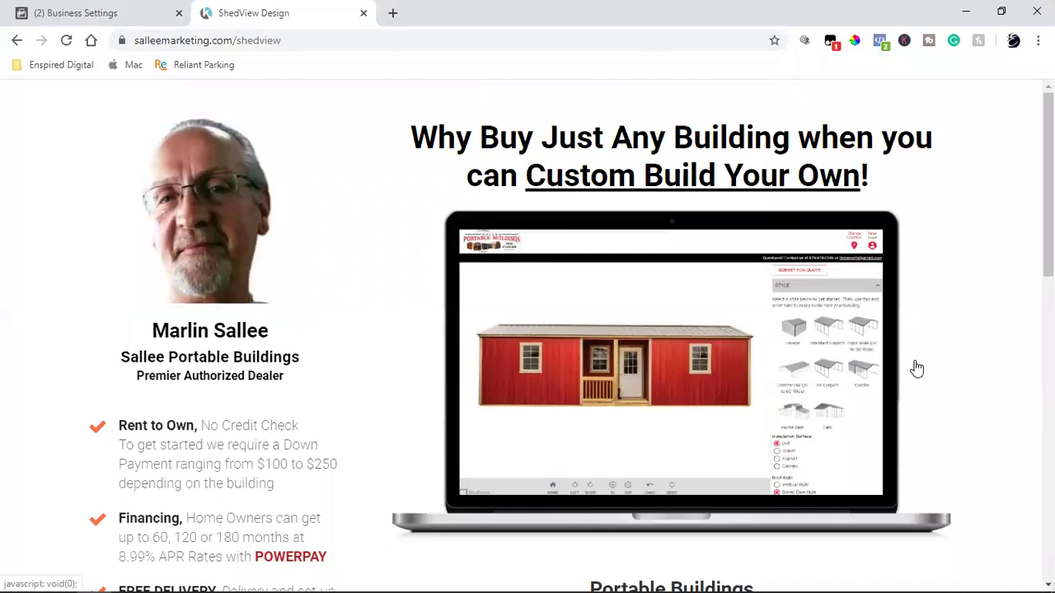
scroll(917, 368, down, 9)
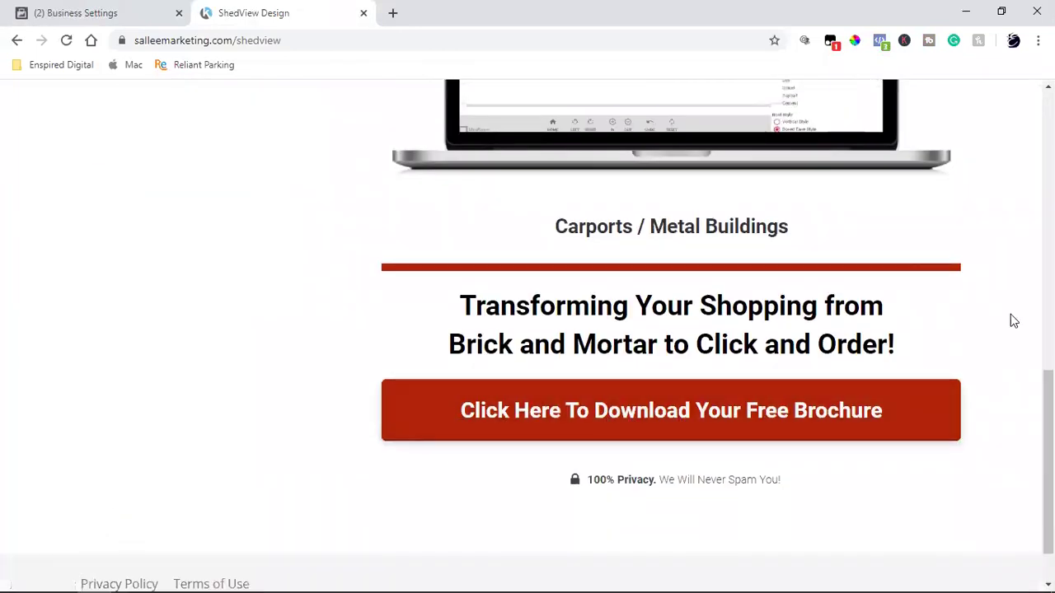
scroll(1017, 358, up, 7)
- Test that the opt-in popup opens twice from the top of the page, closing it each time
click(689, 252)
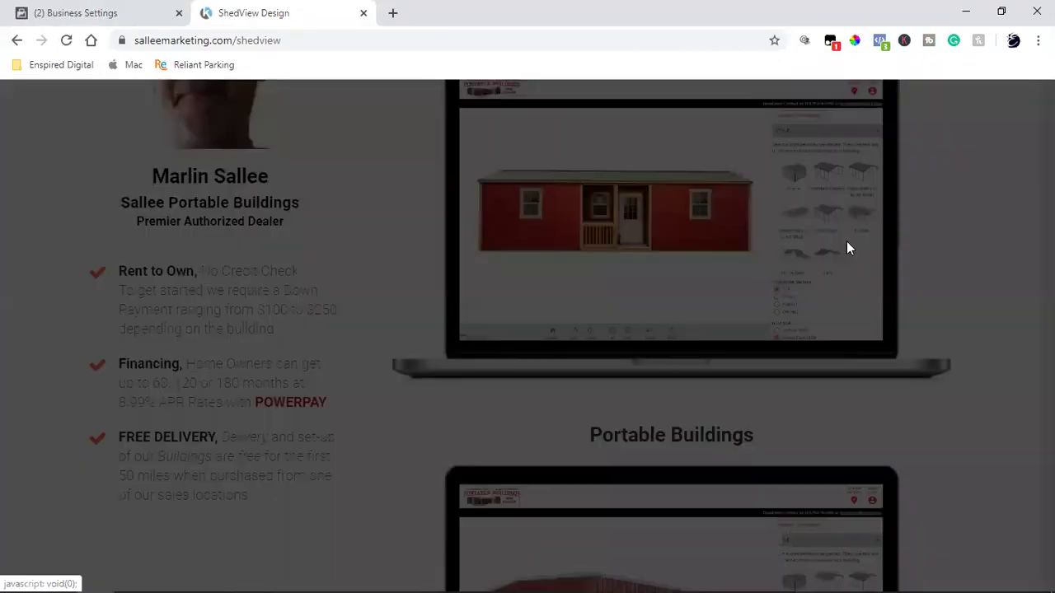
click(1023, 100)
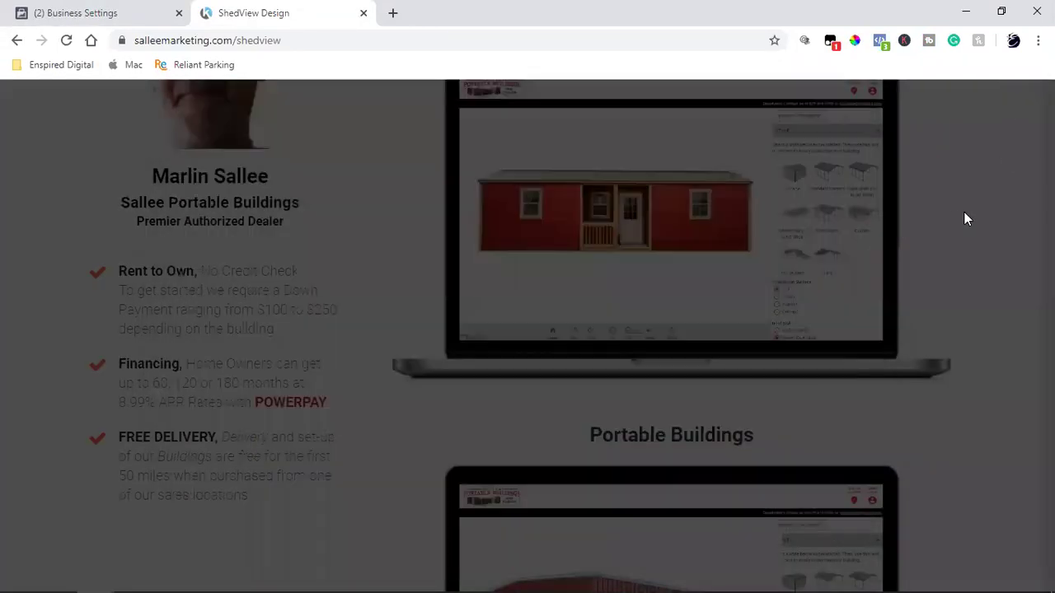
scroll(723, 295, down, 4)
click(678, 295)
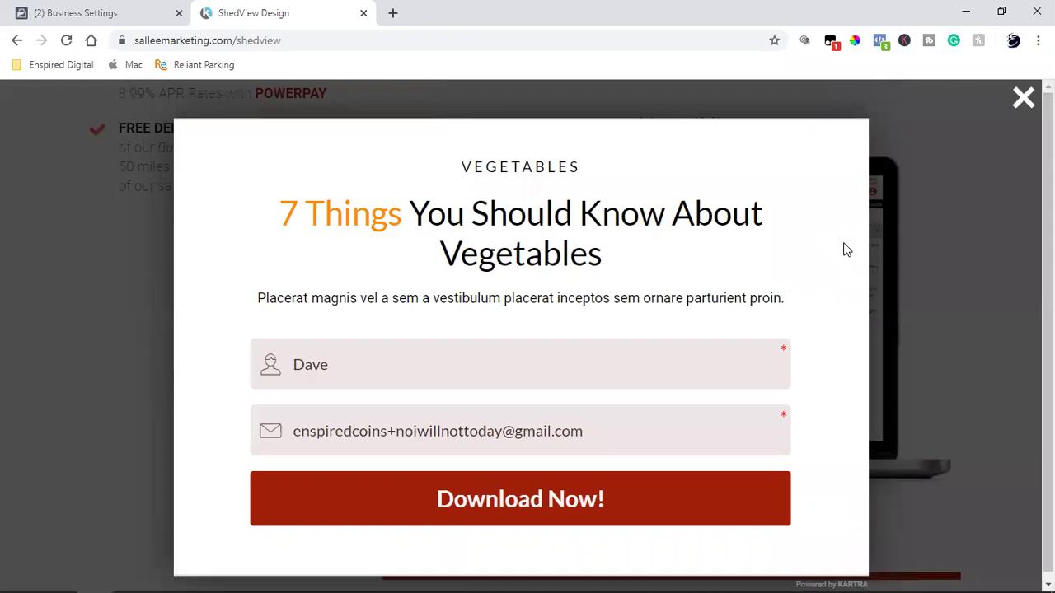
click(1023, 99)
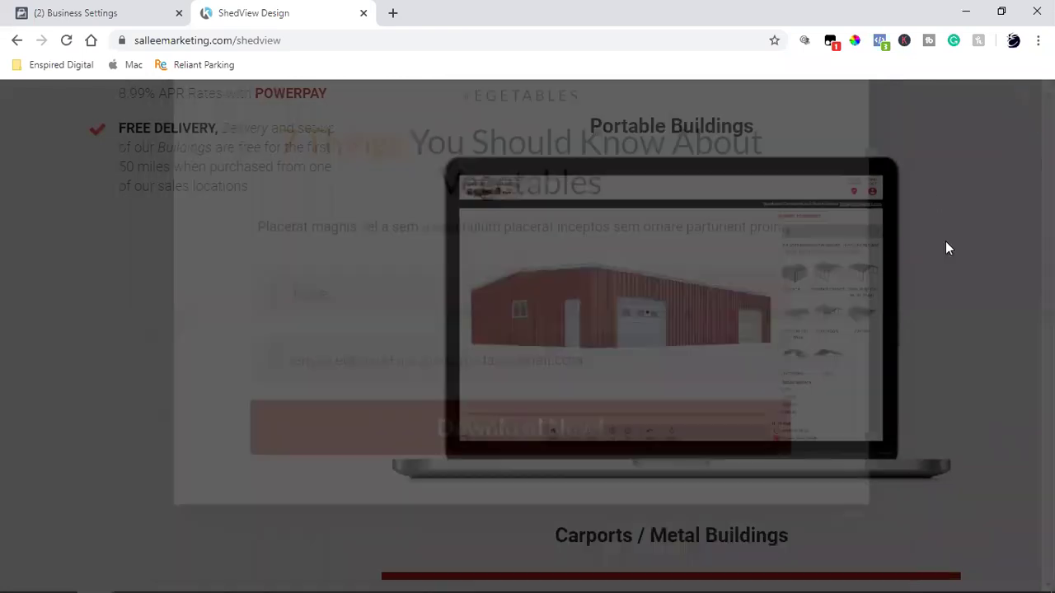
- Confirm both shed images open the opt-in popup, dismissing it each time
scroll(920, 343, down, 2)
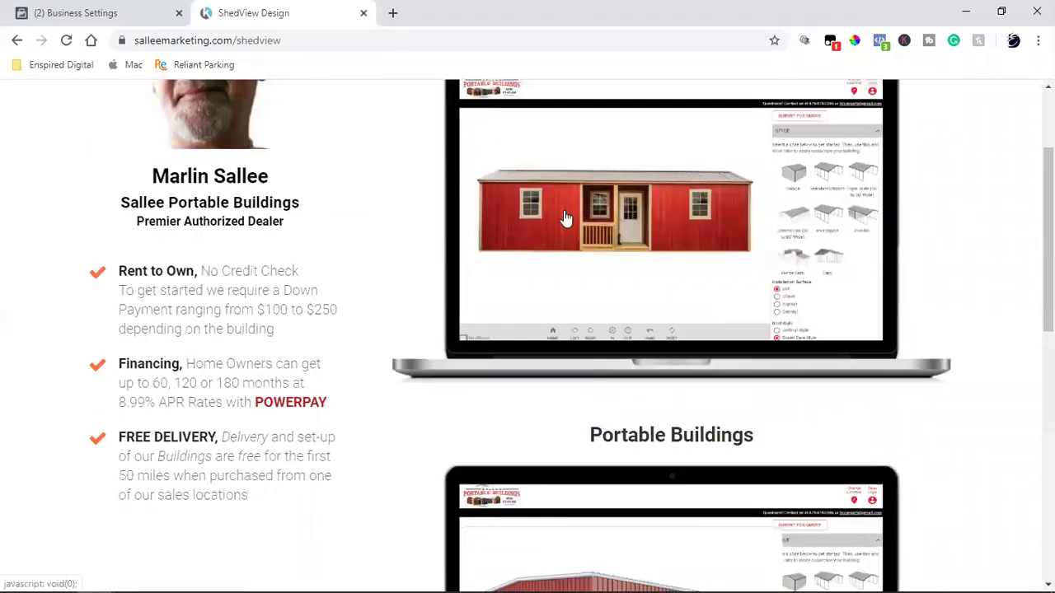
click(565, 219)
click(912, 268)
scroll(646, 309, down, 4)
click(645, 309)
click(973, 229)
- Test the free brochure download button's popup, review its heading text, and close it
scroll(868, 312, down, 4)
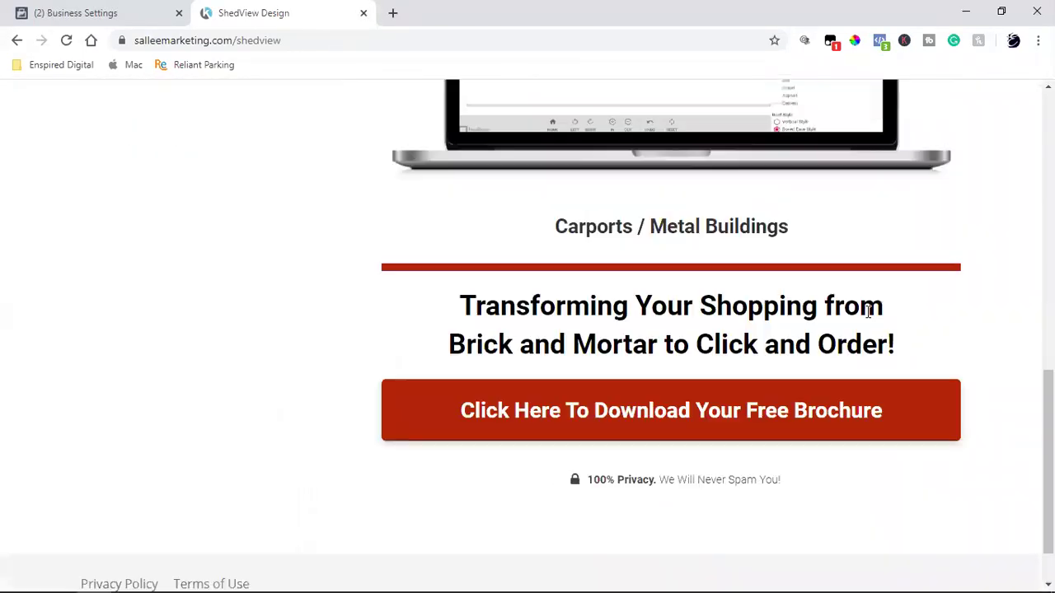
click(670, 411)
click(960, 264)
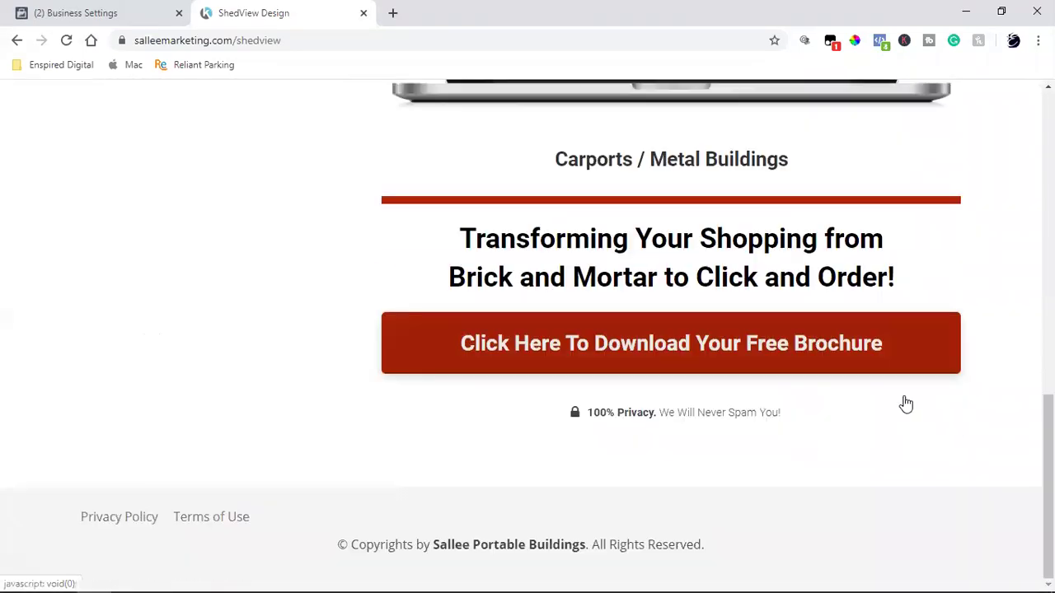
scroll(904, 403, up, 10)
scroll(906, 404, down, 1)
scroll(905, 404, down, 2)
scroll(906, 404, up, 4)
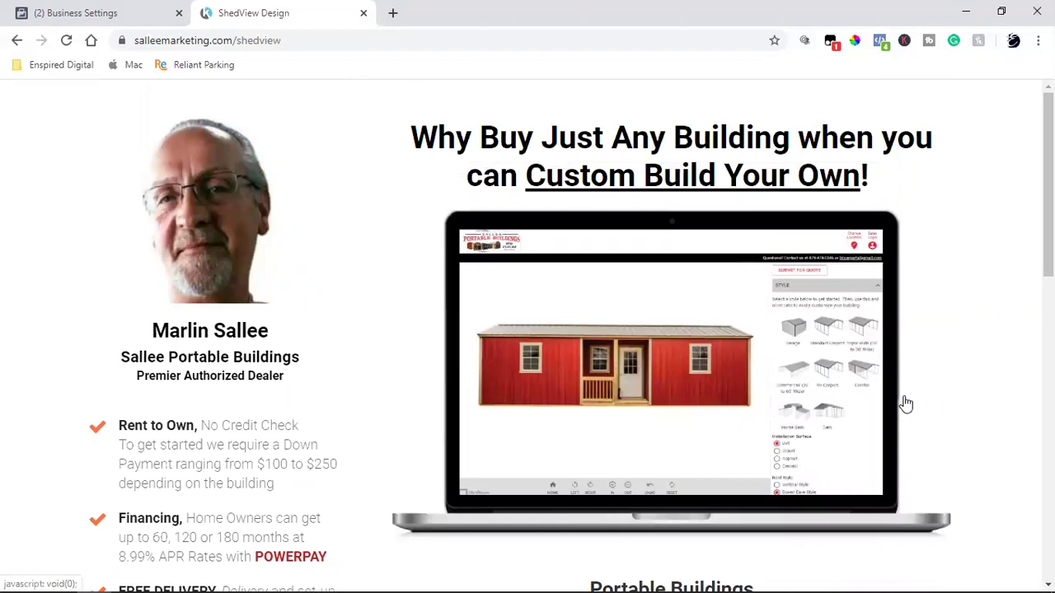
scroll(906, 404, down, 5)
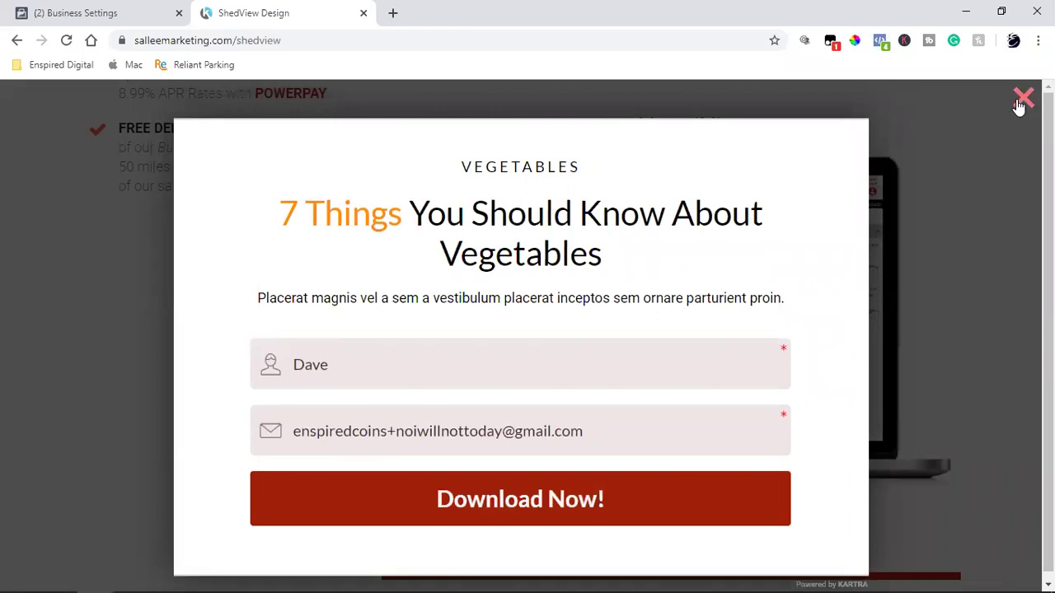
drag(459, 173, 686, 314)
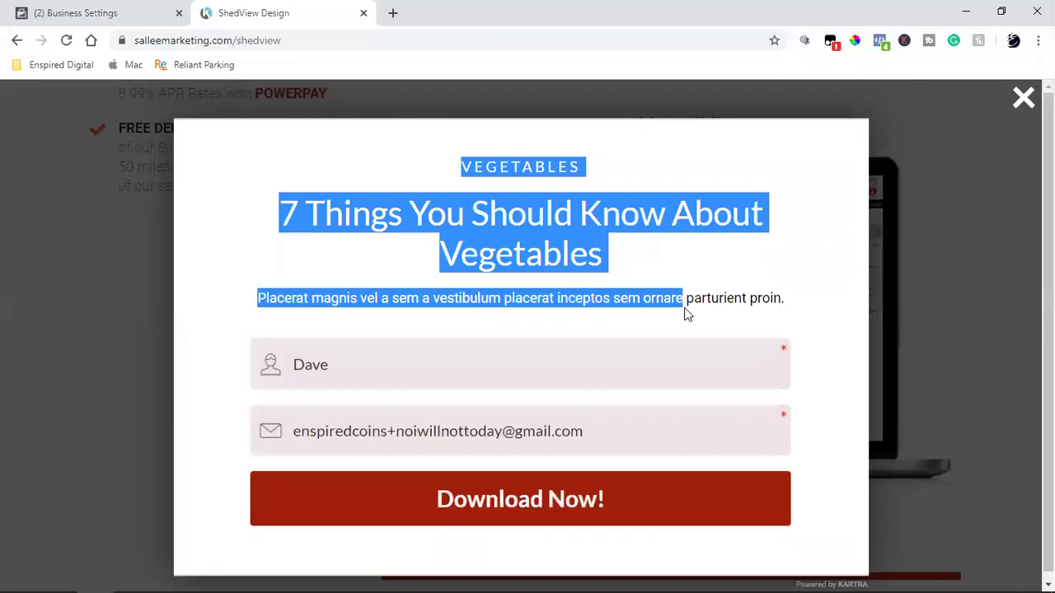
click(926, 306)
scroll(961, 428, up, 5)
scroll(961, 429, down, 10)
scroll(964, 430, up, 10)
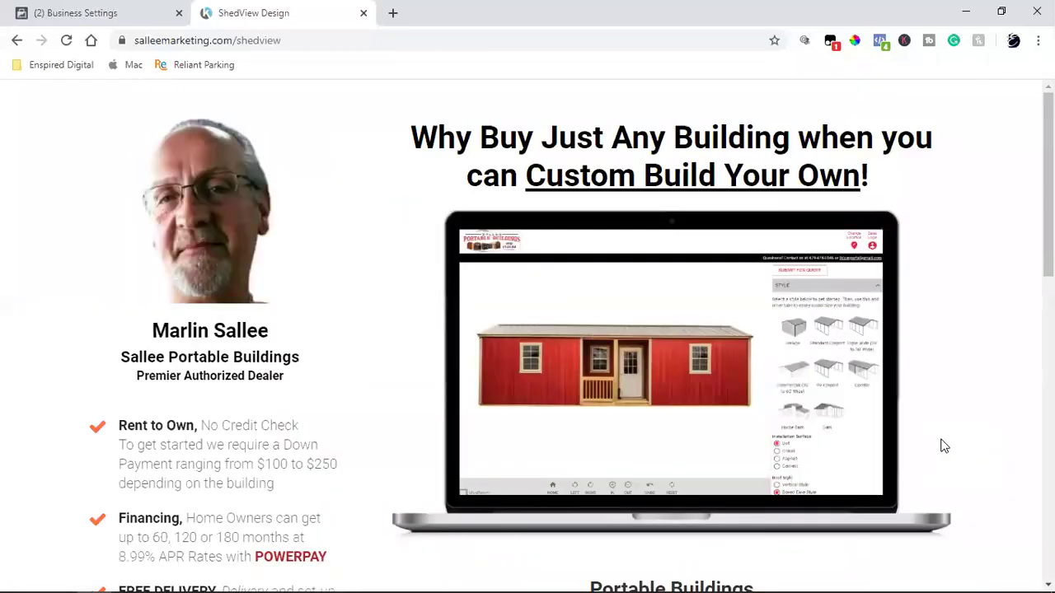
scroll(941, 445, down, 10)
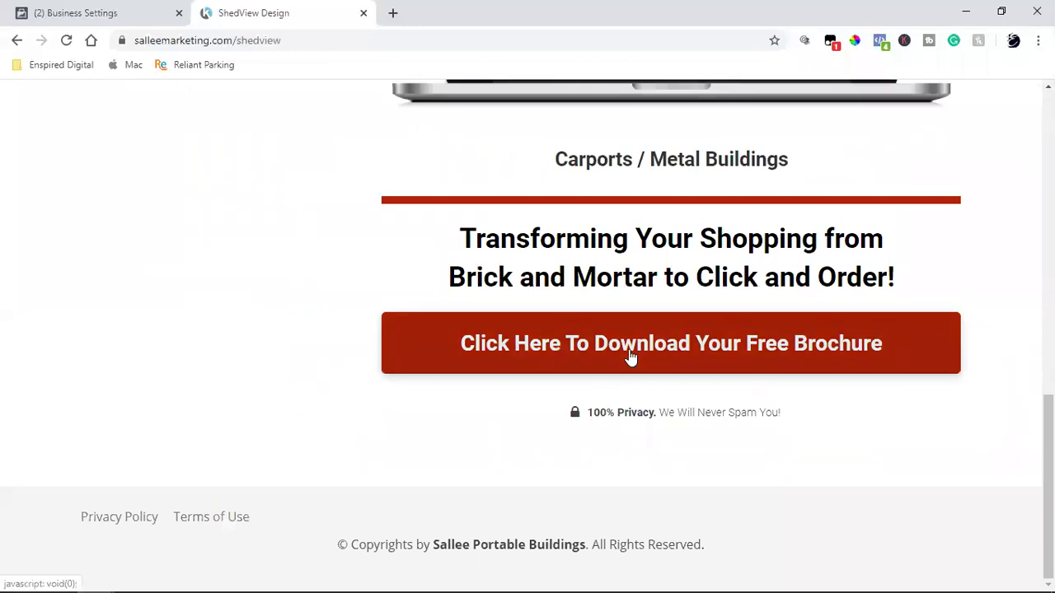
- Exit the page builder to the dashboard, open My Forms and select the ShedView Design form name
mouse_move(116, 576)
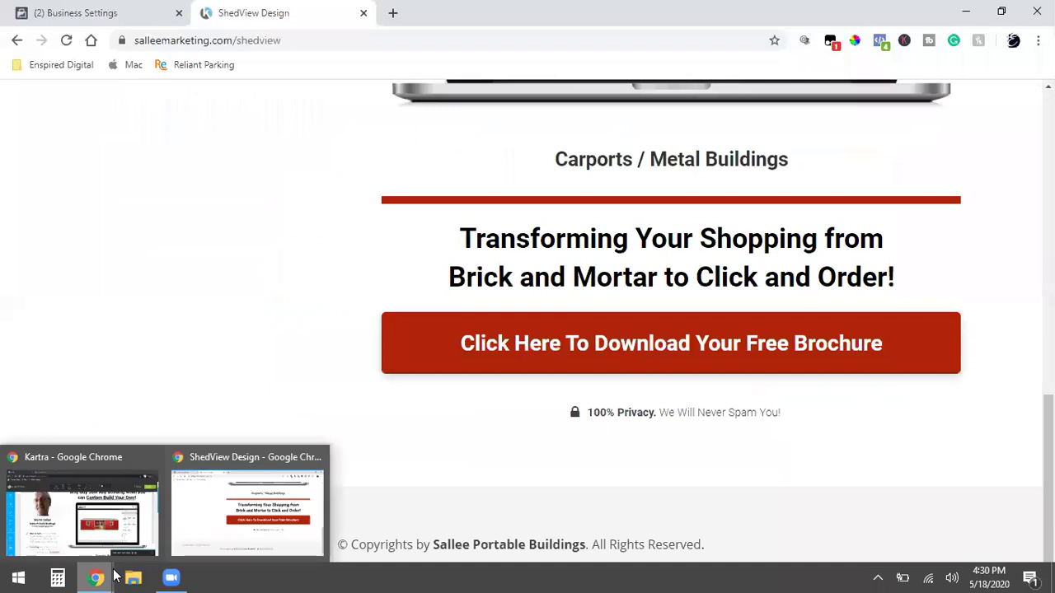
click(82, 504)
click(1023, 120)
click(966, 280)
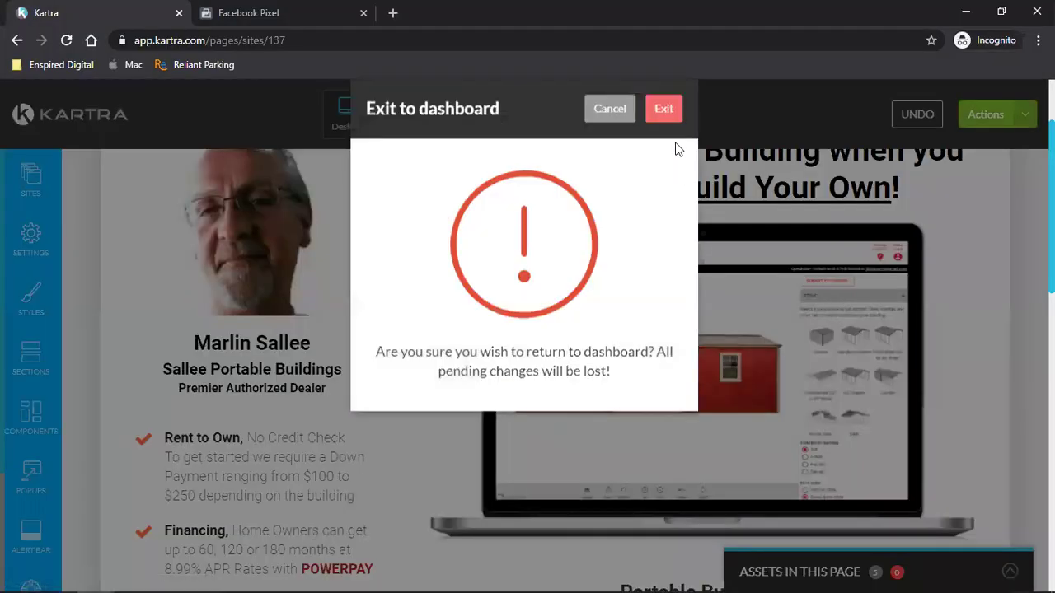
click(668, 138)
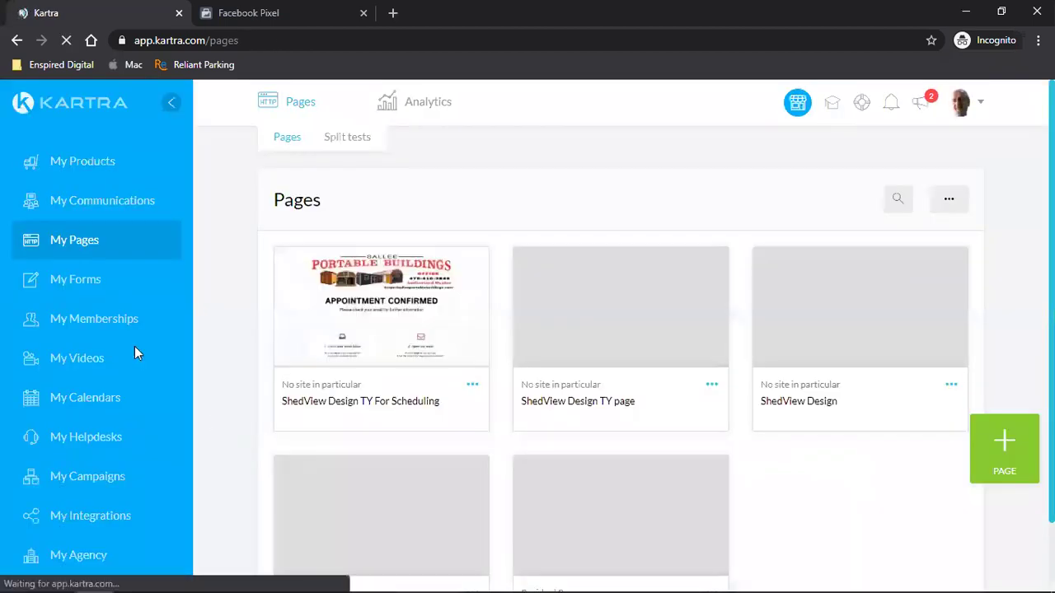
click(56, 286)
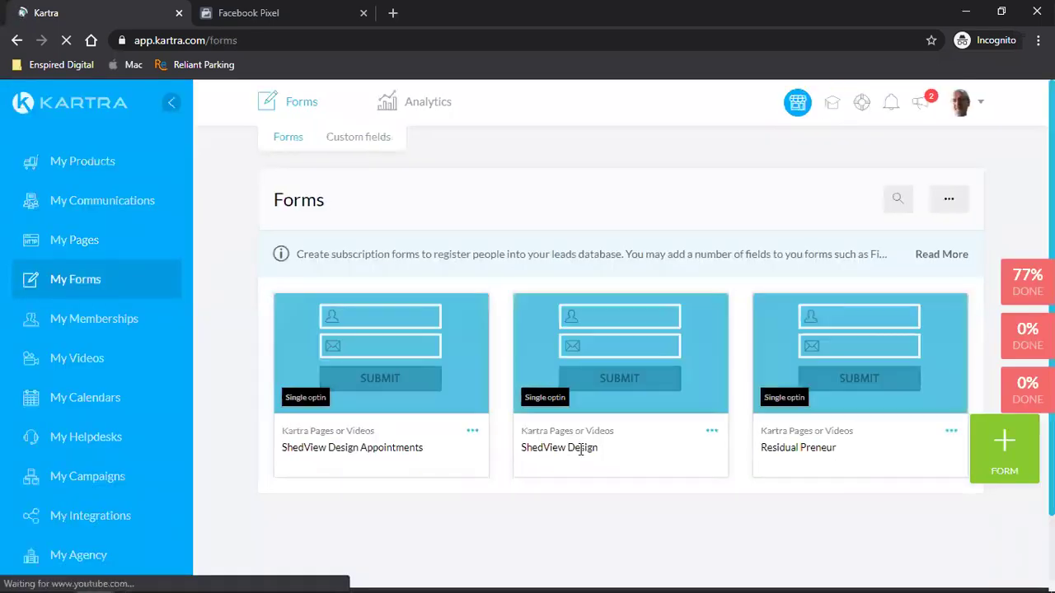
triple_click(581, 449)
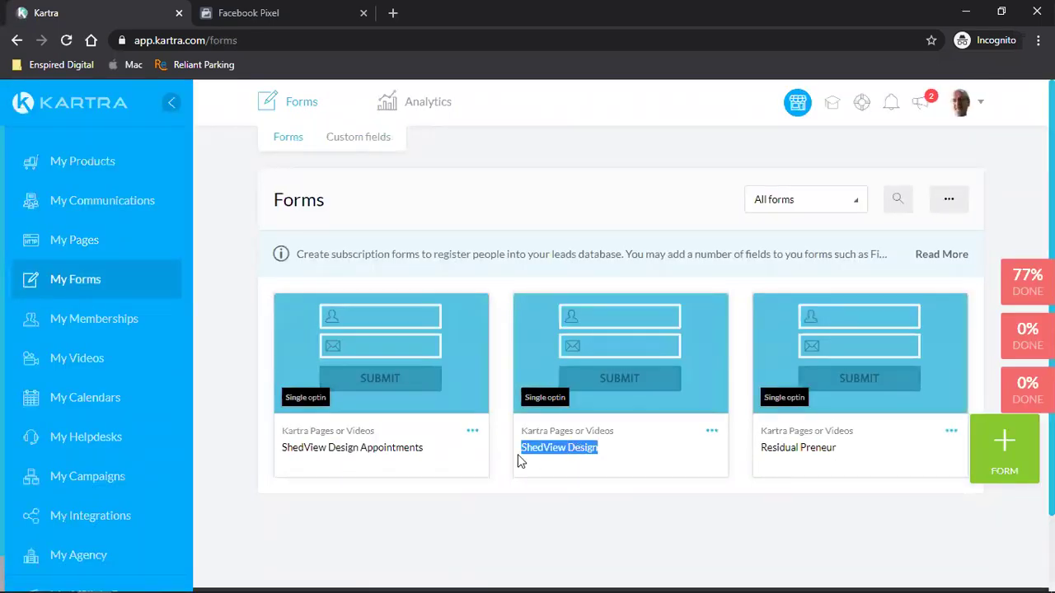
- Edit the ShedView Design form through to its welcome email, '{first_name}, here's your free brochure'
click(712, 432)
click(800, 418)
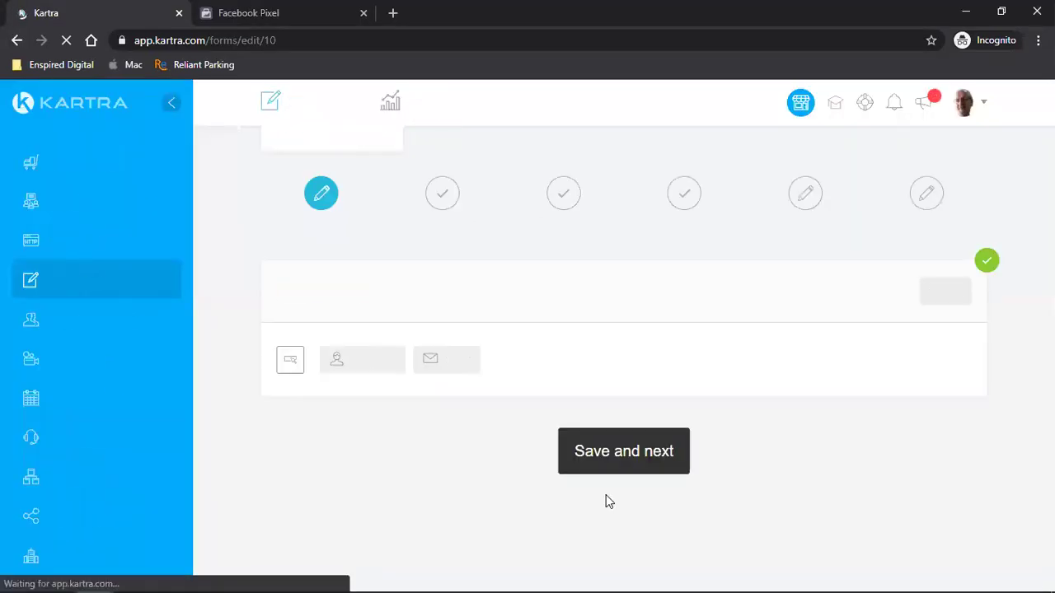
click(638, 452)
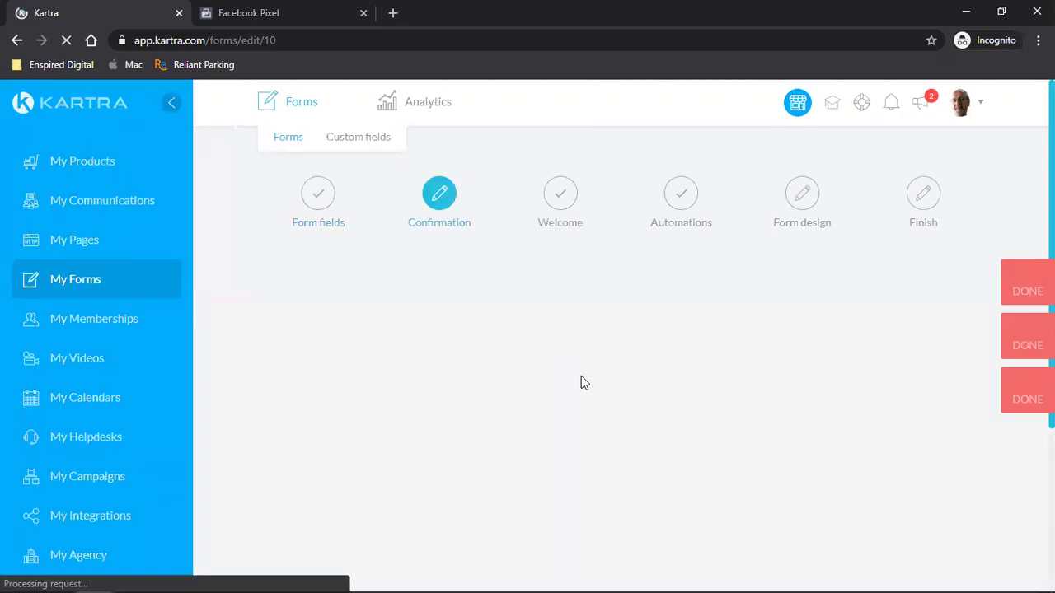
scroll(585, 401, down, 3)
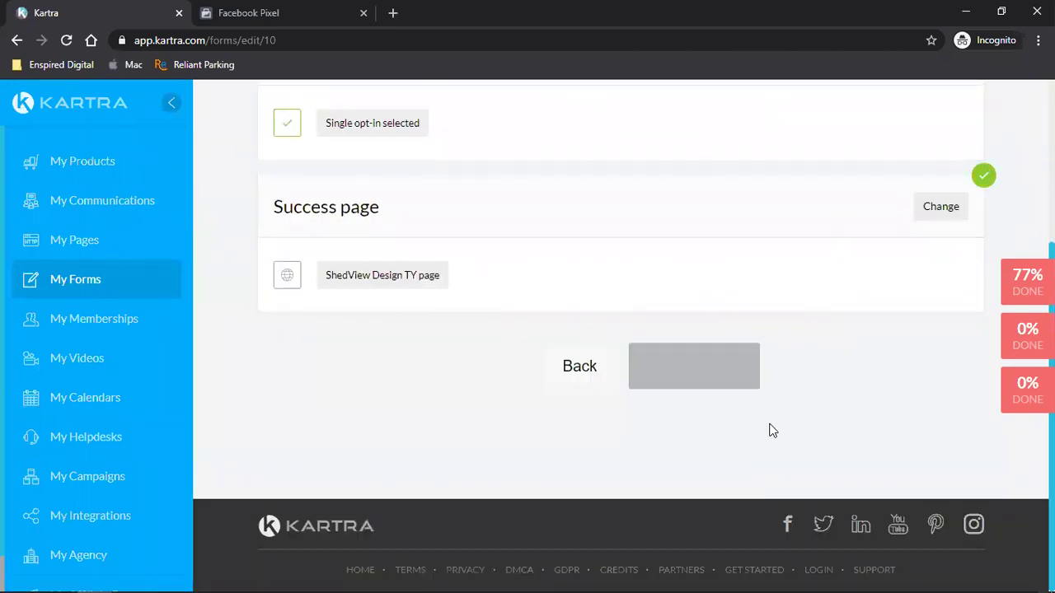
click(713, 378)
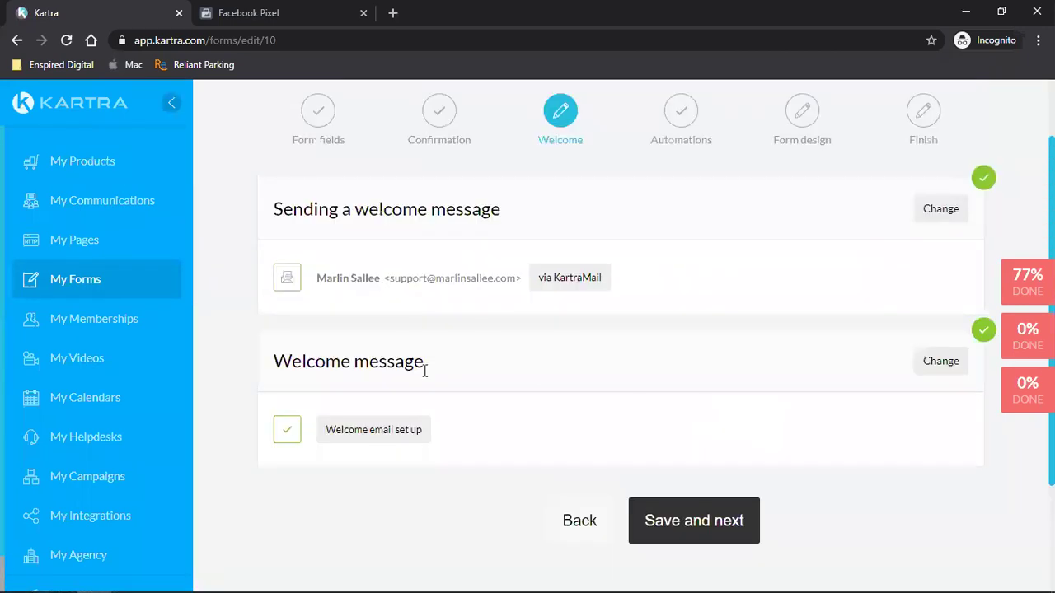
click(916, 361)
scroll(783, 380, down, 4)
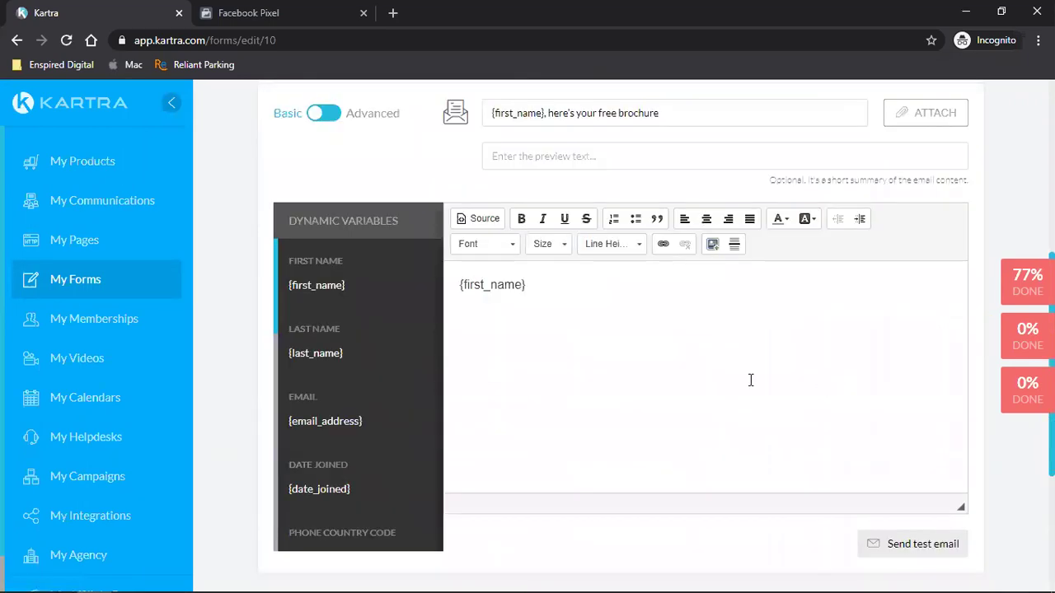
- Add a bold 'Click here to download your free brochure' line below {first_name}, then right-click My Memberships
click(574, 293)
key(Return)
key(Return)
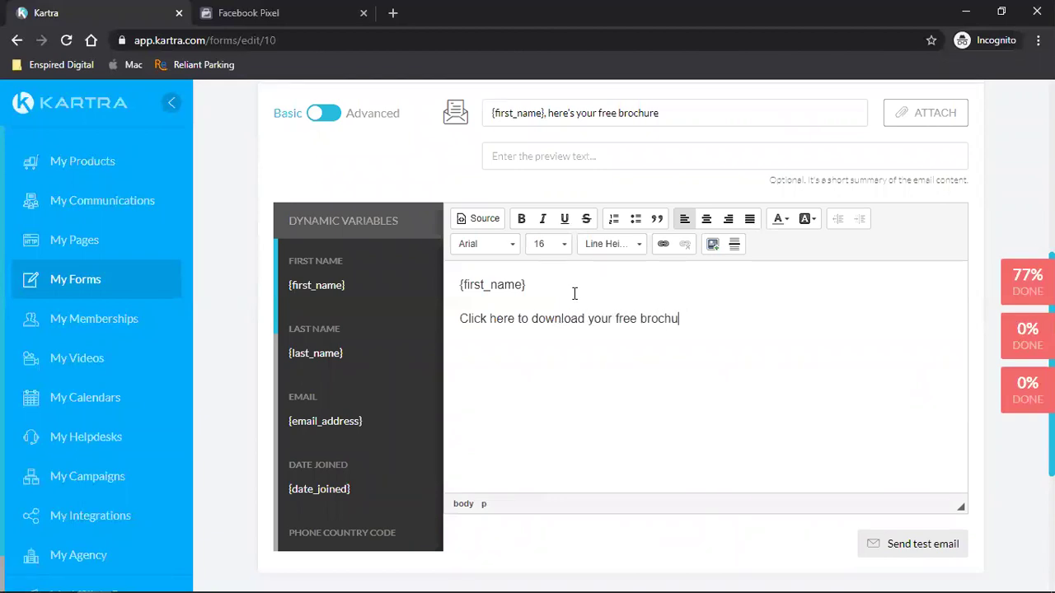
double_click(517, 319)
shift+click(462, 318)
drag(460, 318, 792, 323)
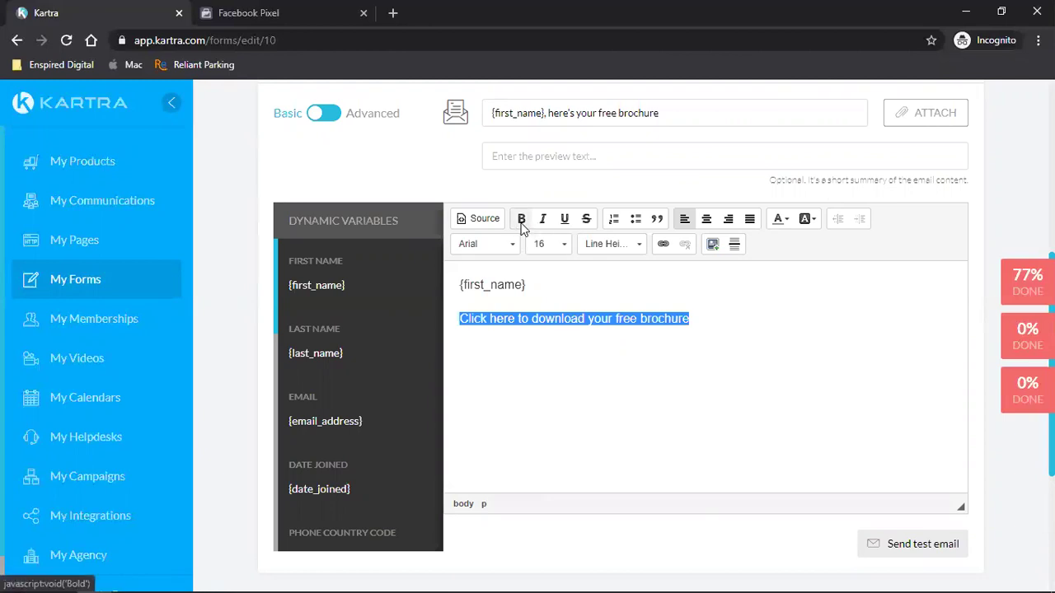
click(522, 221)
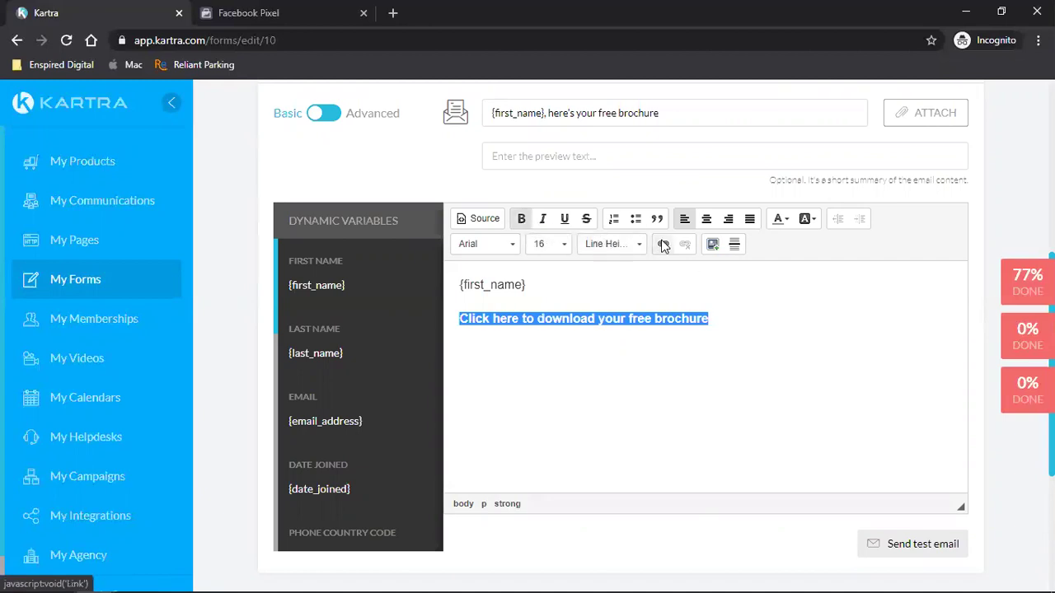
right_click(93, 327)
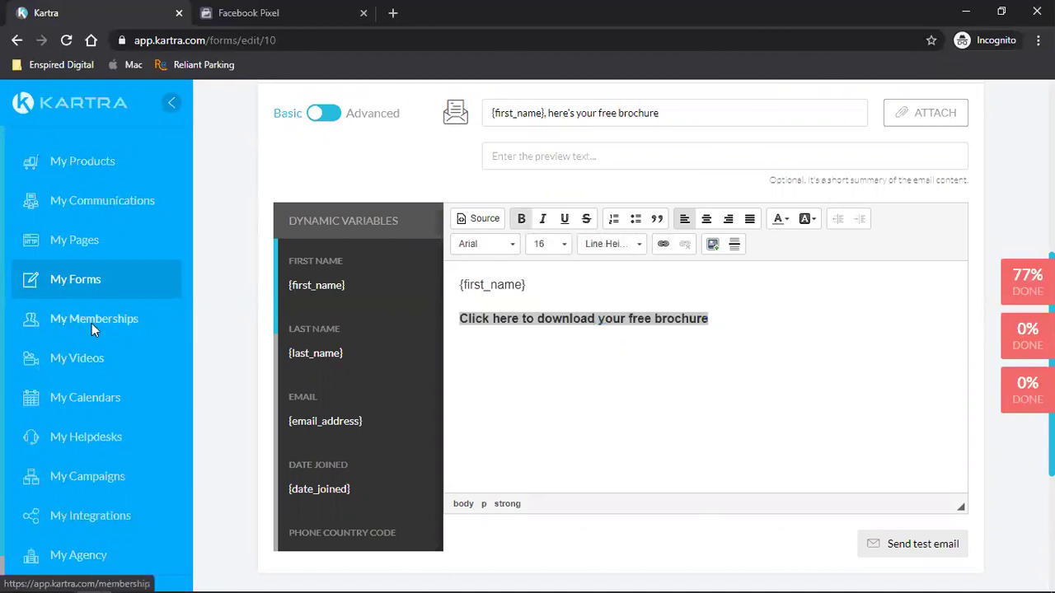
- Copy the direct URL of Premier-MasterInsert-2020.pdf from Memberships > Files in a new tab
click(138, 338)
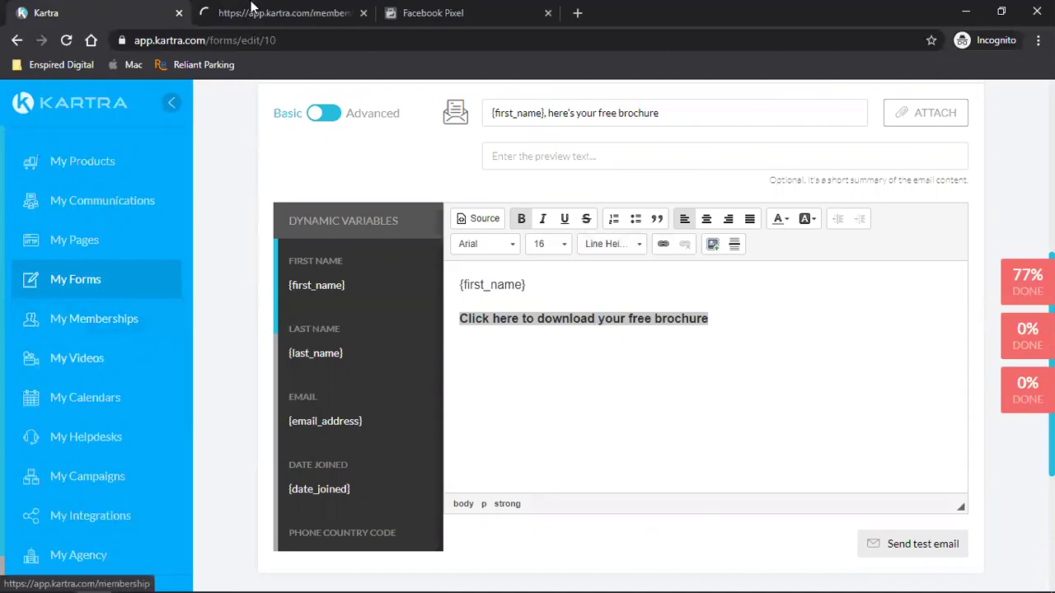
key(ctrl+Tab)
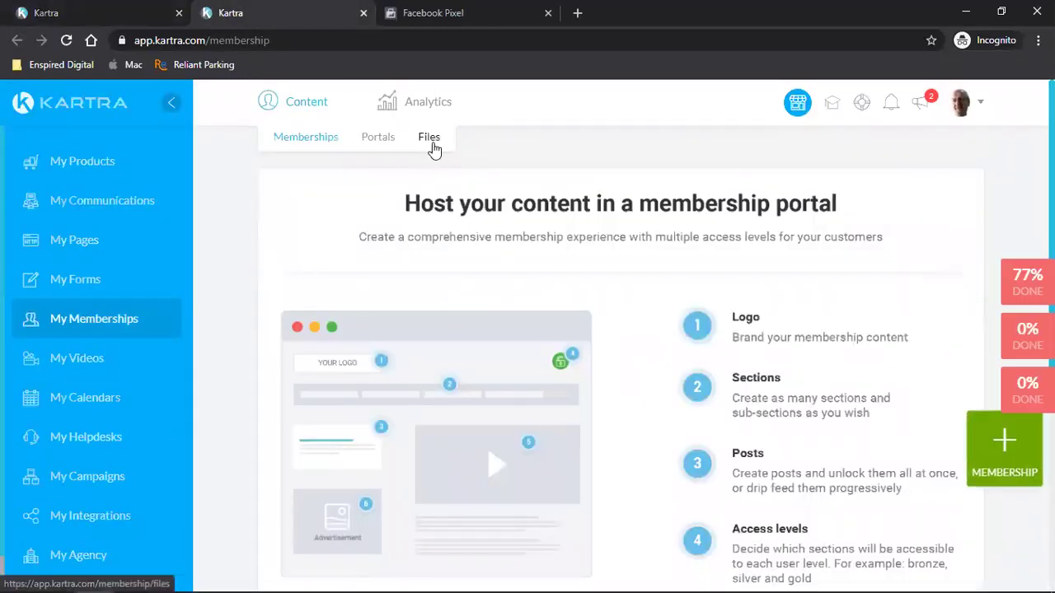
click(433, 146)
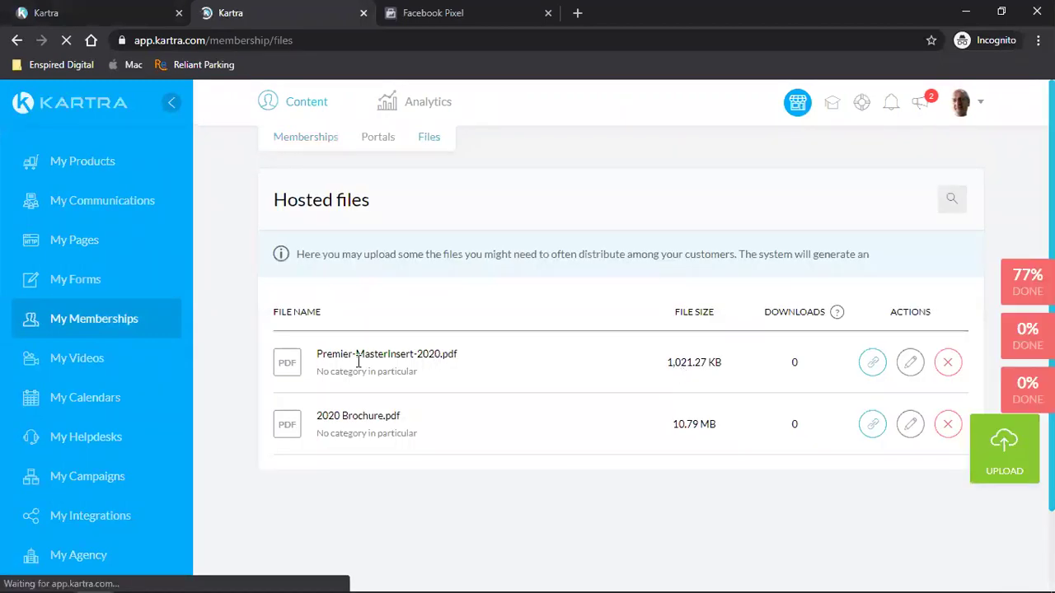
click(870, 363)
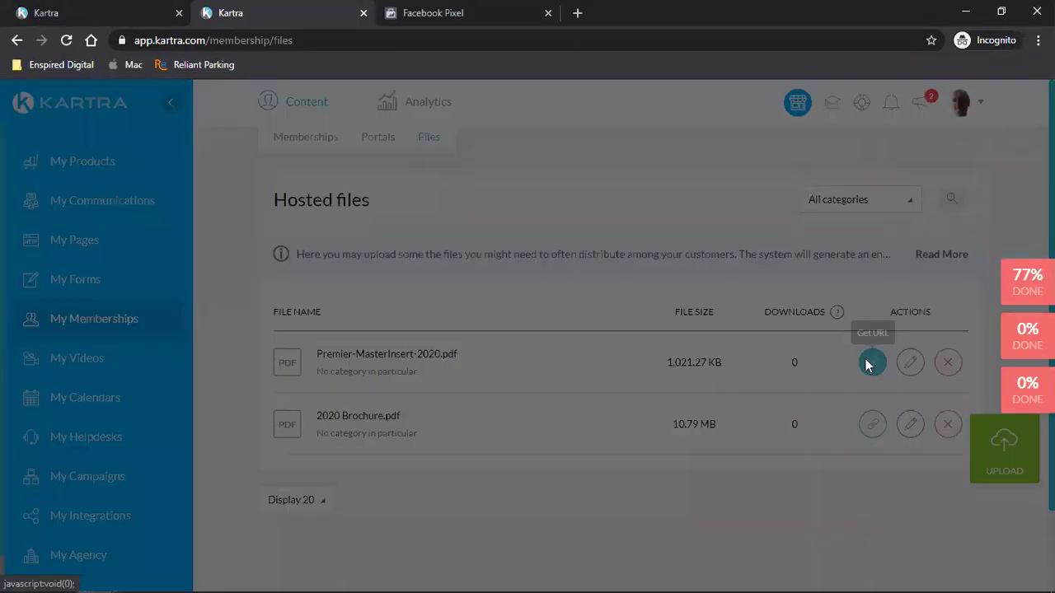
click(540, 441)
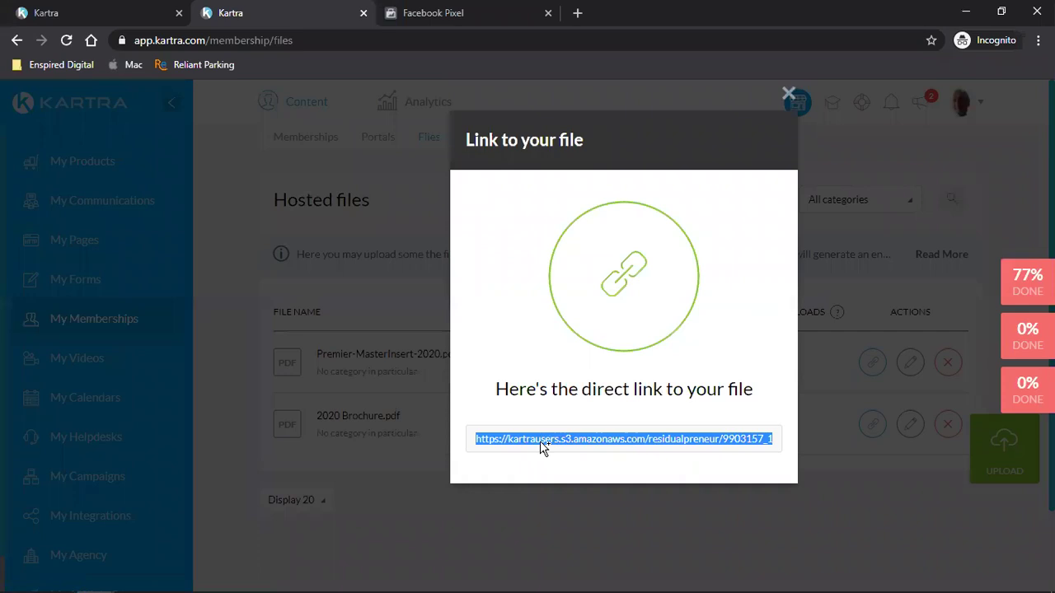
right_click(547, 449)
click(568, 454)
- Close the file link dialog and retype the download line text in the welcome email
click(112, 12)
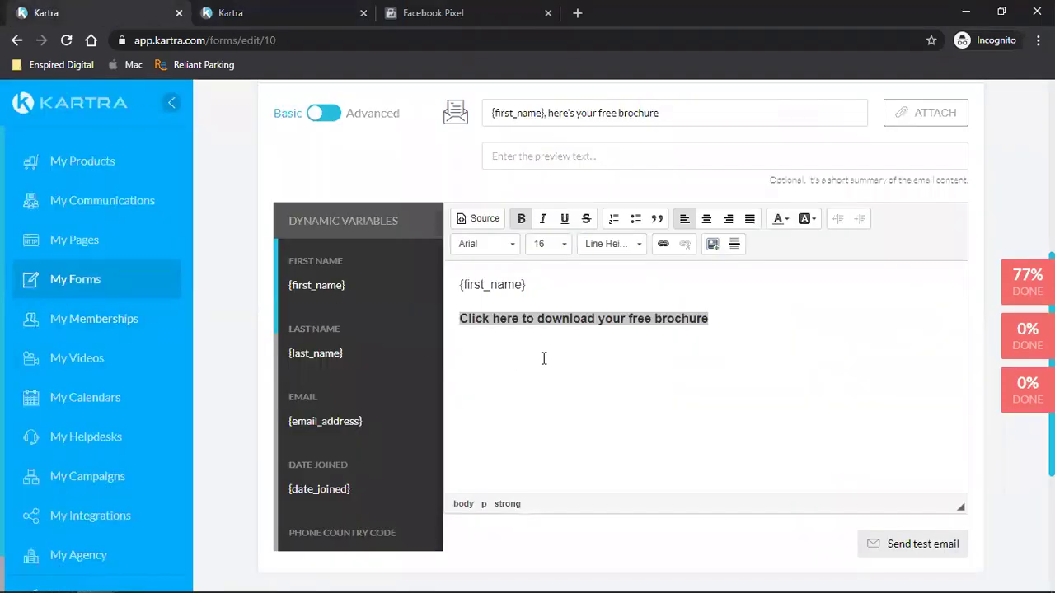
click(636, 321)
drag(711, 321, 459, 320)
click(555, 322)
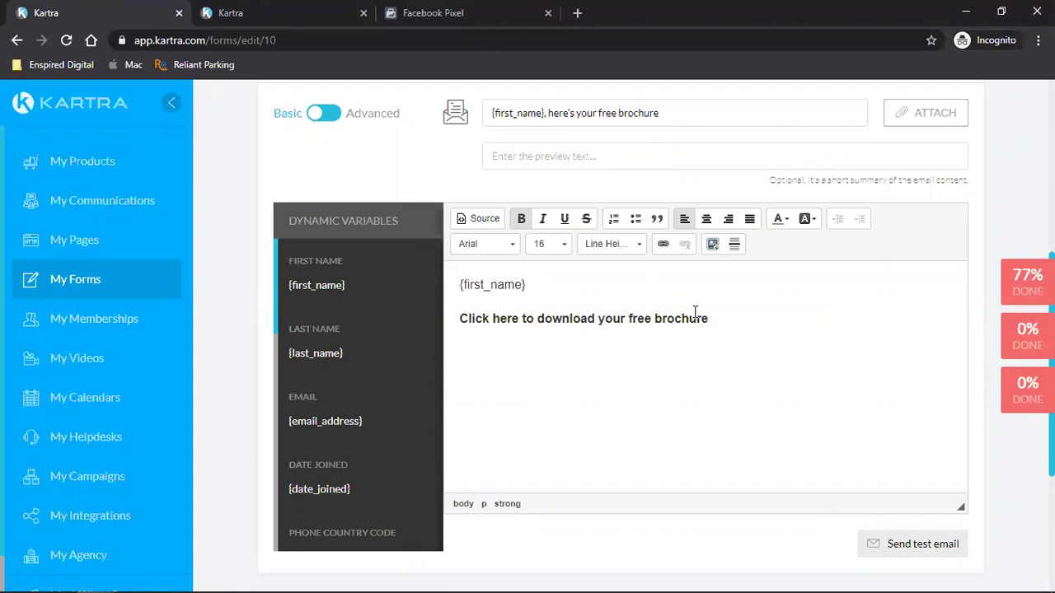
click(280, 13)
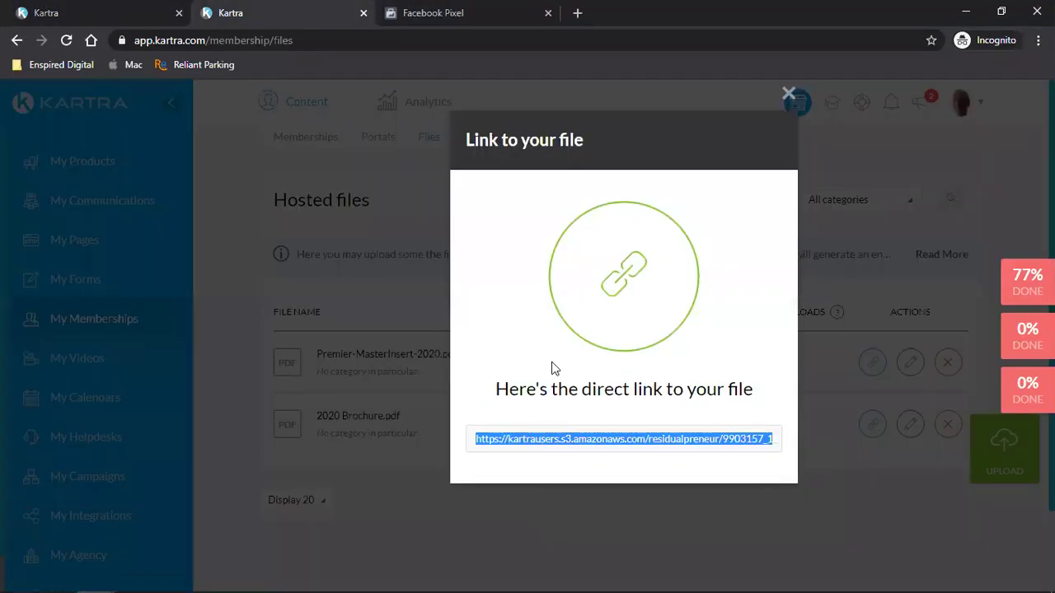
click(771, 94)
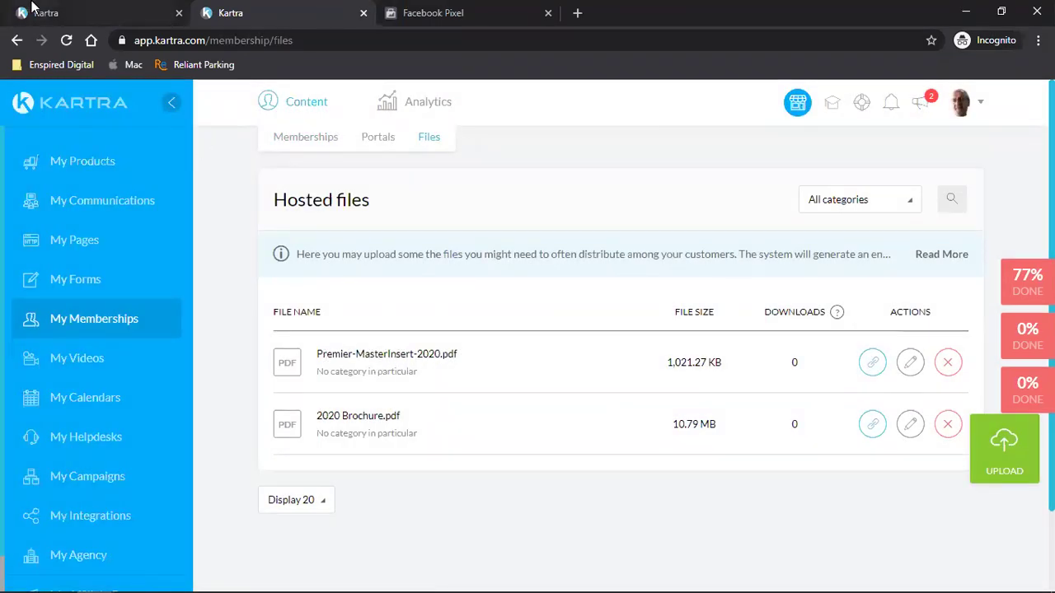
click(58, 10)
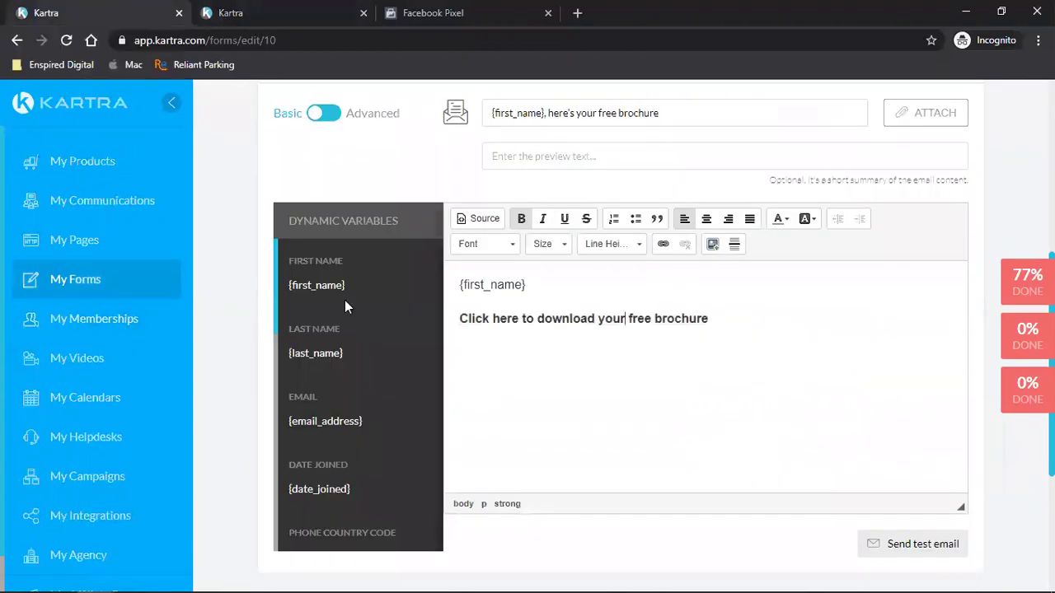
drag(632, 318, 724, 319)
click(705, 318)
text(pric)
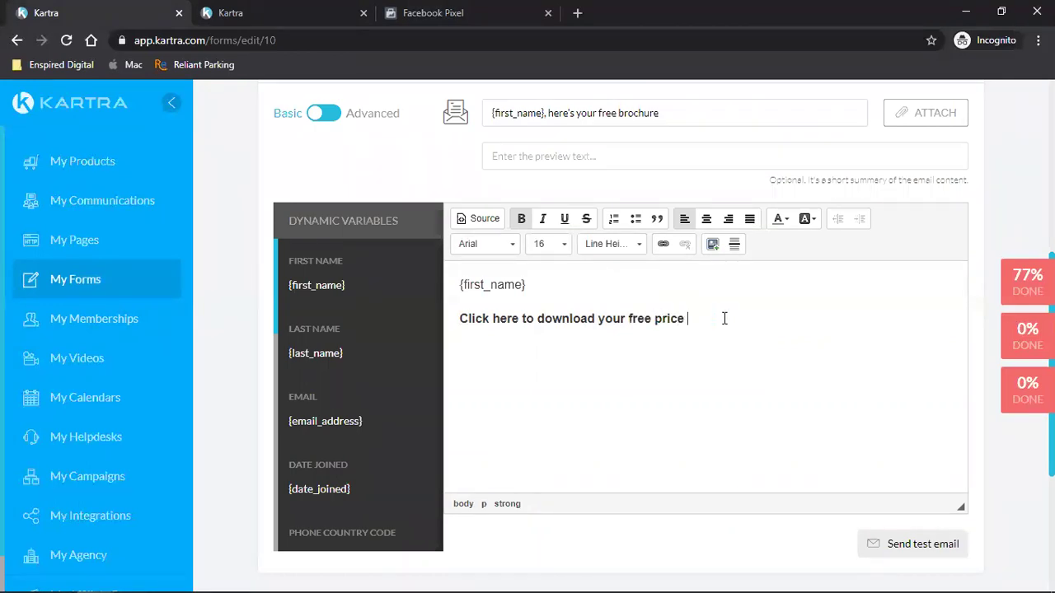
text(lick here to download your fre)
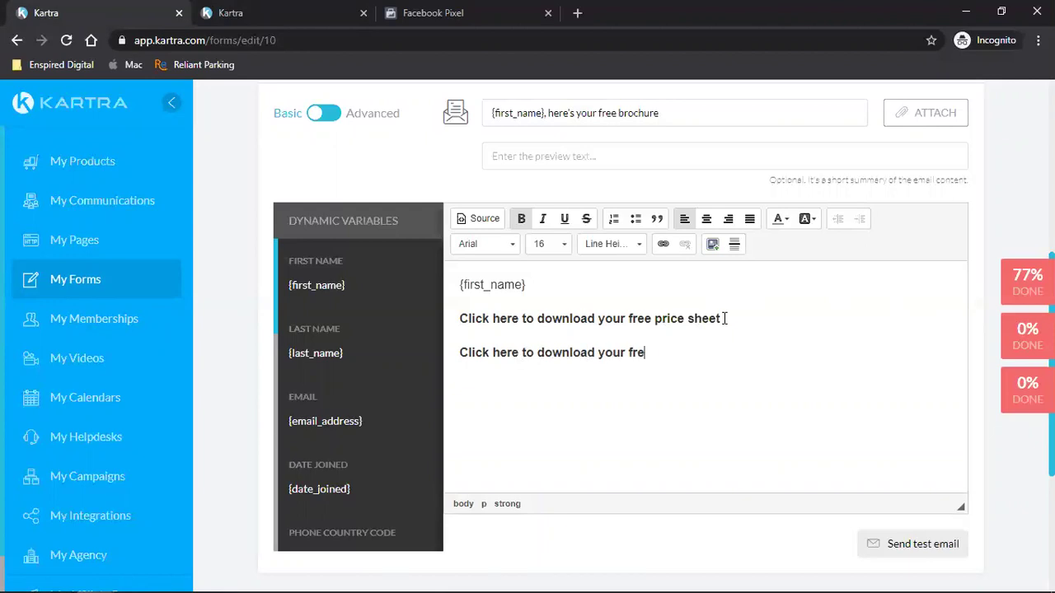
text(e brochure)
- Link the price sheet line to the Premier-MasterInsert-2020.pdf URL
click(332, 9)
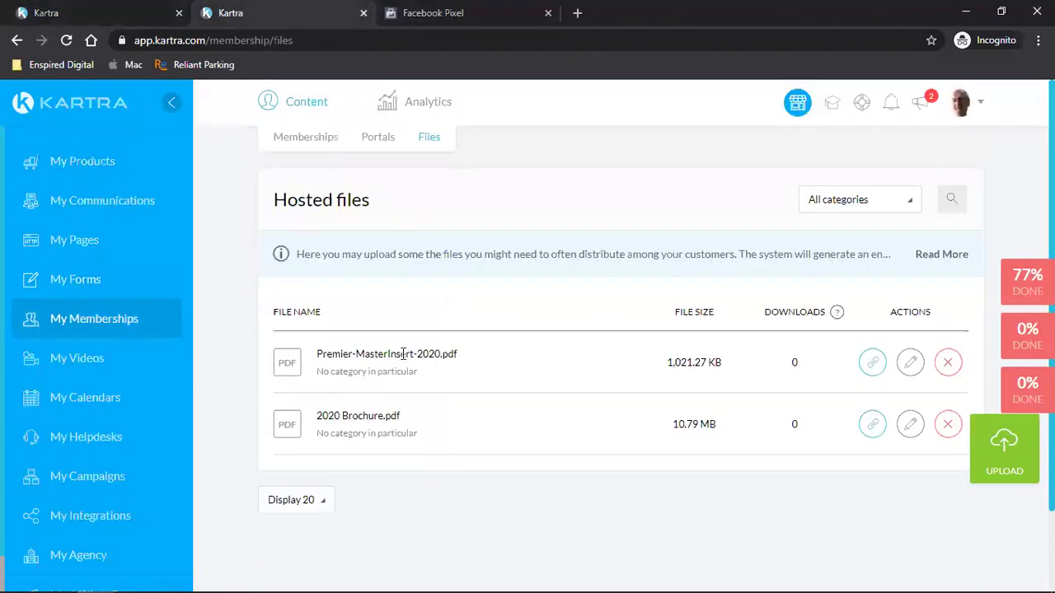
click(870, 363)
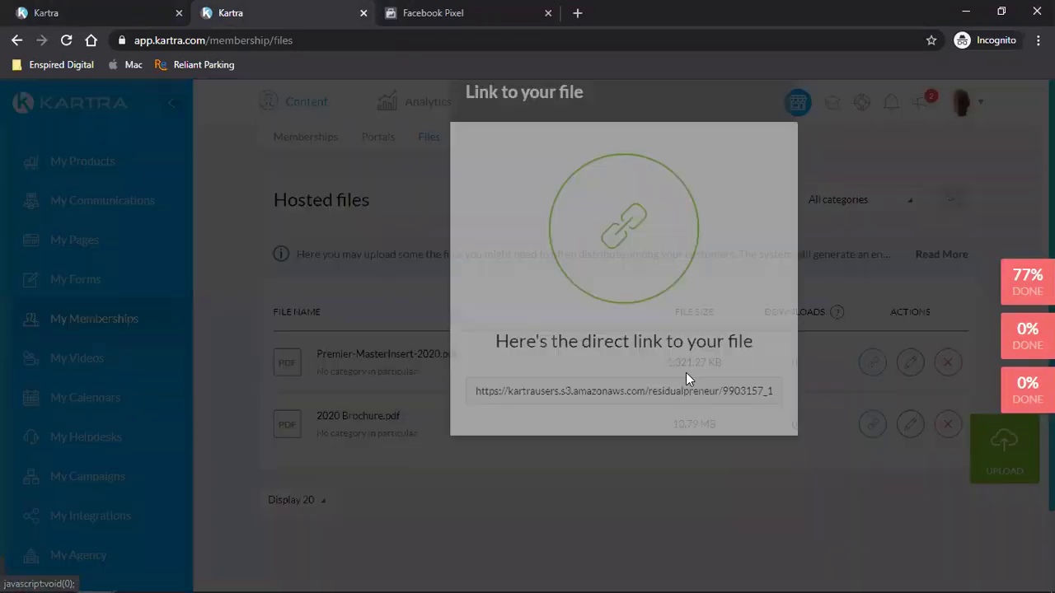
click(574, 441)
right_click(574, 441)
click(598, 450)
click(82, 11)
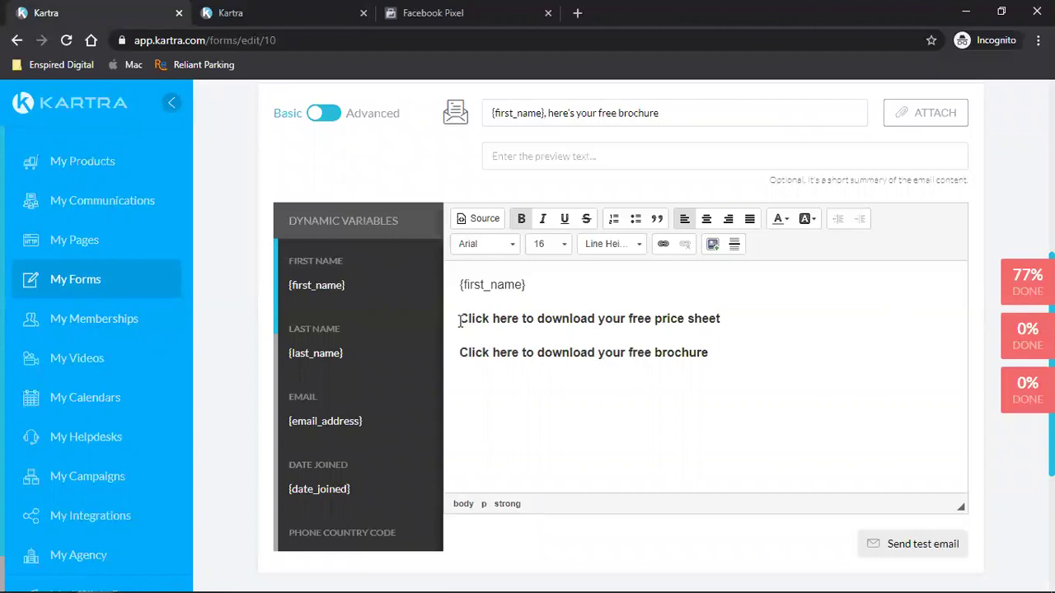
drag(459, 321, 778, 329)
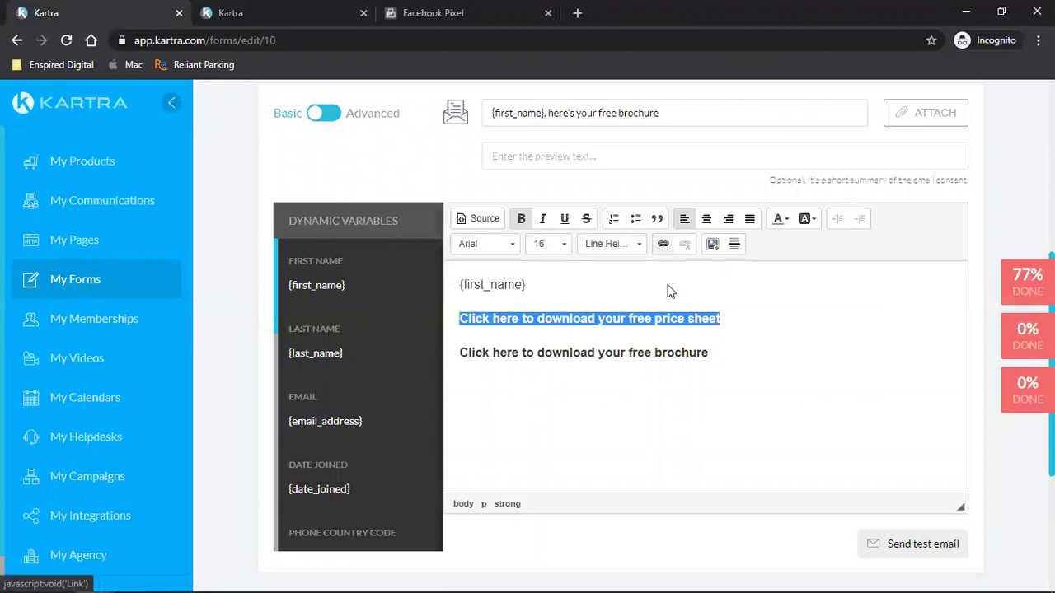
key(ctrl+v)
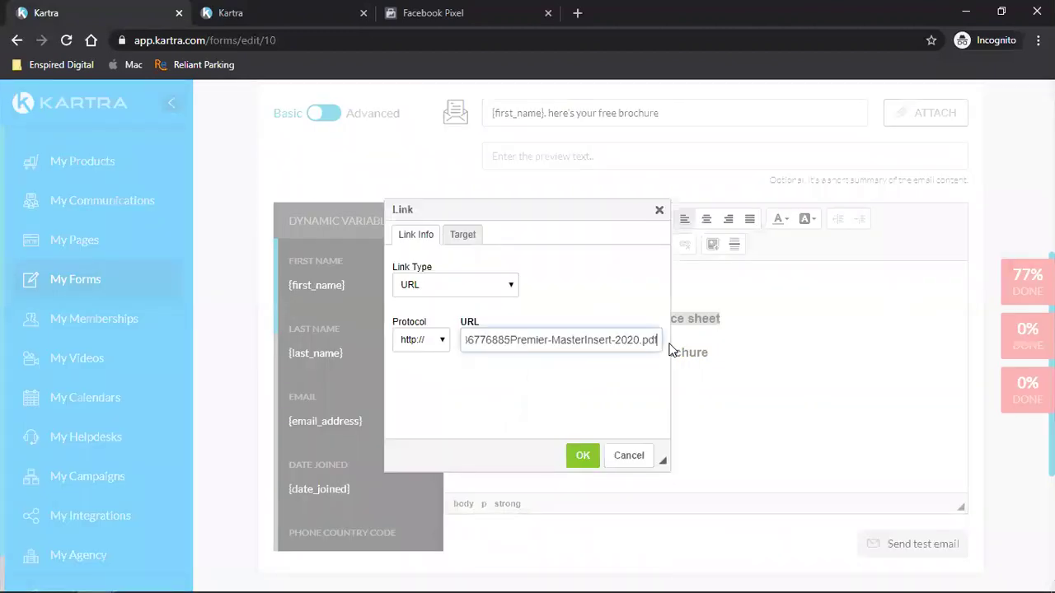
click(583, 455)
- Link the brochure line to the 2020 Brochure.pdf URL
drag(712, 353, 405, 400)
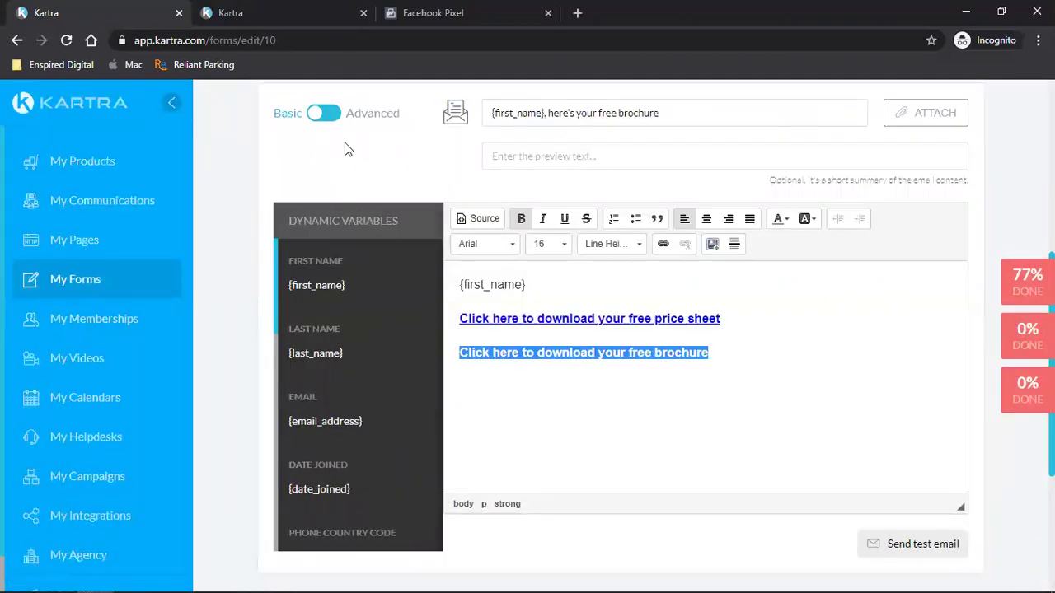
click(259, 10)
click(774, 99)
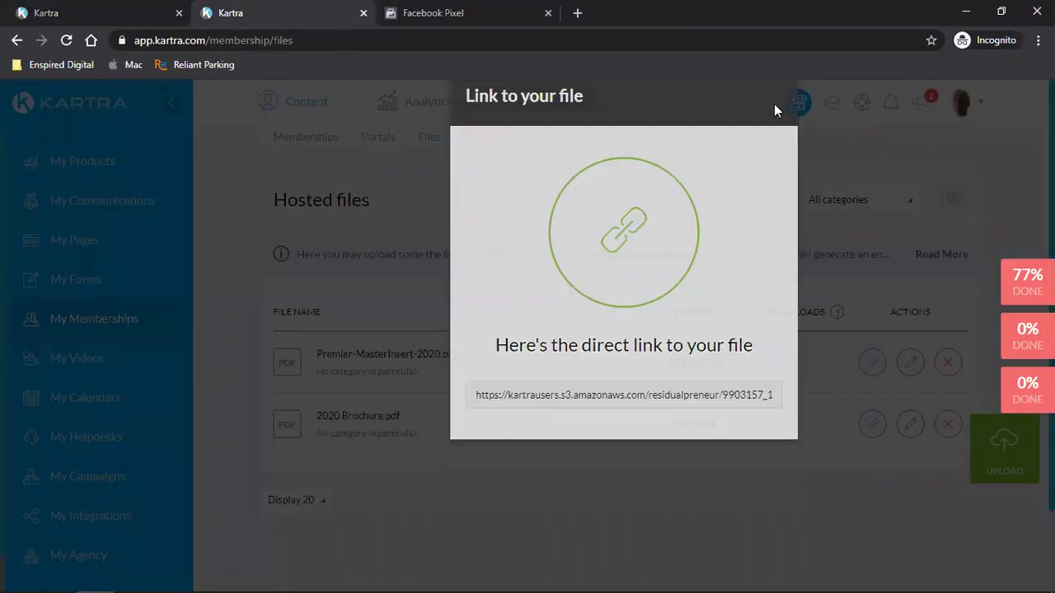
click(873, 424)
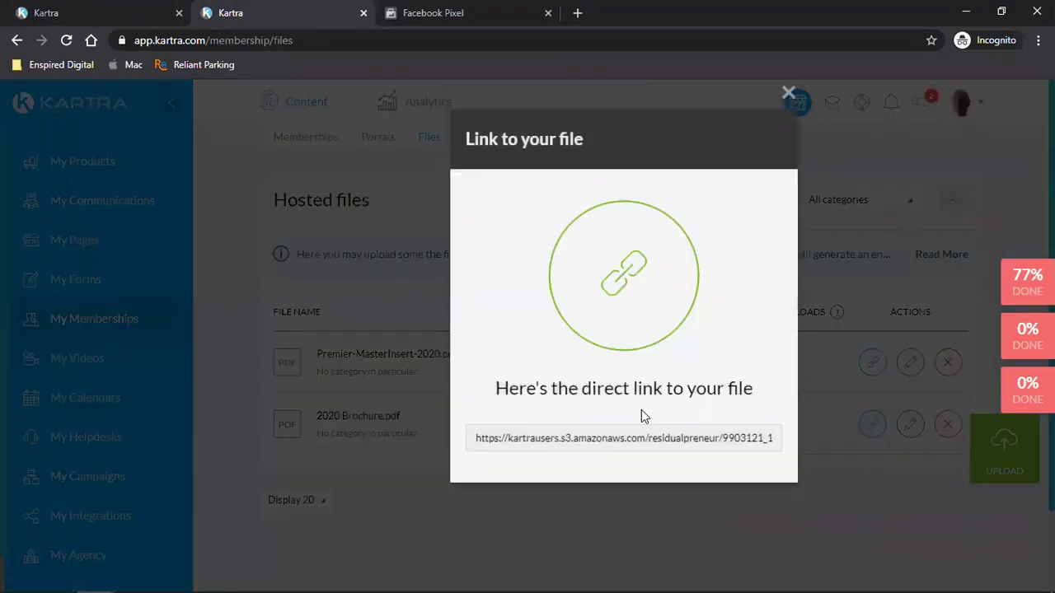
click(528, 447)
right_click(534, 446)
click(547, 453)
click(86, 9)
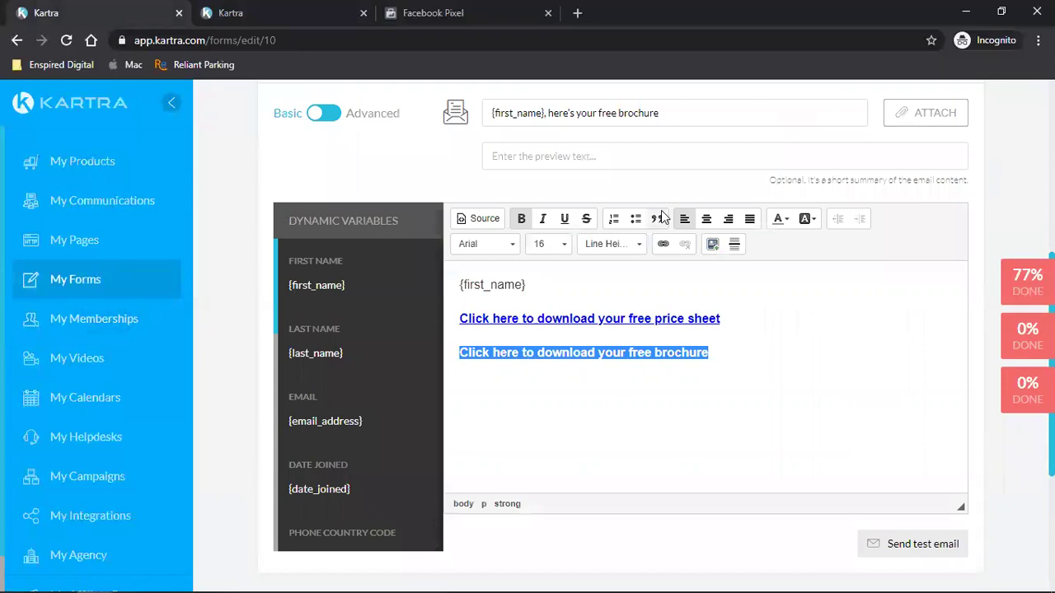
click(663, 244)
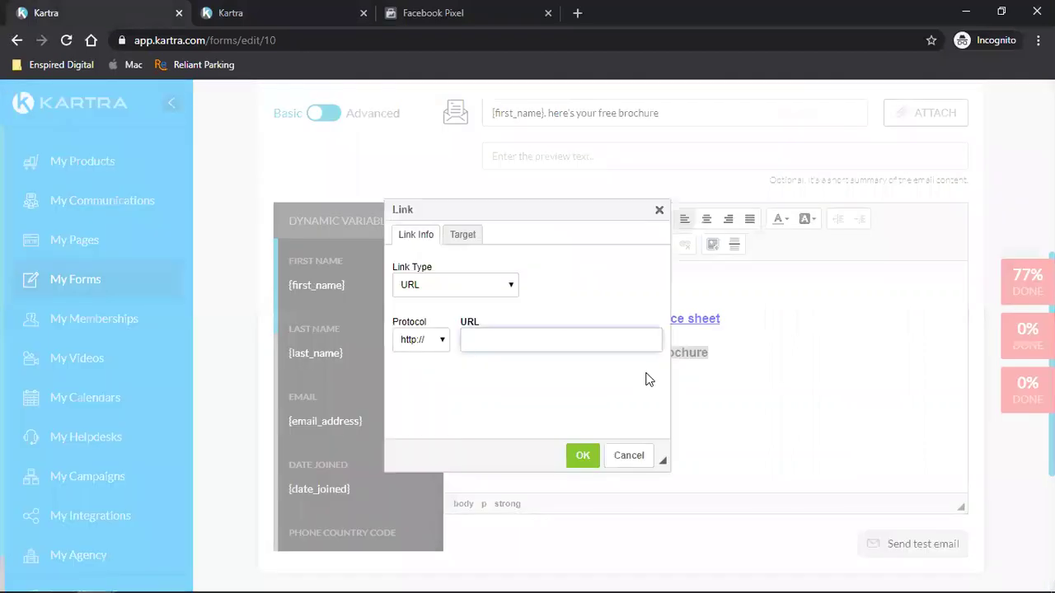
key(ctrl+v)
click(587, 455)
click(740, 353)
scroll(751, 417, up, 2)
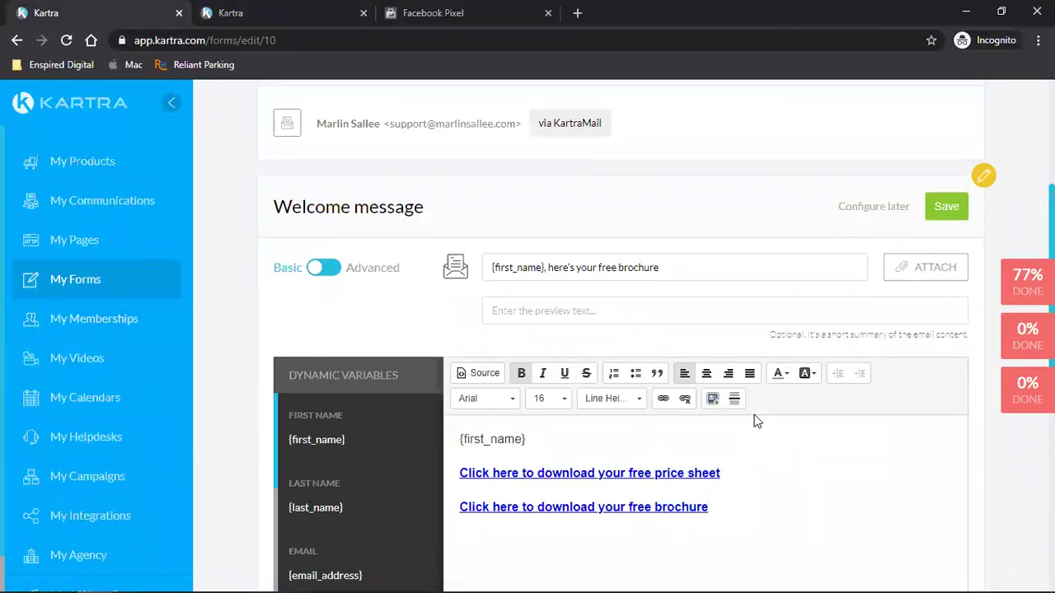
- Correct the subject to '{first_name}, here are your free brochures'
scroll(756, 421, down, 5)
scroll(753, 418, up, 4)
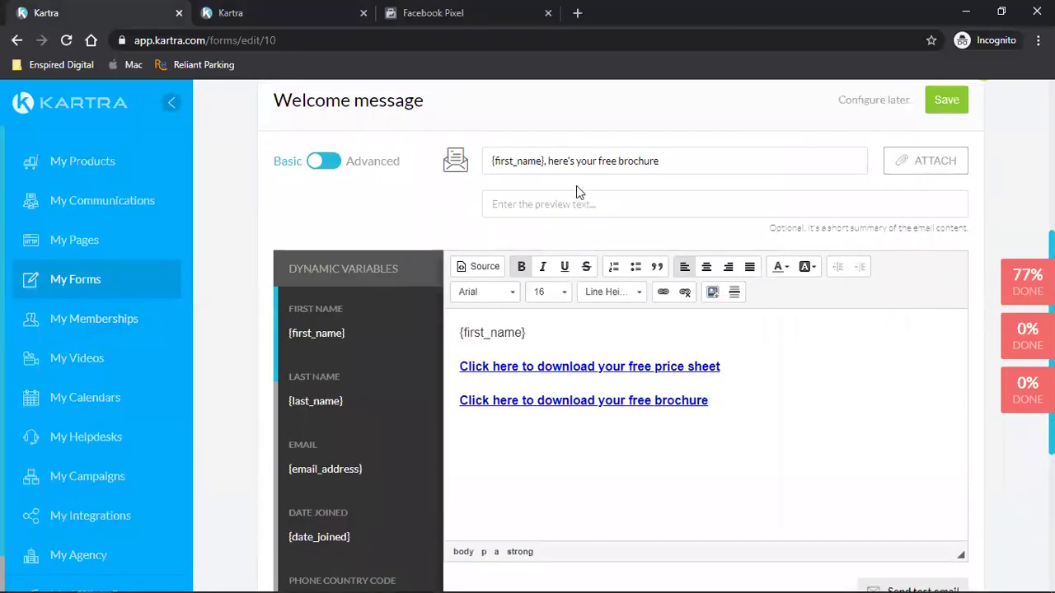
click(576, 161)
key(BackSpace)
key(BackSpace)
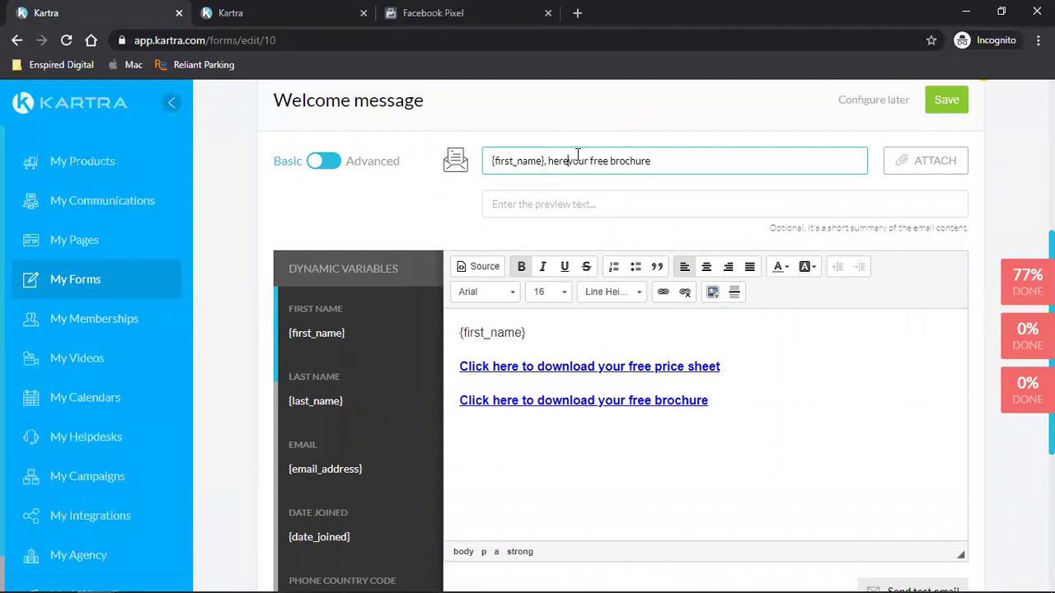
text(are)
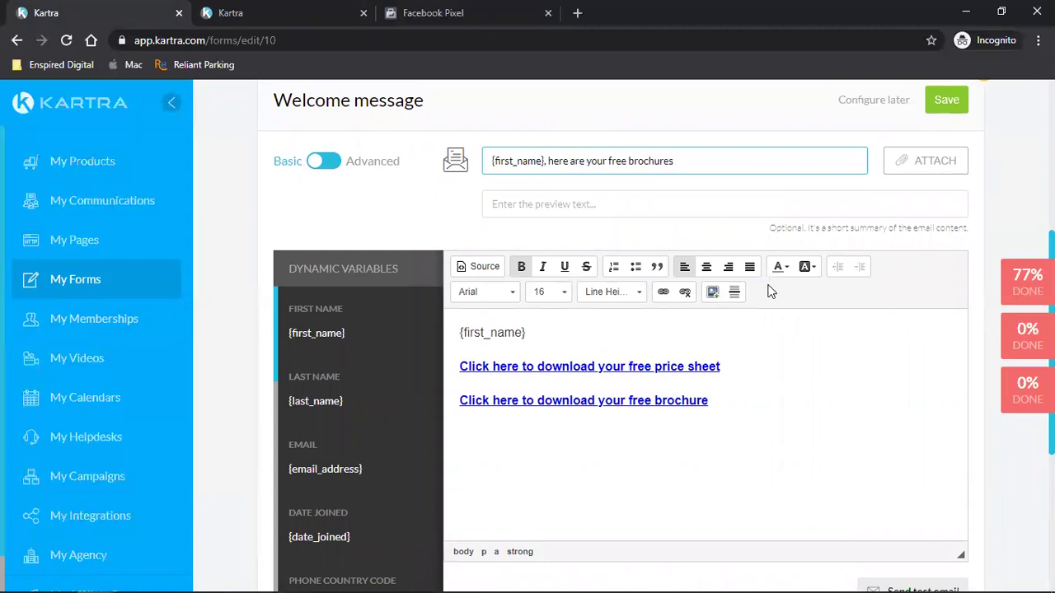
- Send a test of the welcome email to the owner's own e-mail address
scroll(765, 308, down, 4)
click(942, 284)
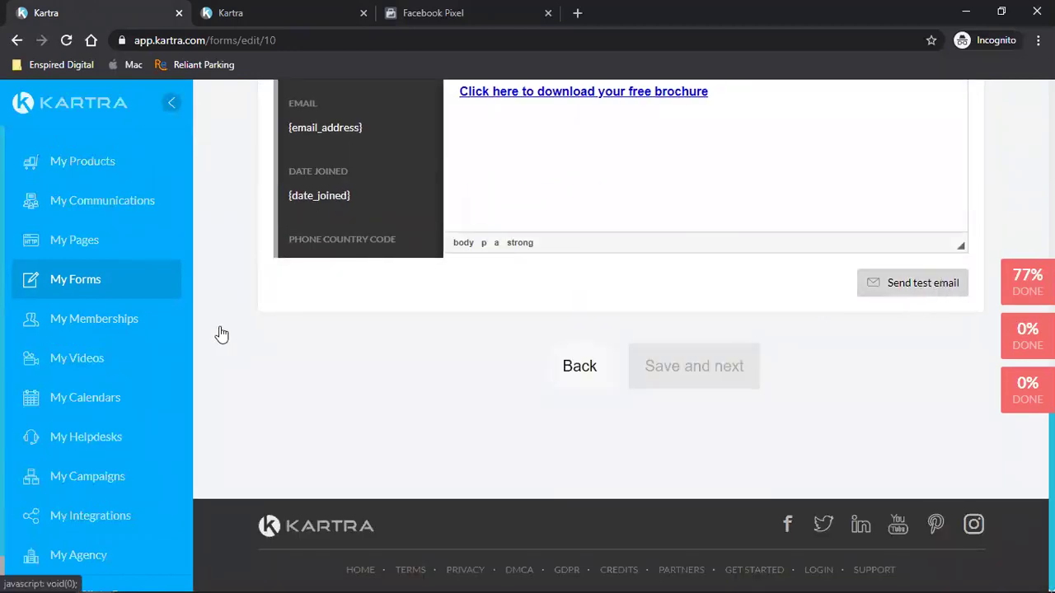
click(559, 232)
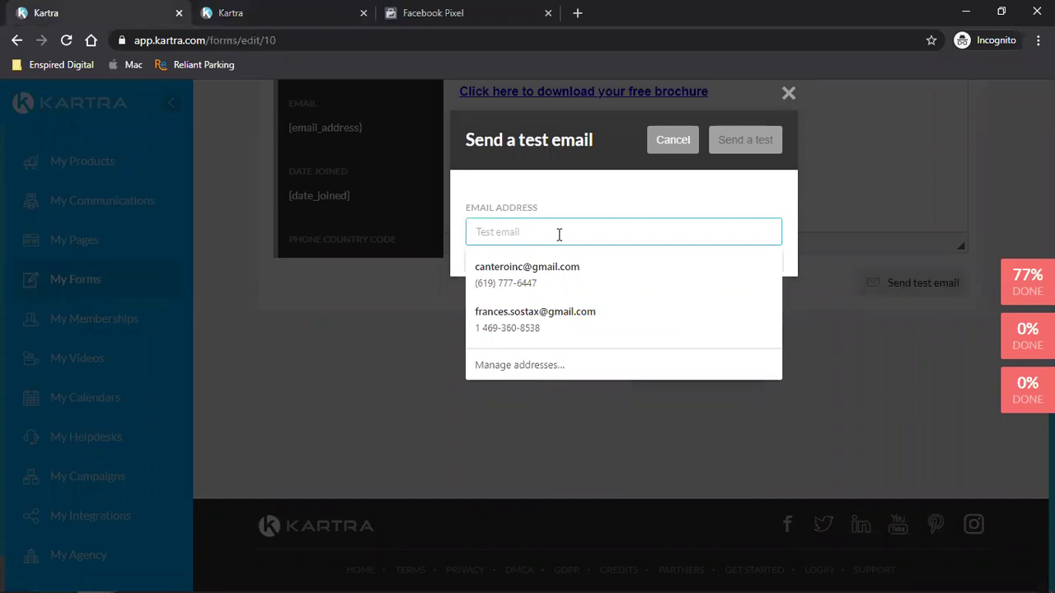
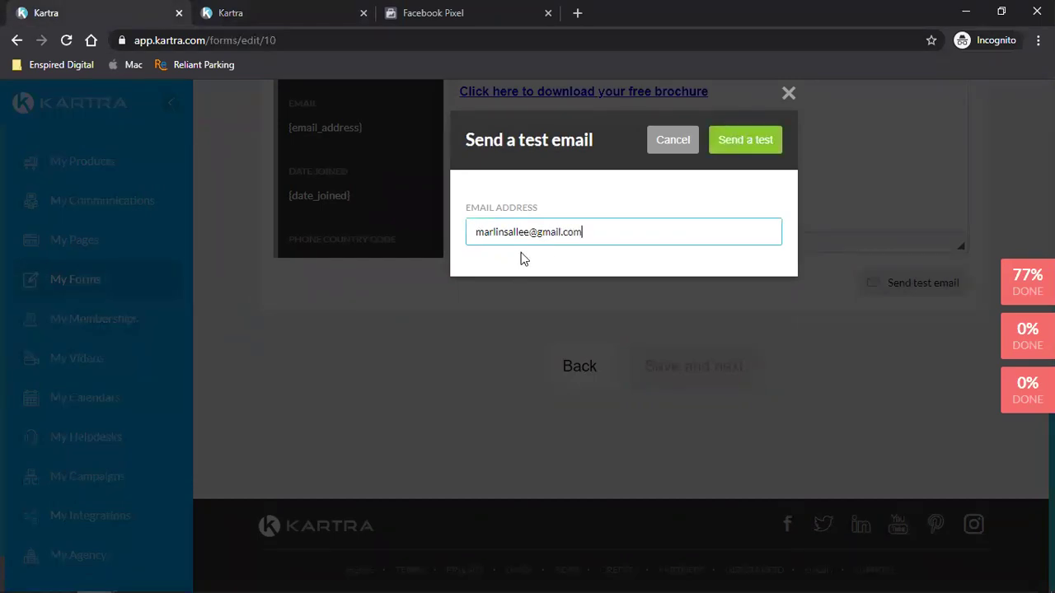
click(759, 157)
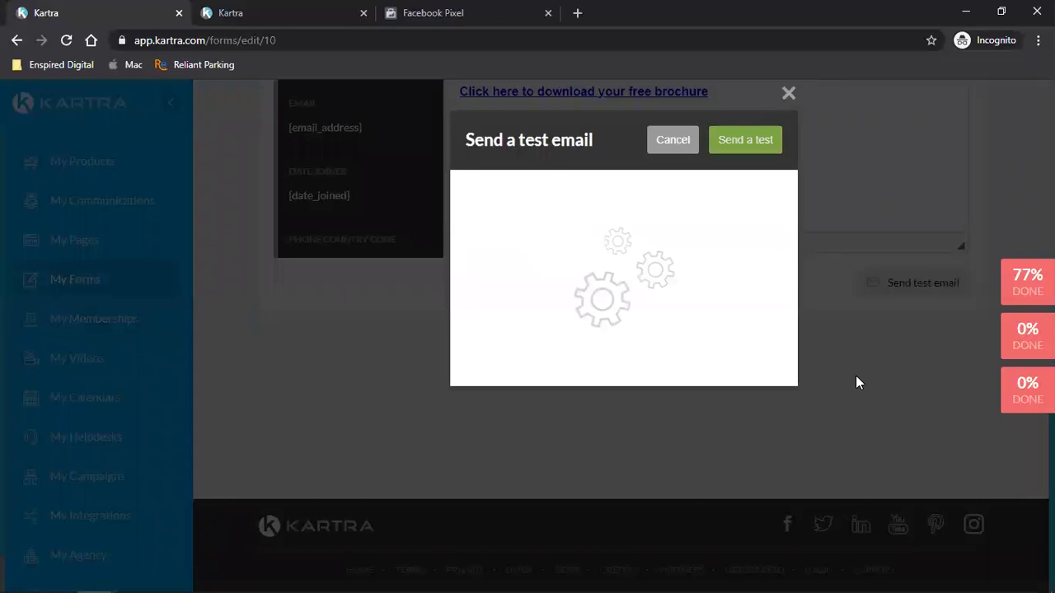
click(853, 316)
scroll(906, 400, up, 6)
- Save the welcome message and step through Automations and Form design to Finish the form
click(944, 257)
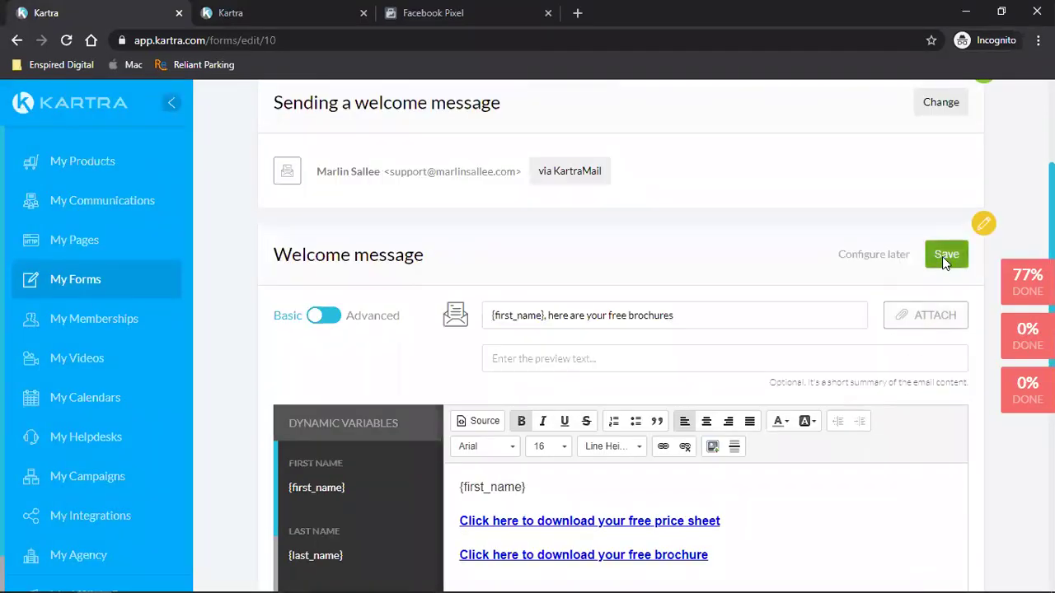
click(683, 435)
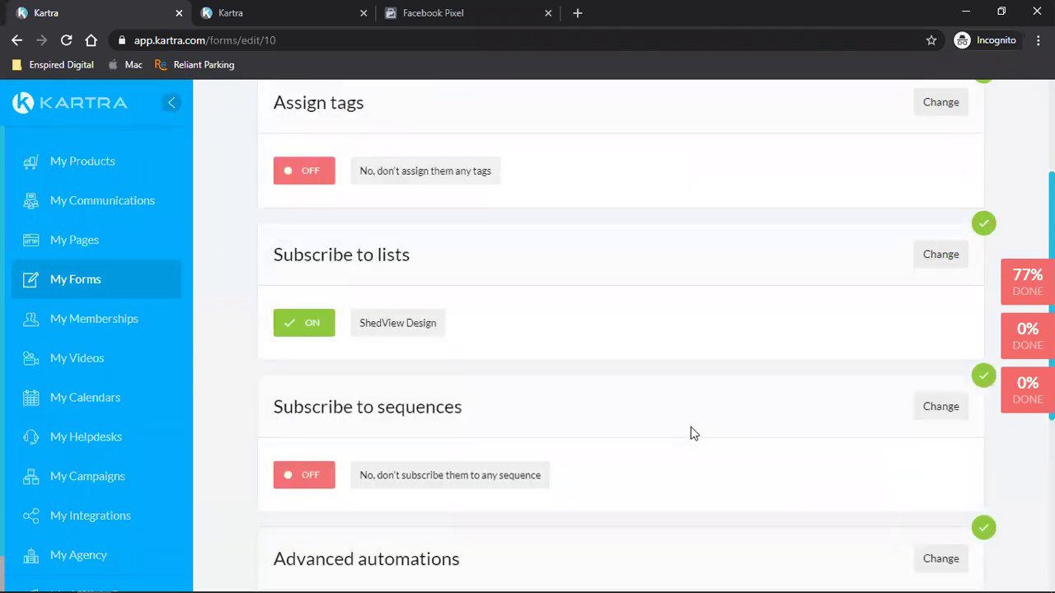
scroll(690, 431, down, 4)
click(707, 415)
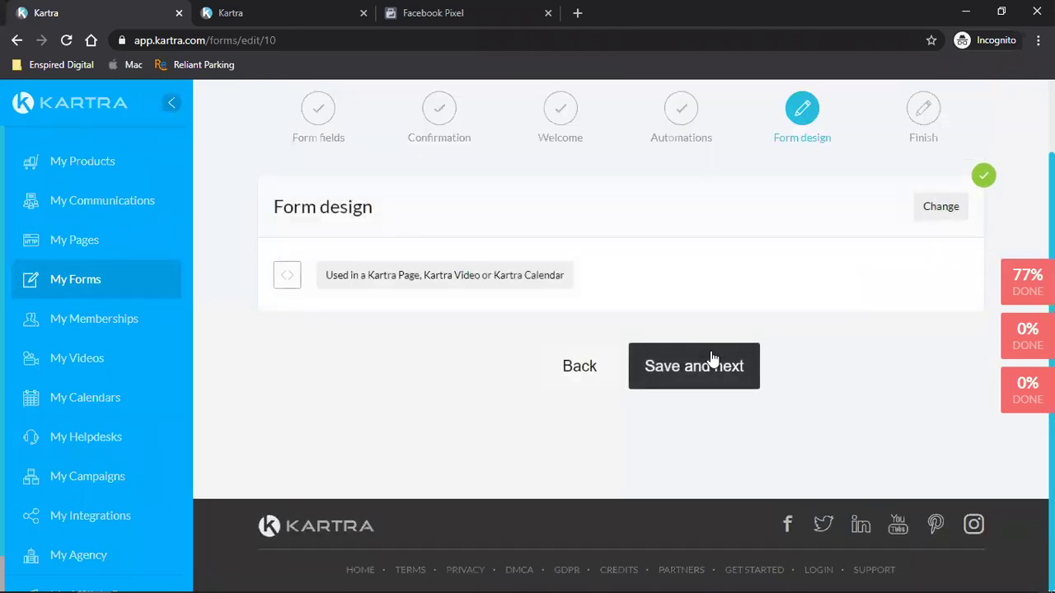
click(709, 356)
click(136, 299)
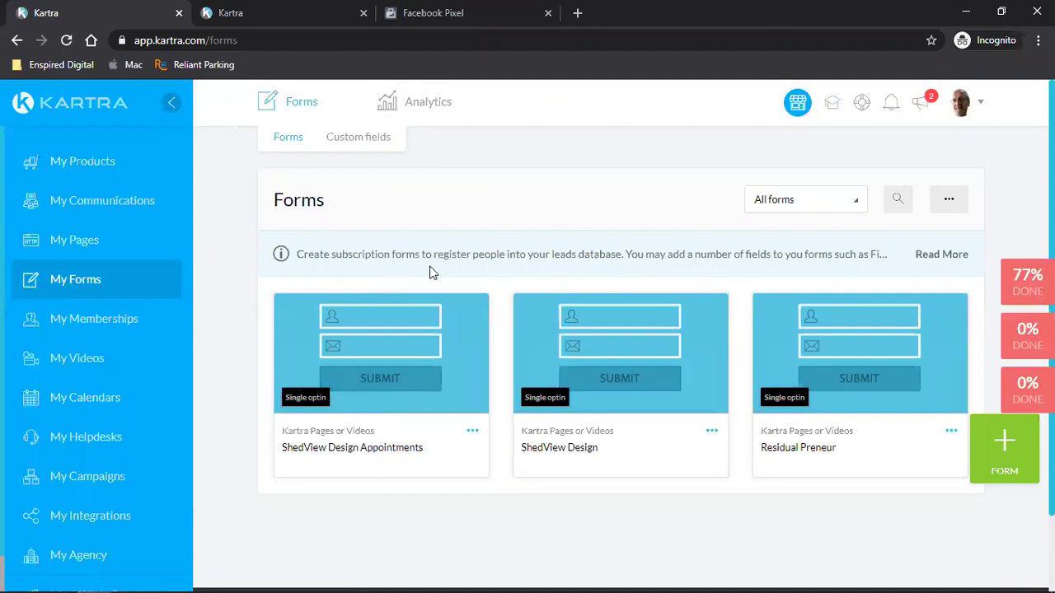
- Show the email Sequences list under My Communications
click(83, 201)
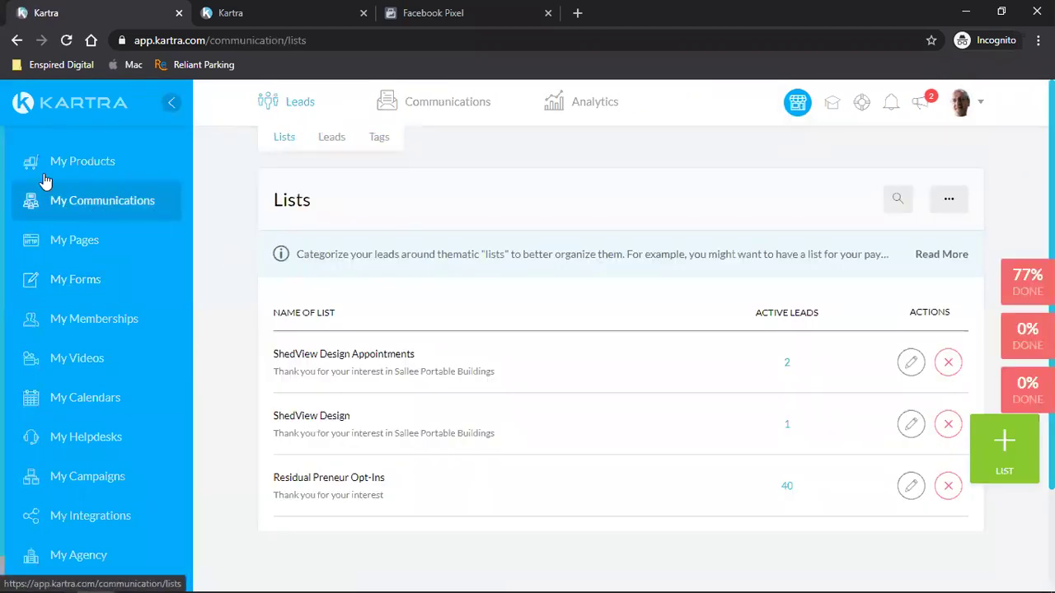
mouse_move(452, 104)
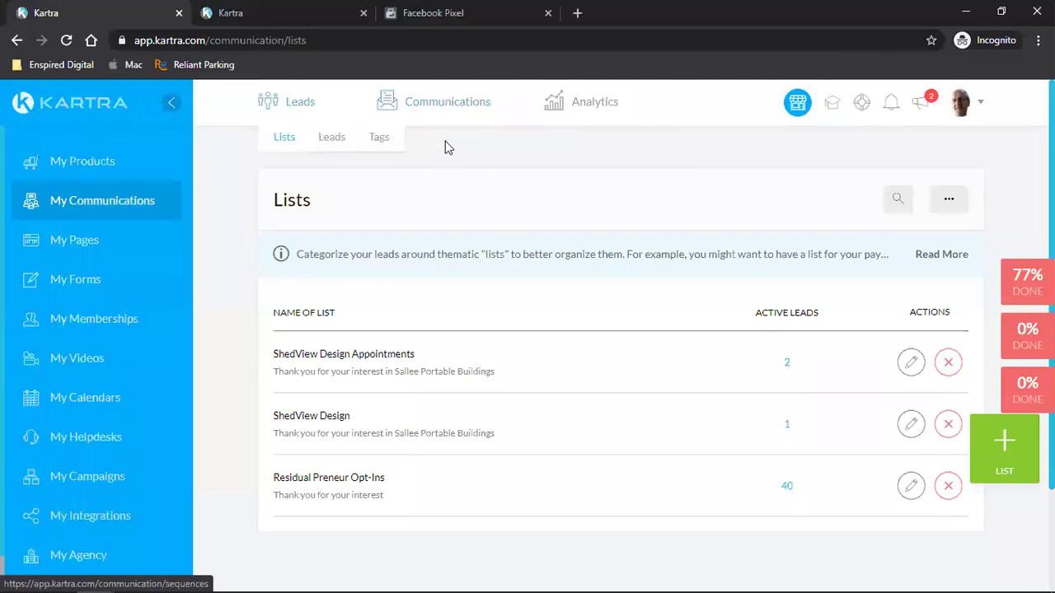
click(449, 140)
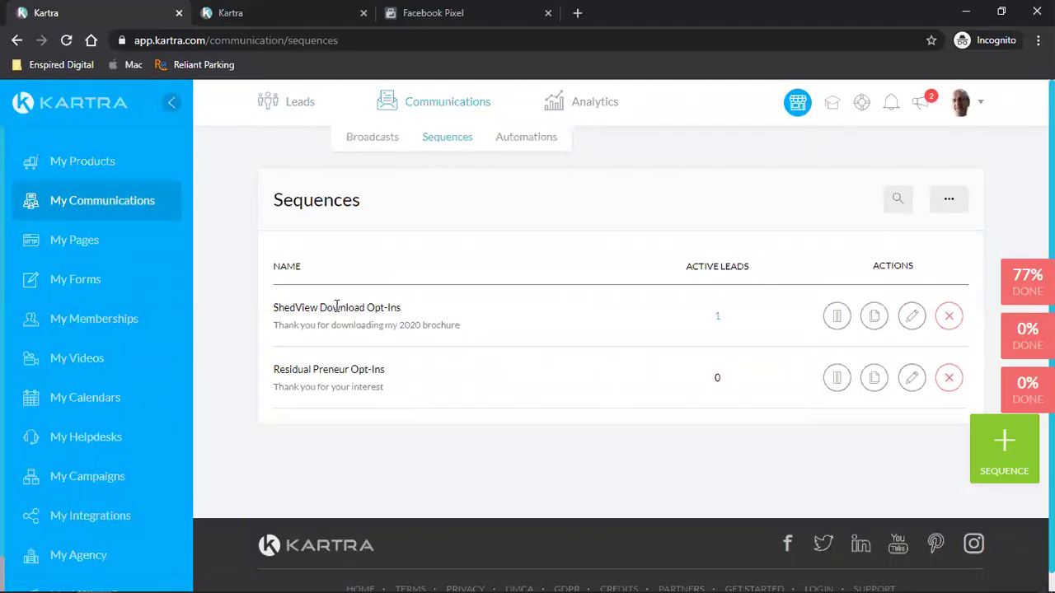
triple_click(336, 306)
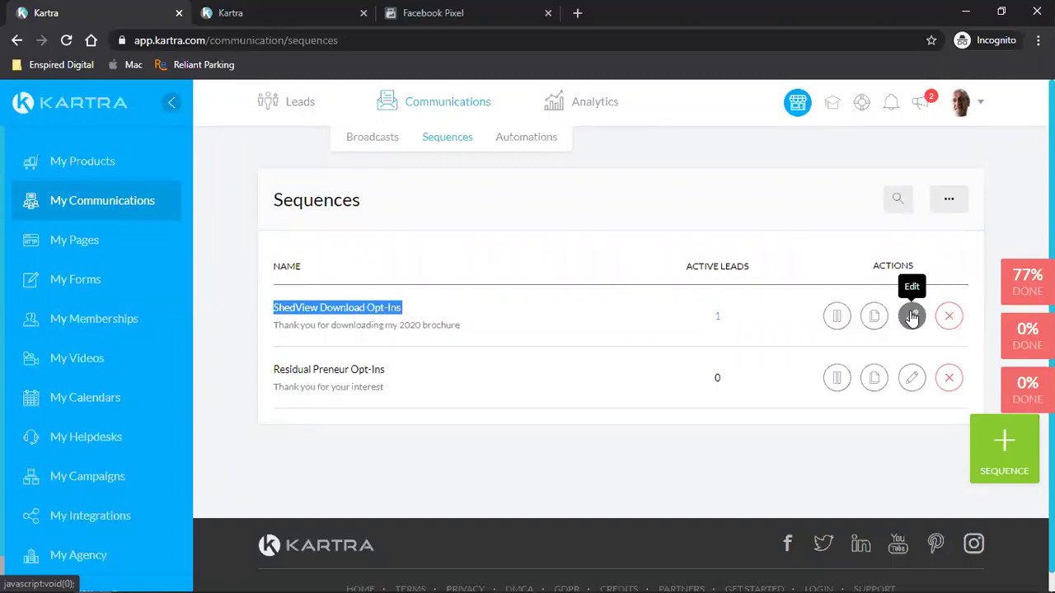
- Cancel the sequence edit and close the leftover file link window on the Files tab
click(912, 317)
click(706, 147)
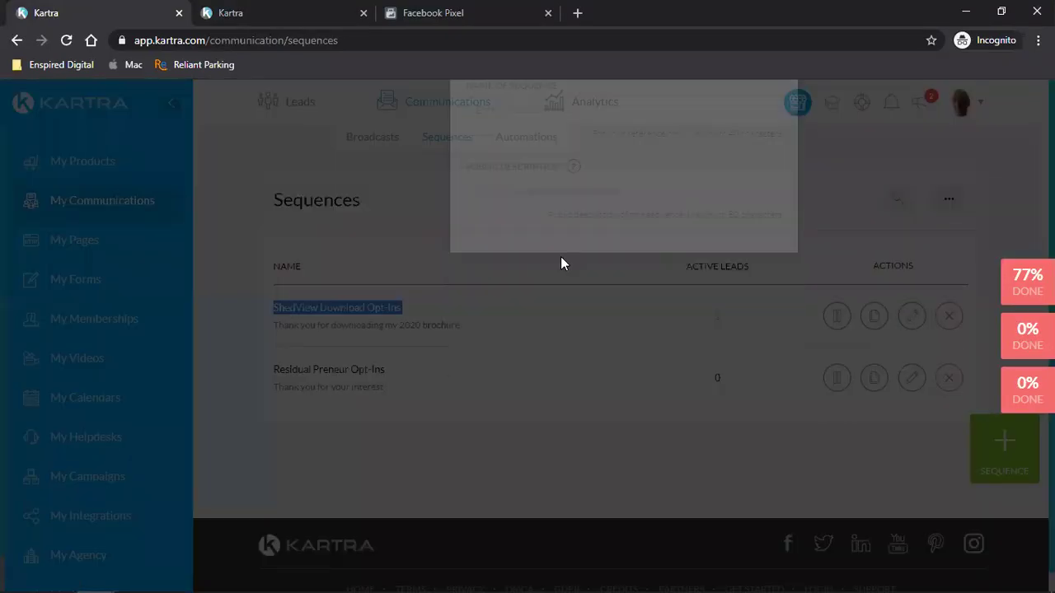
key(ctrl+Tab)
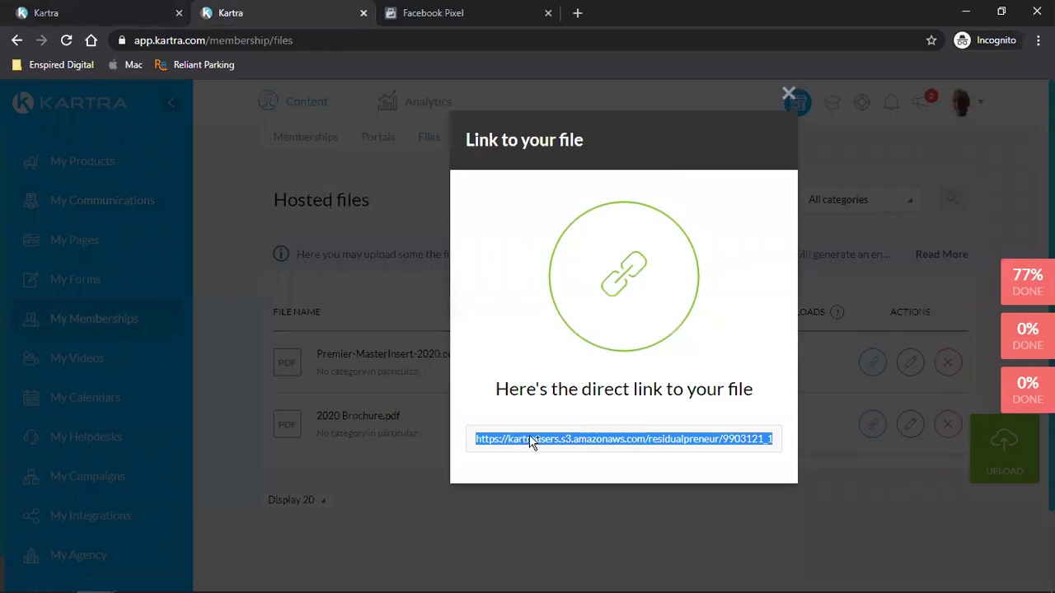
click(536, 439)
click(539, 438)
click(788, 94)
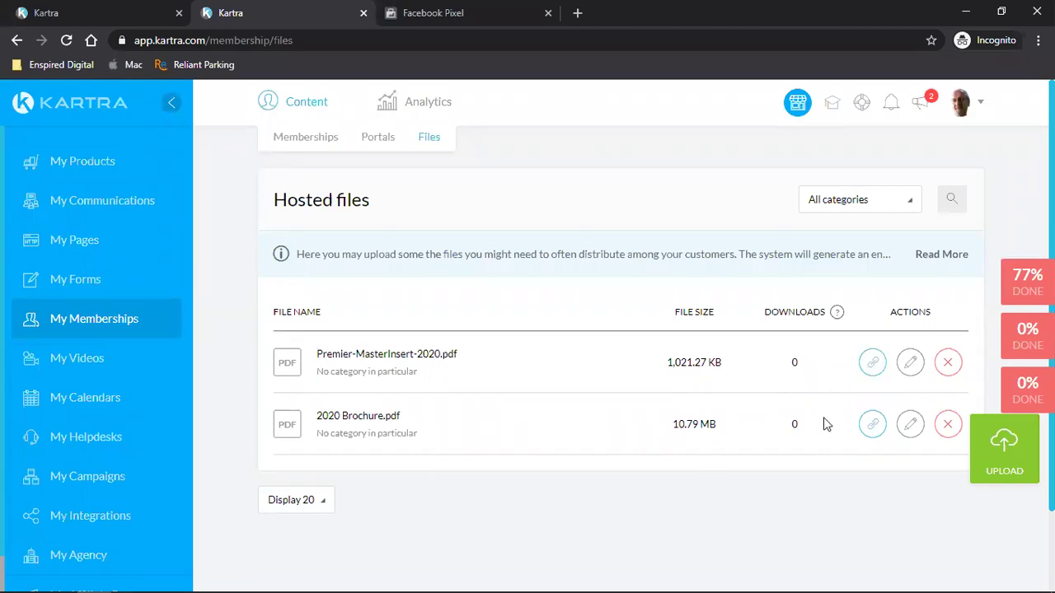
- Copy the Premier-MasterInsert-2020.pdf direct URL and paste it into a new browser tab
click(872, 364)
click(570, 439)
right_click(570, 438)
click(582, 442)
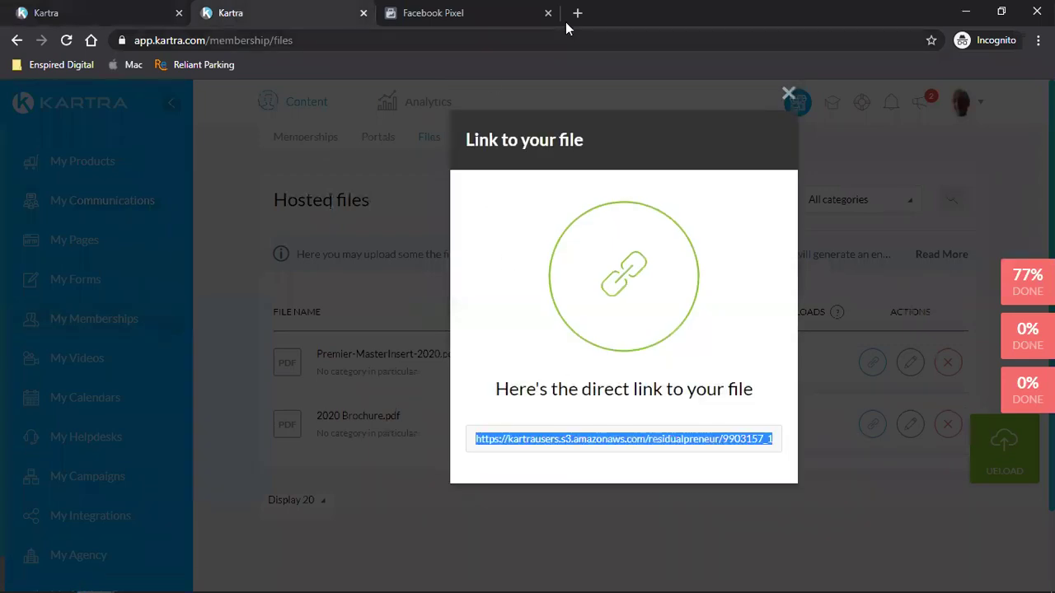
click(577, 12)
key(ctrl+v)
- Load the price sheet PDF and highlight the UPLBC prices from 12x32 to 16x40
key(Return)
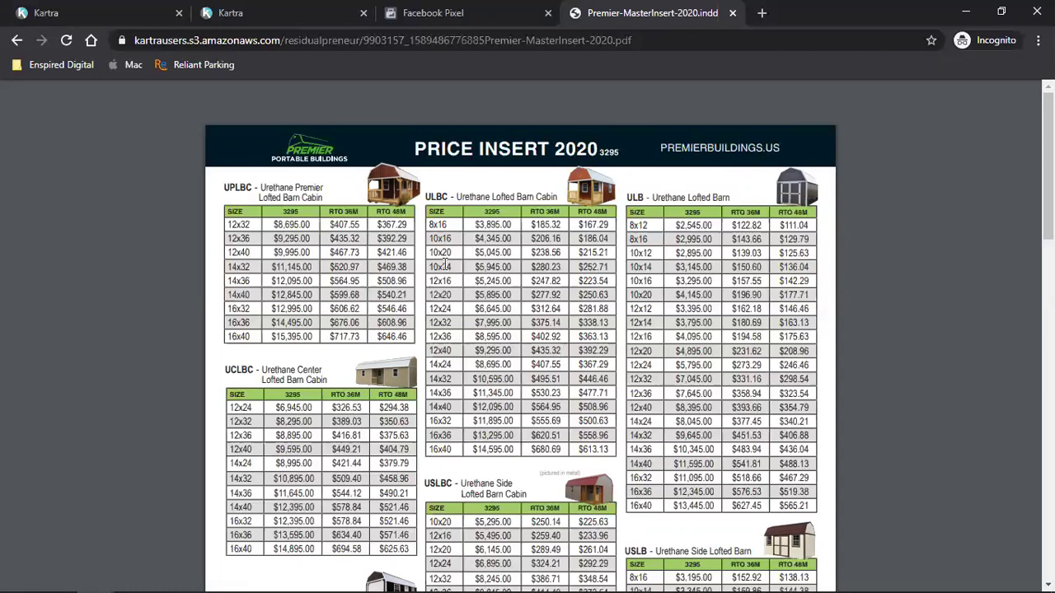
drag(230, 224, 340, 322)
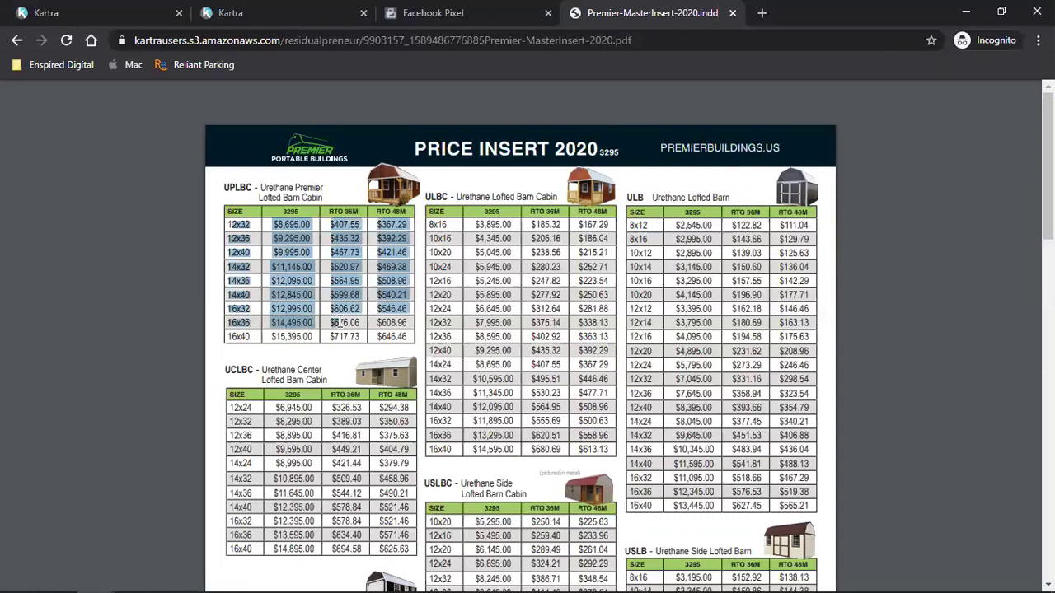
click(310, 308)
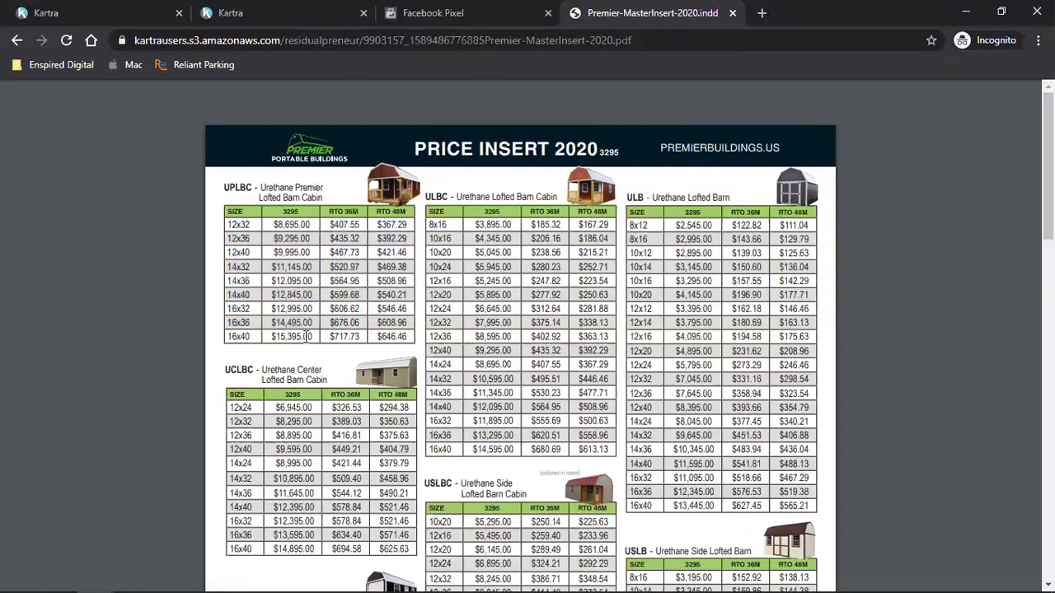
triple_click(309, 336)
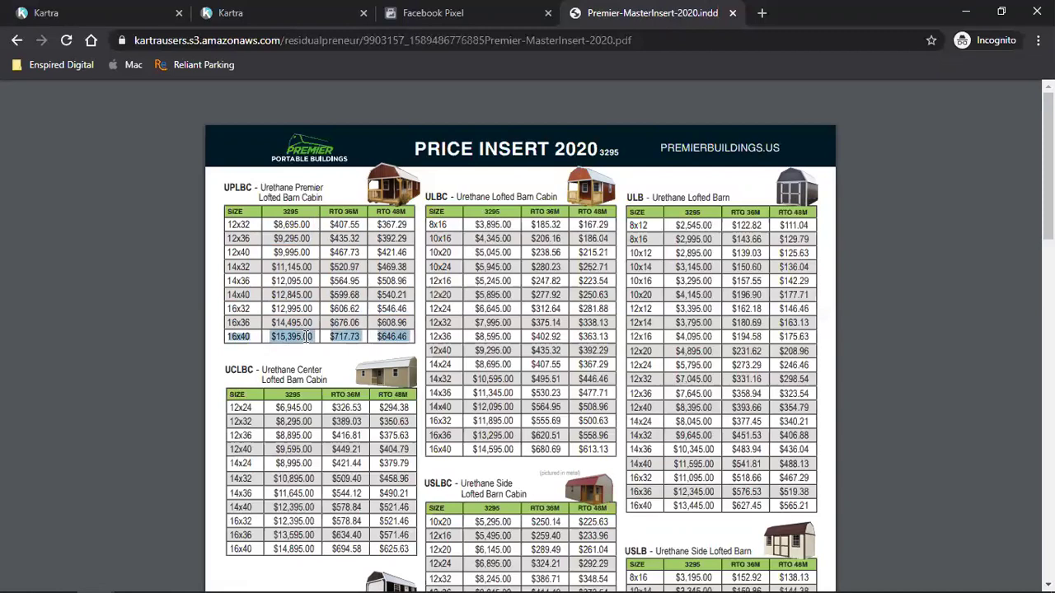
click(469, 325)
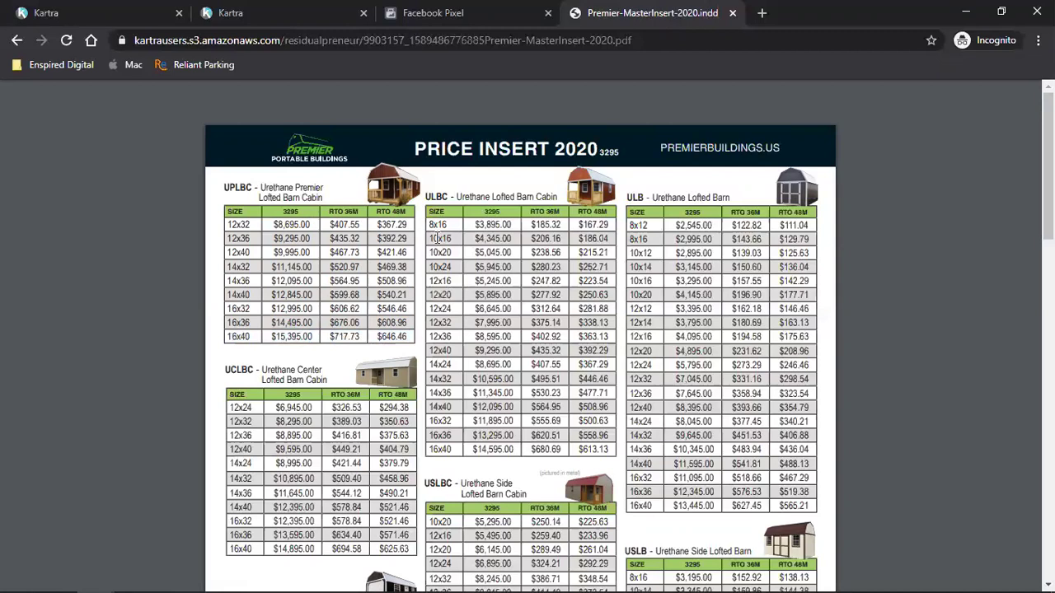
- Highlight ULBC rows 10x16–14x24, ULB 12x16–14x40, and the UPLBC 16x40 row
drag(429, 238, 513, 363)
click(512, 363)
drag(689, 336, 716, 464)
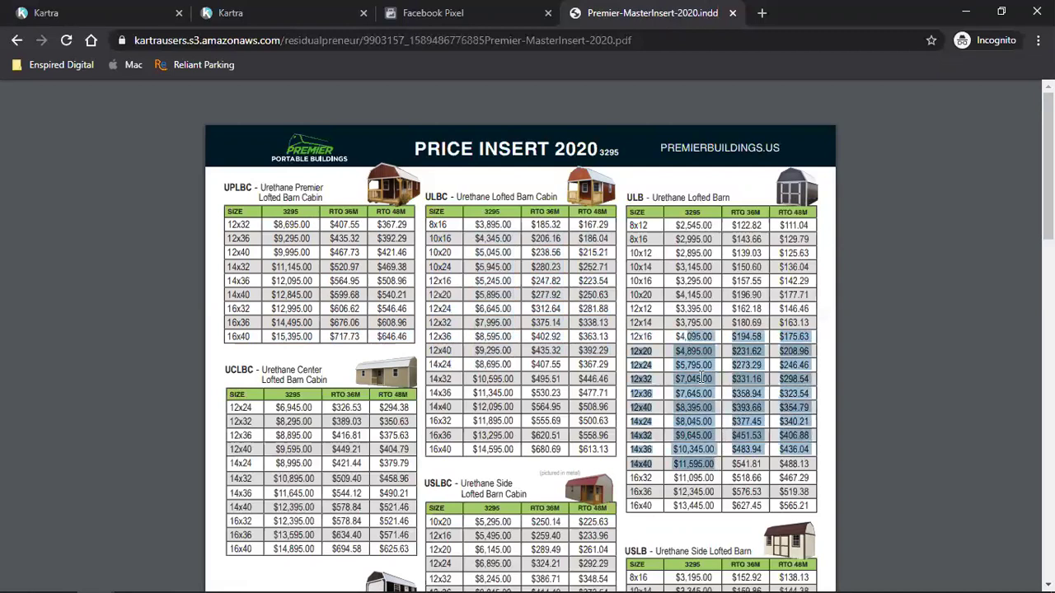
click(702, 377)
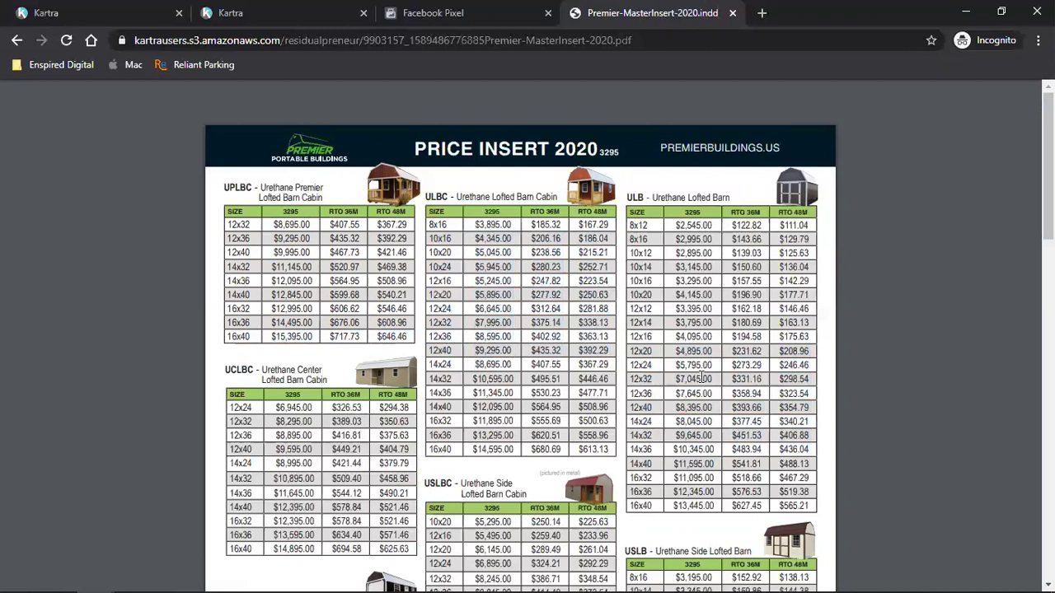
drag(234, 335, 812, 336)
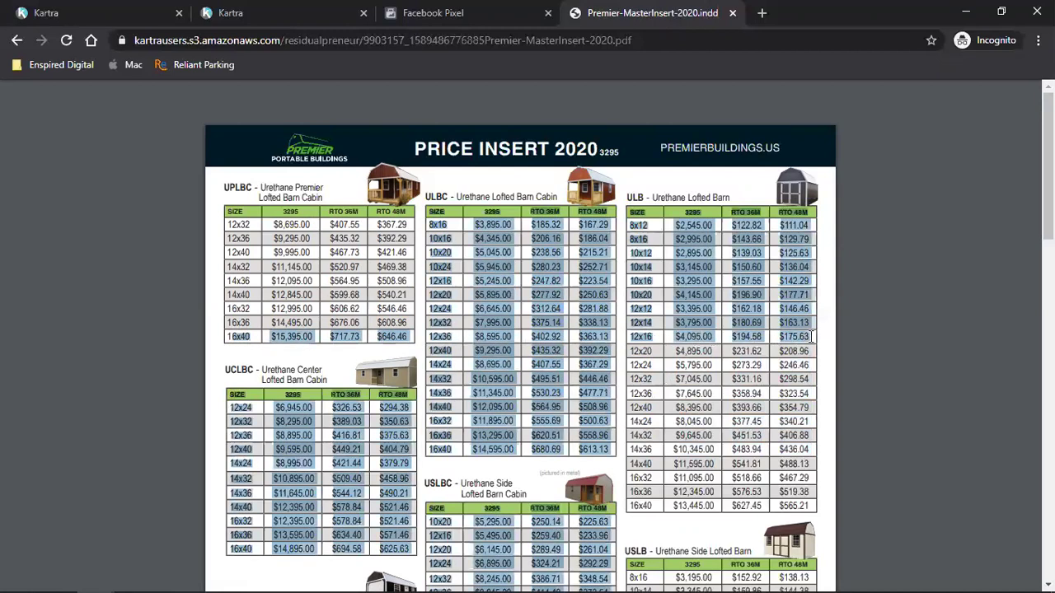
click(812, 336)
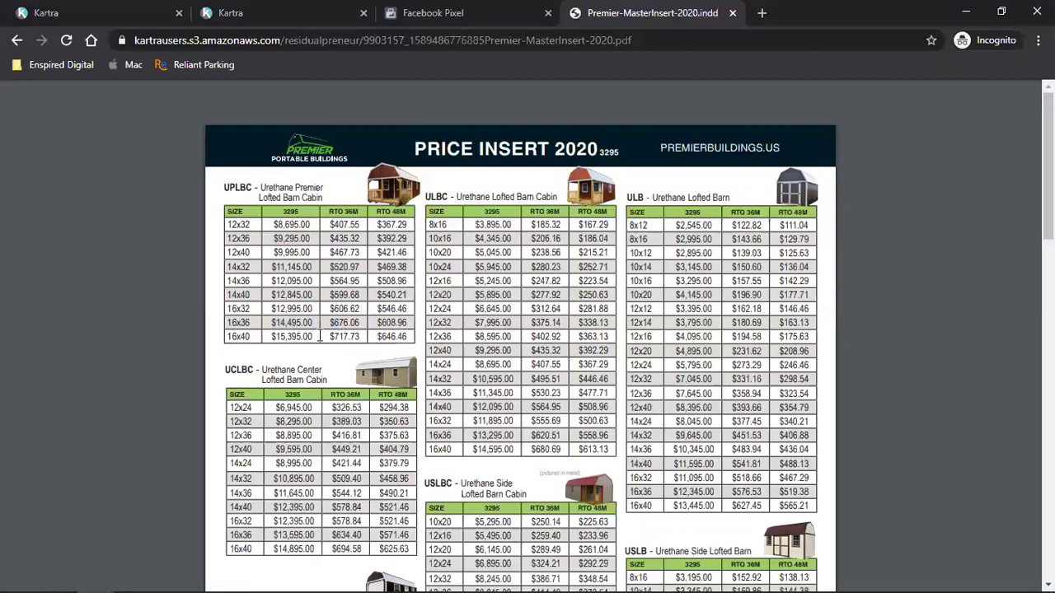
drag(227, 336, 411, 335)
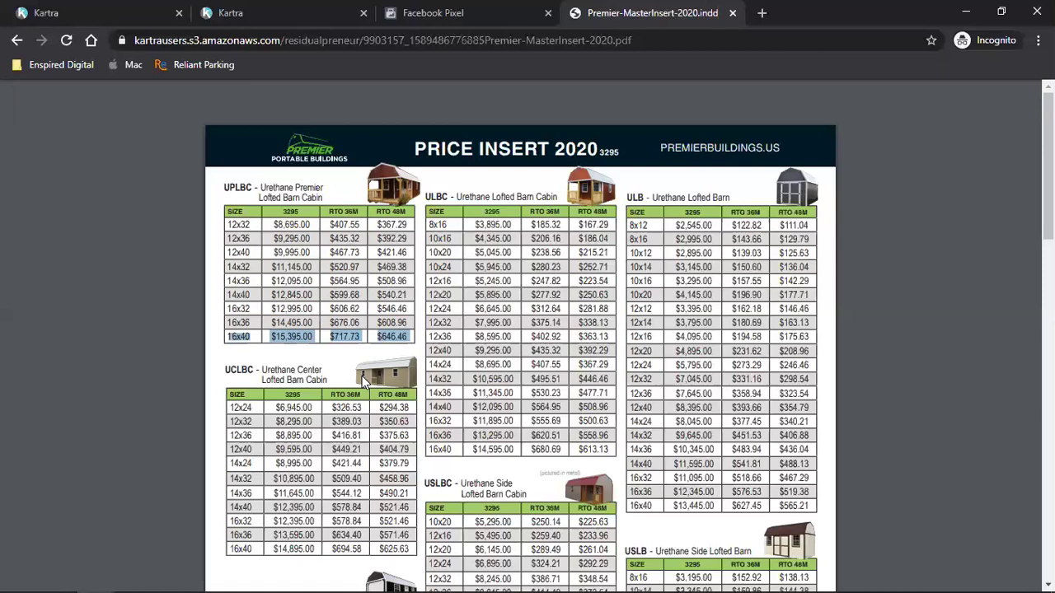
- Close the price-insert PDF and 'Link to your file' dialog, then show Enspired Digital bookmarks in a new tab
click(851, 308)
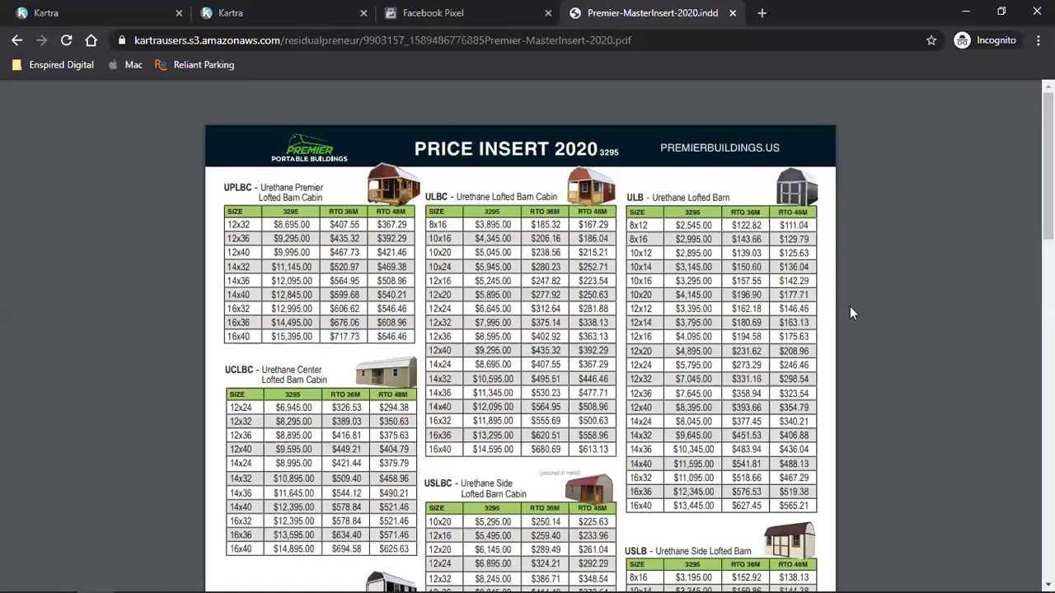
click(733, 13)
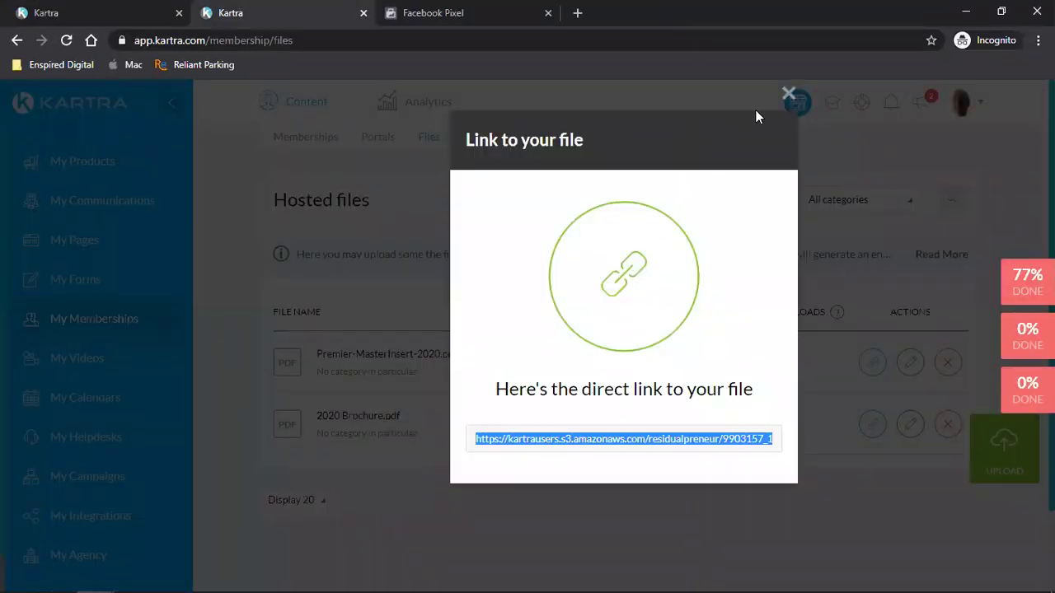
click(790, 92)
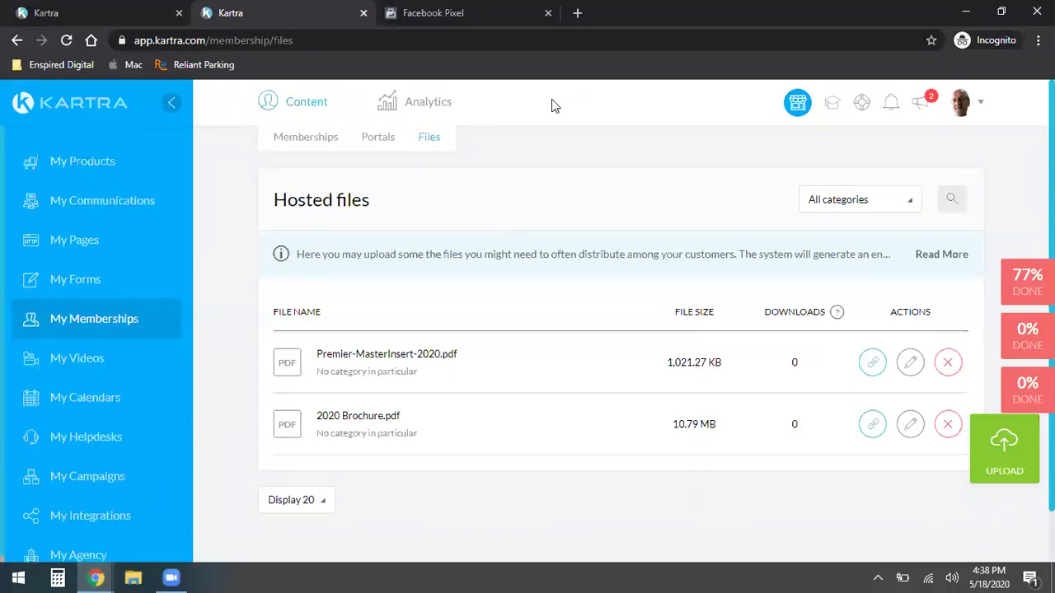
click(577, 12)
click(87, 65)
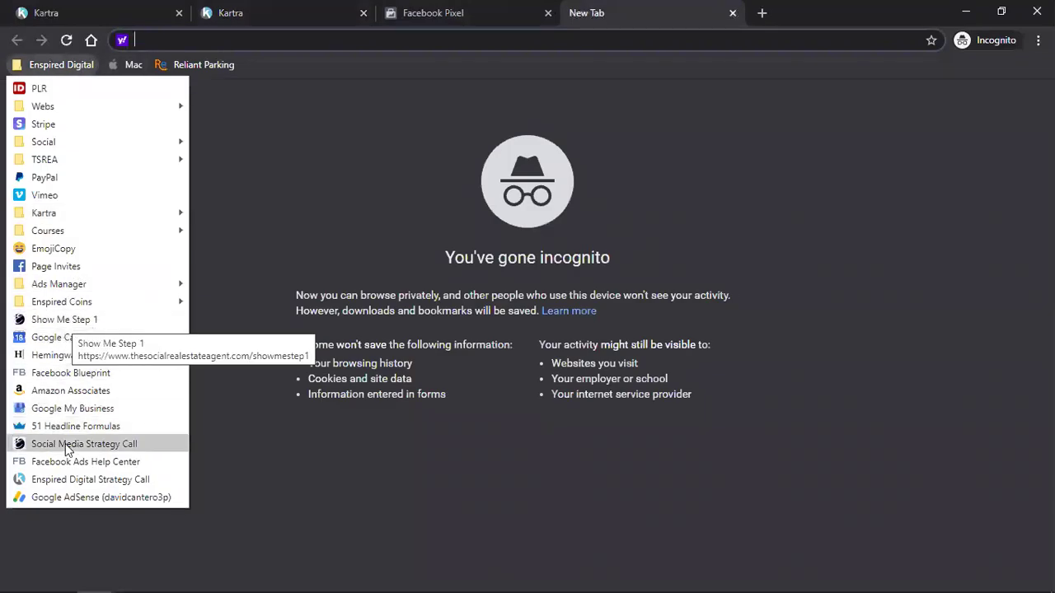
- Open the Social Media Strategy Call calendar, switch it to Central Time, and pick Tue 19 May 3 PM
click(68, 445)
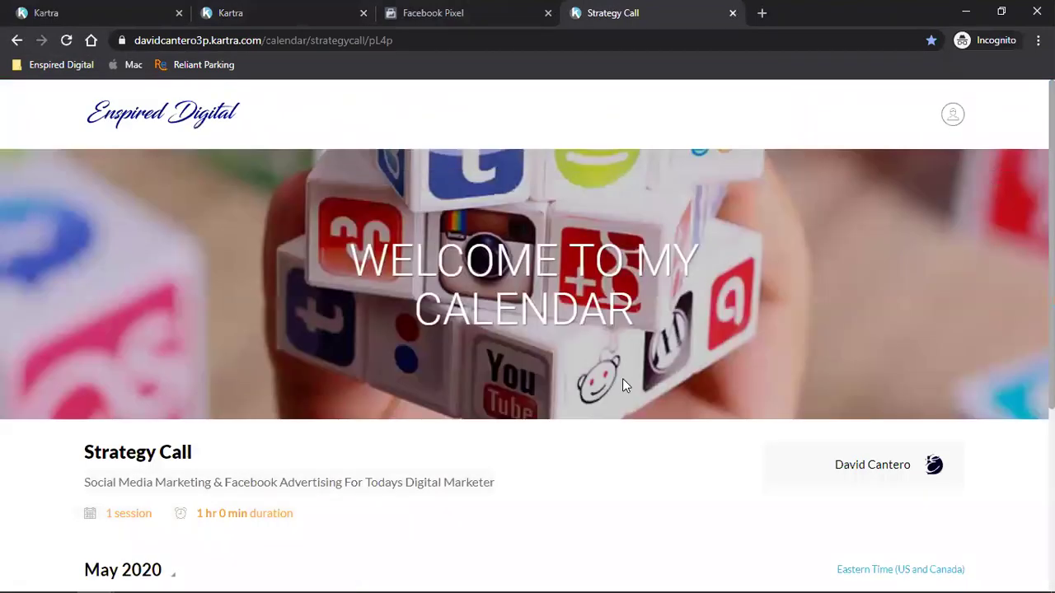
scroll(902, 322, down, 3)
click(924, 287)
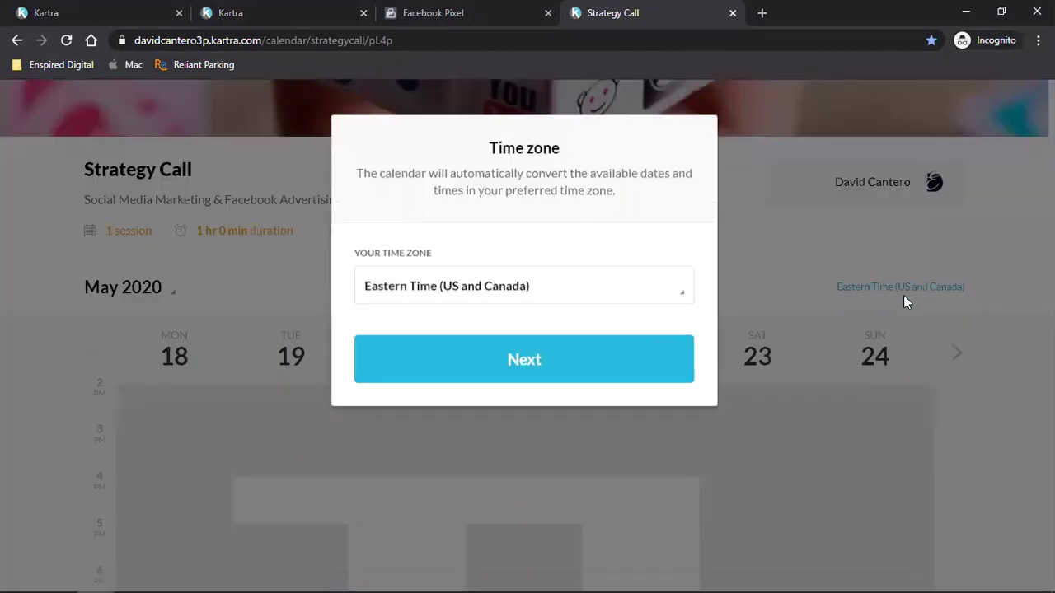
click(491, 298)
click(424, 410)
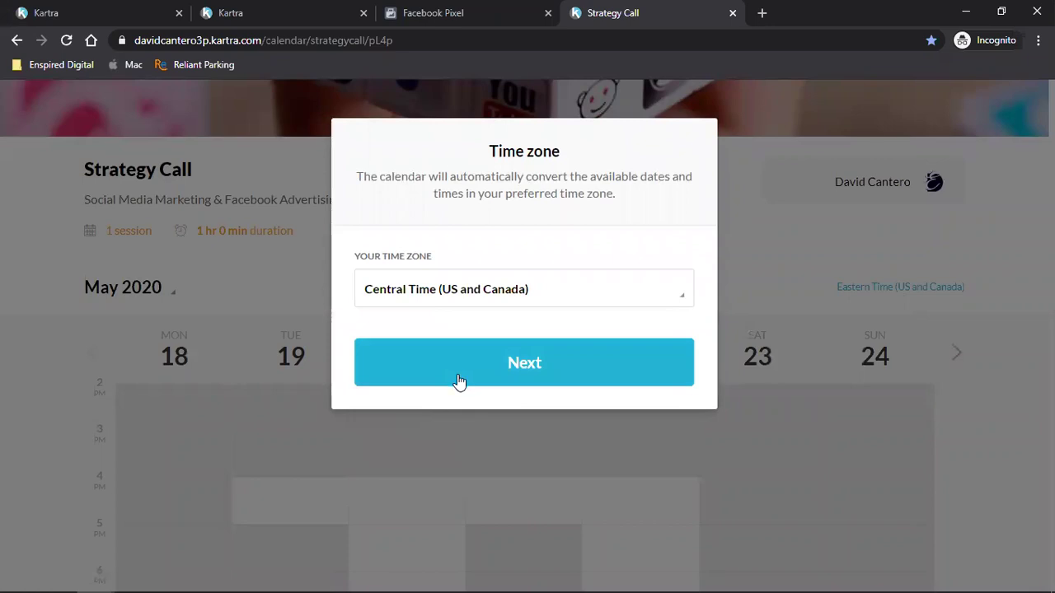
click(460, 381)
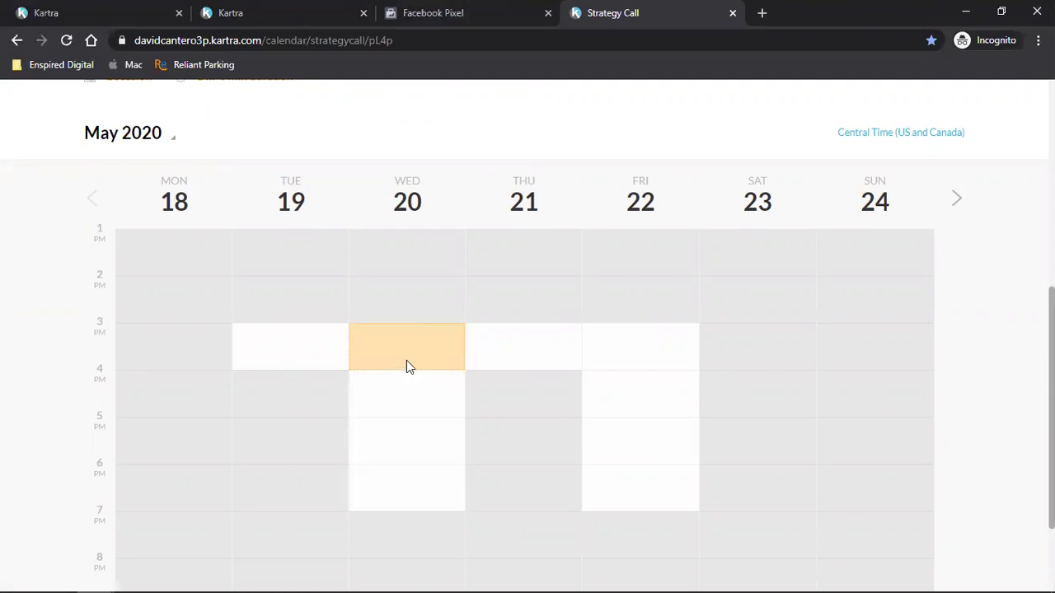
click(258, 354)
- Confirm the 15:00 slot and enter the attendee's first and last name in the booking form
click(544, 348)
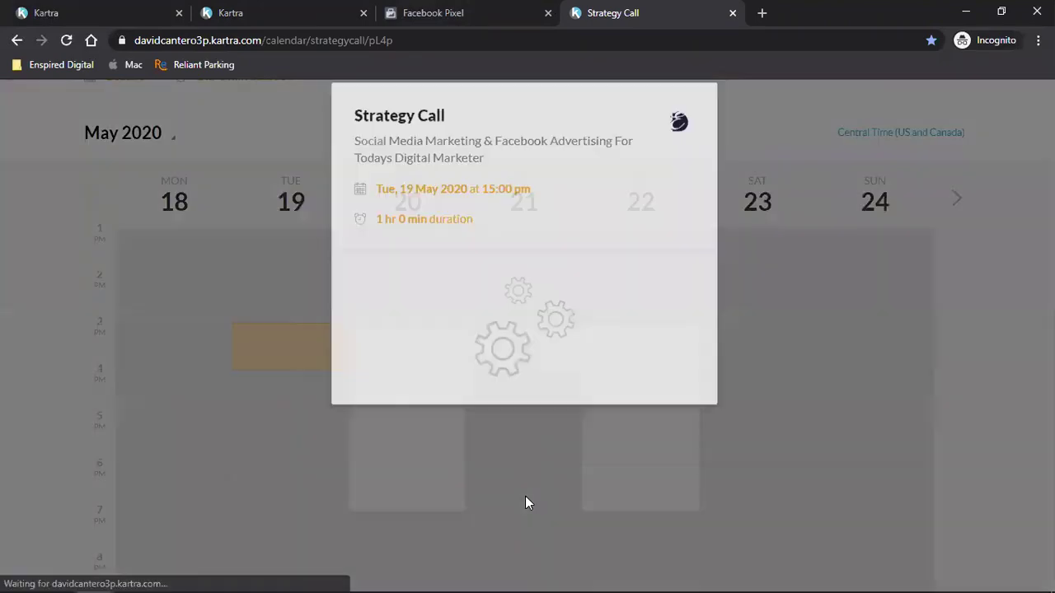
click(465, 368)
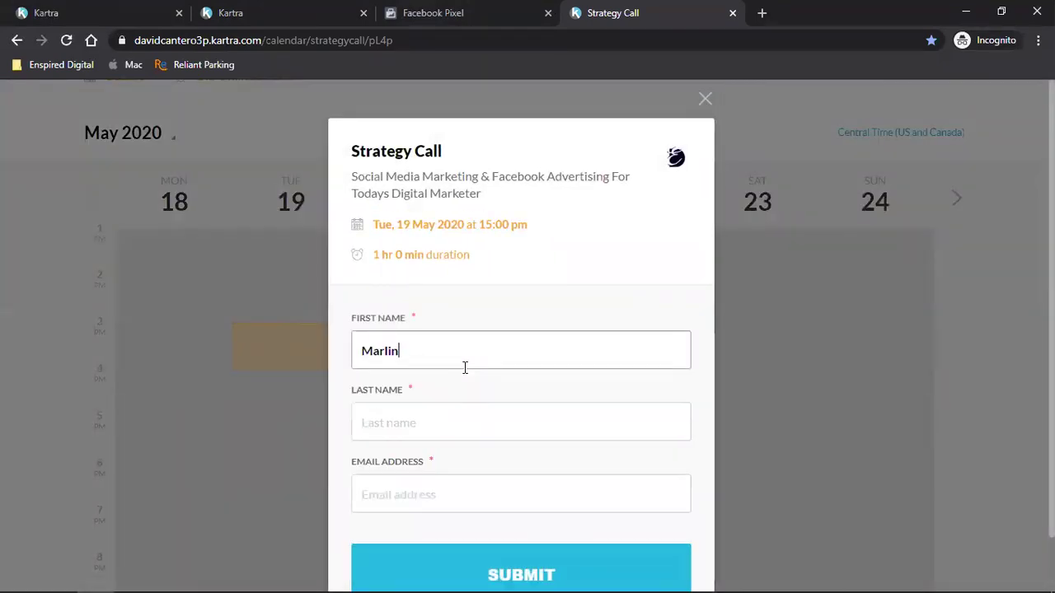
key(Tab)
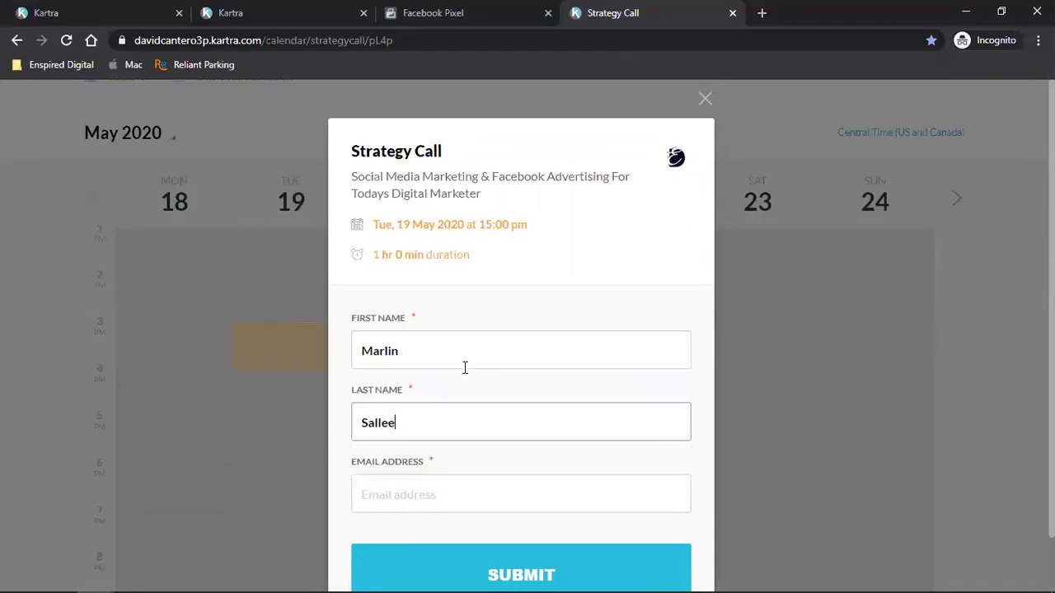
key(Tab)
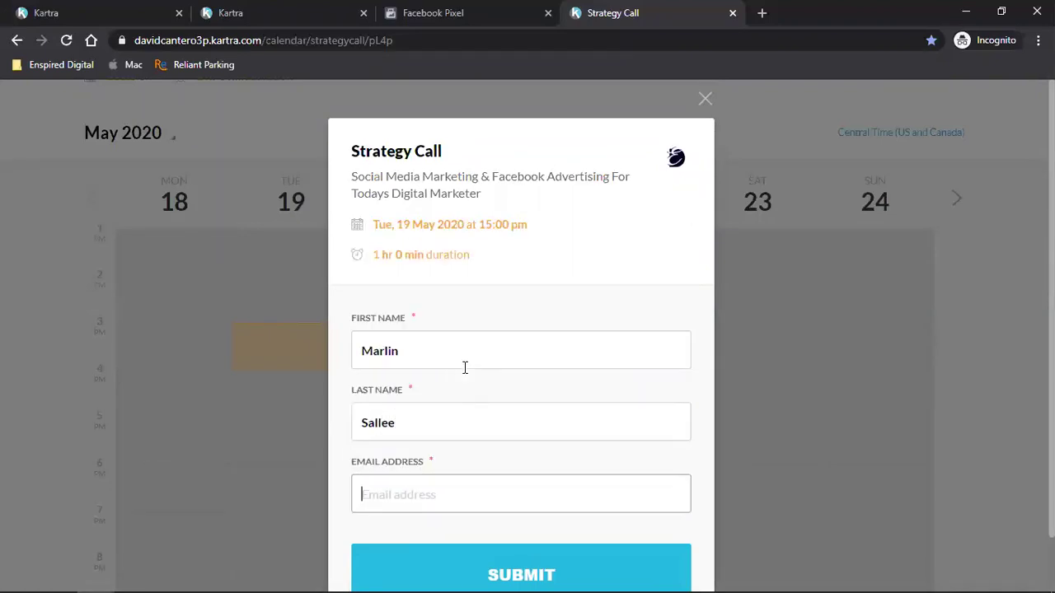
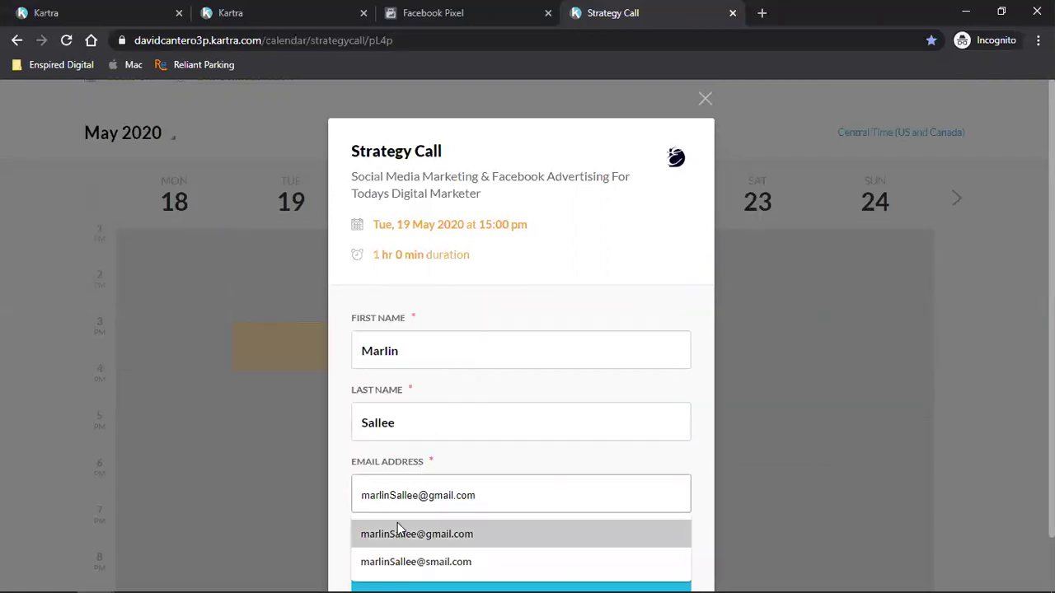
- Fill in the attendee's e-mail from autofill with a plus-tag added, and submit the booking
click(400, 533)
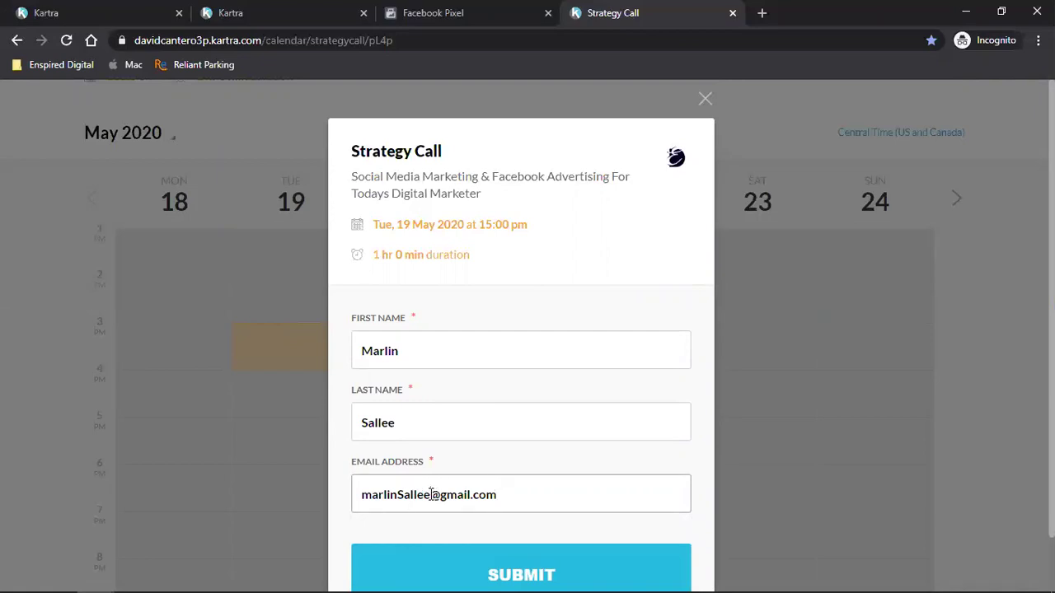
text(+time)
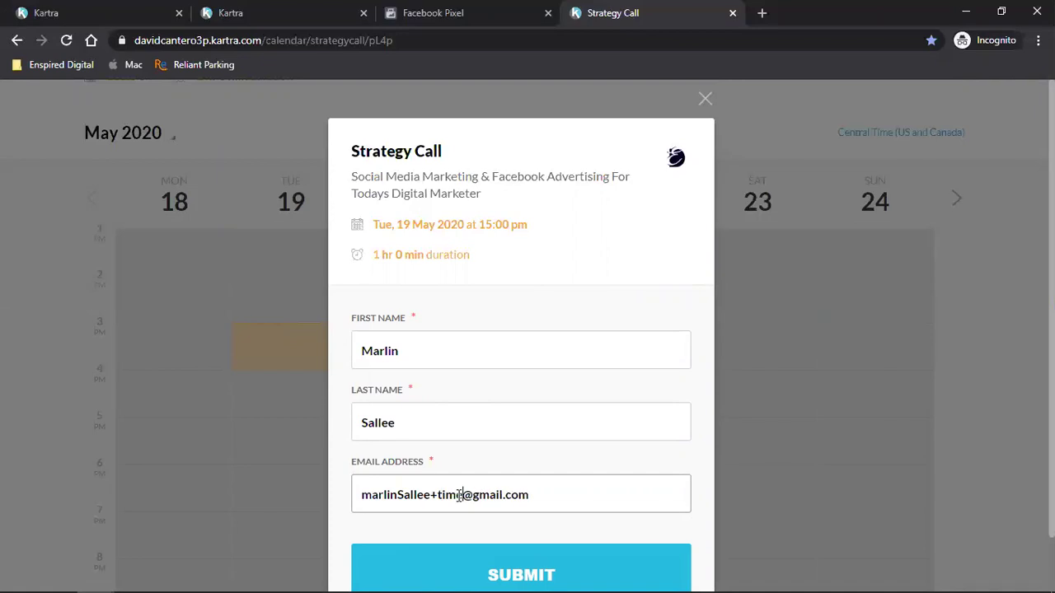
scroll(483, 488, down, 1)
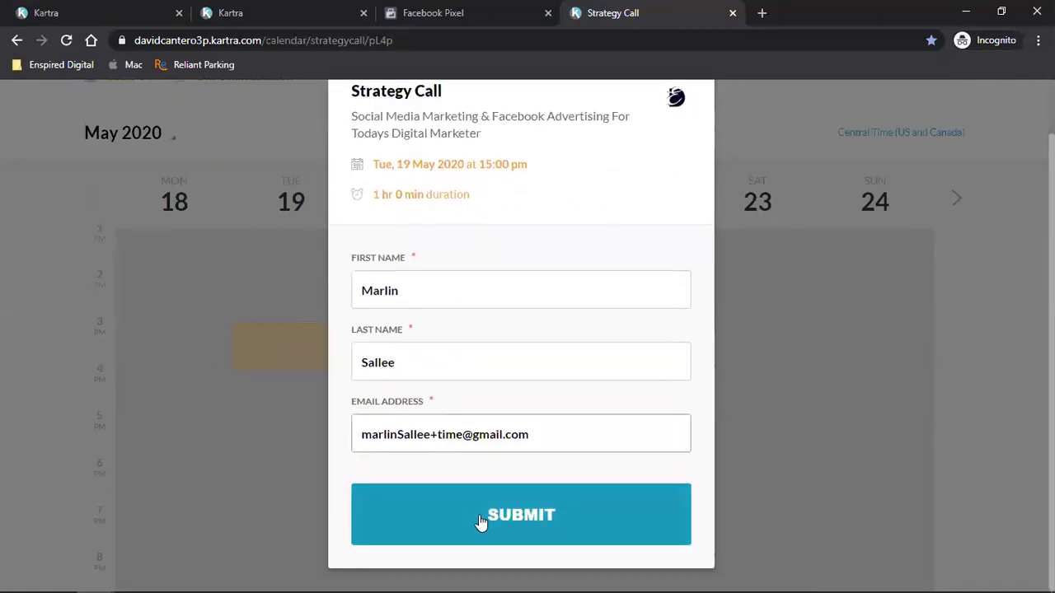
click(483, 520)
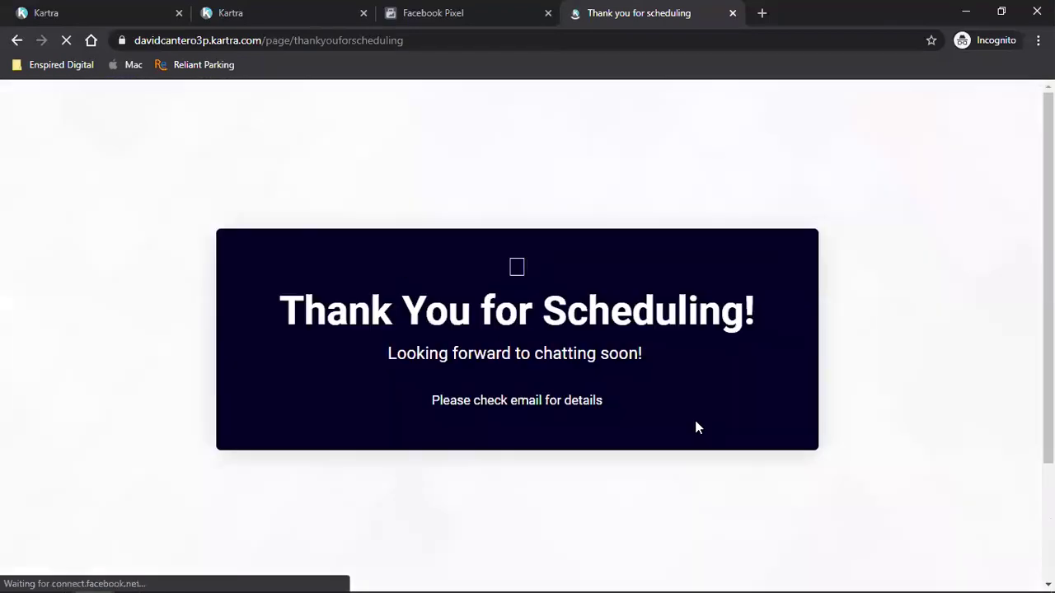
- Close the 'Thank you for scheduling' tab and bring the Kartra Hosted files window back
click(732, 14)
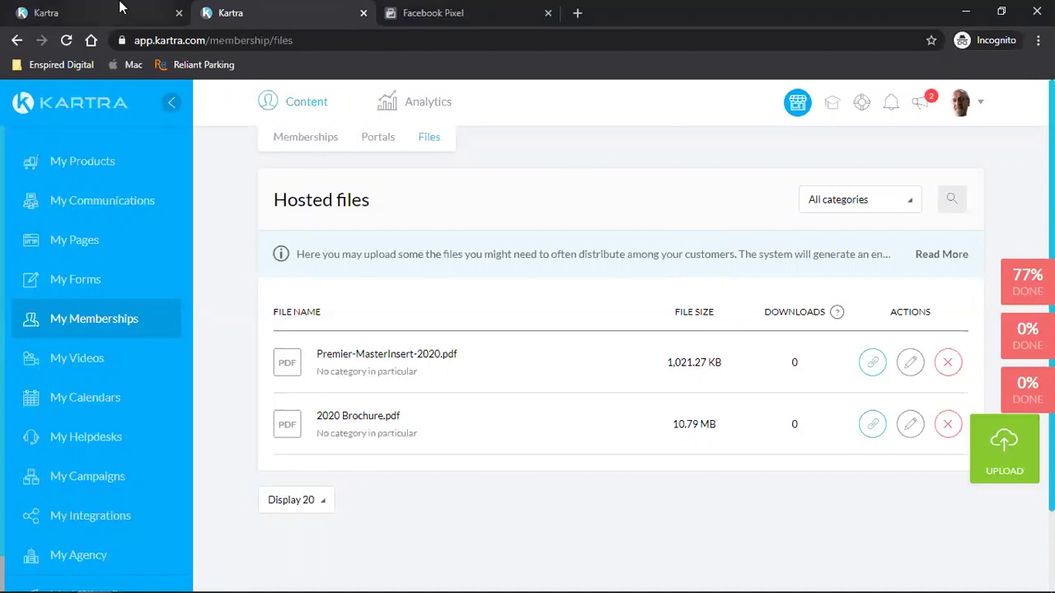
mouse_move(97, 577)
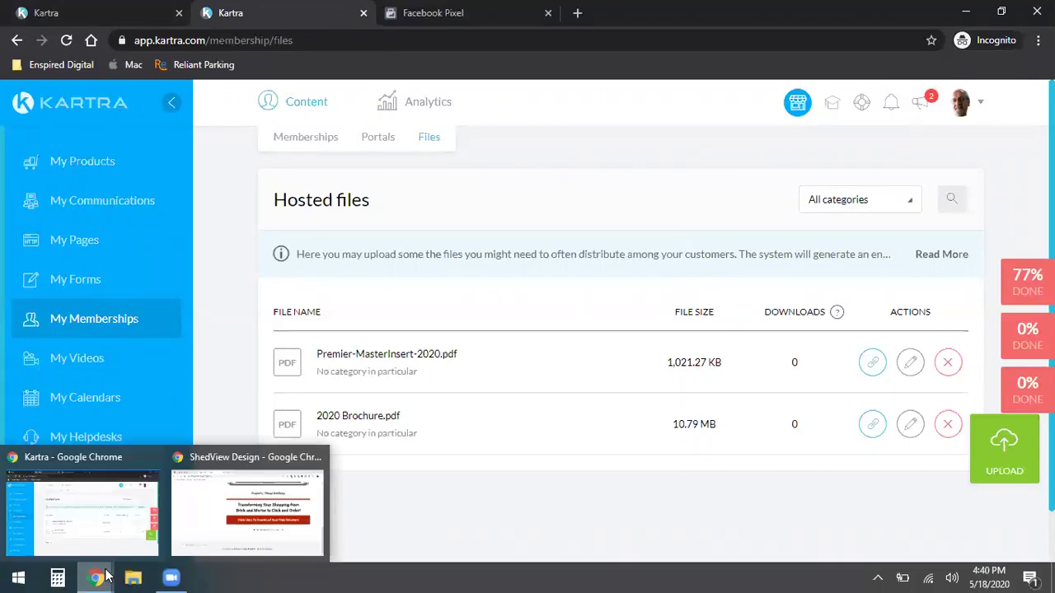
click(71, 518)
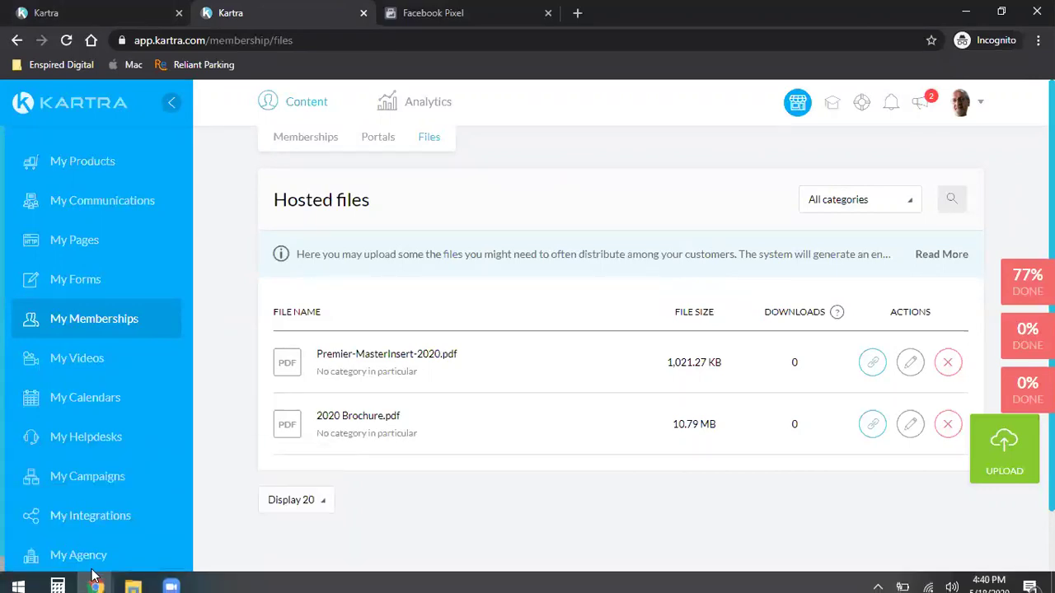
- Switch to the ShedView Design window and load the Enspired Digital > Kartra bookmark in a new tab
click(217, 523)
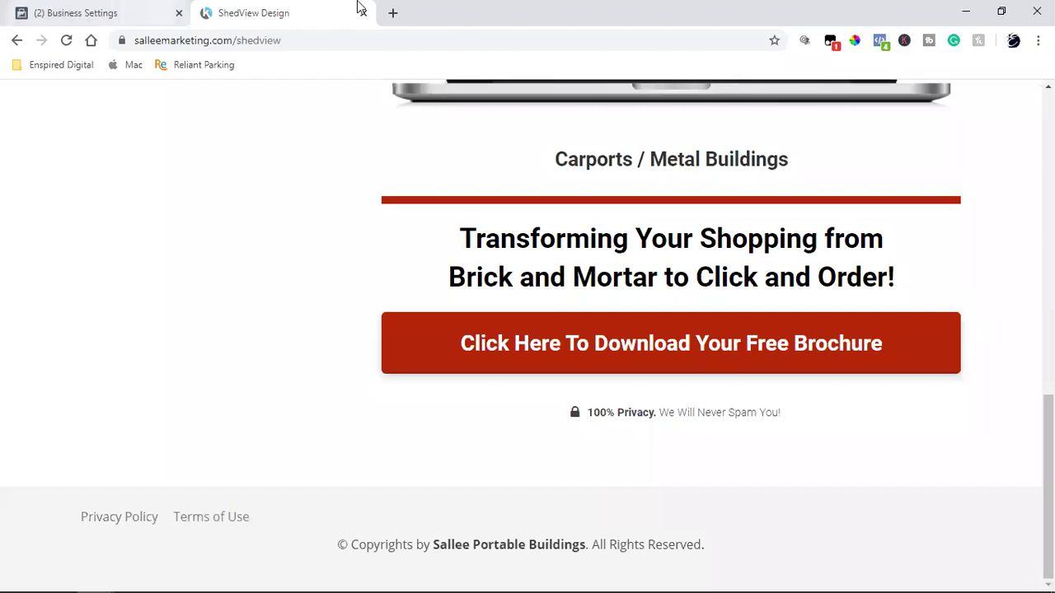
click(393, 15)
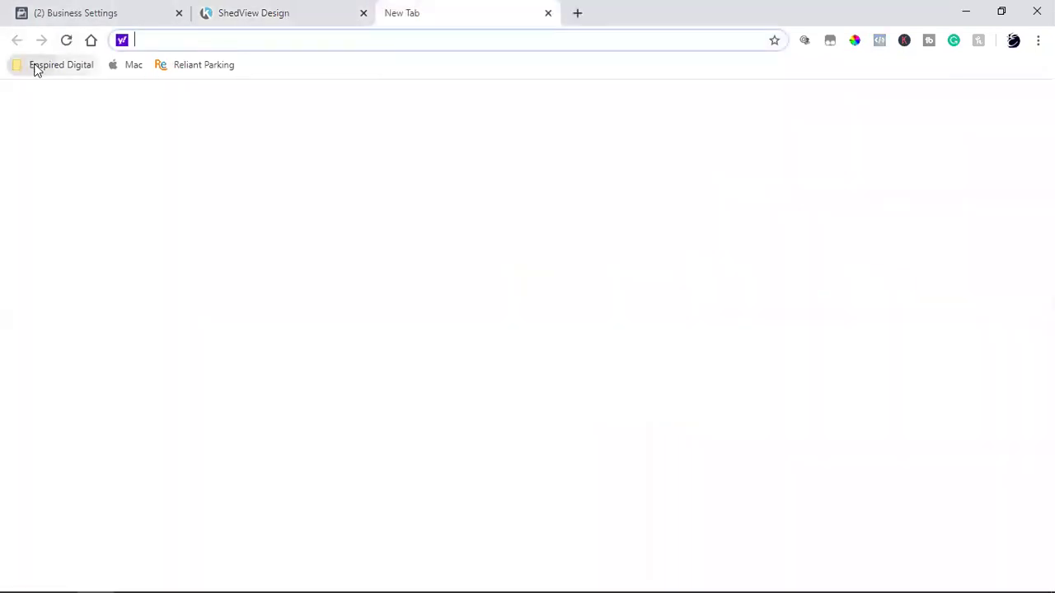
click(37, 66)
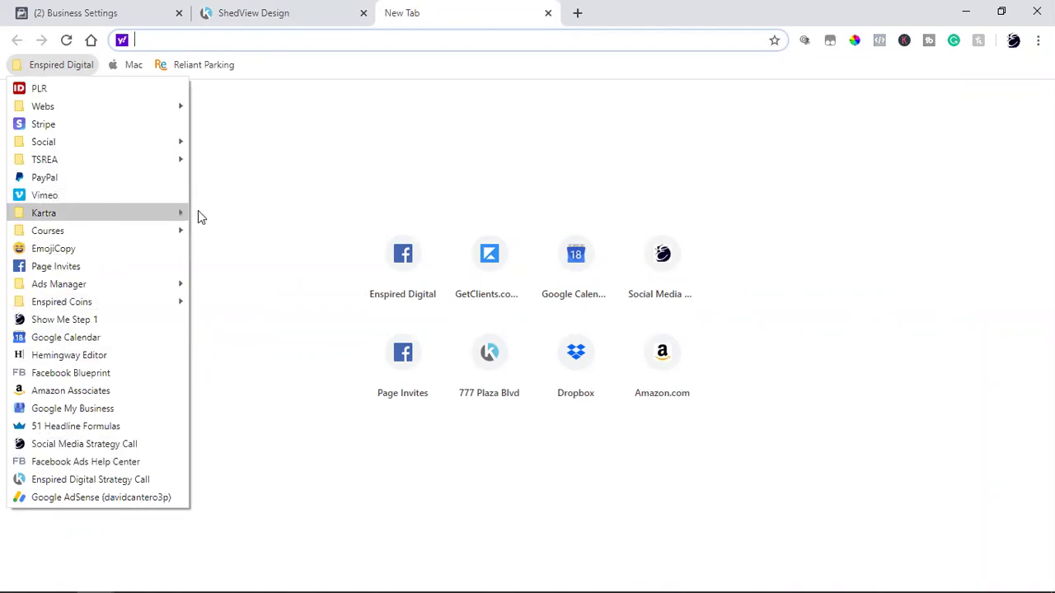
click(261, 251)
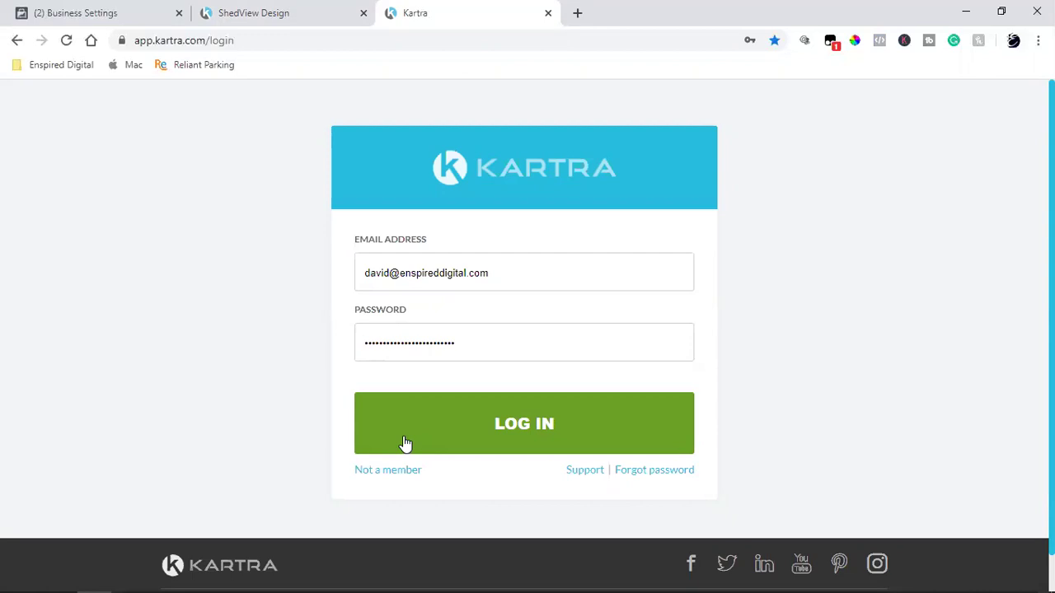
- Log in to Kartra and go via My Memberships and My Calendars to the Agenda page
click(430, 418)
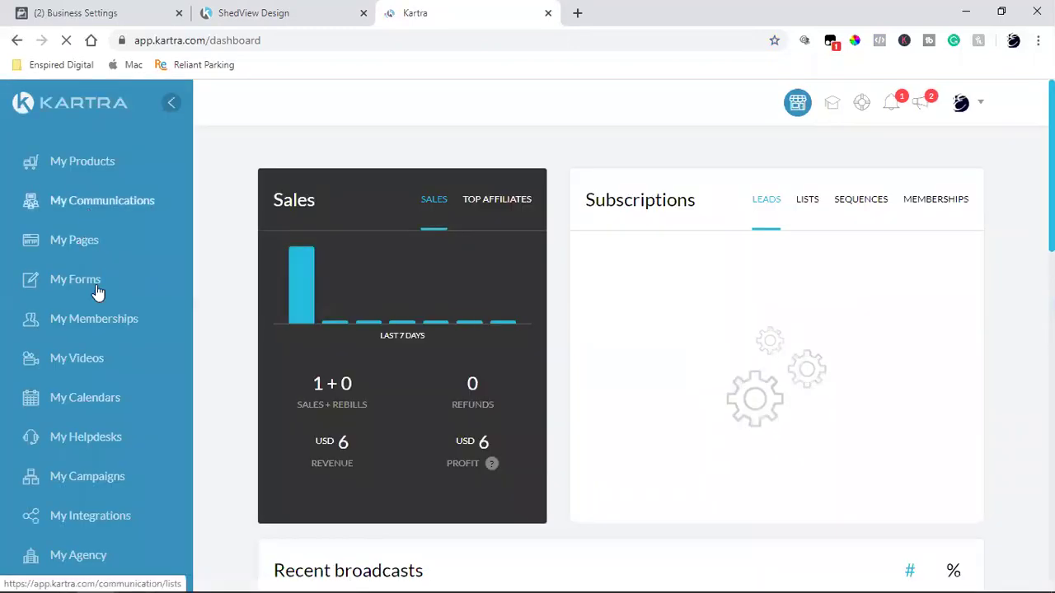
click(92, 315)
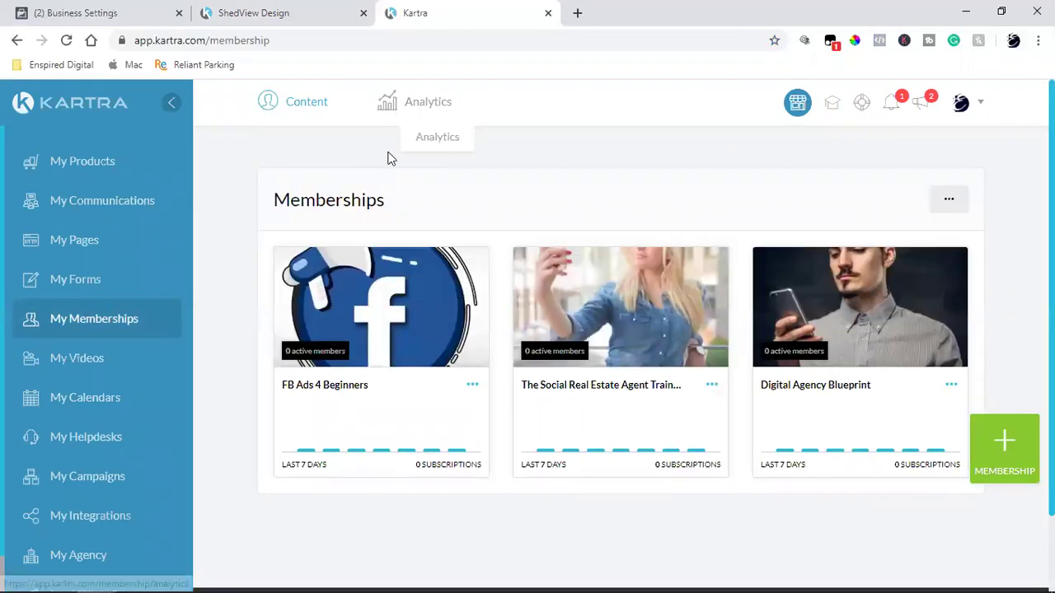
click(86, 401)
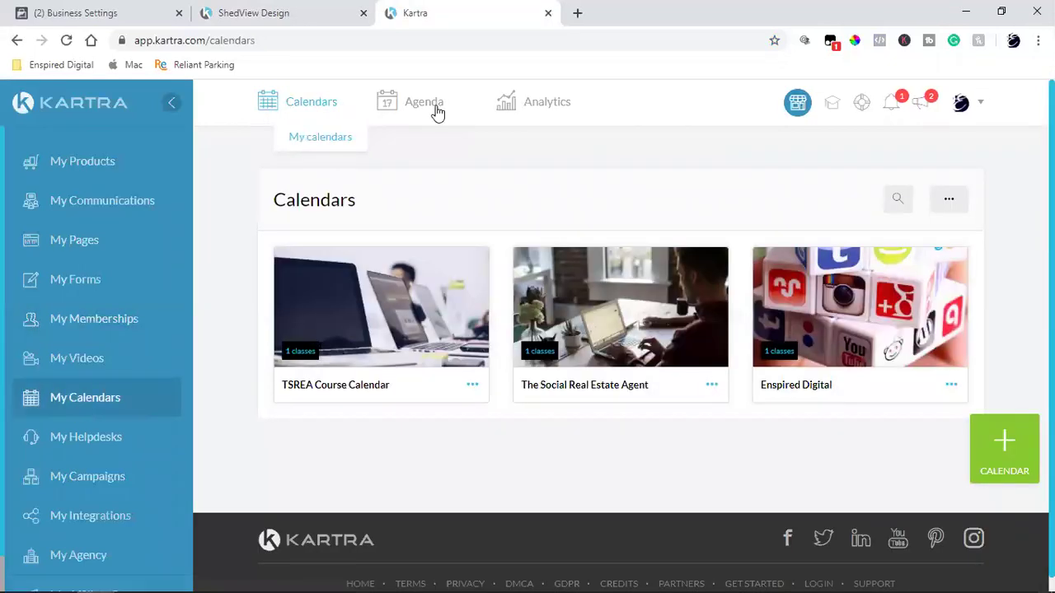
mouse_move(437, 112)
click(467, 140)
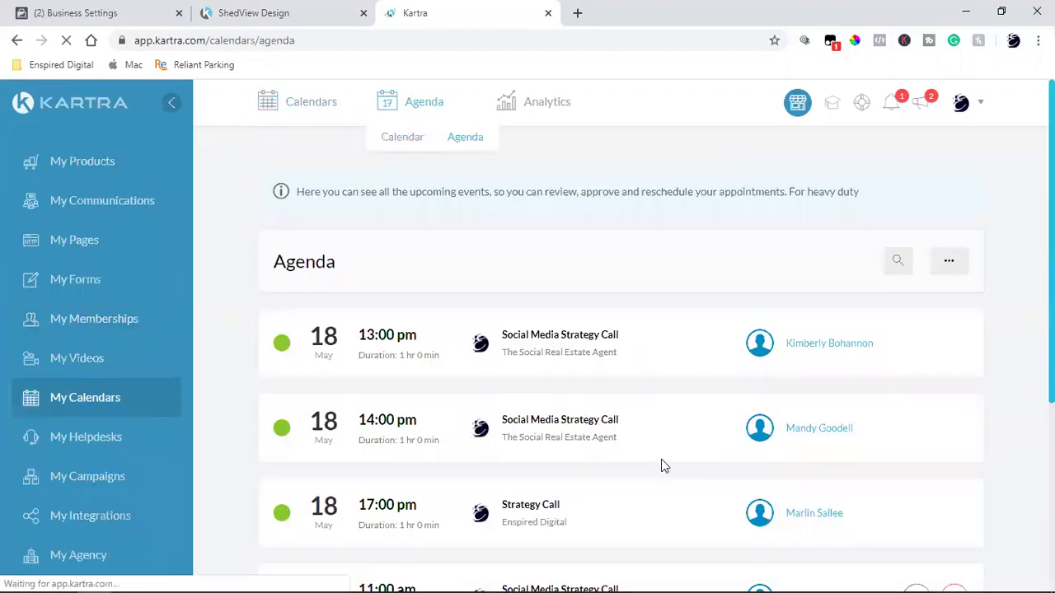
- Open the 19 May 16:00 Strategy Call attendee's profile from the agenda and view its Log tab
scroll(750, 385, down, 2)
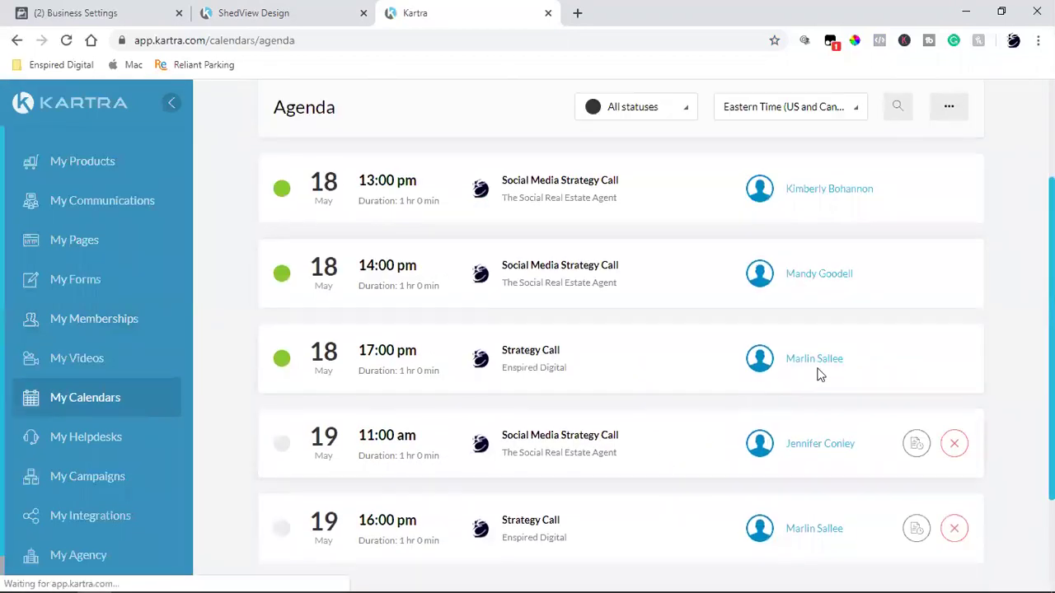
scroll(819, 373, down, 2)
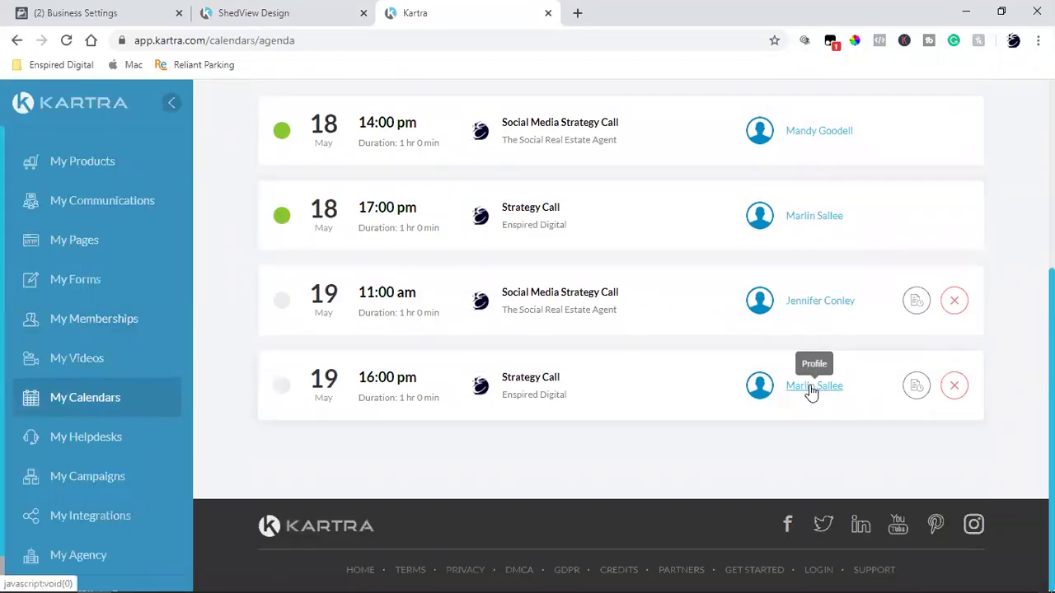
click(810, 387)
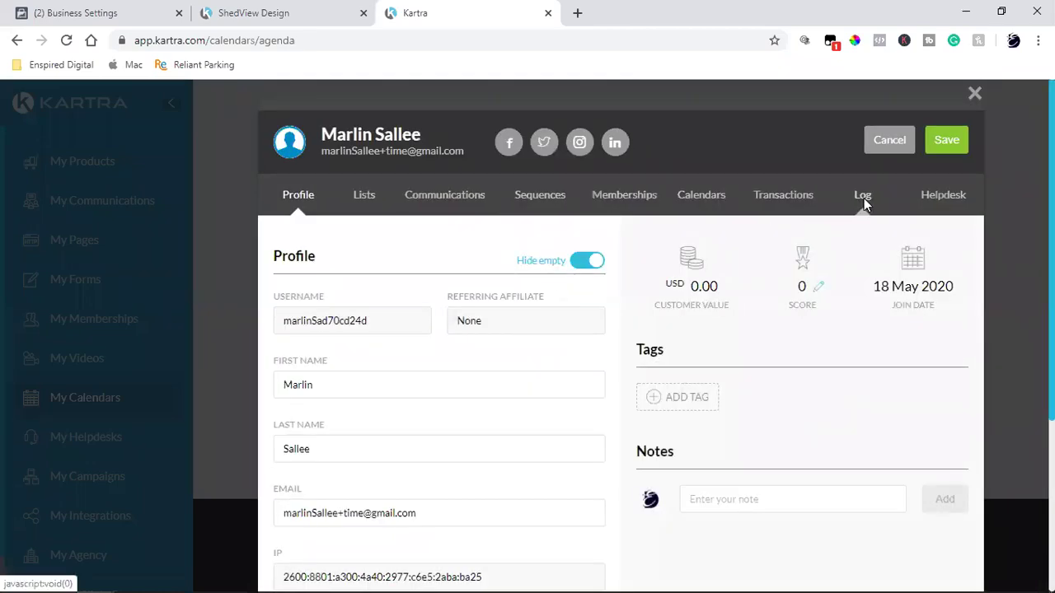
click(863, 196)
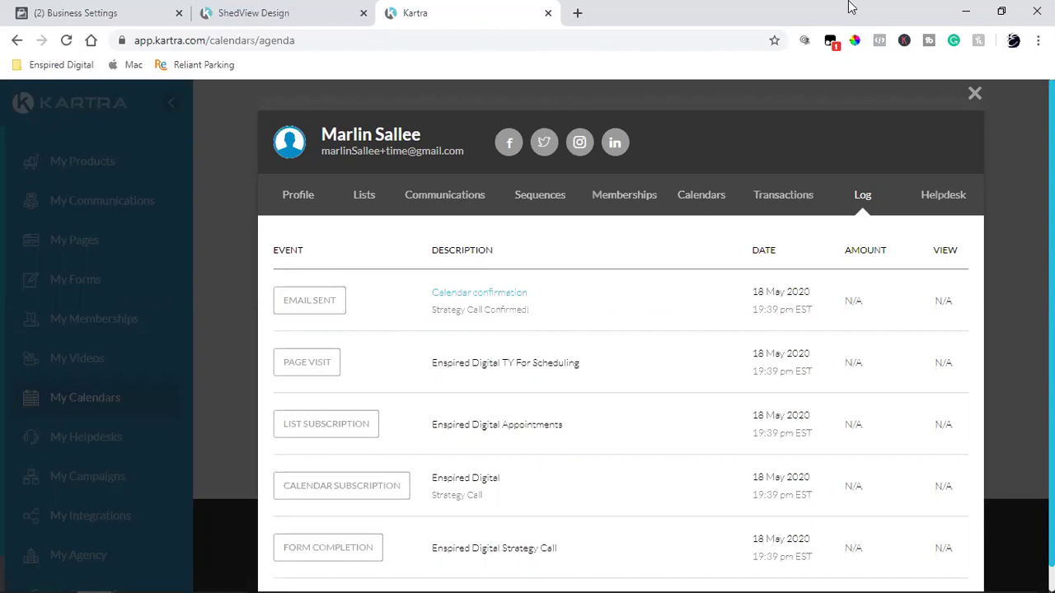
- Close the profile and cancel the 19 May 16:00 Strategy Call, confirming with Yes
click(975, 94)
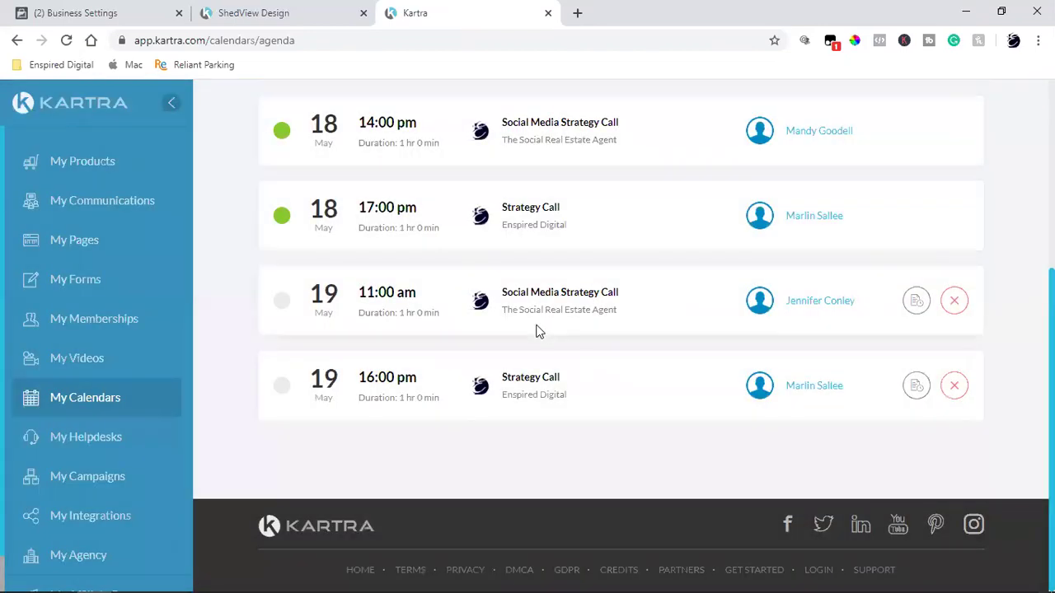
click(955, 386)
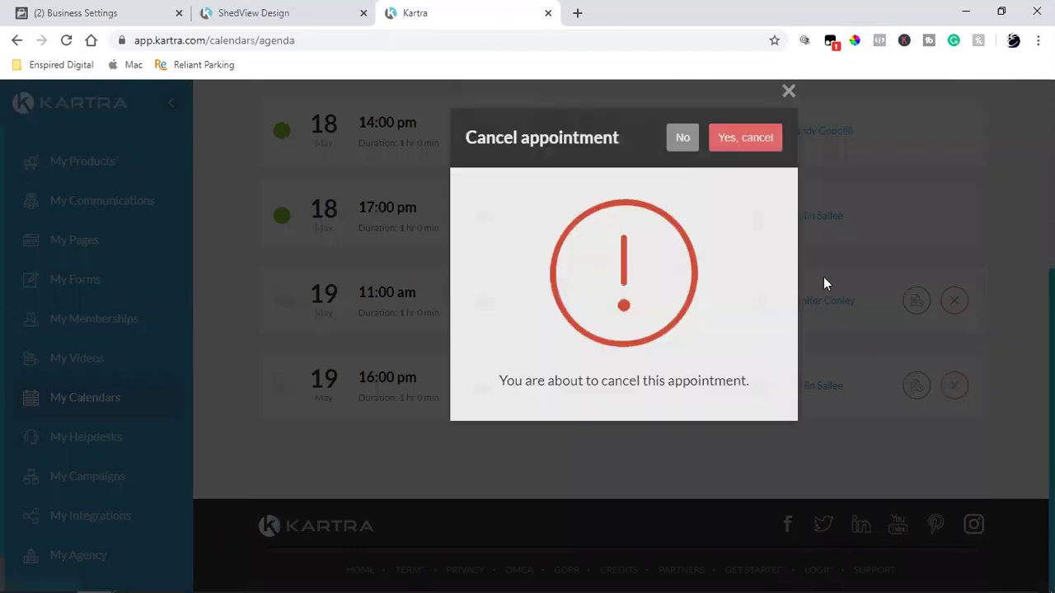
click(737, 145)
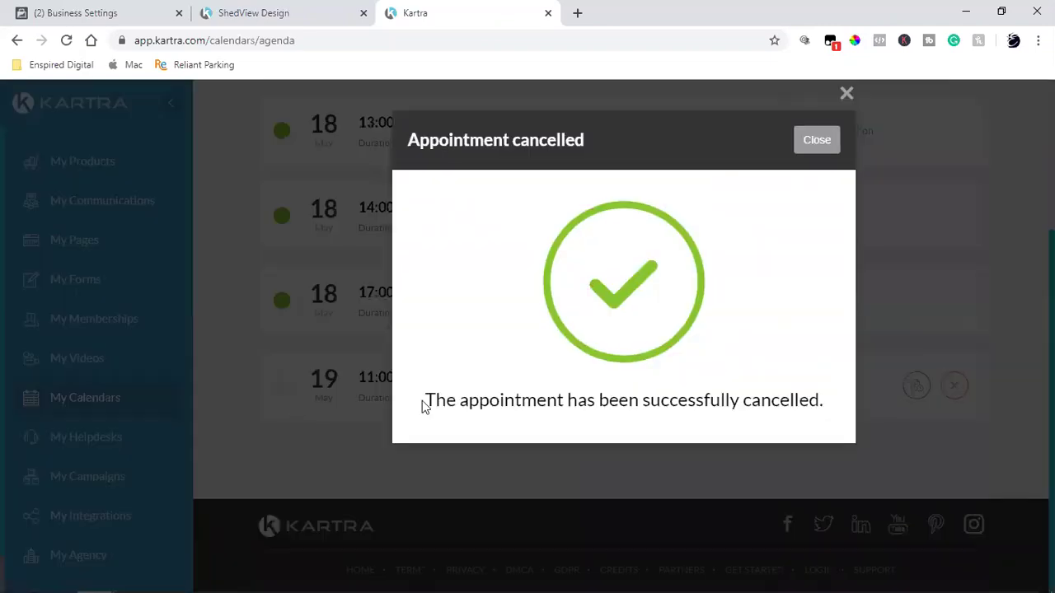
click(819, 148)
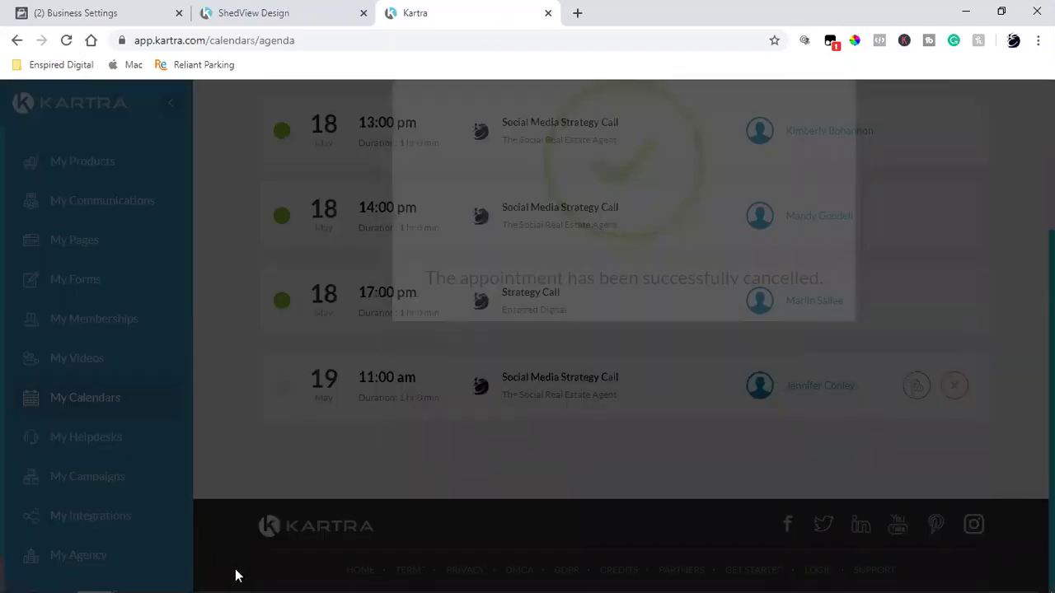
mouse_move(110, 577)
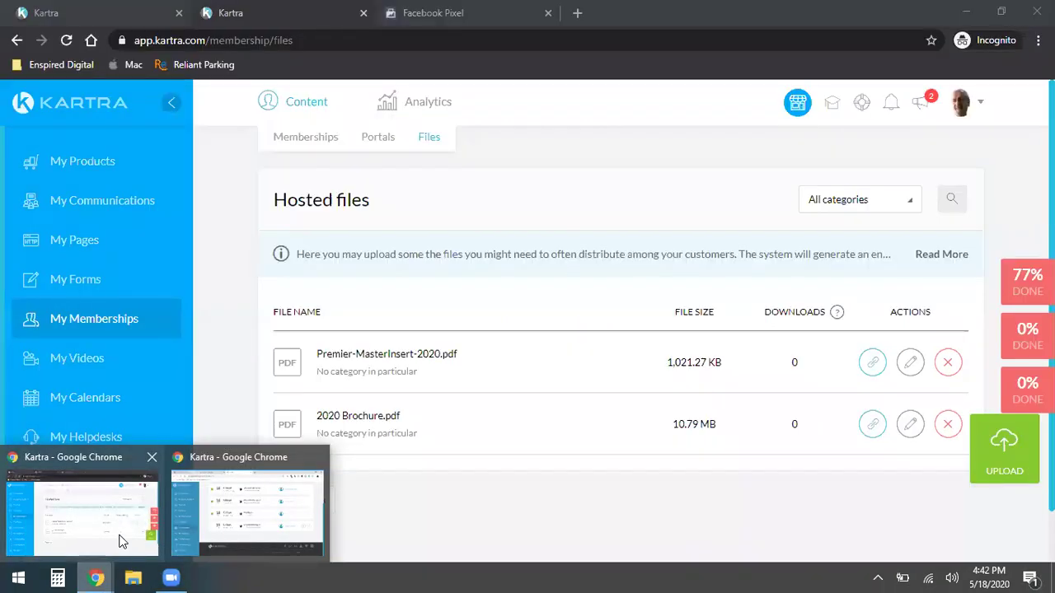
- In the incognito window, open the Enspired Digital Strategy Call booking page in a new tab
click(120, 542)
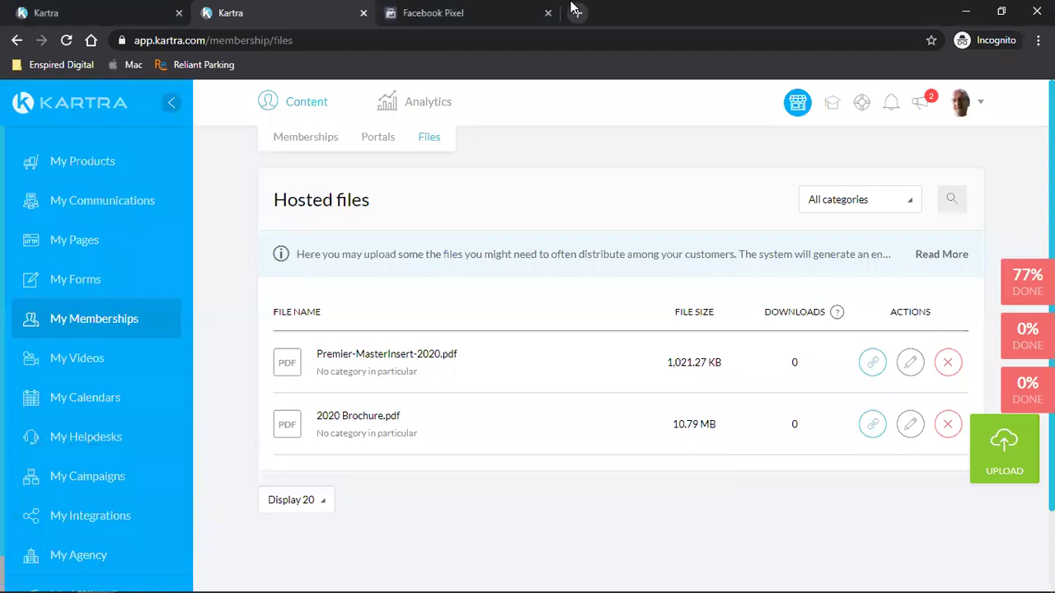
click(576, 12)
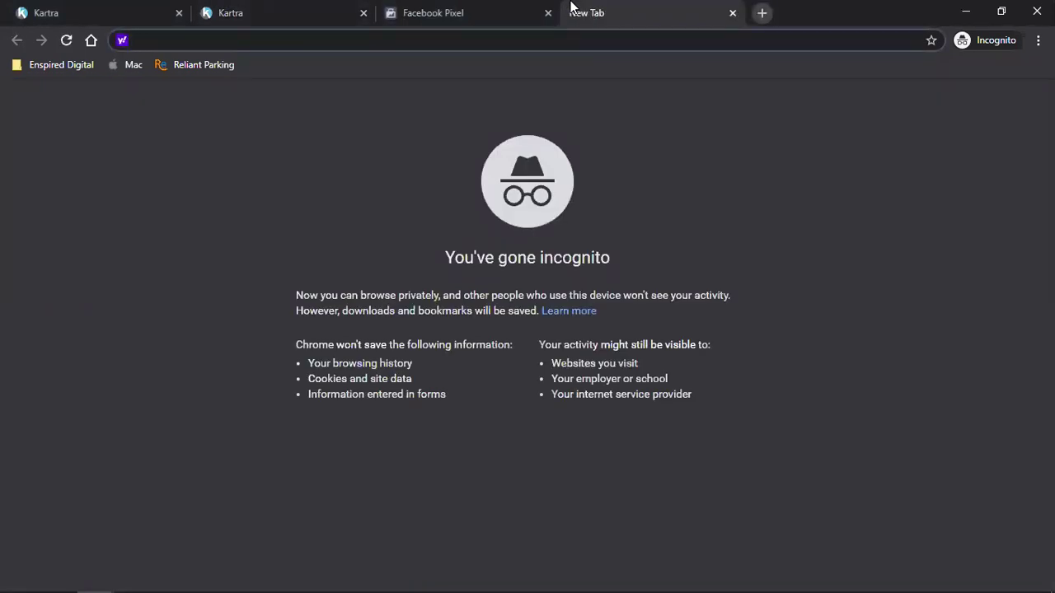
click(39, 66)
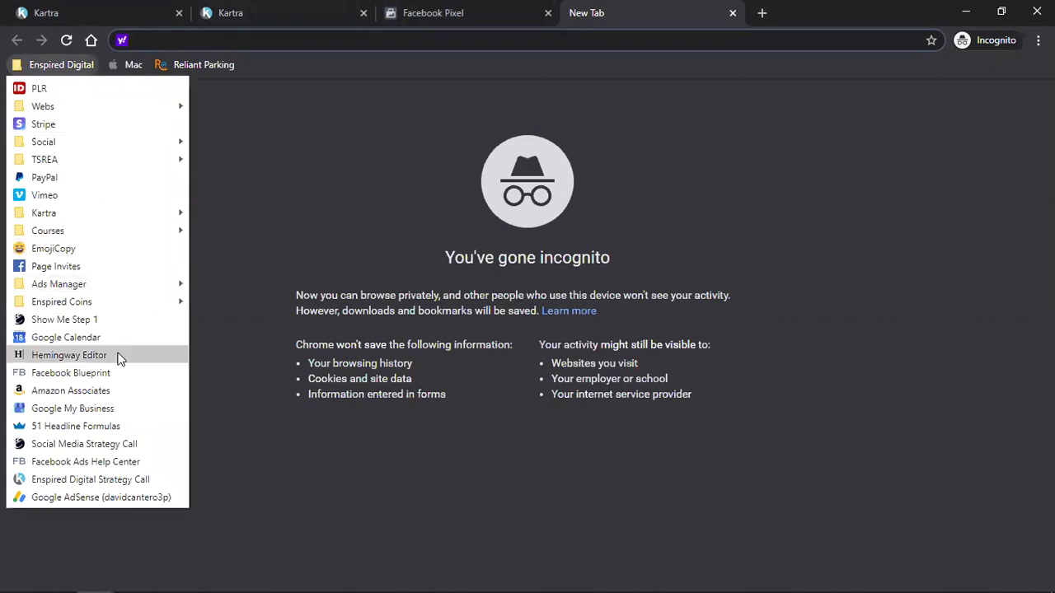
click(84, 444)
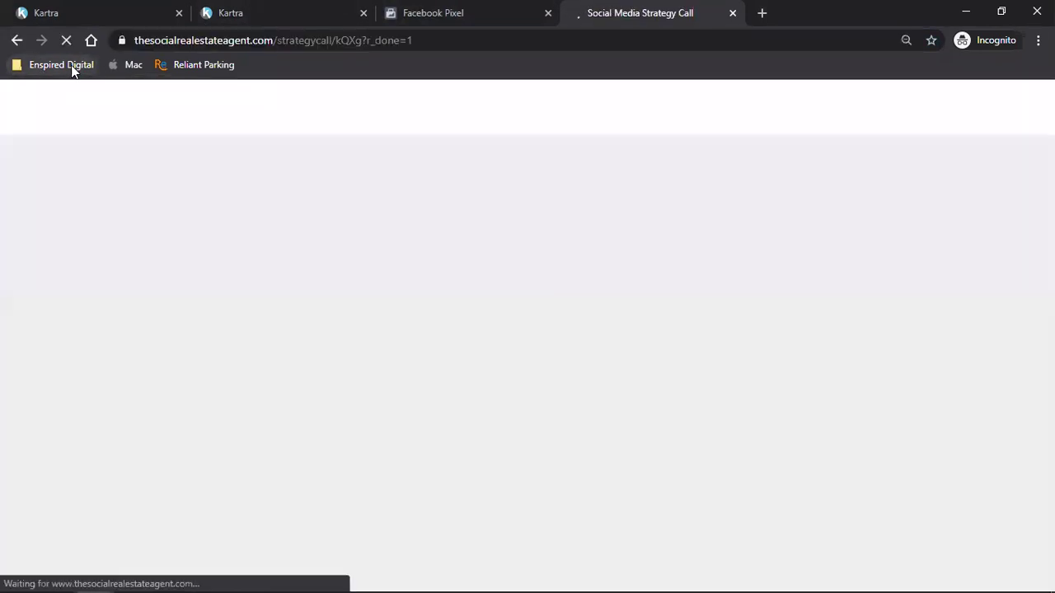
click(71, 65)
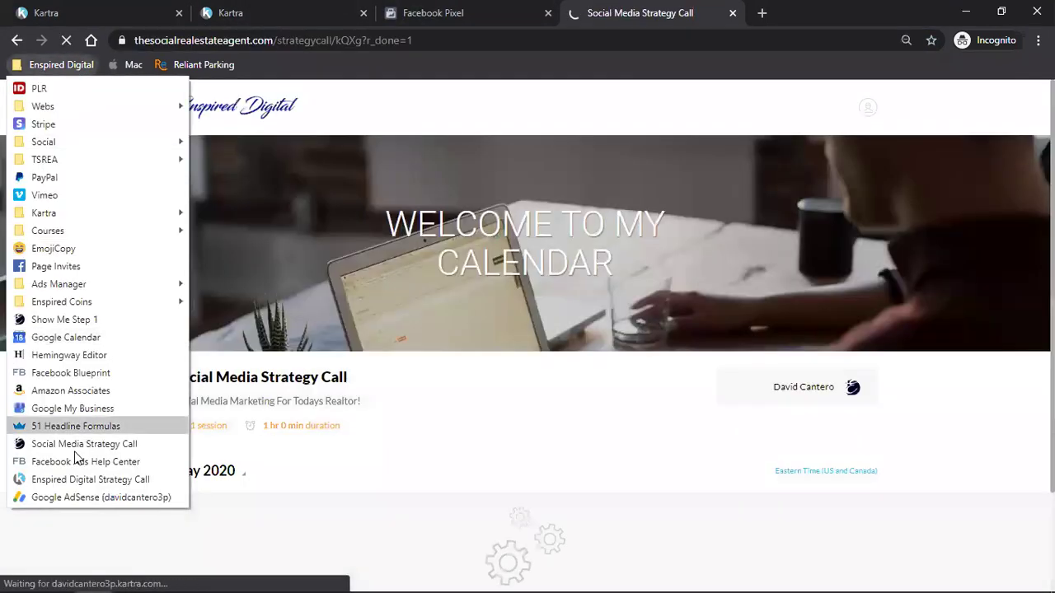
click(78, 478)
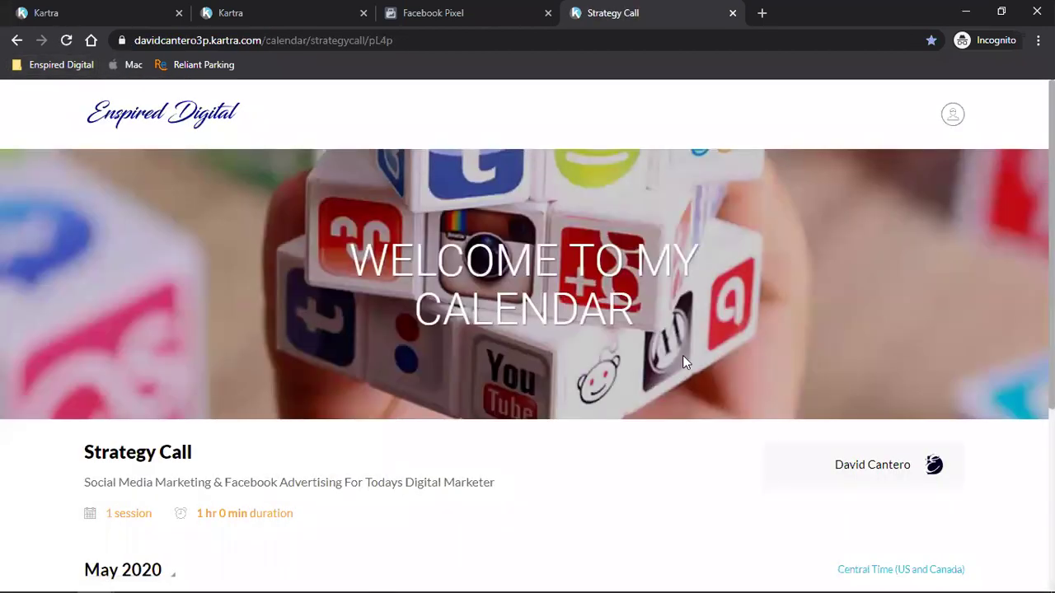
scroll(708, 365, down, 4)
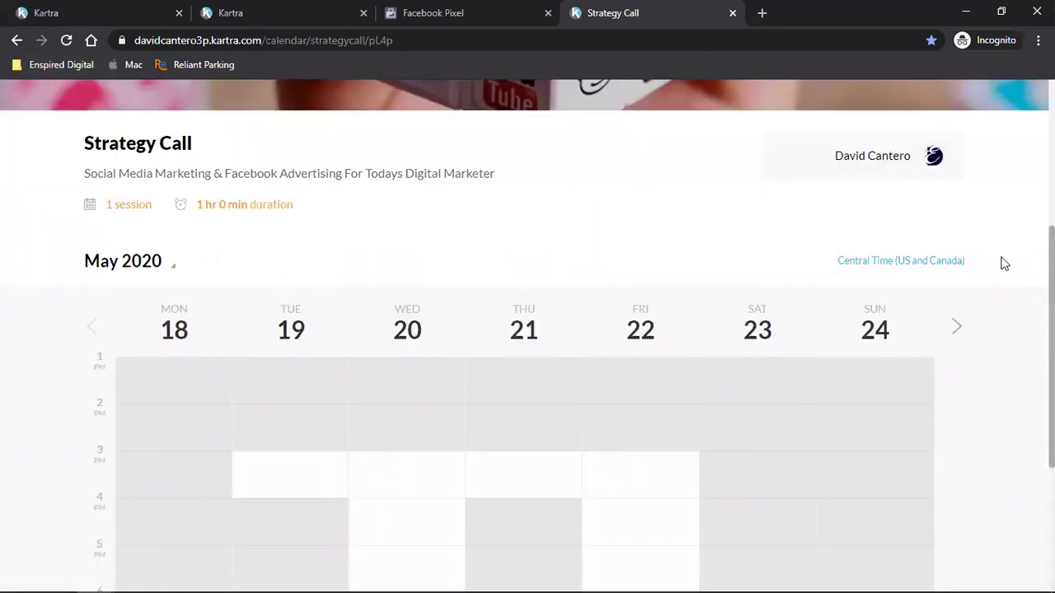
scroll(644, 358, down, 2)
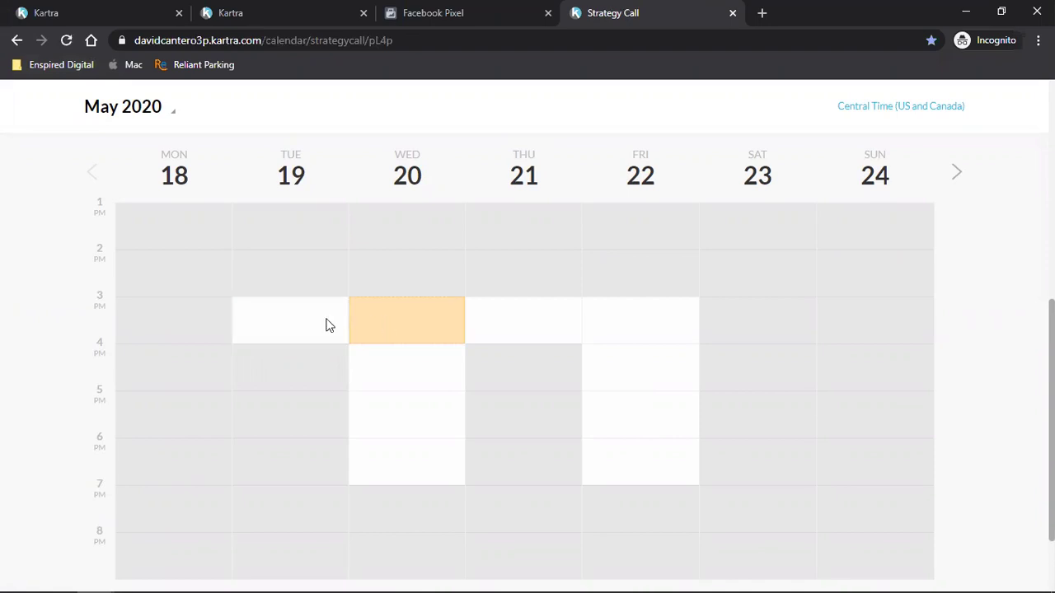
- Book the Tue 19 May 15:00 slot, correct the e-mail ending, submit, and close the thank-you tab
click(263, 325)
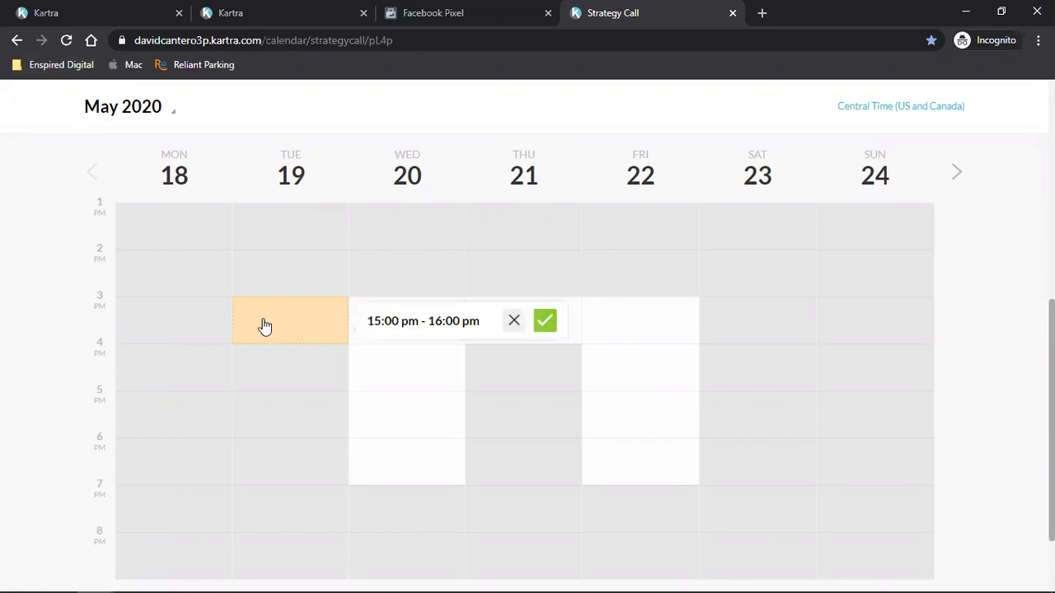
click(544, 320)
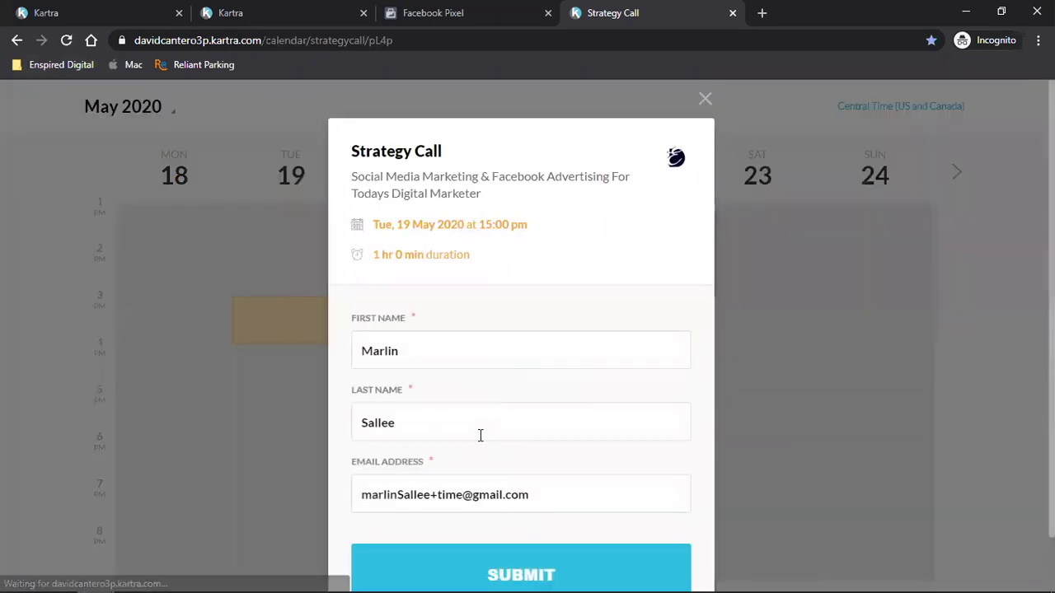
scroll(467, 457, down, 1)
click(465, 437)
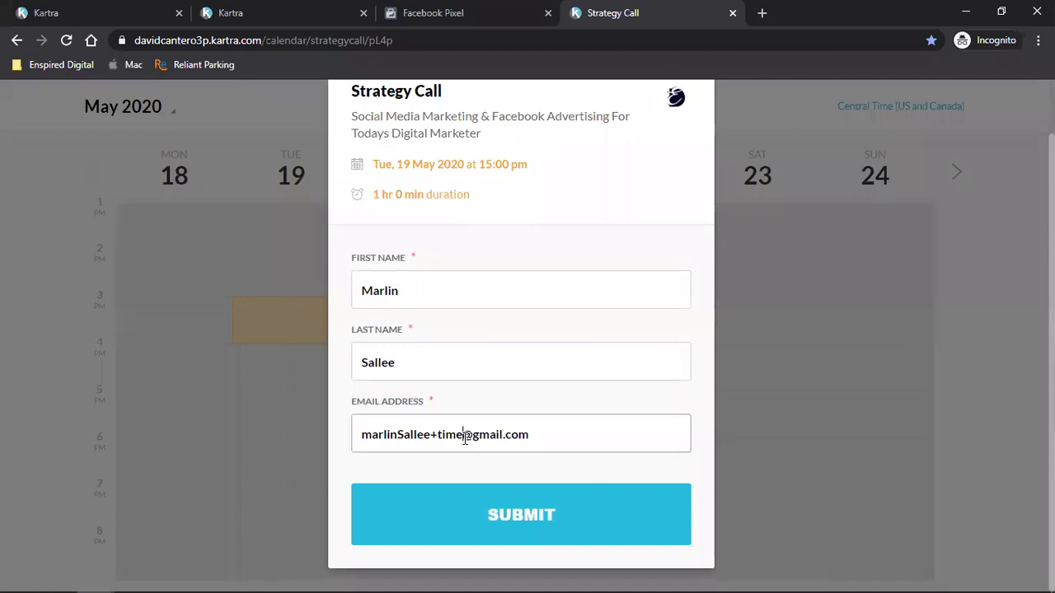
key(BackSpace)
key(BackSpace)
key(BackSpace)
key(BackSpace)
key(BackSpace)
key(BackSpace)
key(BackSpace)
key(BackSpace)
key(BackSpace)
key(BackSpace)
key(BackSpace)
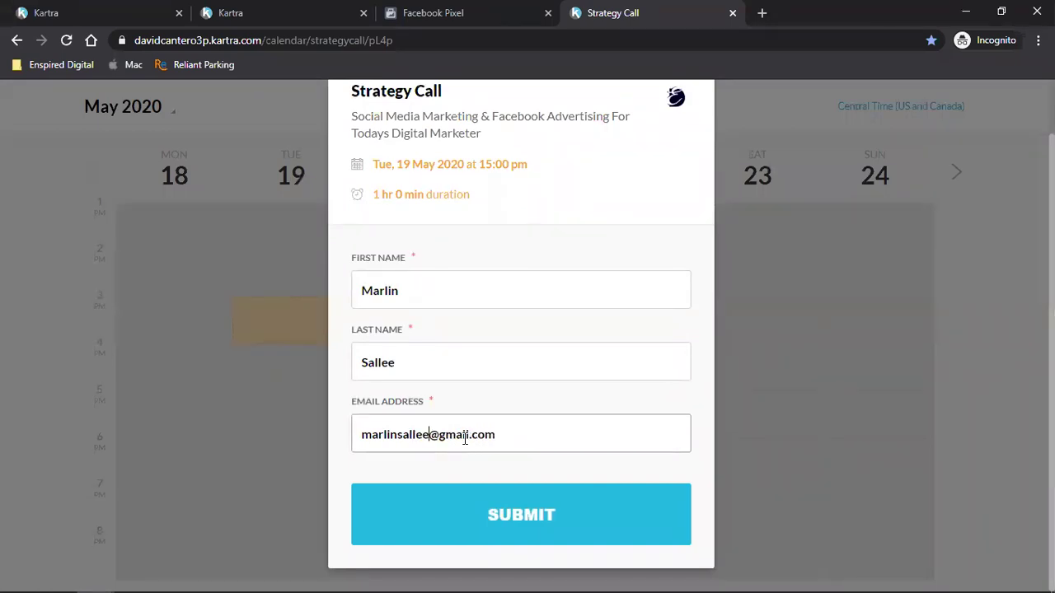
click(439, 517)
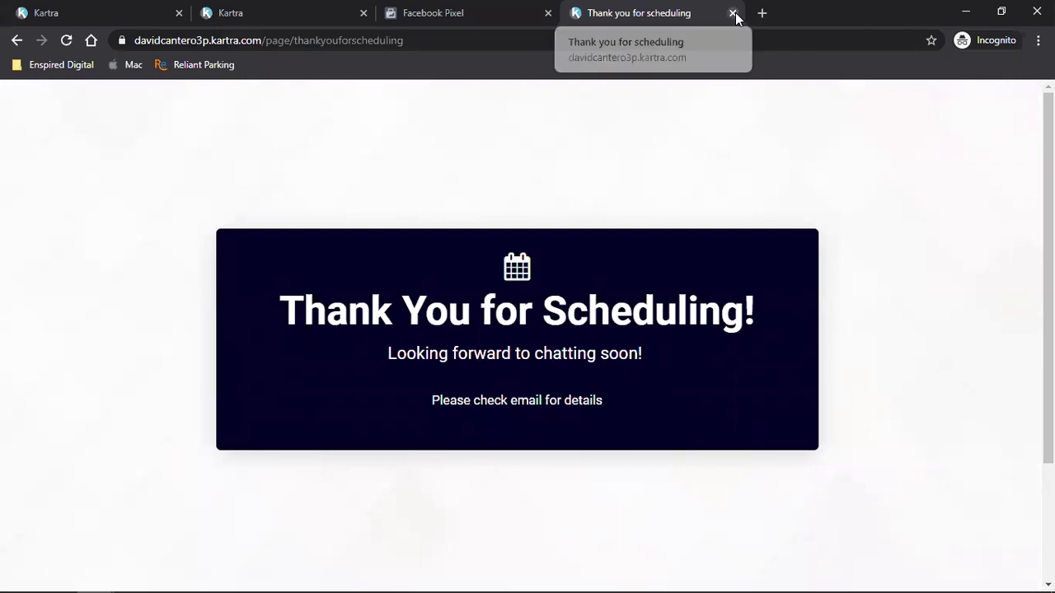
click(733, 14)
- Close the duplicate Kartra tab, sign out, close the login tab, and minimize the incognito window
click(276, 8)
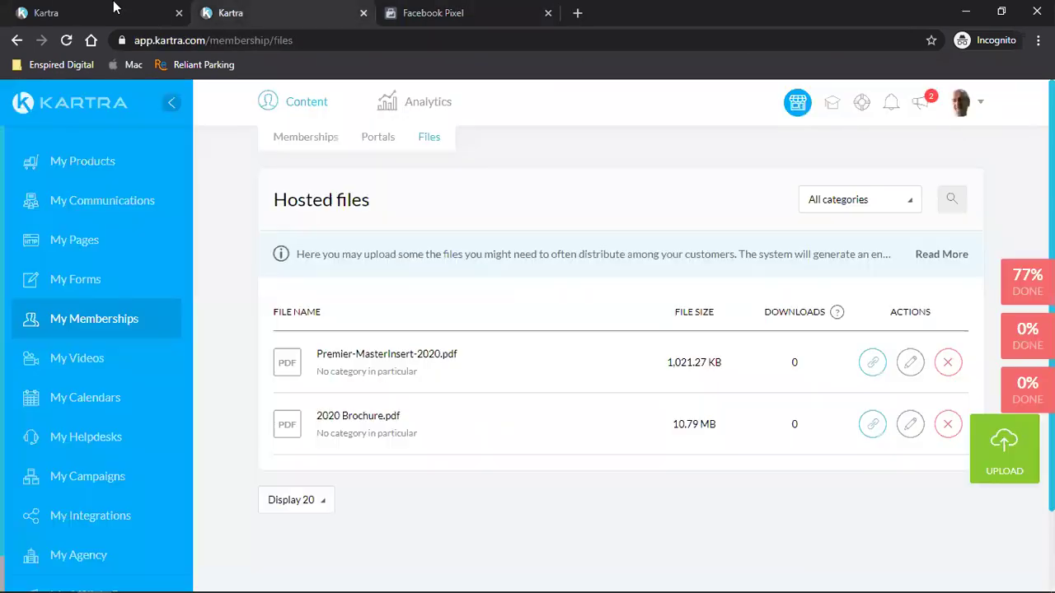
click(101, 12)
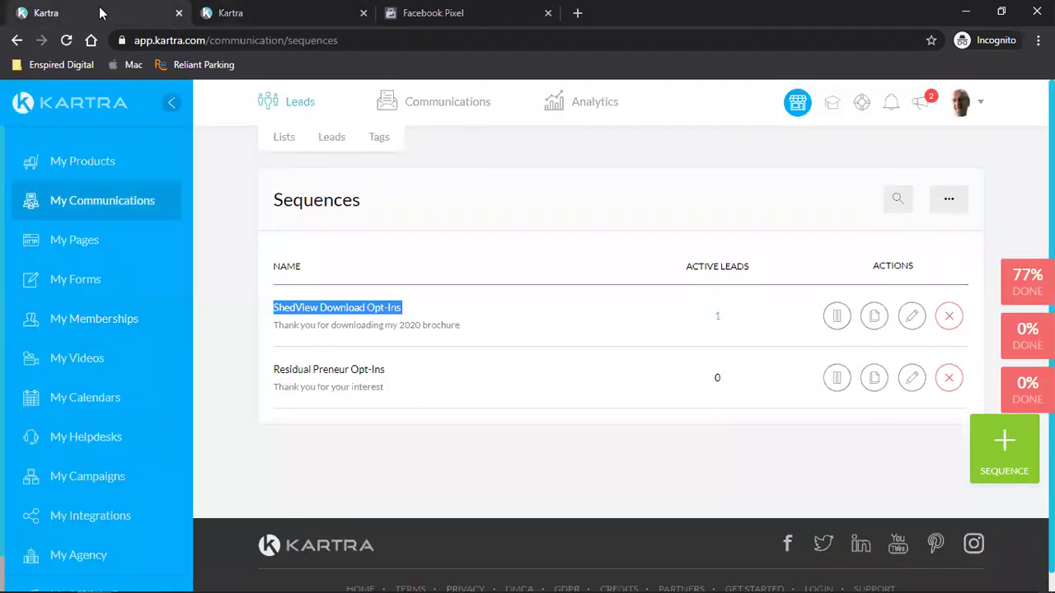
click(363, 13)
click(958, 104)
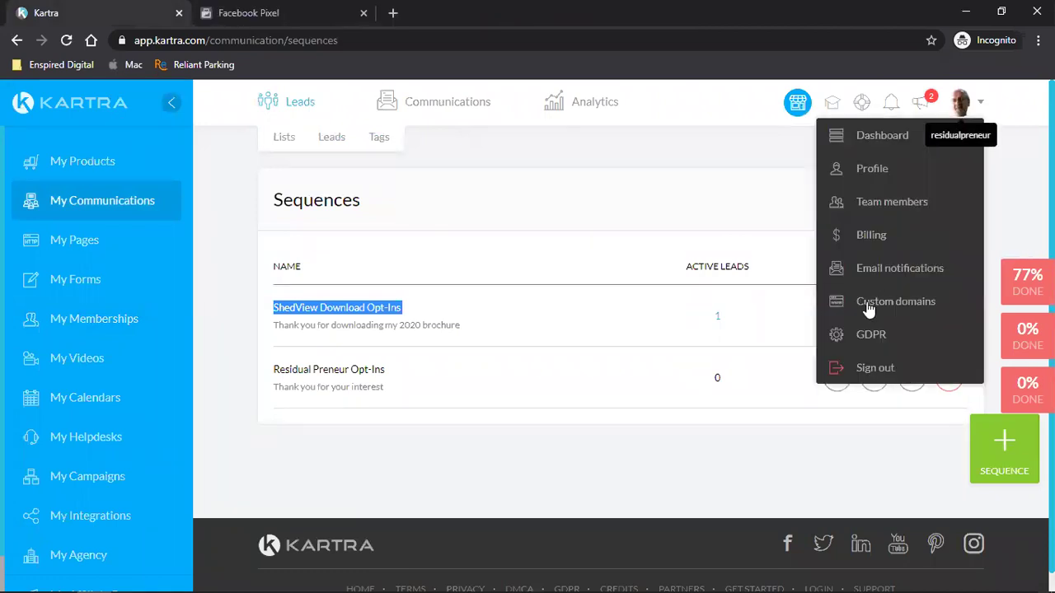
click(874, 369)
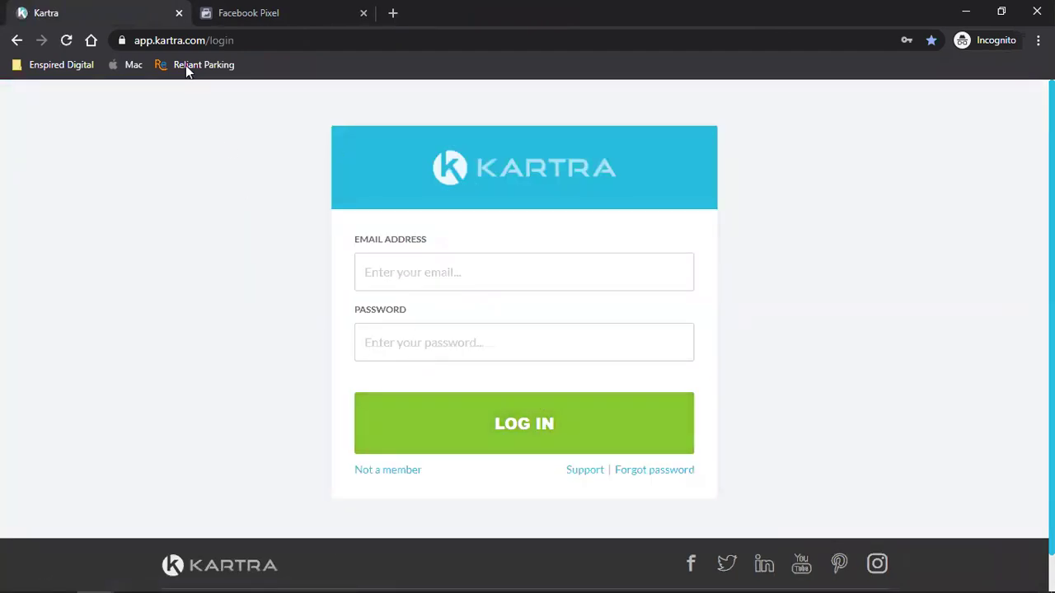
click(179, 12)
click(962, 10)
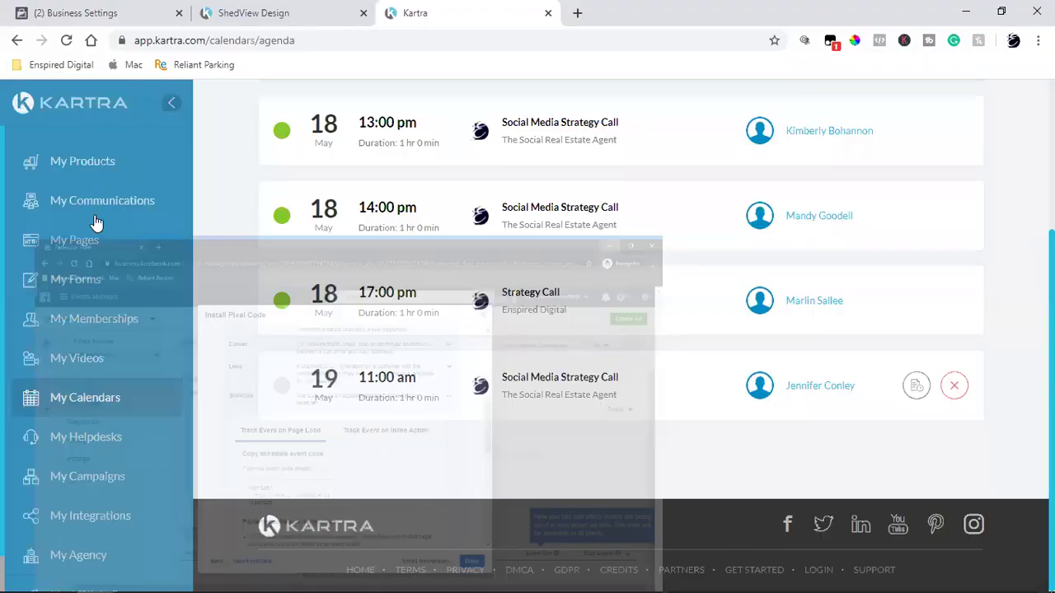